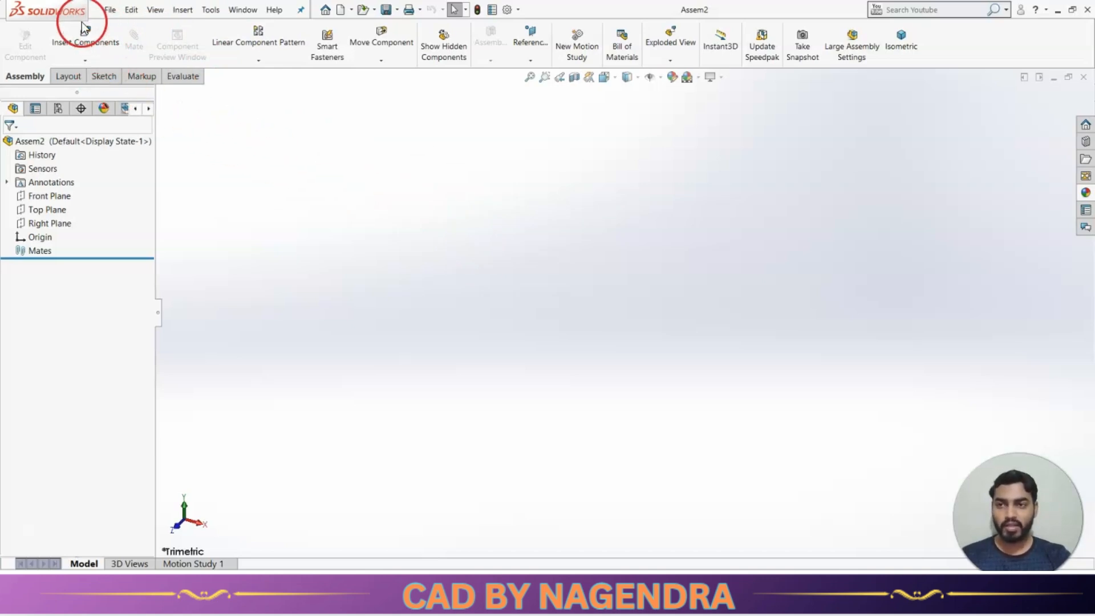
# - Insert the Follower part from the Cam & follower folder under Mech Mates, rotated 90° about Y, and place it in the assembly
pyautogui.click(88, 47)
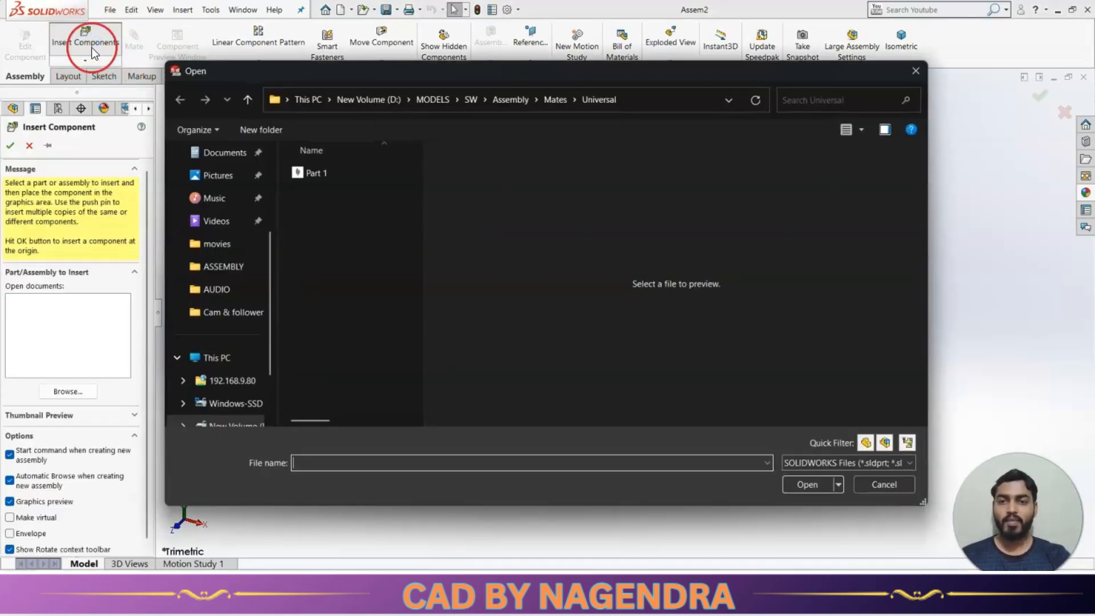
pyautogui.click(556, 100)
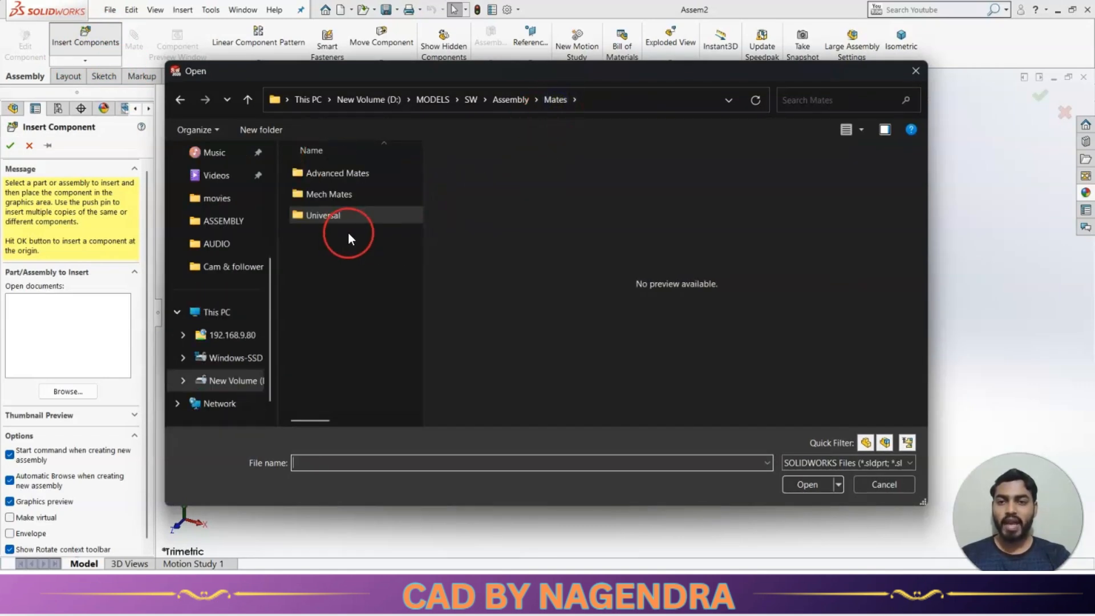
pyautogui.doubleClick(344, 196)
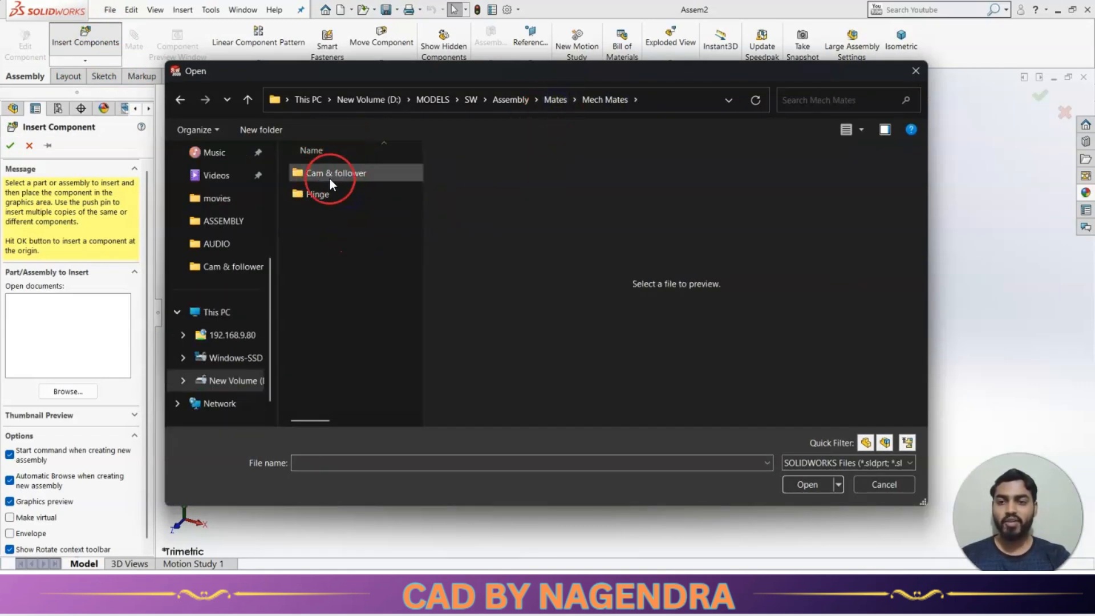
pyautogui.doubleClick(343, 176)
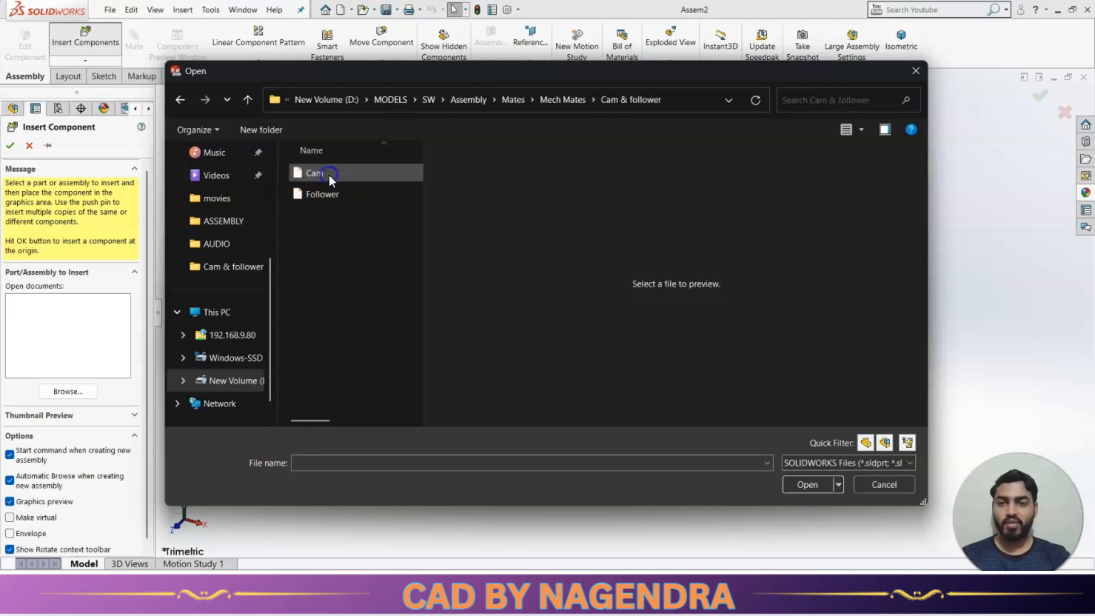
pyautogui.click(334, 192)
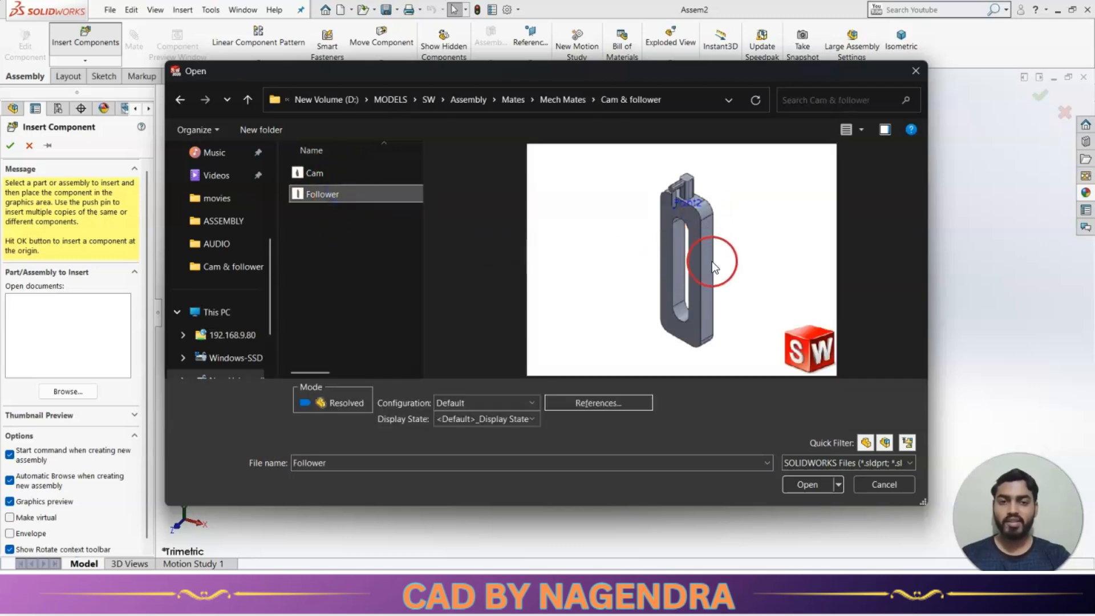
pyautogui.click(811, 484)
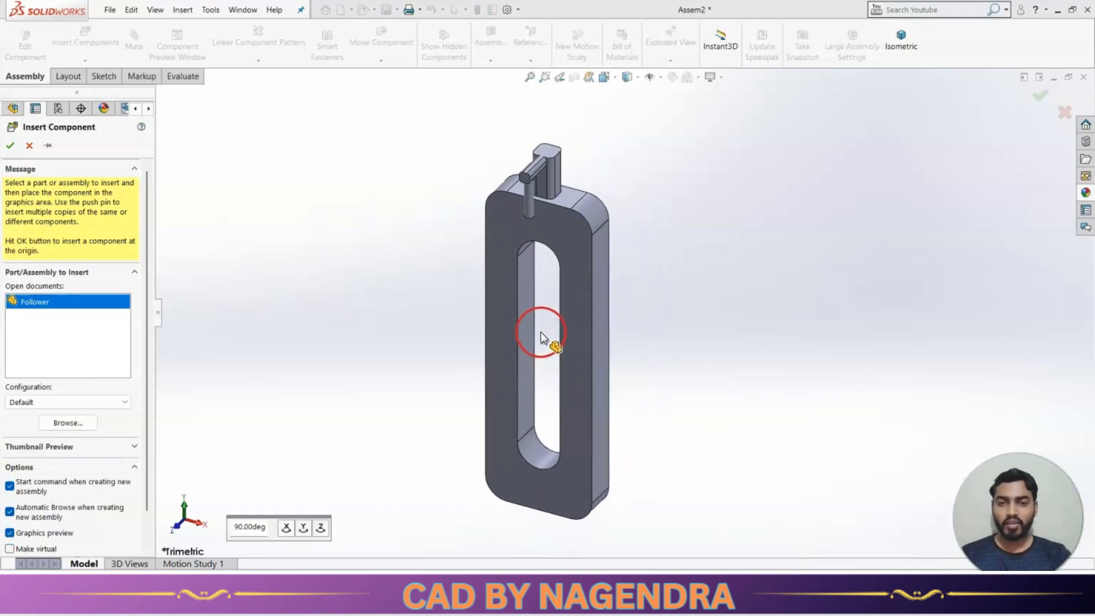
pyautogui.click(303, 528)
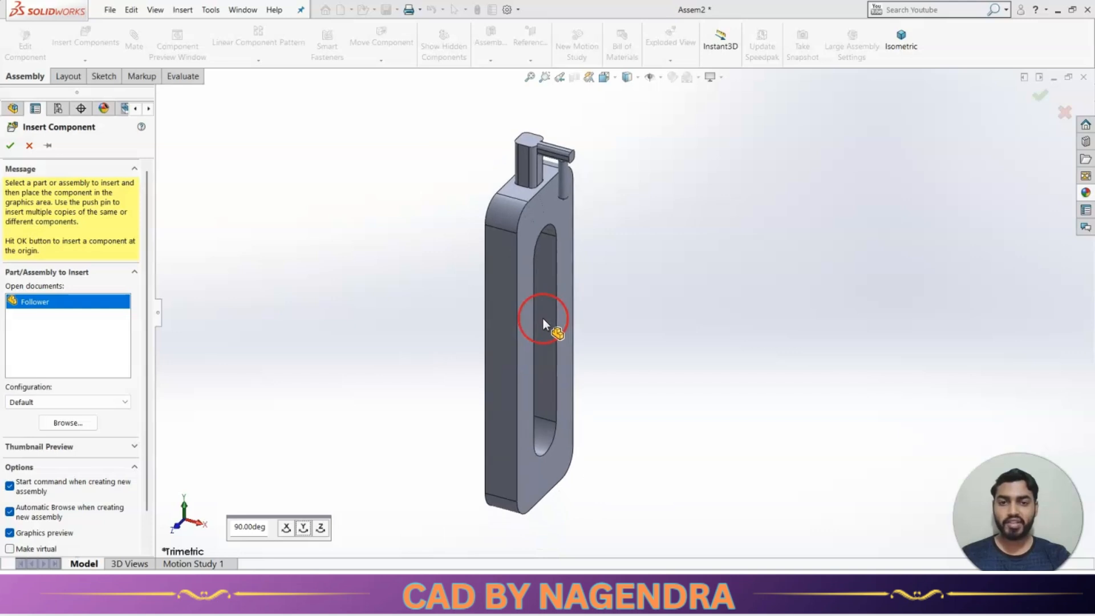
pyautogui.click(545, 318)
pyautogui.scroll(3, 633, 308)
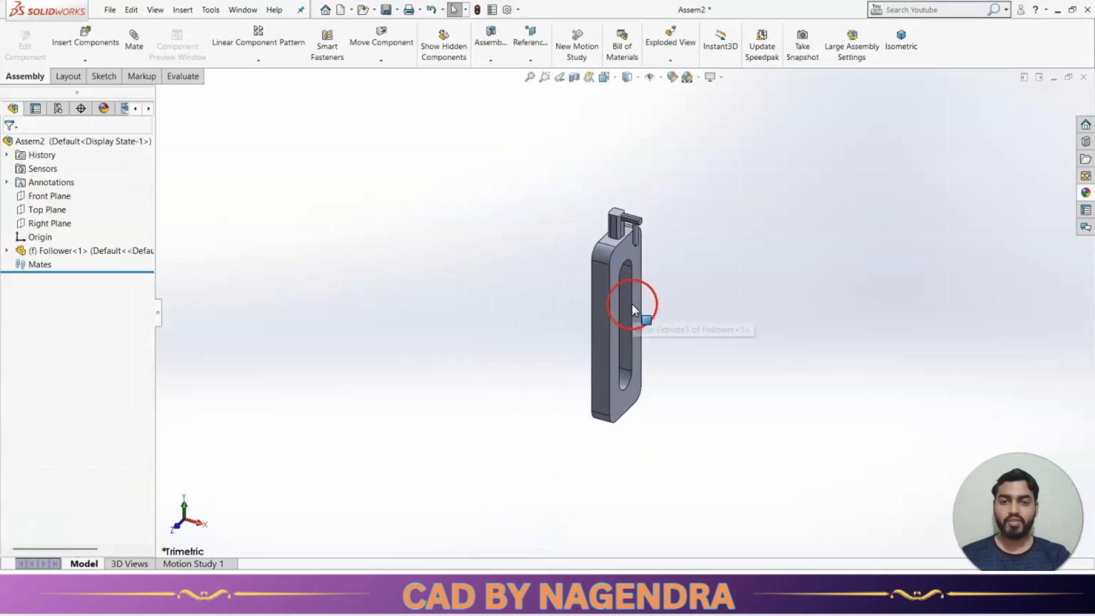
pyautogui.scroll(-1, 655, 305)
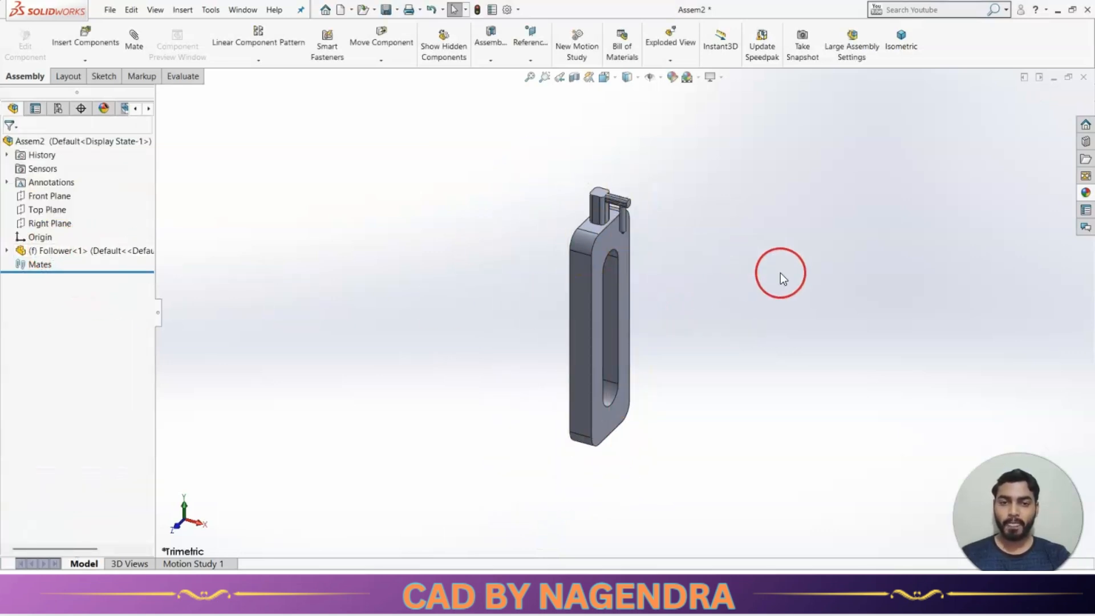
# - Insert the Cam part from the same folder, rotated 90° about Y, and place it beside the follower with its pin facing the slot
pyautogui.click(85, 39)
pyautogui.click(338, 195)
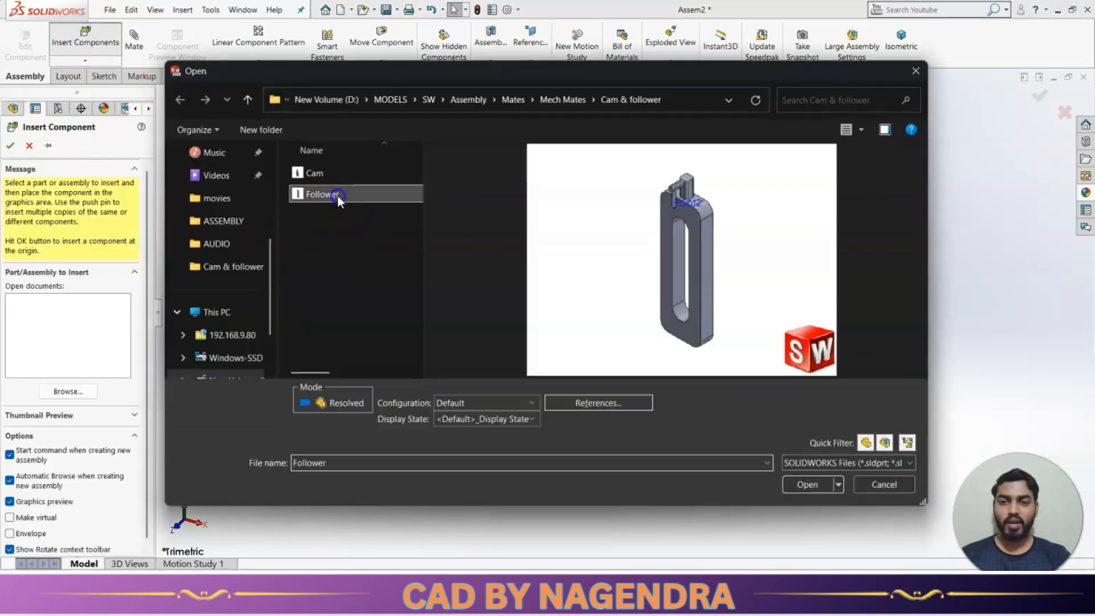
pyautogui.click(336, 174)
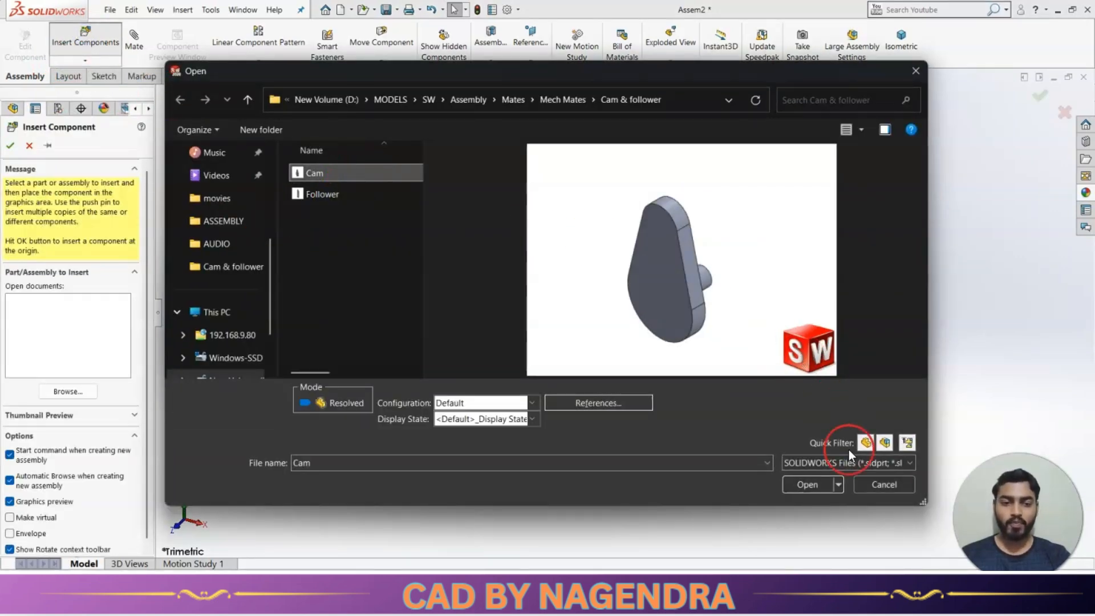
pyautogui.click(806, 487)
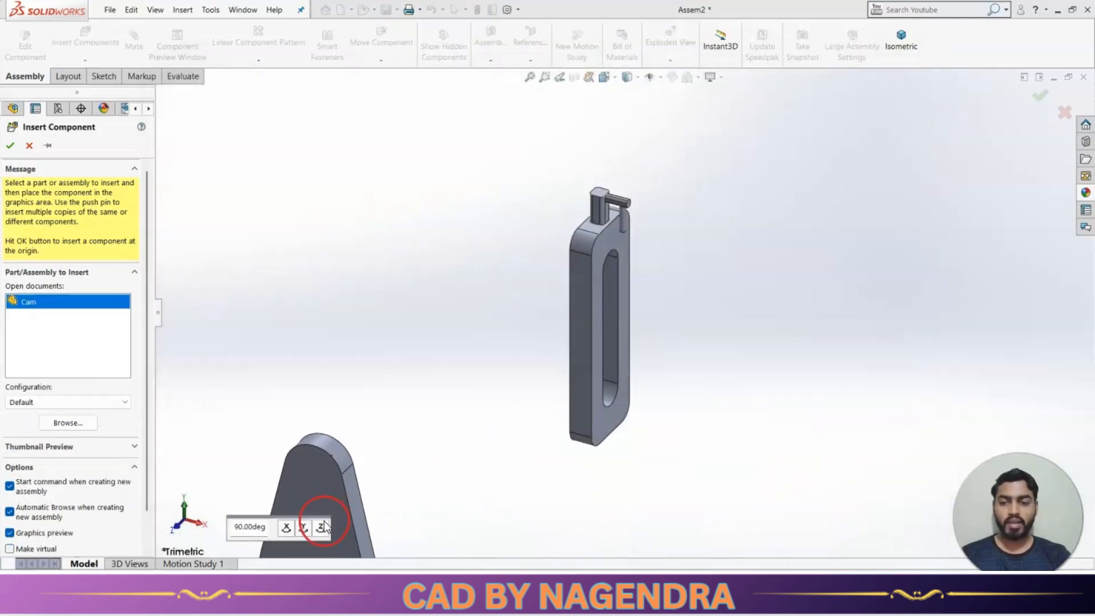
pyautogui.click(307, 530)
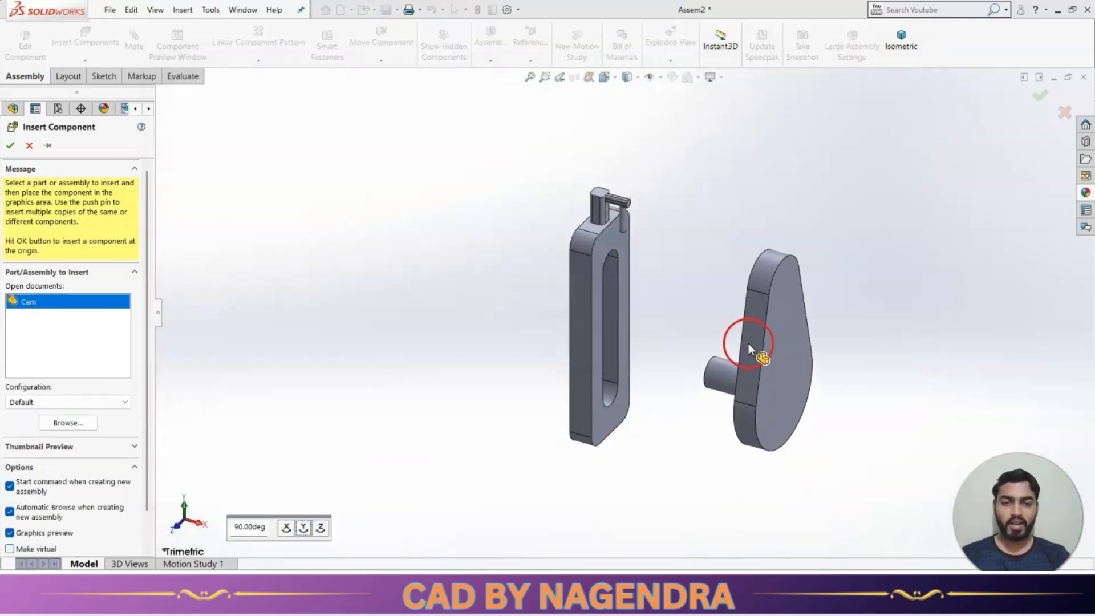
pyautogui.click(766, 318)
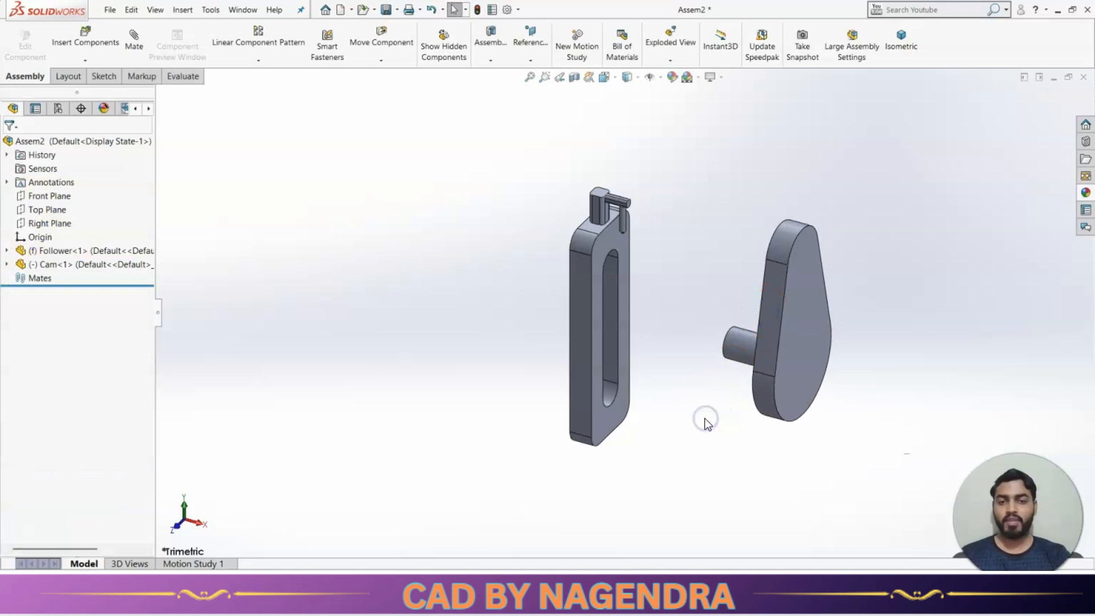
pyautogui.click(216, 263)
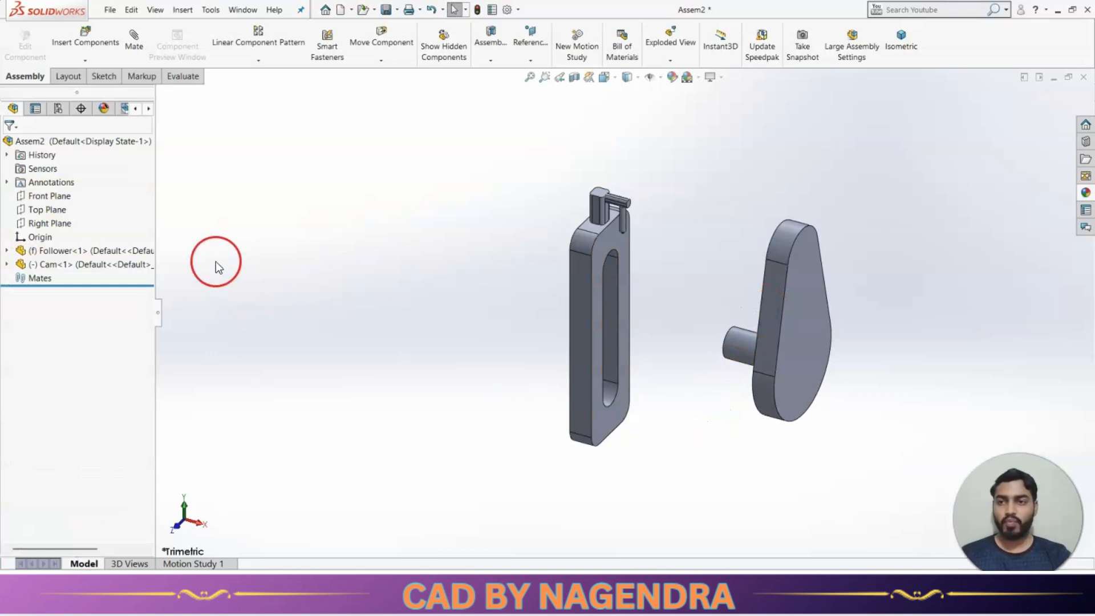
# - Start a mate, review the advanced mate types and bring up the mechanical mate types
pyautogui.click(138, 50)
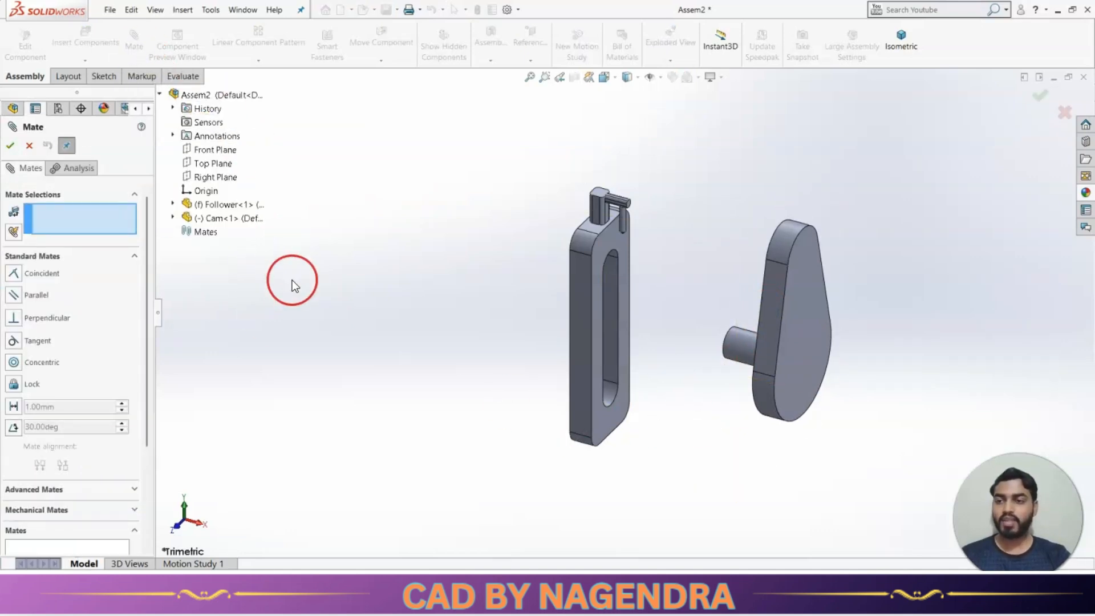
pyautogui.click(133, 256)
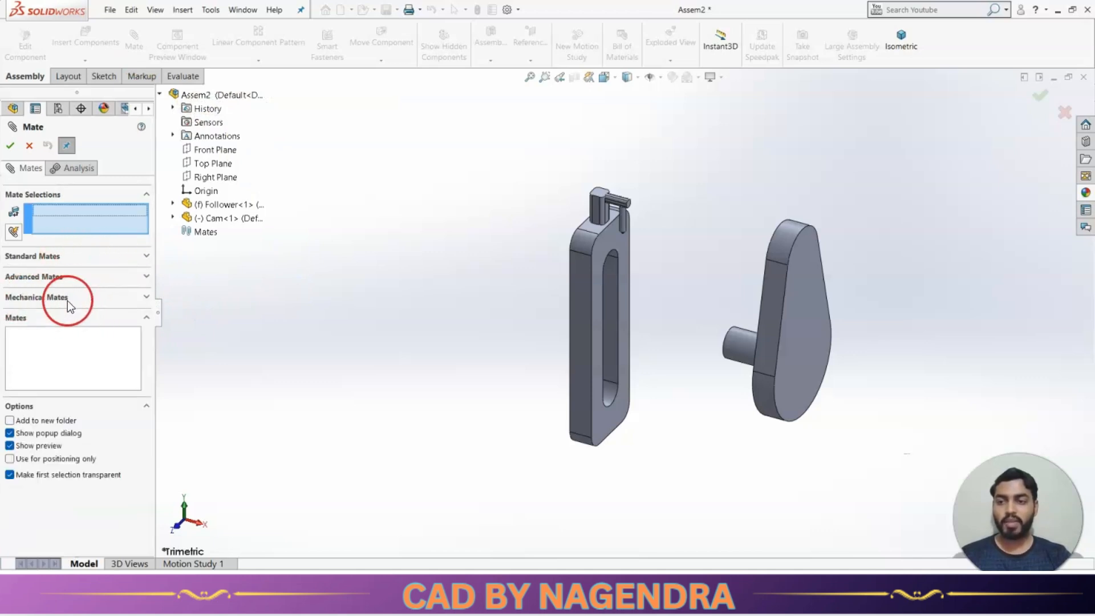
pyautogui.click(135, 299)
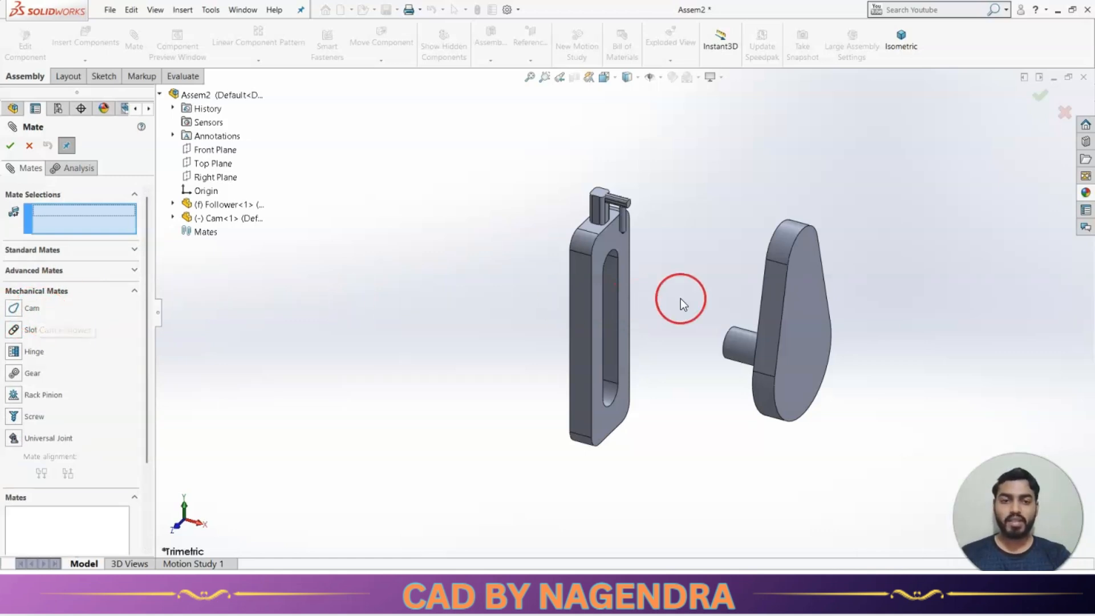
pyautogui.scroll(-3, 685, 300)
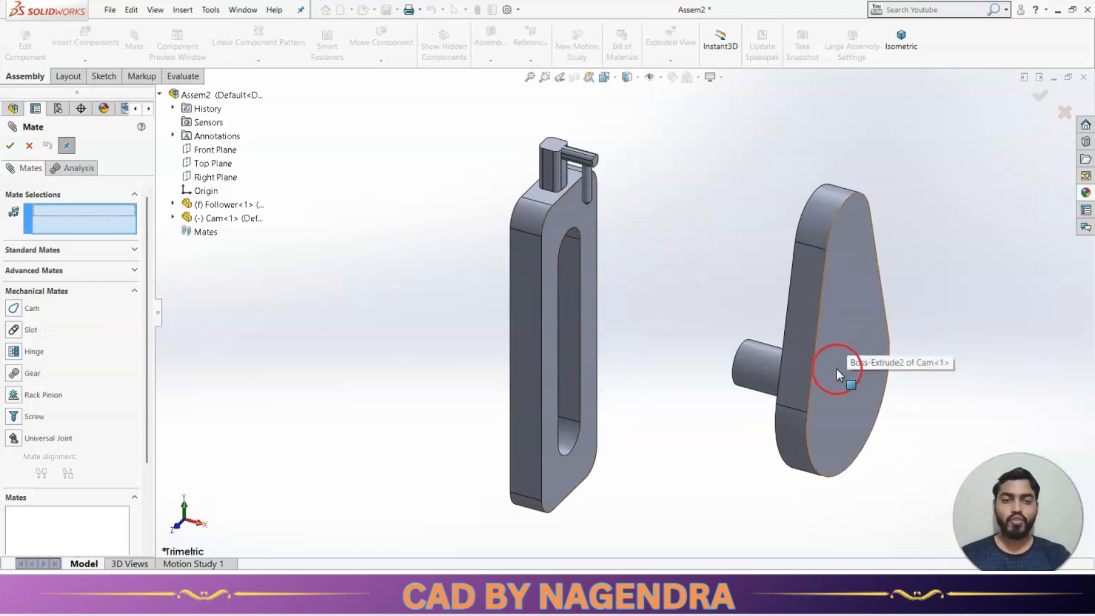
pyautogui.scroll(2, 851, 394)
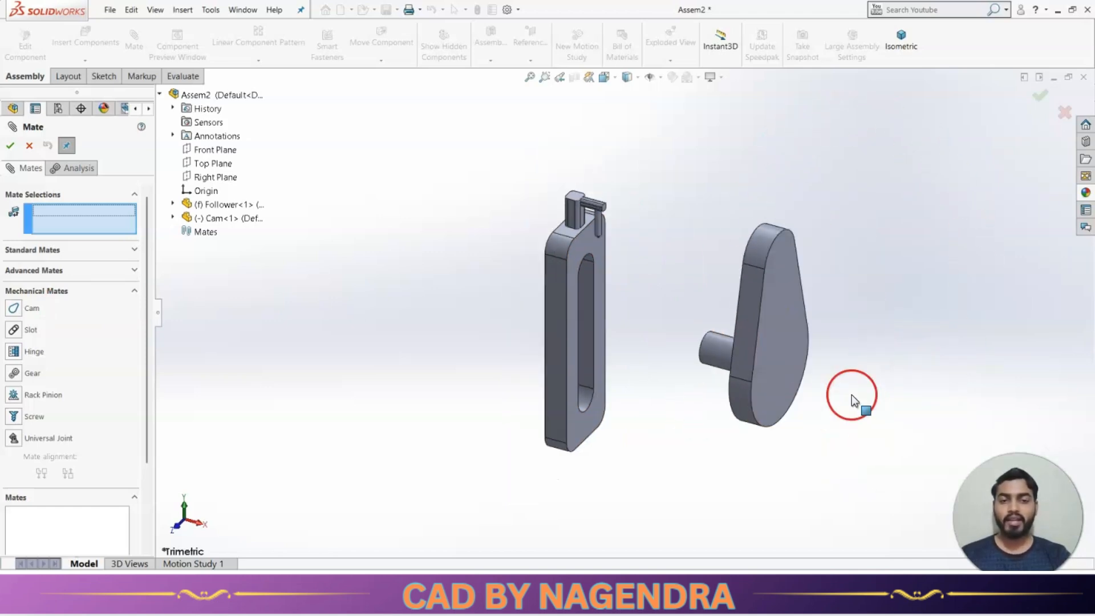
pyautogui.scroll(-1, 666, 374)
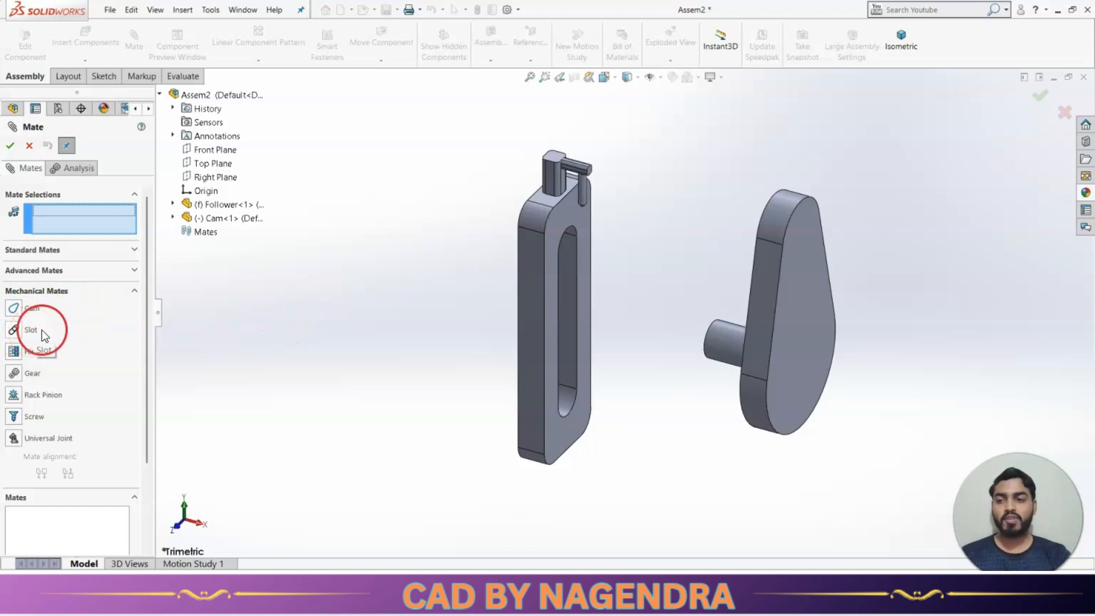
pyautogui.click(134, 270)
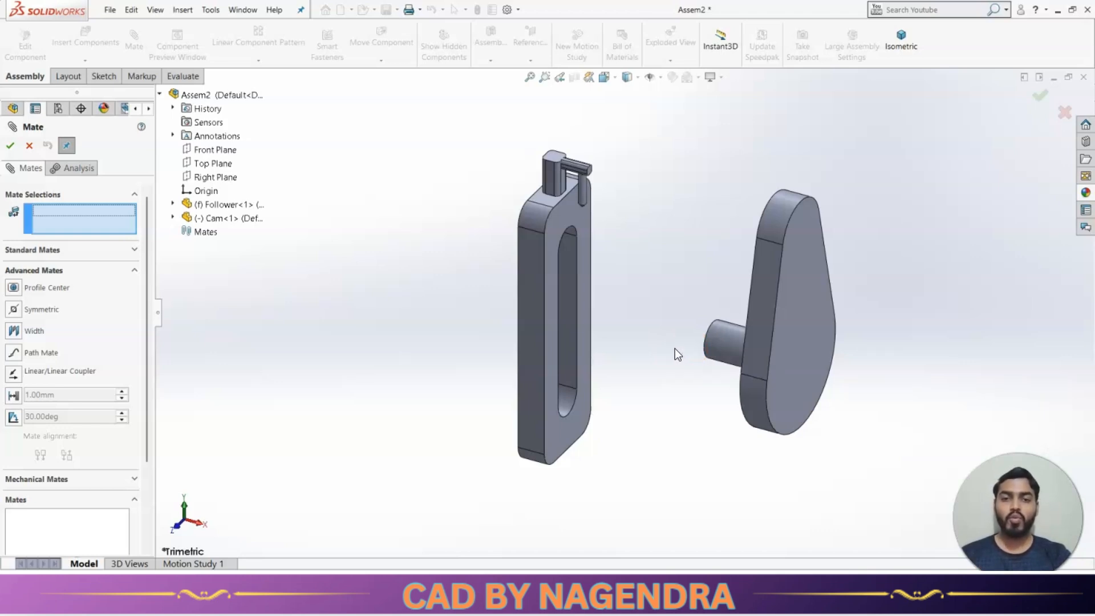
pyautogui.click(136, 270)
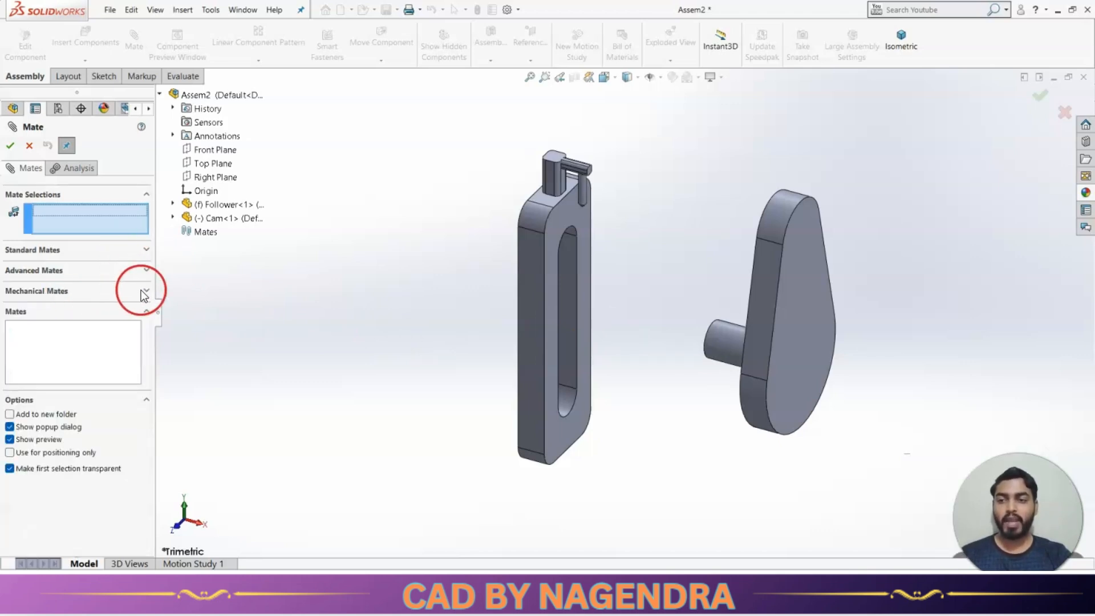
pyautogui.click(147, 289)
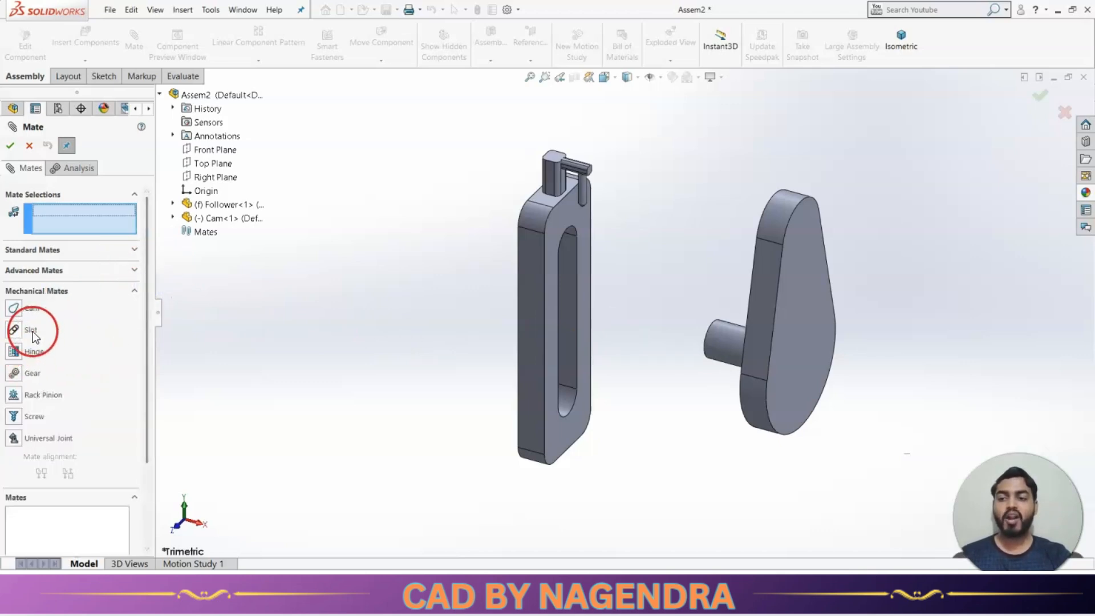
# - Examine the cam's cylindrical pin and the inner faces of the follower's slot from several angles
pyautogui.moveTo(625, 426); pyautogui.dragTo(679, 386, button='middle')
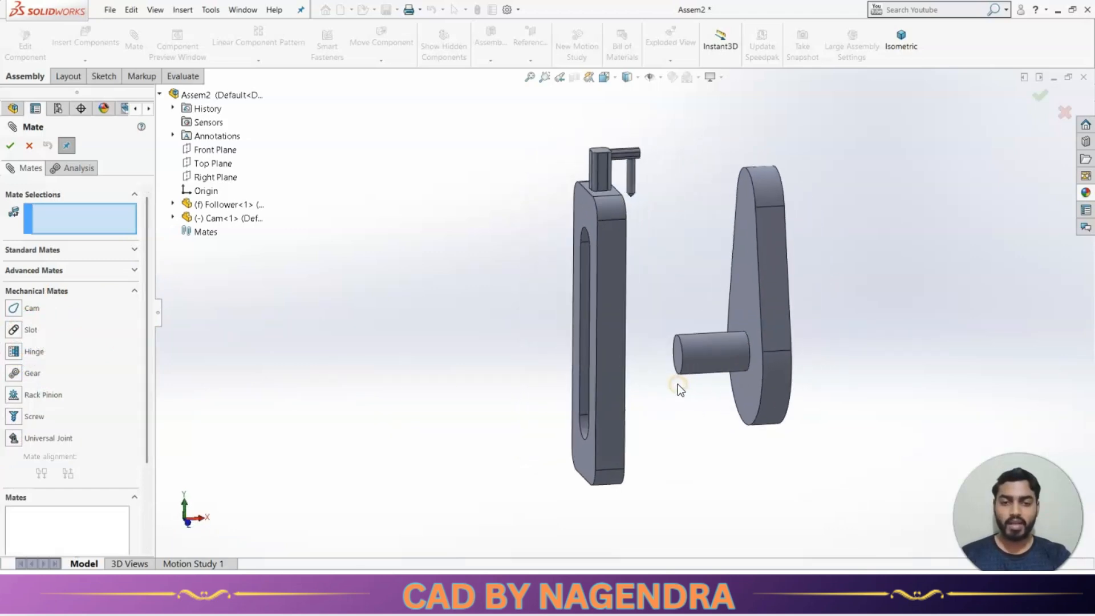
pyautogui.scroll(-4, 702, 375)
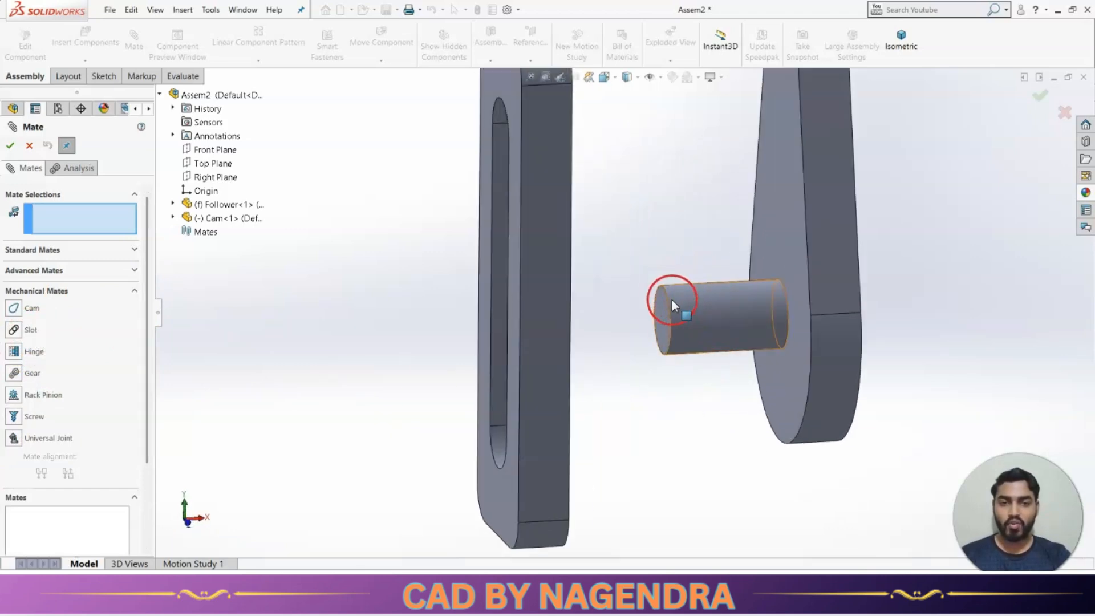
pyautogui.moveTo(676, 338); pyautogui.dragTo(685, 245, button='middle')
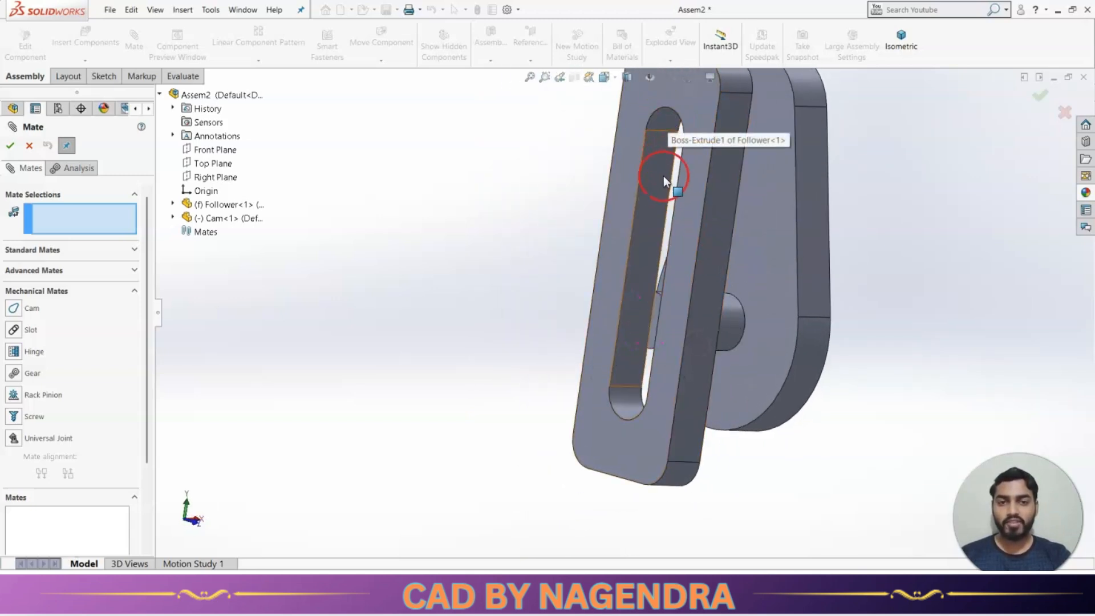
pyautogui.moveTo(643, 155); pyautogui.dragTo(630, 230, button='middle')
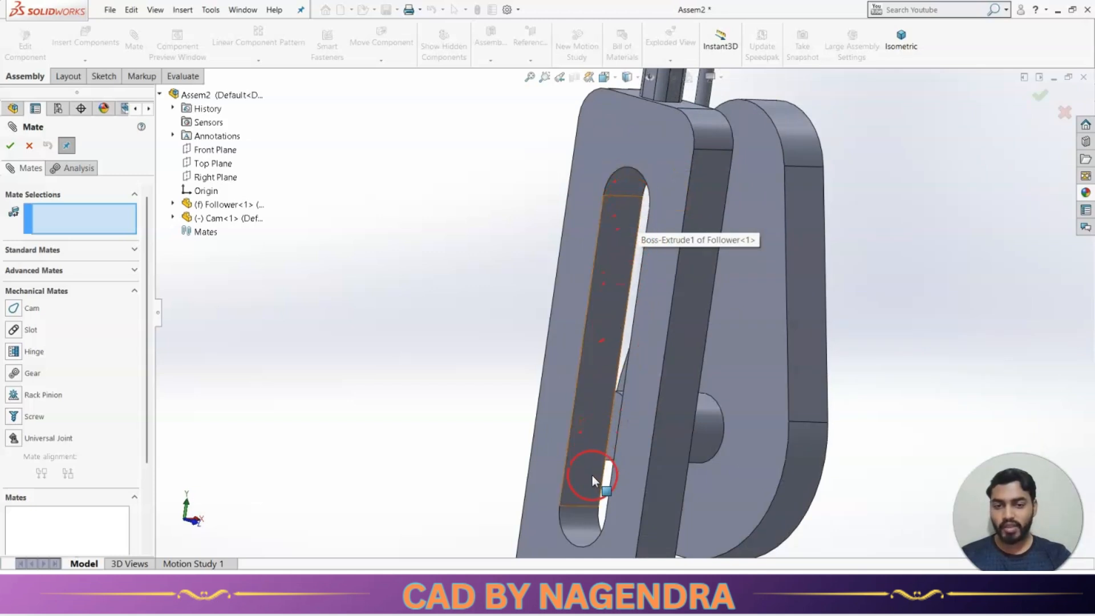
pyautogui.scroll(3, 625, 230)
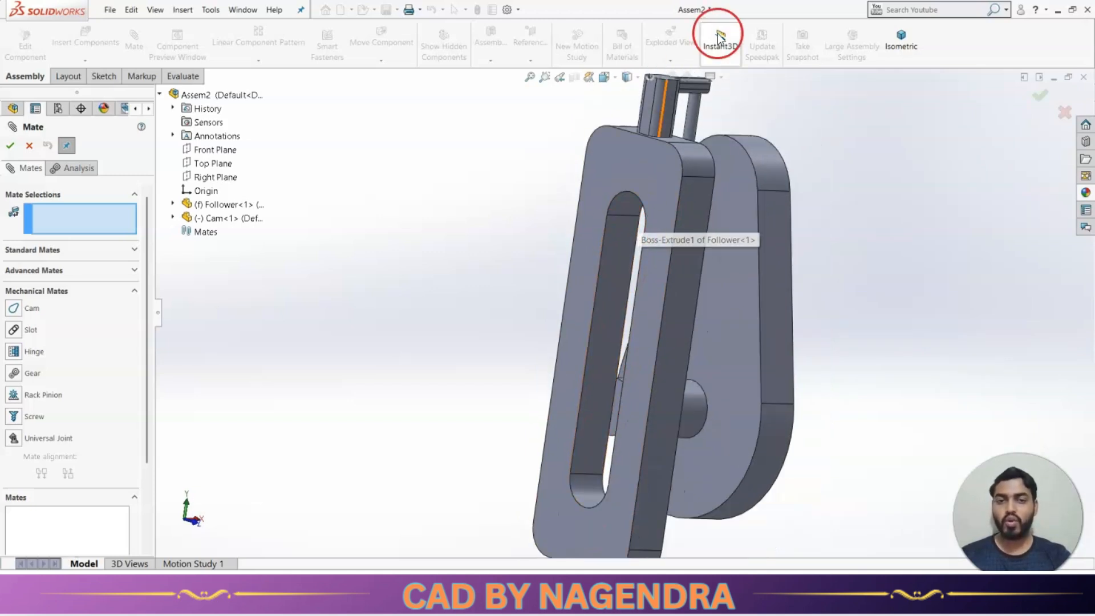
pyautogui.scroll(3, 631, 227)
pyautogui.moveTo(740, 410); pyautogui.dragTo(660, 409, button='middle')
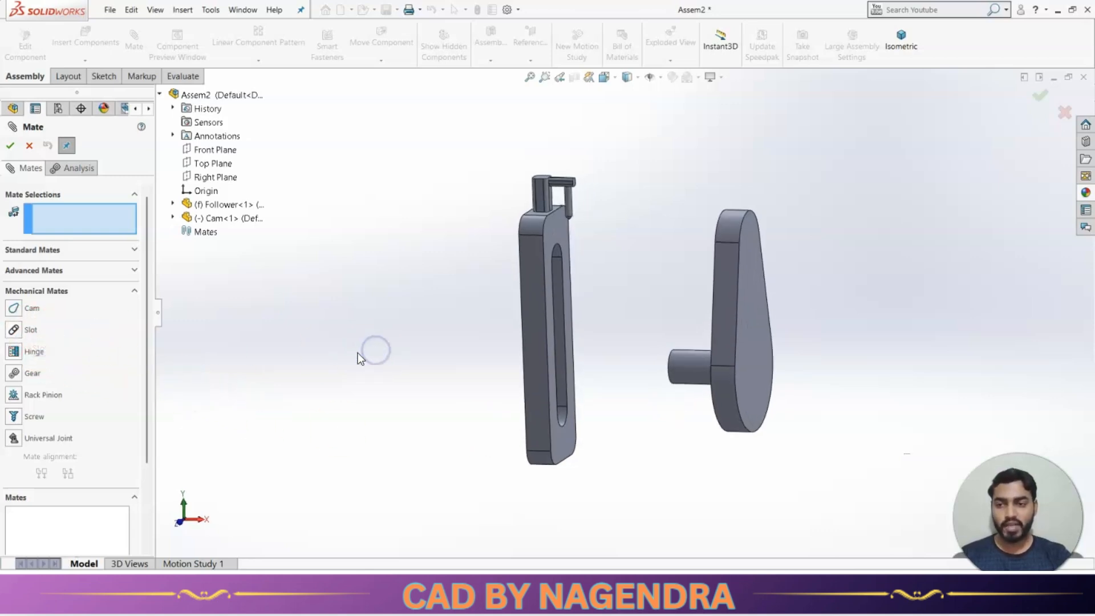
# - Add a Slot mate with the Free constraint between the cam pin's cylindrical face and the follower's slot face
pyautogui.click(26, 333)
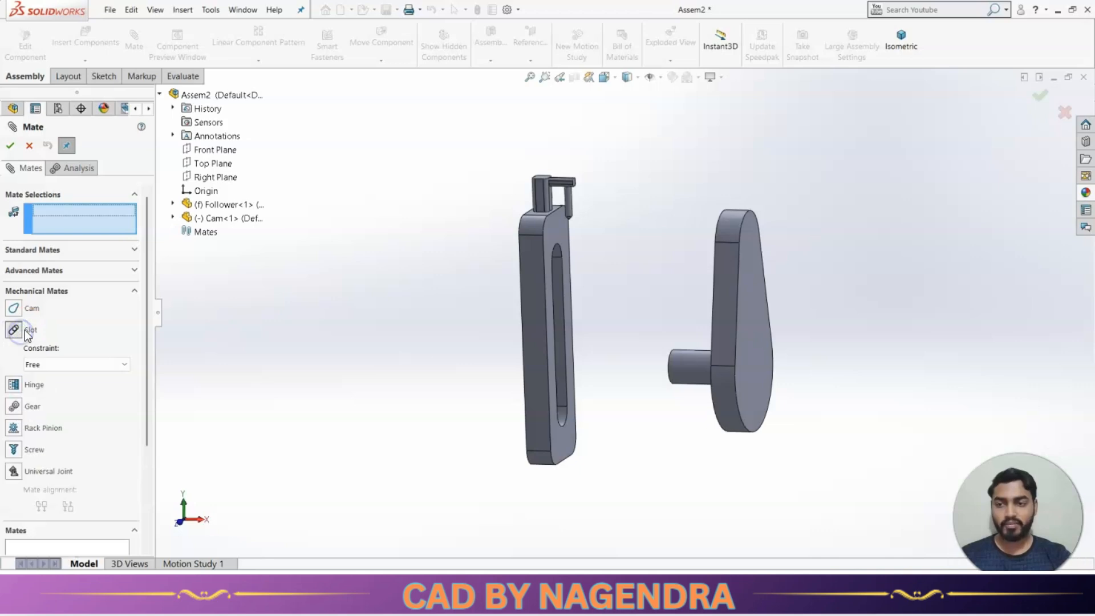
pyautogui.moveTo(623, 439); pyautogui.dragTo(676, 435, button='middle')
pyautogui.click(684, 370)
pyautogui.scroll(-4, 572, 426)
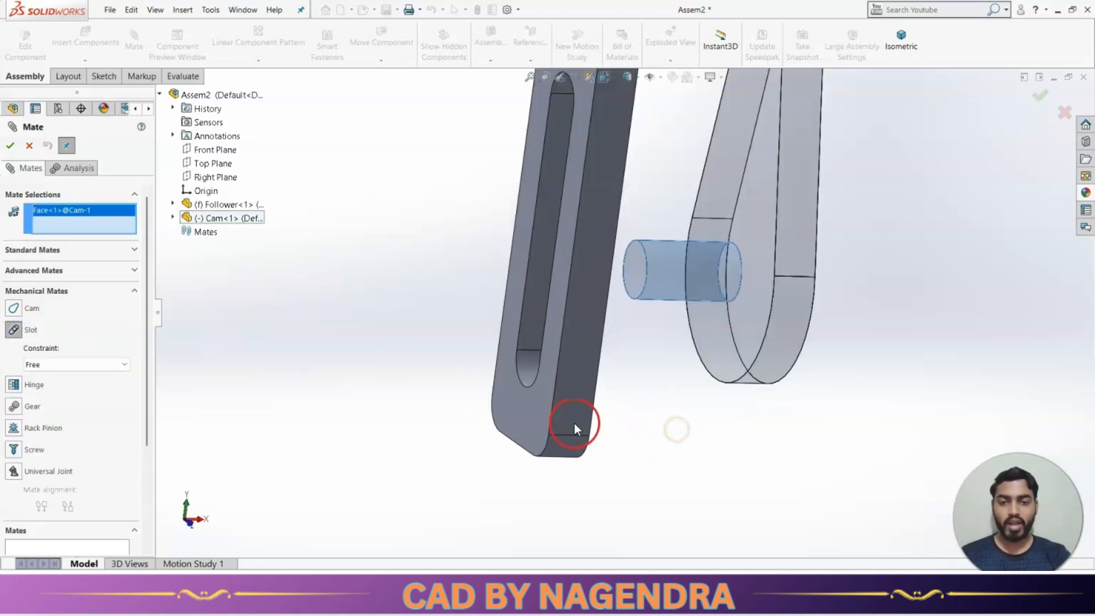
pyautogui.click(529, 365)
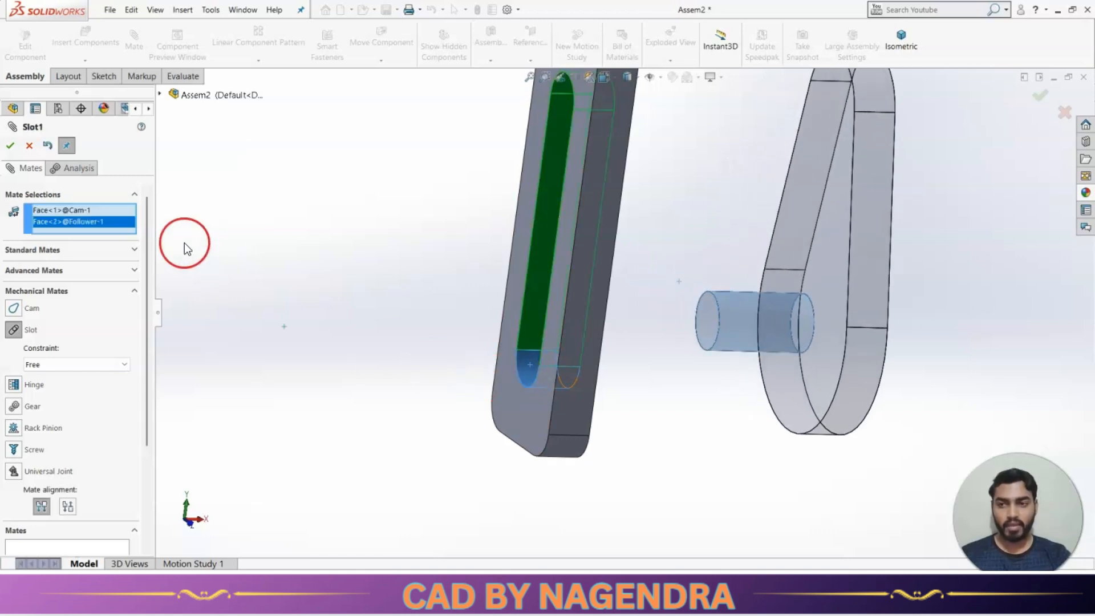
pyautogui.click(9, 145)
# - Move the cam to test how its pin travels relative to the follower's slot
pyautogui.scroll(1, 677, 381)
pyautogui.moveTo(677, 381); pyautogui.dragTo(610, 364, button='middle')
pyautogui.moveTo(778, 334); pyautogui.dragTo(765, 355)
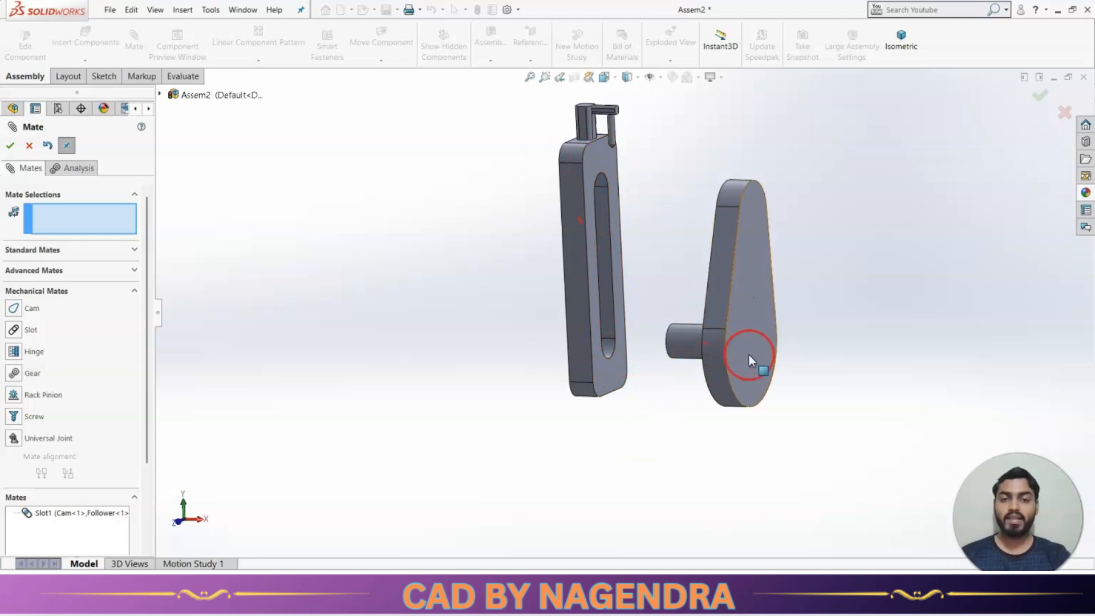
pyautogui.scroll(-2, 680, 229)
pyautogui.scroll(1, 661, 266)
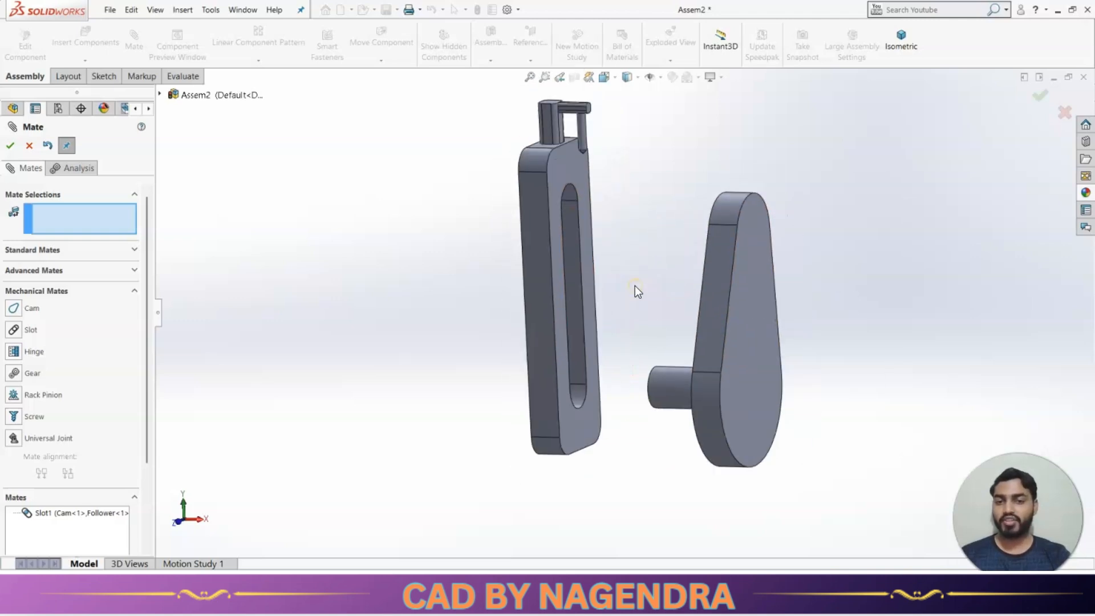
# - Add a Coincident mate between the follower's flat front face and the cam's flat face on the pin side
pyautogui.click(562, 165)
pyautogui.moveTo(636, 295); pyautogui.dragTo(709, 305, button='middle')
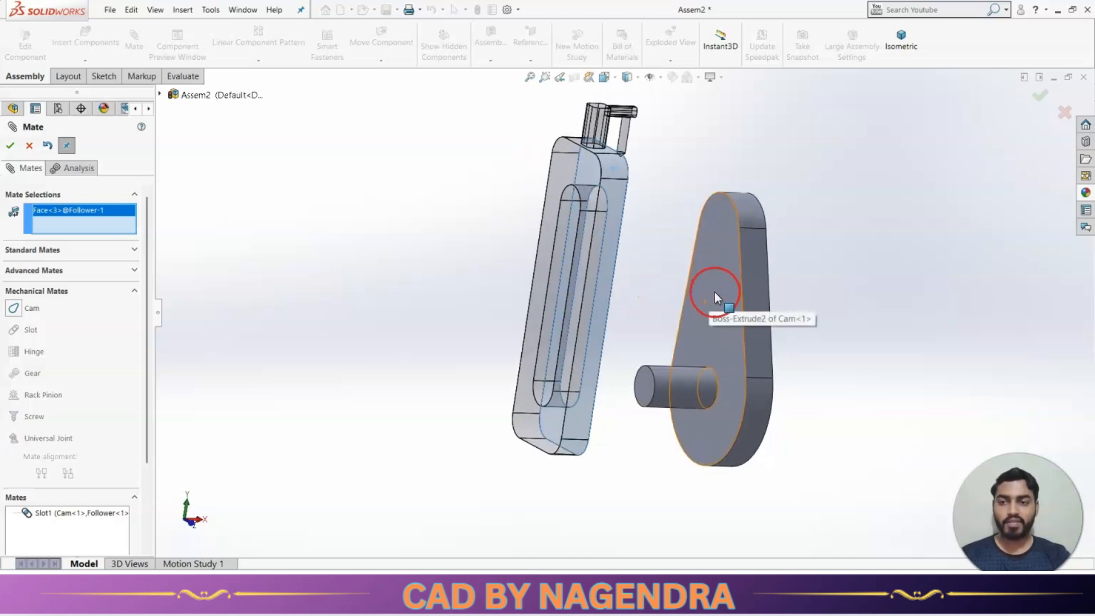
pyautogui.click(715, 291)
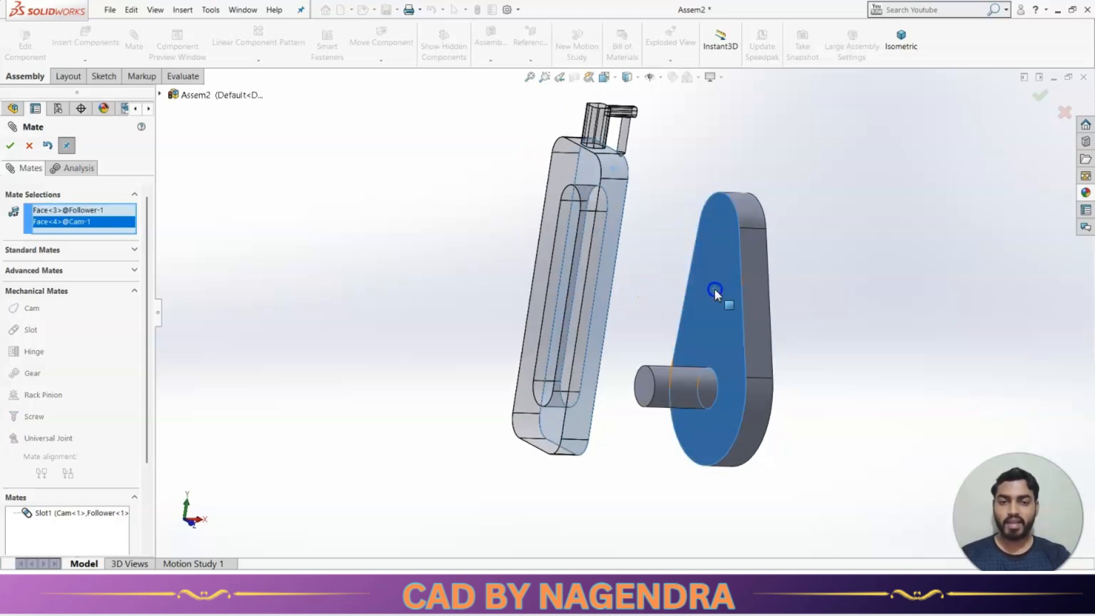
pyautogui.click(26, 251)
pyautogui.click(30, 278)
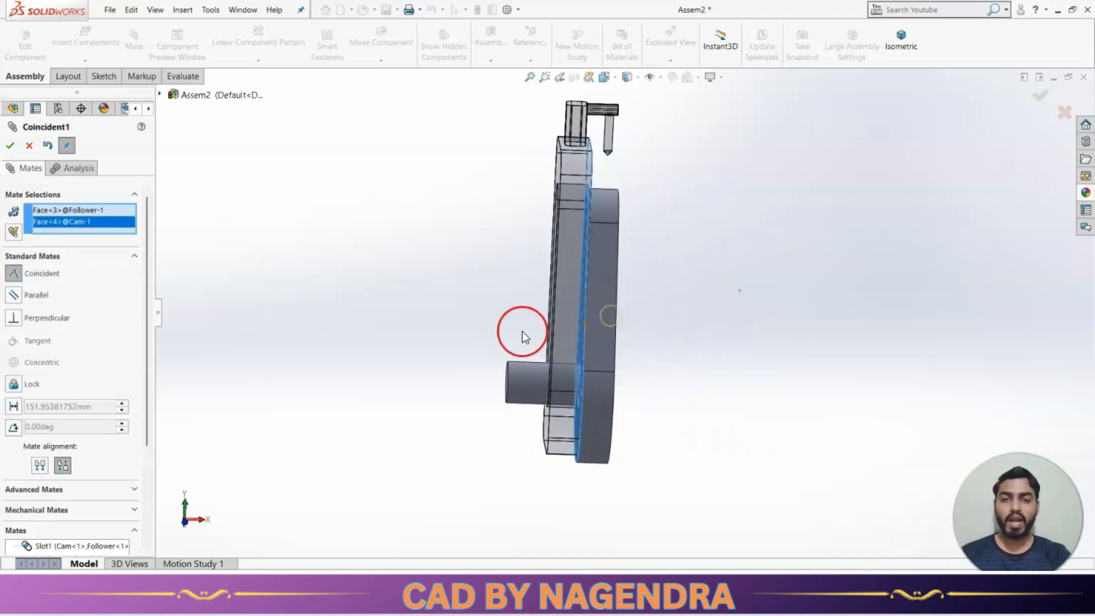
pyautogui.click(10, 146)
# - Move the cam up and down along the follower's slot to test its motion from different viewing angles
pyautogui.moveTo(707, 283); pyautogui.dragTo(687, 305, button='middle')
pyautogui.moveTo(713, 404); pyautogui.dragTo(807, 415, button='middle')
pyautogui.click(570, 455)
pyautogui.moveTo(572, 432); pyautogui.dragTo(601, 523)
pyautogui.moveTo(573, 465); pyautogui.dragTo(619, 232)
pyautogui.moveTo(704, 283); pyautogui.dragTo(582, 325, button='middle')
pyautogui.moveTo(586, 238); pyautogui.dragTo(581, 409)
pyautogui.click(729, 420)
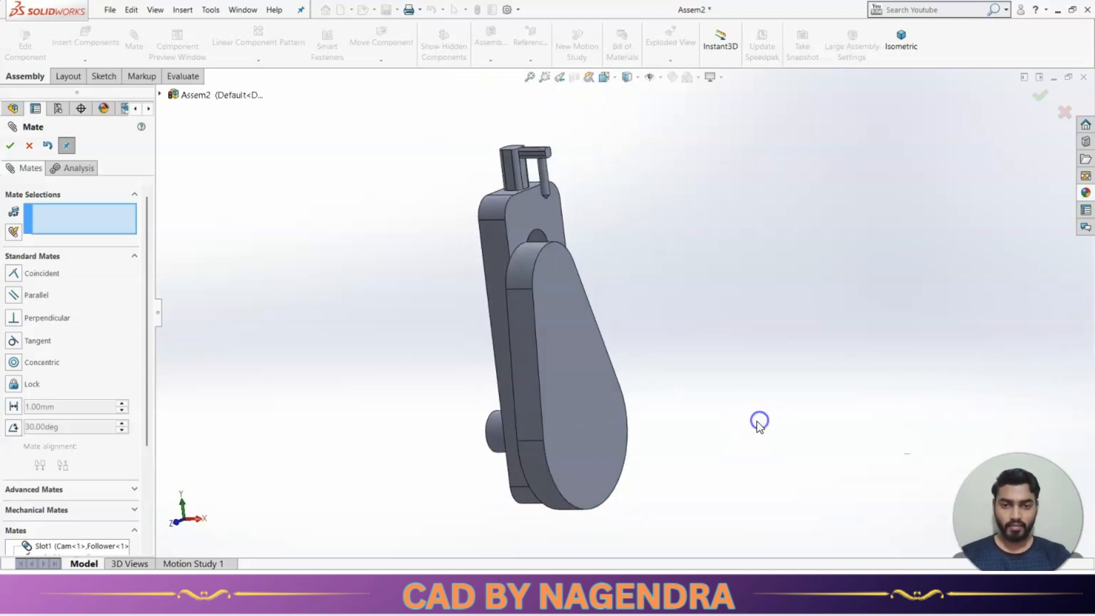
# - Start a Cam mechanical mate and select the cam's rounded tip face as the cam path
pyautogui.click(448, 361)
pyautogui.click(77, 279)
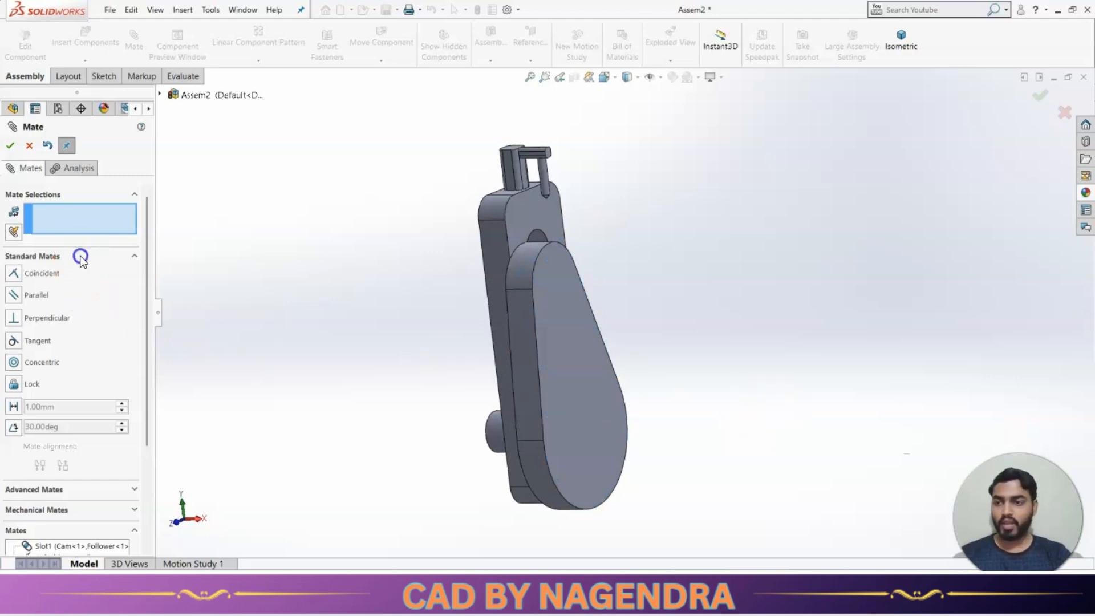
pyautogui.click(141, 299)
pyautogui.click(16, 311)
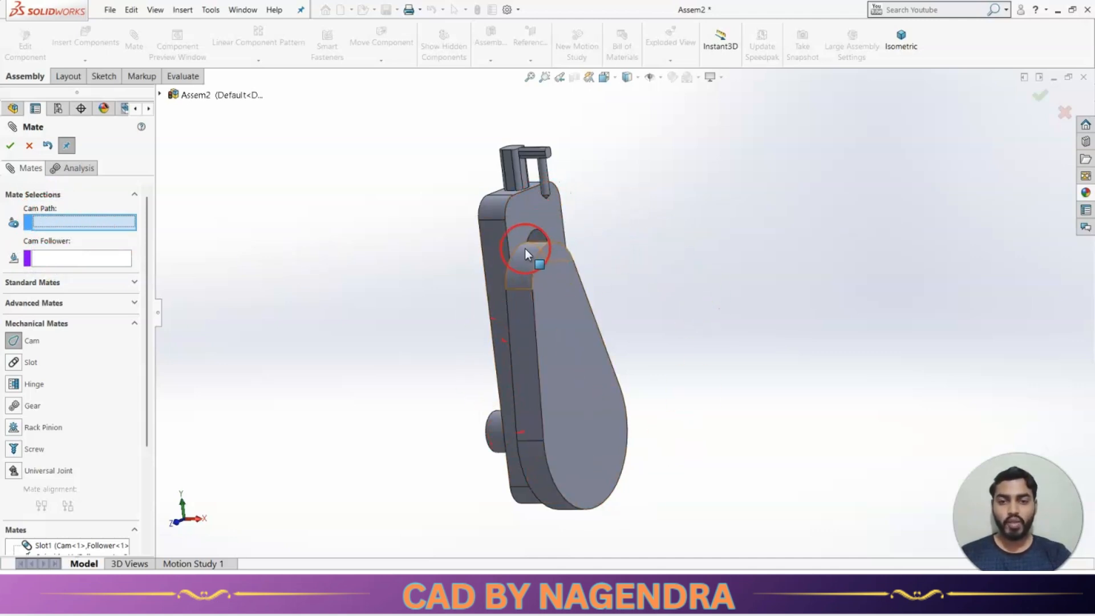
pyautogui.click(521, 278)
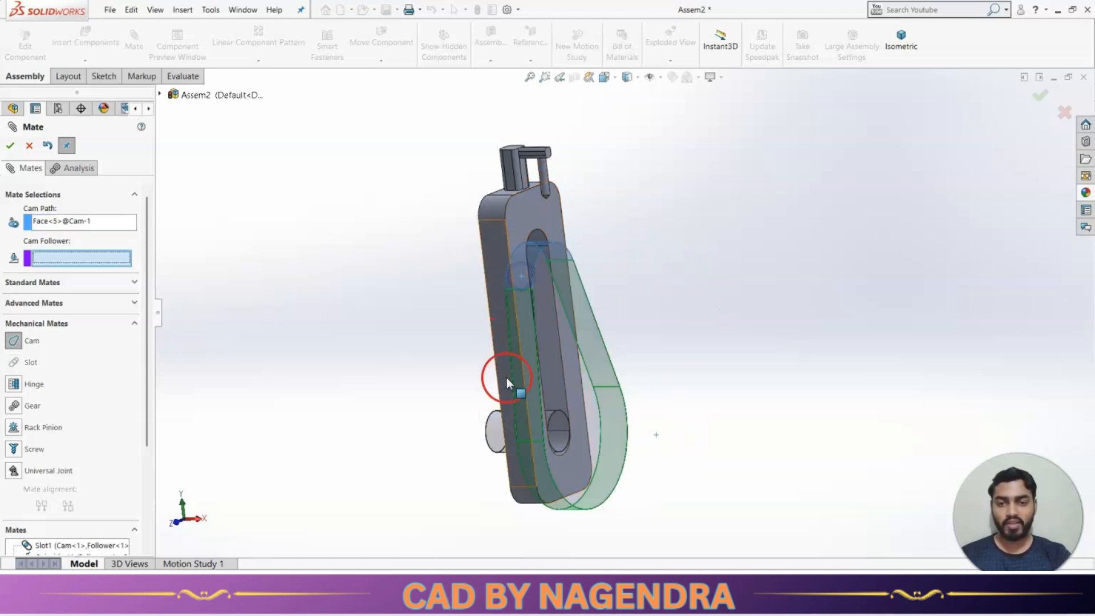
pyautogui.moveTo(406, 301)
pyautogui.mouseDown(button='middle')
pyautogui.moveTo(430, 320)
pyautogui.moveTo(454, 320)
pyautogui.moveTo(418, 309)
pyautogui.mouseUp(button='middle')
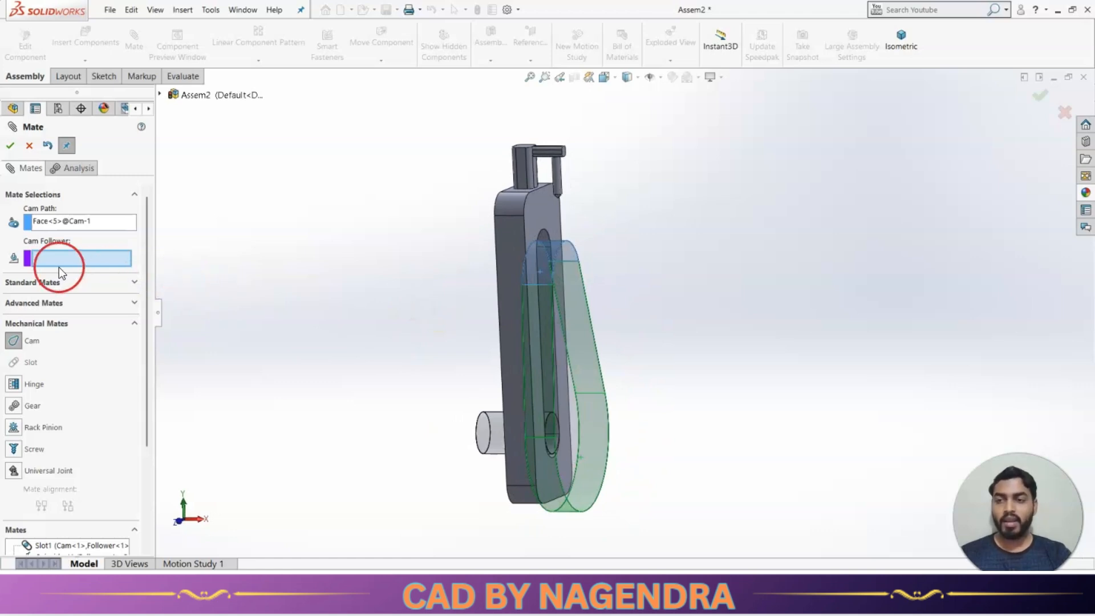
pyautogui.scroll(-3, 765, 247)
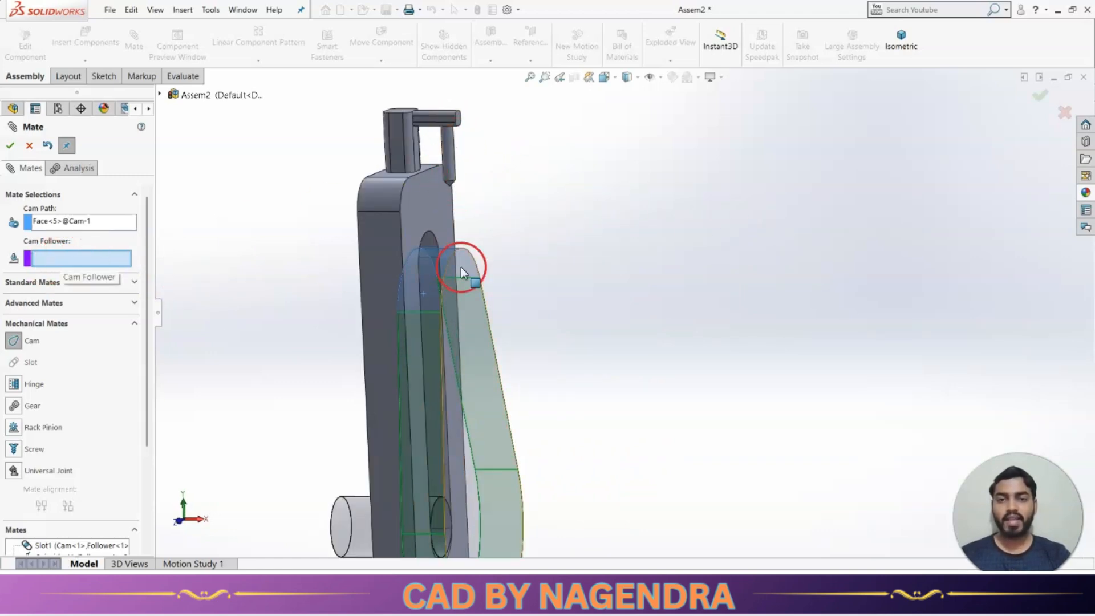
# - Show the reference points, assign the point at the follower's tip as the cam follower, and accept the Cam mate
pyautogui.click(660, 77)
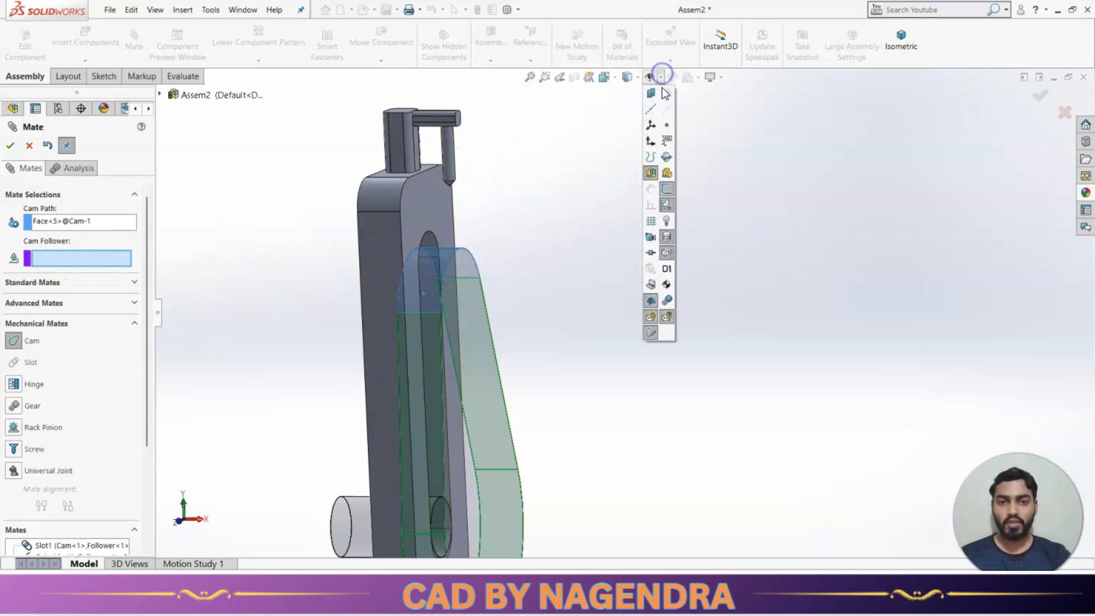
pyautogui.click(666, 124)
pyautogui.scroll(-4, 518, 215)
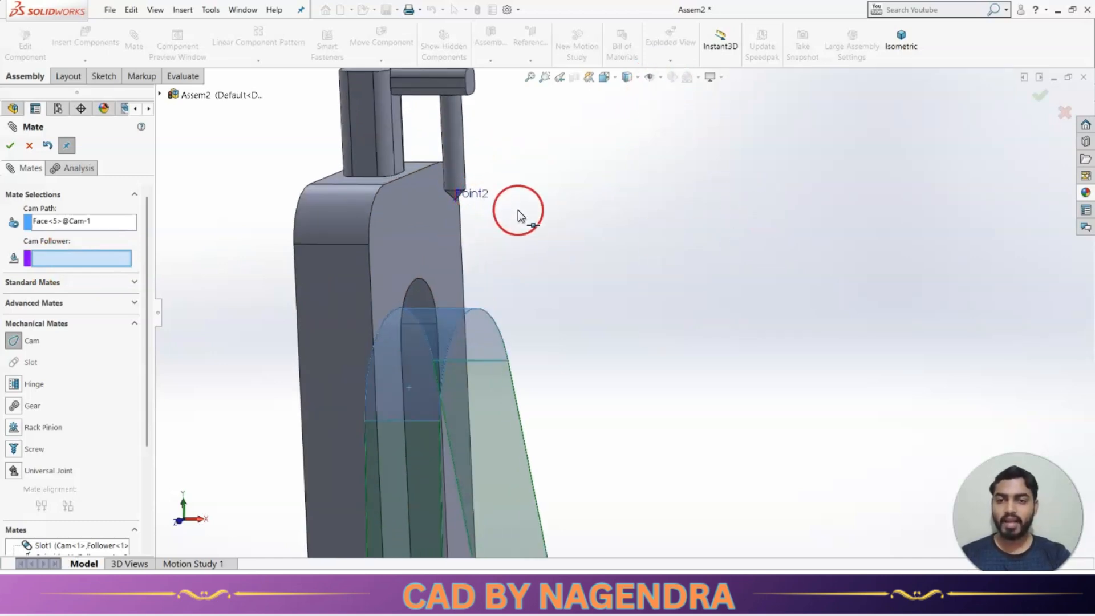
pyautogui.click(447, 203)
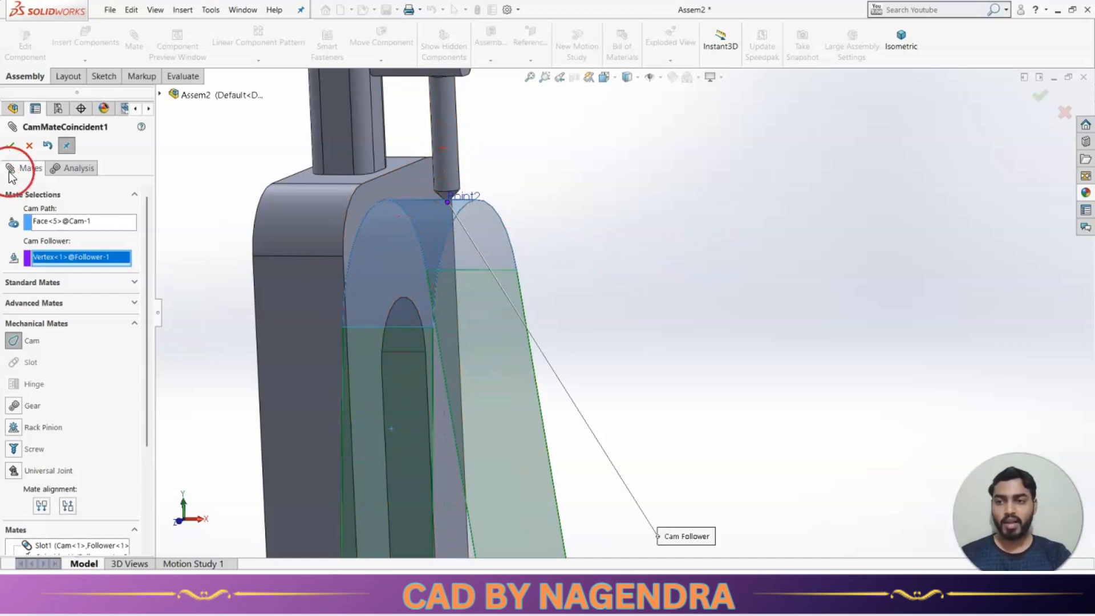
pyautogui.click(11, 146)
pyautogui.click(10, 145)
# - Rotate the cam from an isometric view to test how its profile stays against the follower's tip
pyautogui.click(668, 241)
pyautogui.scroll(3, 759, 246)
pyautogui.click(900, 49)
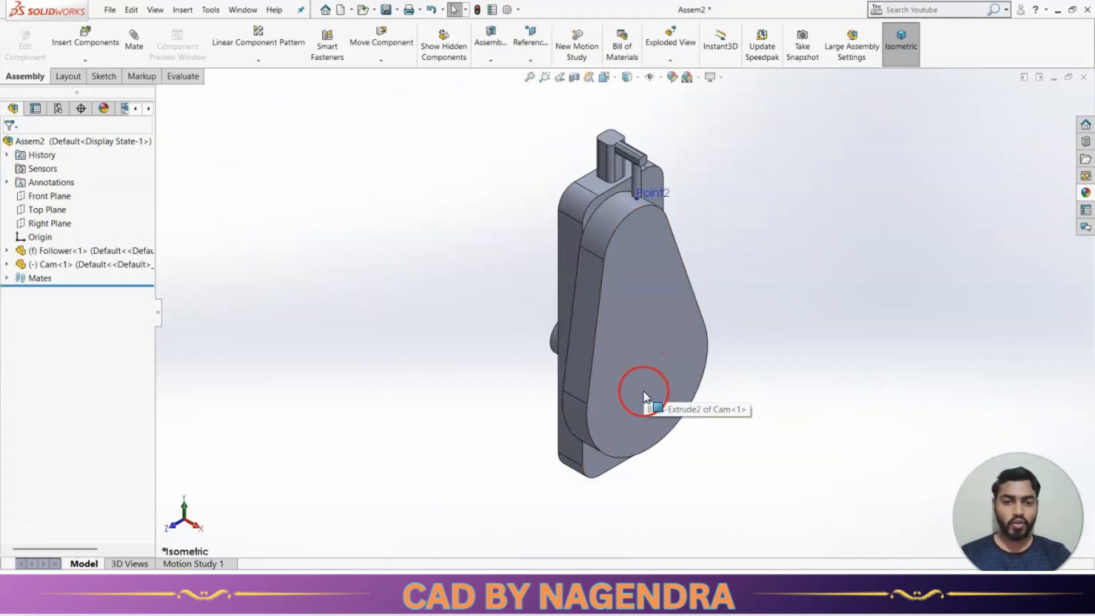
pyautogui.moveTo(638, 402); pyautogui.dragTo(635, 459)
pyautogui.click(666, 233)
pyautogui.moveTo(635, 459); pyautogui.dragTo(691, 471, button='middle')
pyautogui.click(791, 387)
# - Test the cam pin's travel inside the follower's slot from behind and return to the isometric view
pyautogui.scroll(-1, 706, 351)
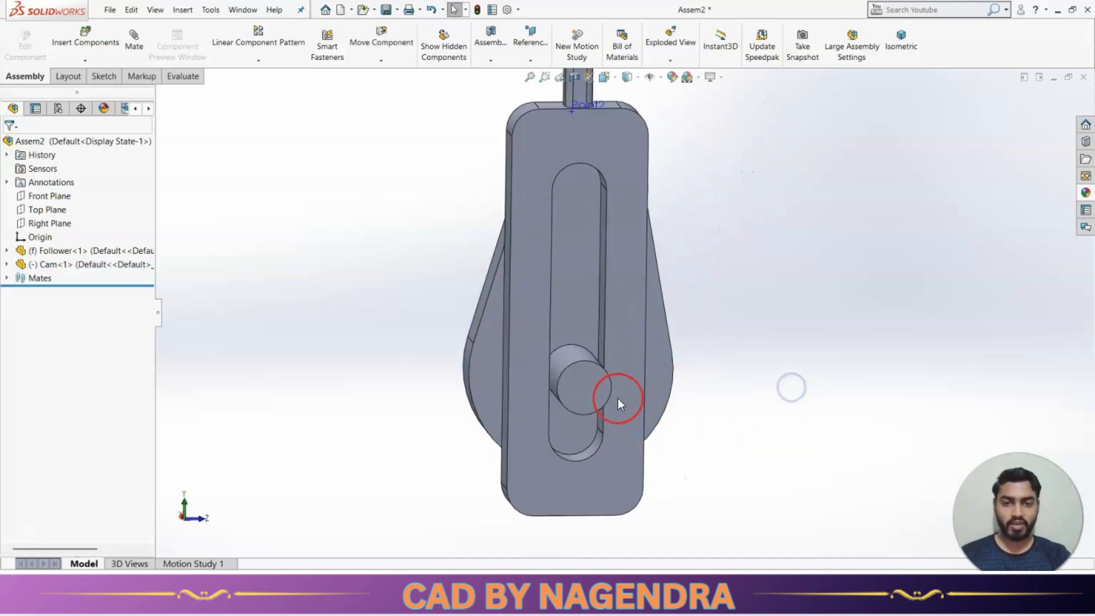
pyautogui.moveTo(601, 386); pyautogui.dragTo(606, 364)
pyautogui.moveTo(575, 244); pyautogui.dragTo(578, 332)
pyautogui.moveTo(779, 295); pyautogui.dragTo(674, 319, button='middle')
pyautogui.moveTo(586, 233); pyautogui.dragTo(582, 365)
pyautogui.press('Escape')
pyautogui.click(893, 51)
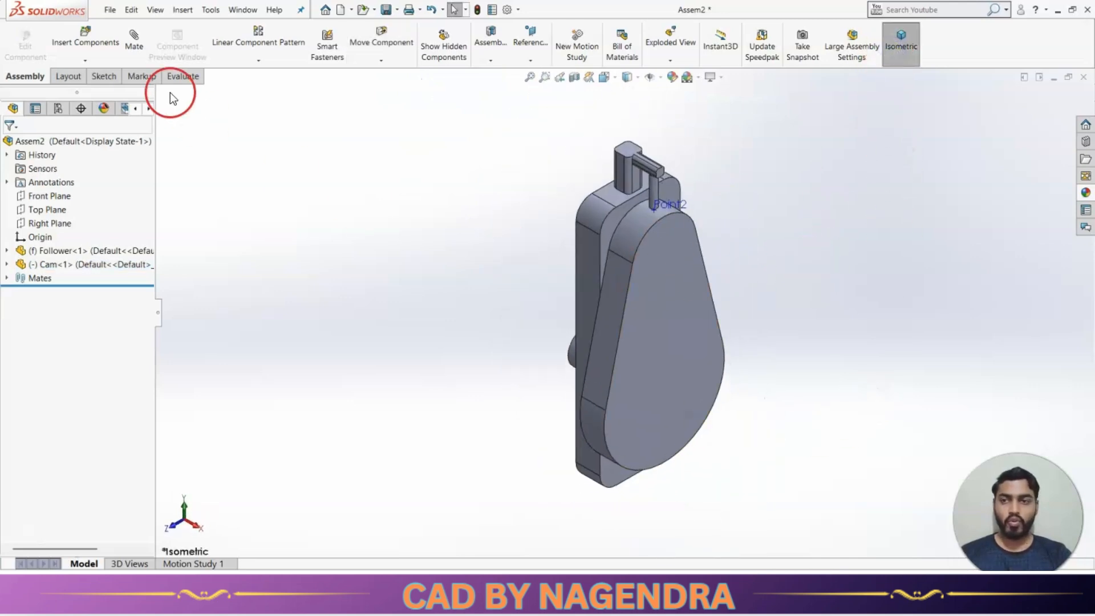
pyautogui.click(138, 50)
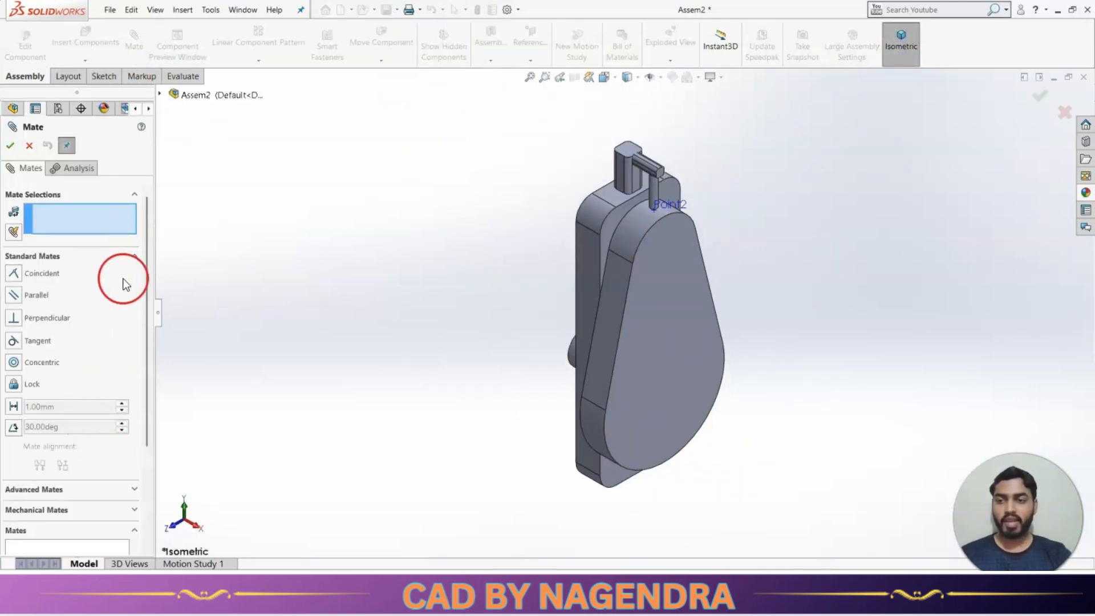
pyautogui.click(131, 298)
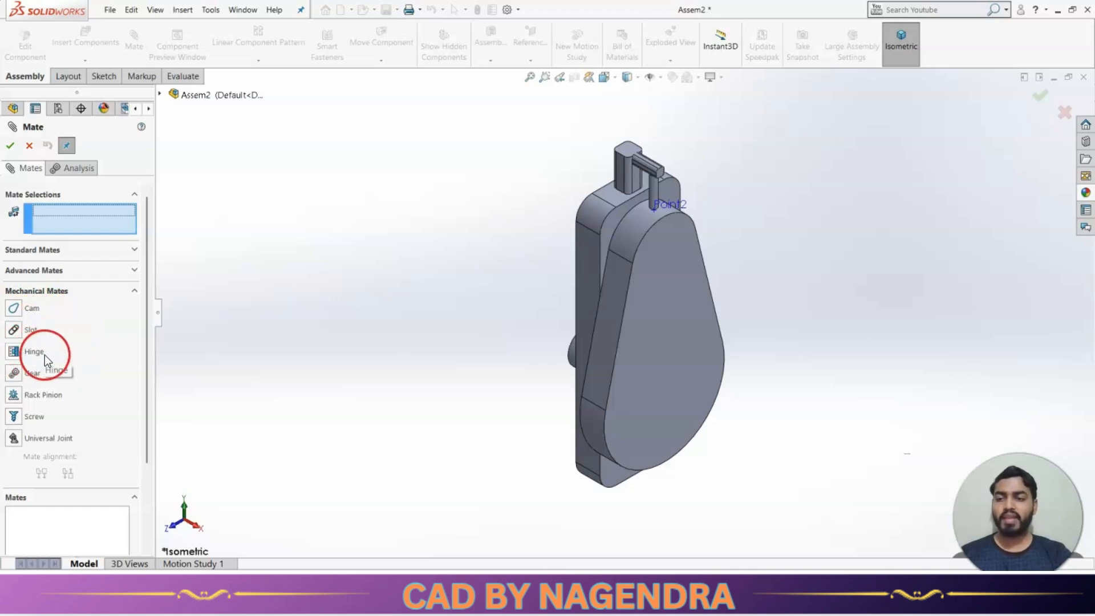
pyautogui.click(29, 146)
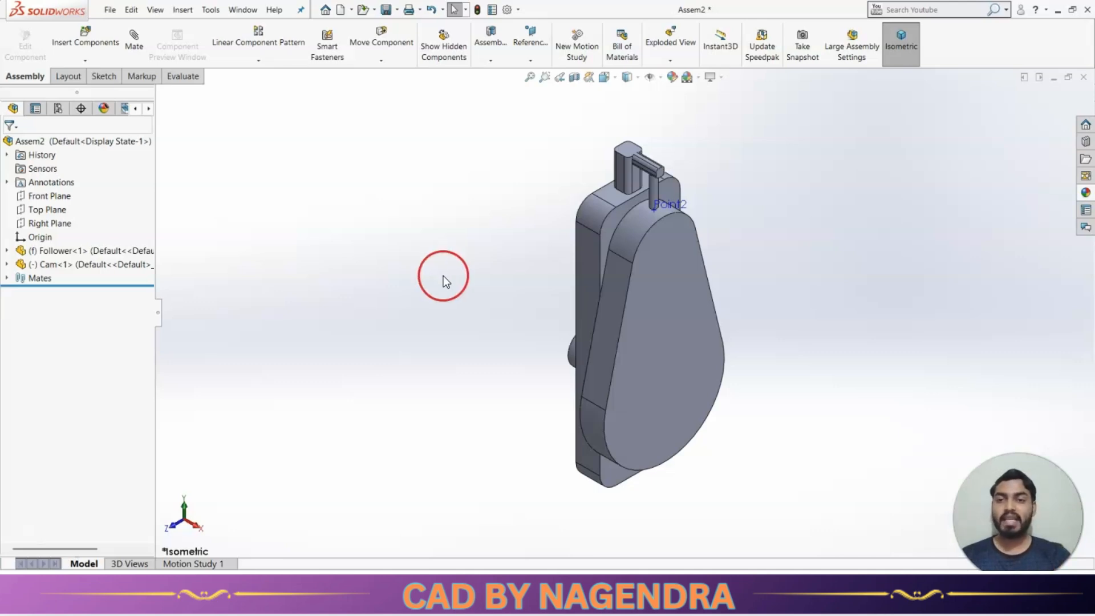
# - Close the cam and follower assembly without saving and dismiss the welcome window
pyautogui.click(1083, 78)
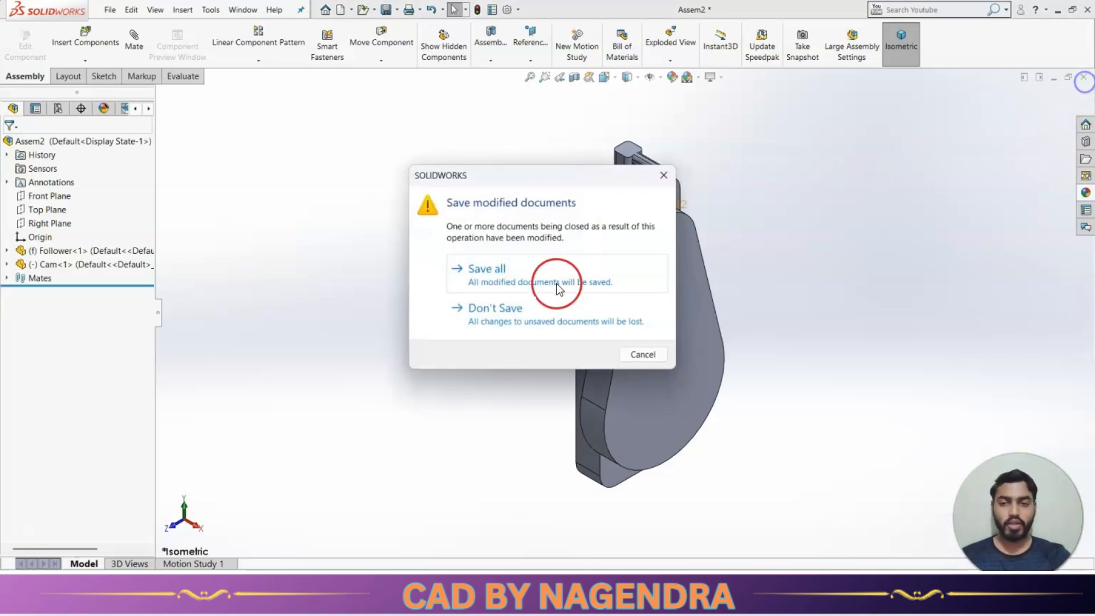
pyautogui.click(552, 316)
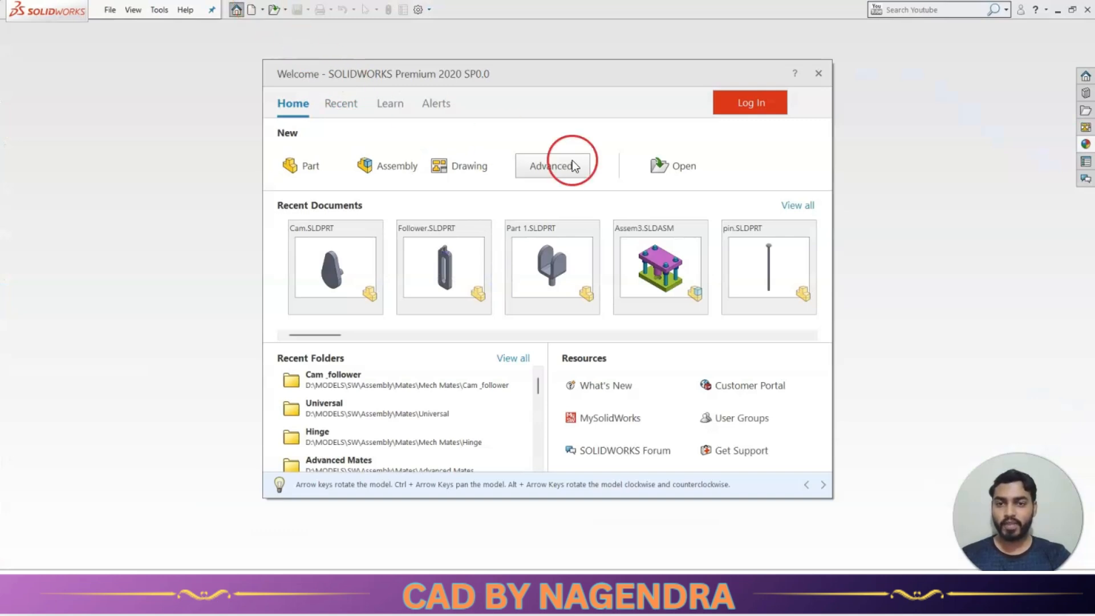
pyautogui.click(821, 75)
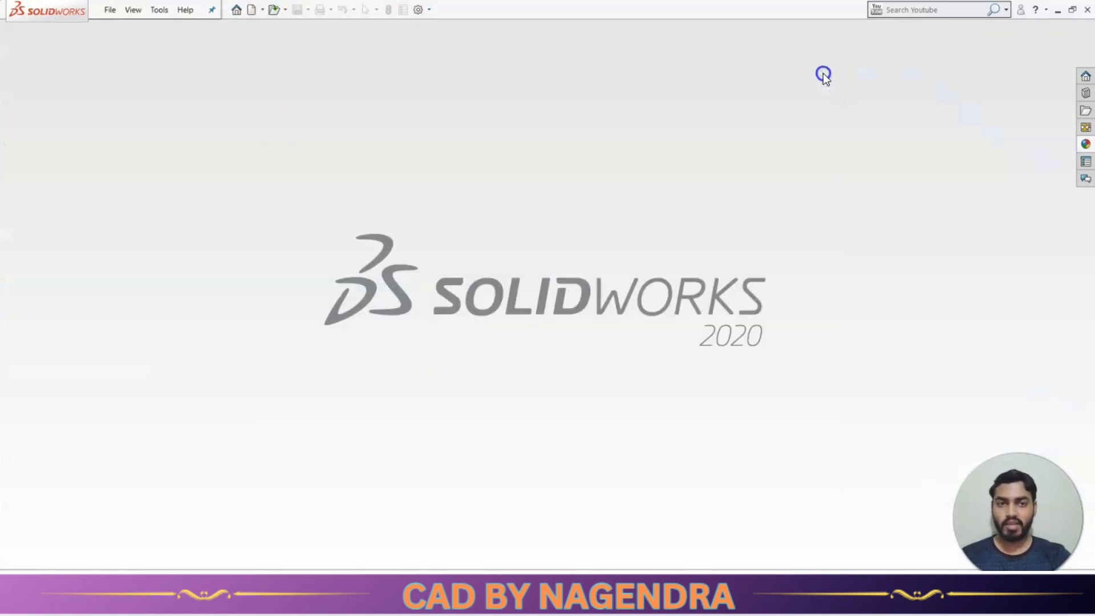
# - Create a new assembly and place the Hinge part from the Hinge folder in Mech Mates as its first component
pyautogui.click(251, 9)
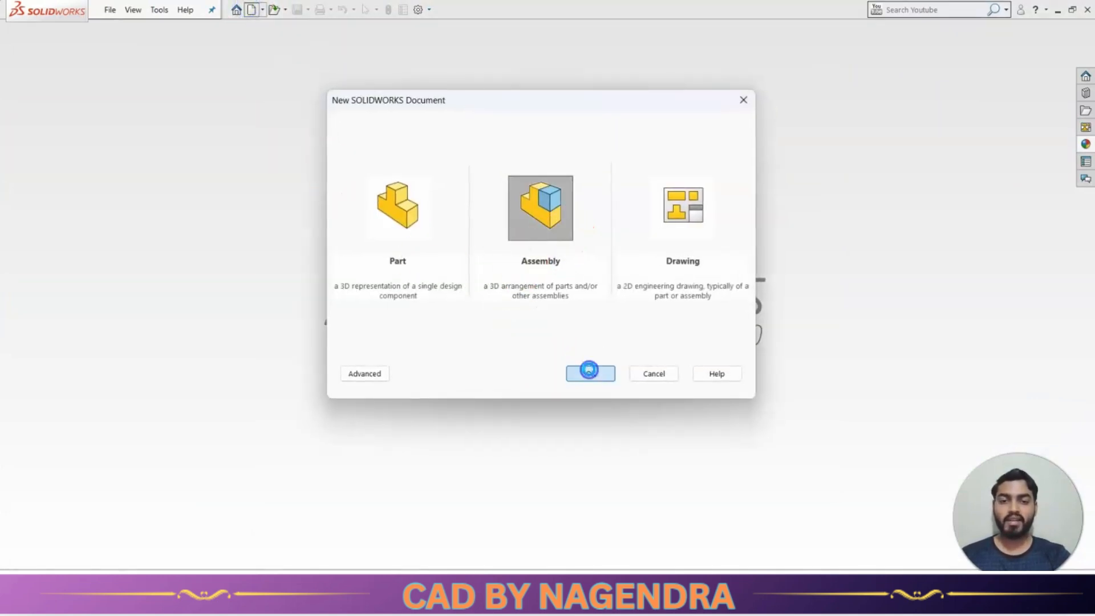
pyautogui.click(589, 374)
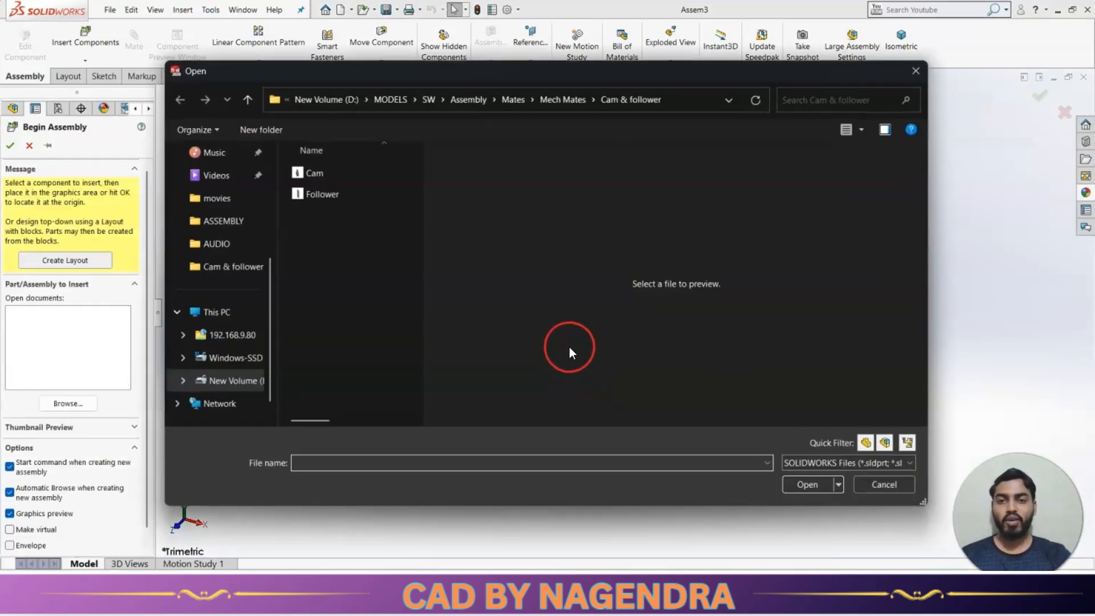
pyautogui.click(573, 101)
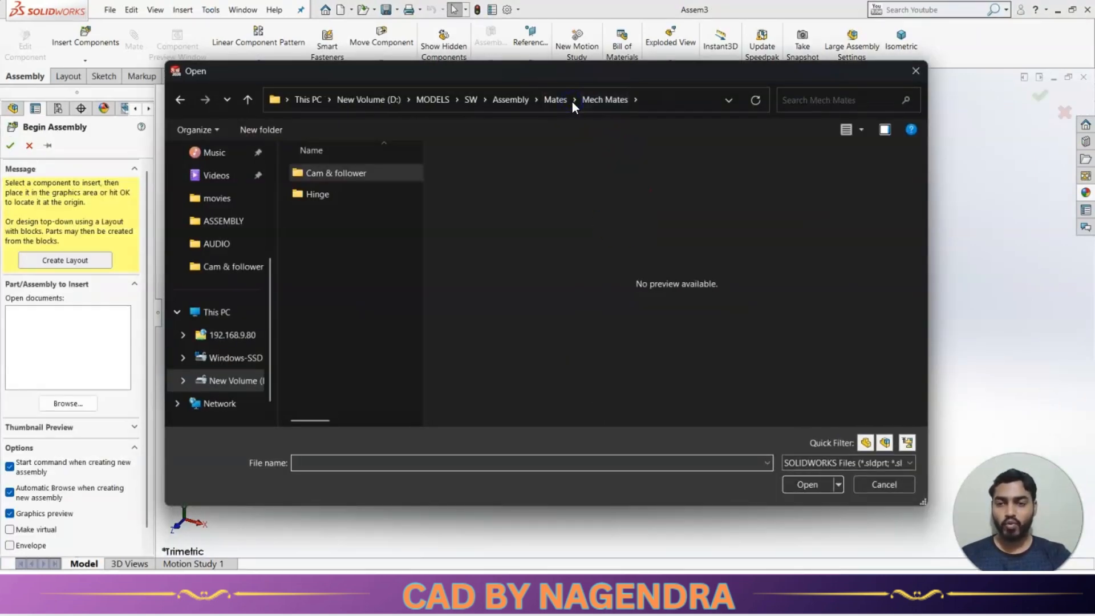
pyautogui.click(353, 200)
pyautogui.doubleClick(330, 195)
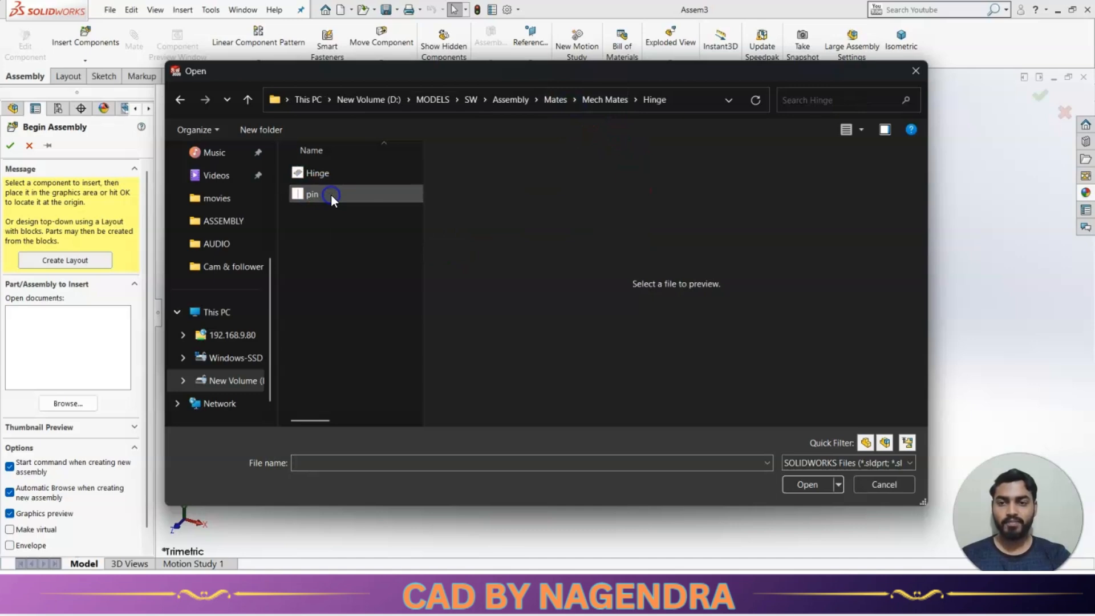
pyautogui.click(331, 173)
pyautogui.click(804, 486)
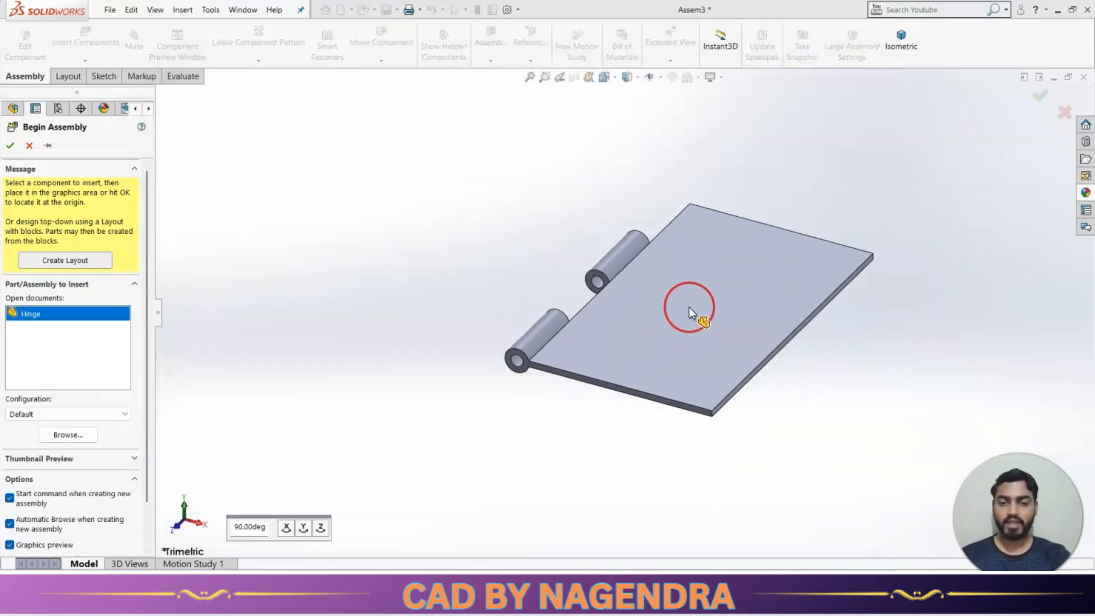
pyautogui.click(698, 331)
# - Copy the hinge leaf beside the original and rotate the copy so its knuckles face the first leaf
pyautogui.moveTo(774, 364); pyautogui.dragTo(678, 481, button='middle')
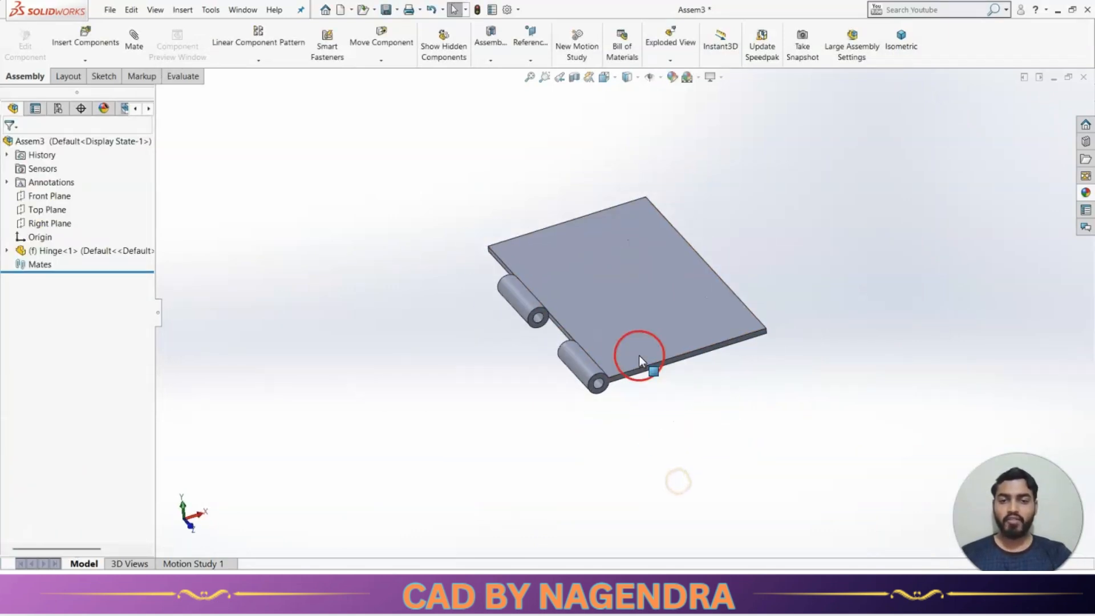
pyautogui.keyDown('ctrl'); pyautogui.moveTo(669, 302); pyautogui.dragTo(335, 366); pyautogui.keyUp('ctrl')
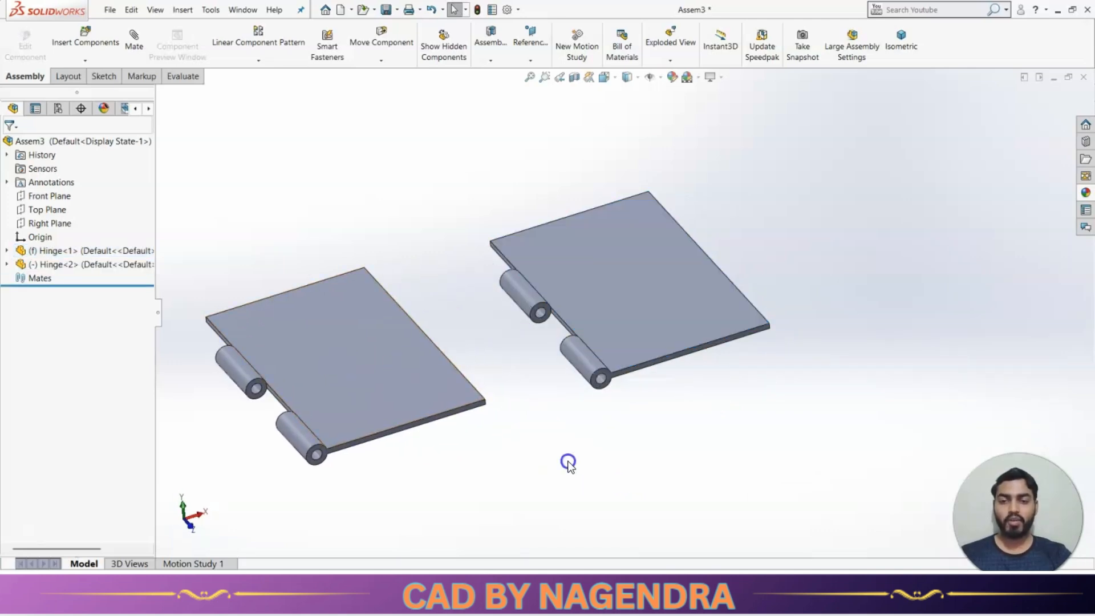
pyautogui.scroll(3, 583, 386)
pyautogui.scroll(-2, 505, 397)
pyautogui.click(389, 60)
pyautogui.click(399, 87)
pyautogui.moveTo(411, 286); pyautogui.dragTo(530, 350)
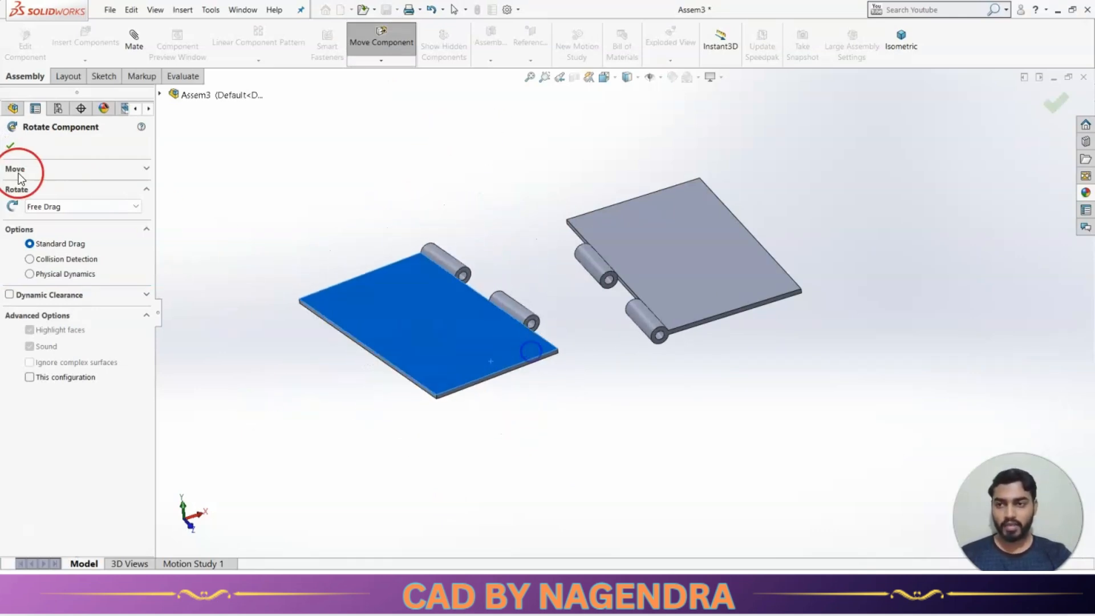
pyautogui.click(10, 145)
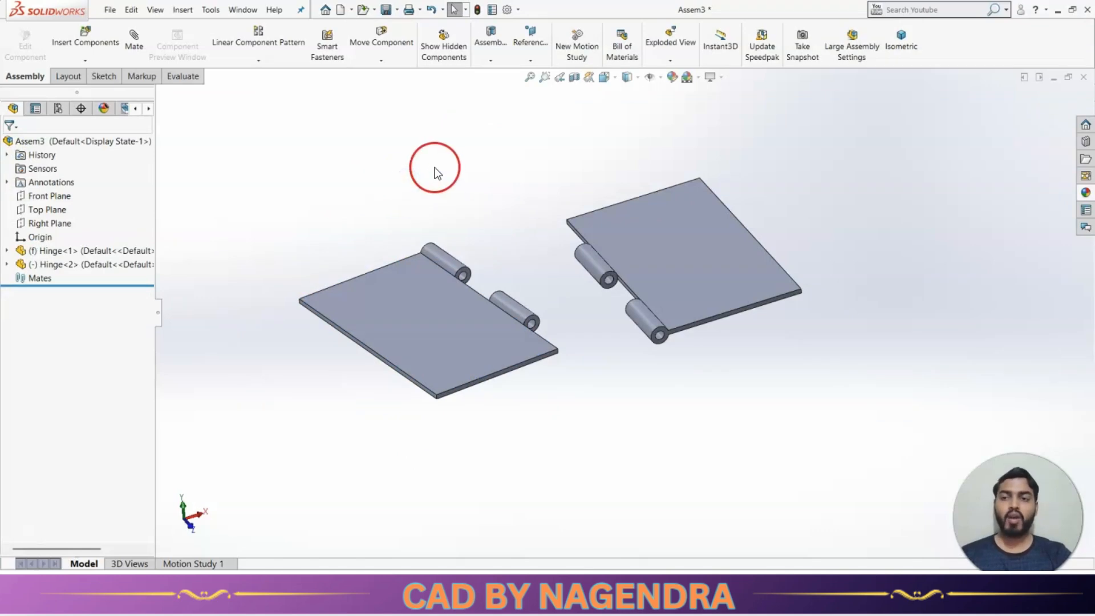
# - Start a Hinge mechanical mate and pick the knuckle bores of the two leaves as its concentric selections
pyautogui.click(135, 41)
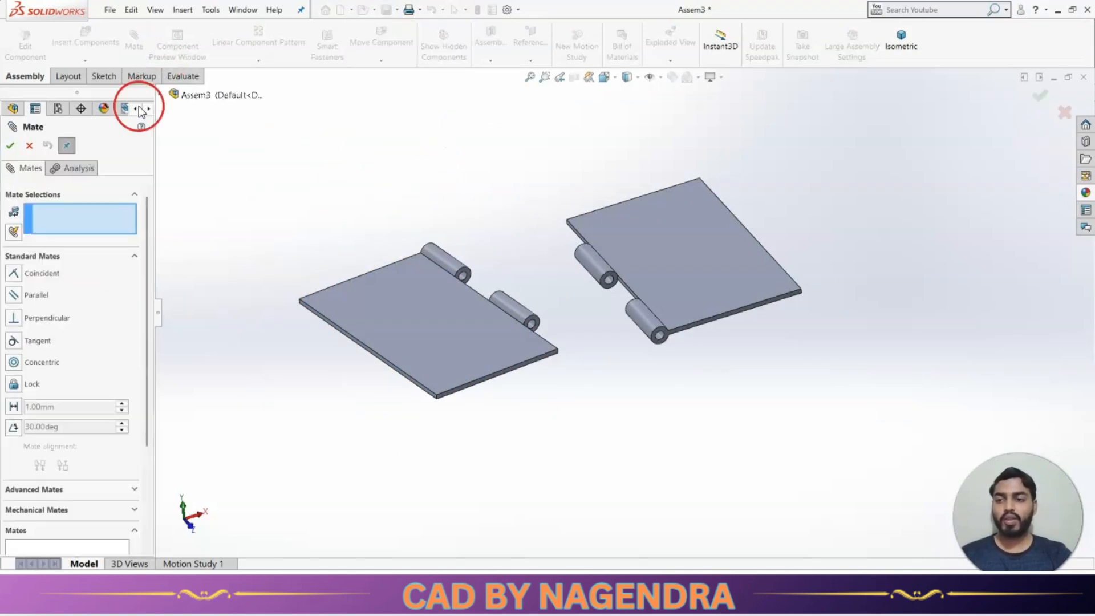
pyautogui.click(131, 258)
pyautogui.click(130, 297)
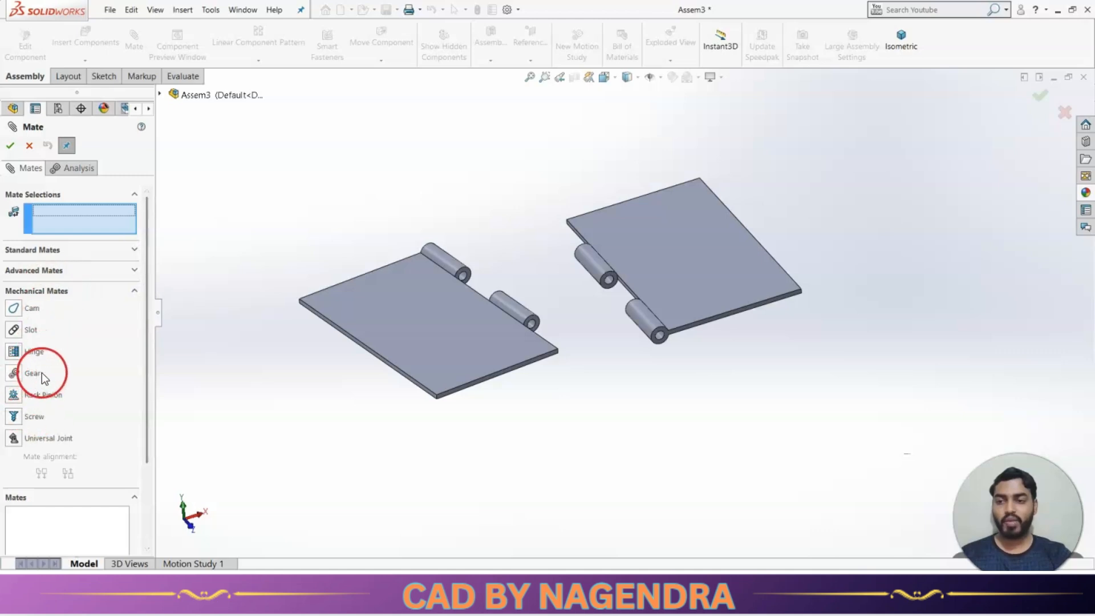
pyautogui.click(36, 352)
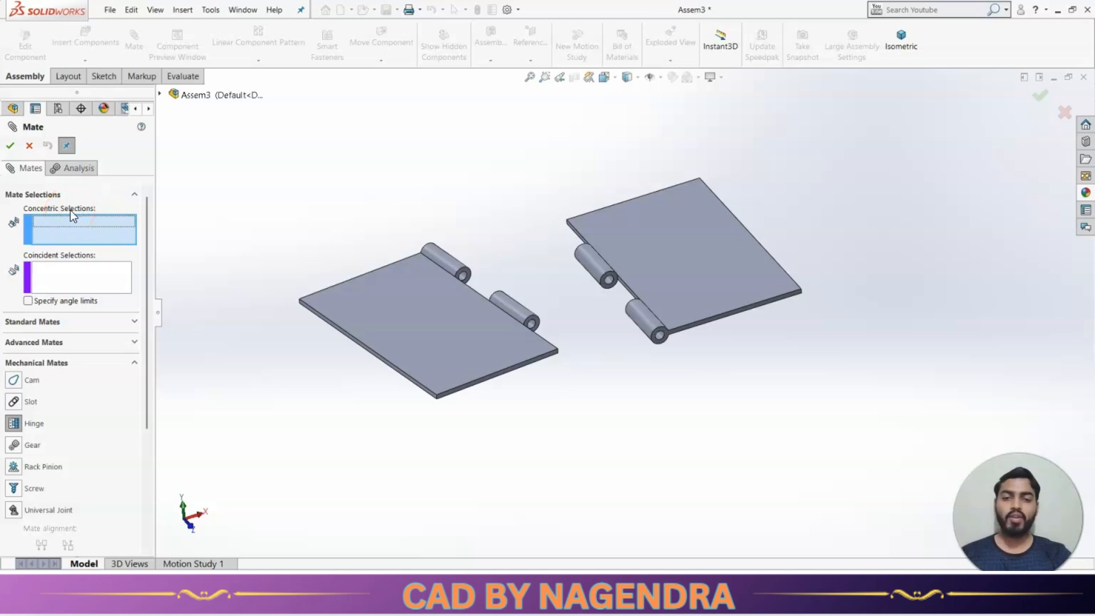
pyautogui.scroll(-5, 554, 307)
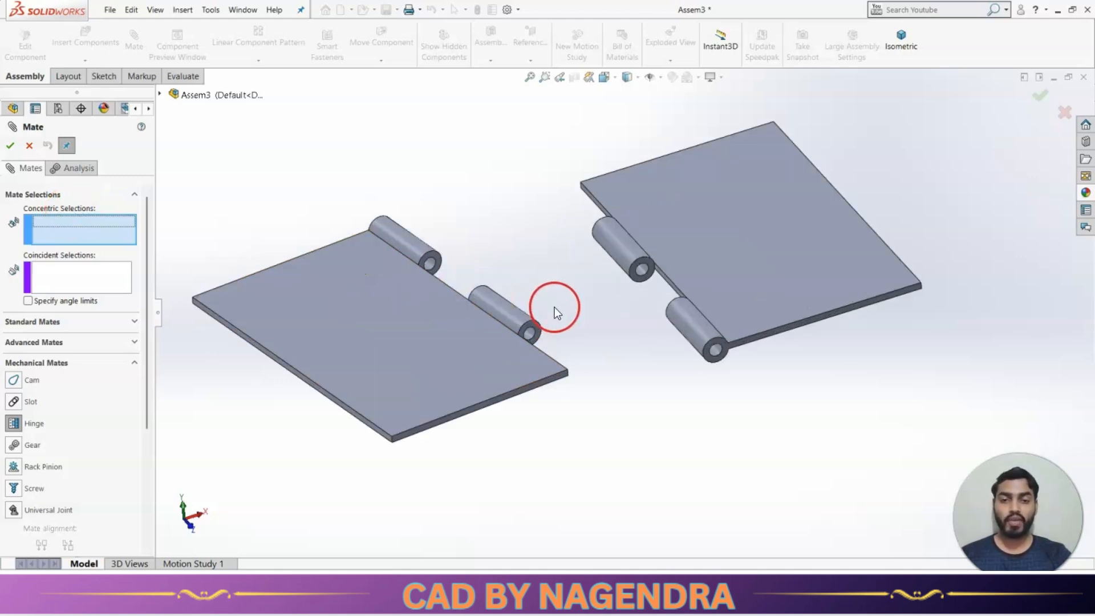
pyautogui.click(515, 360)
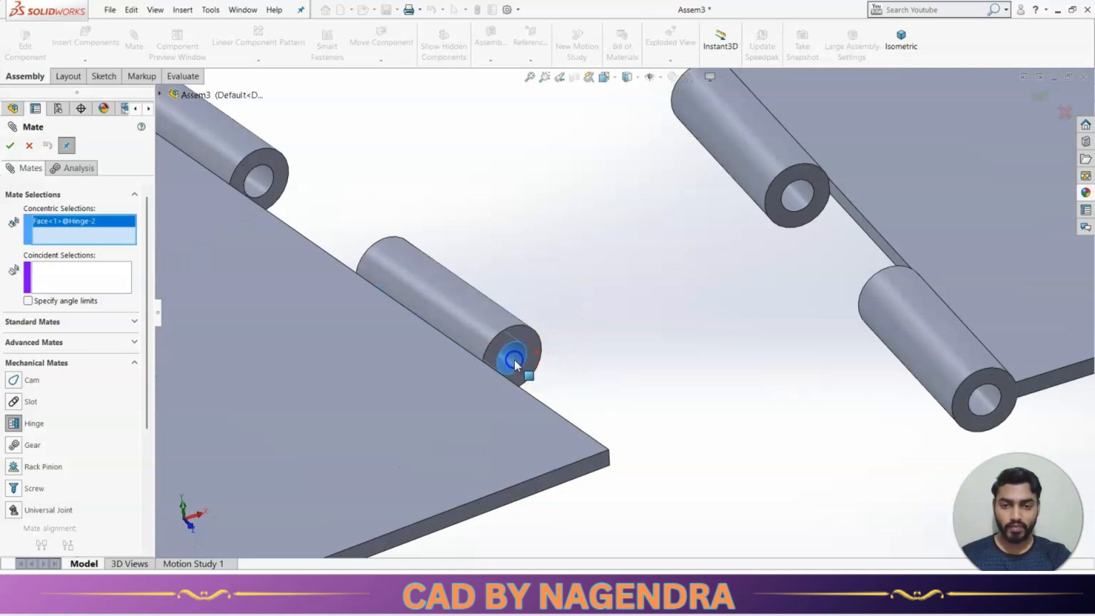
pyautogui.click(798, 198)
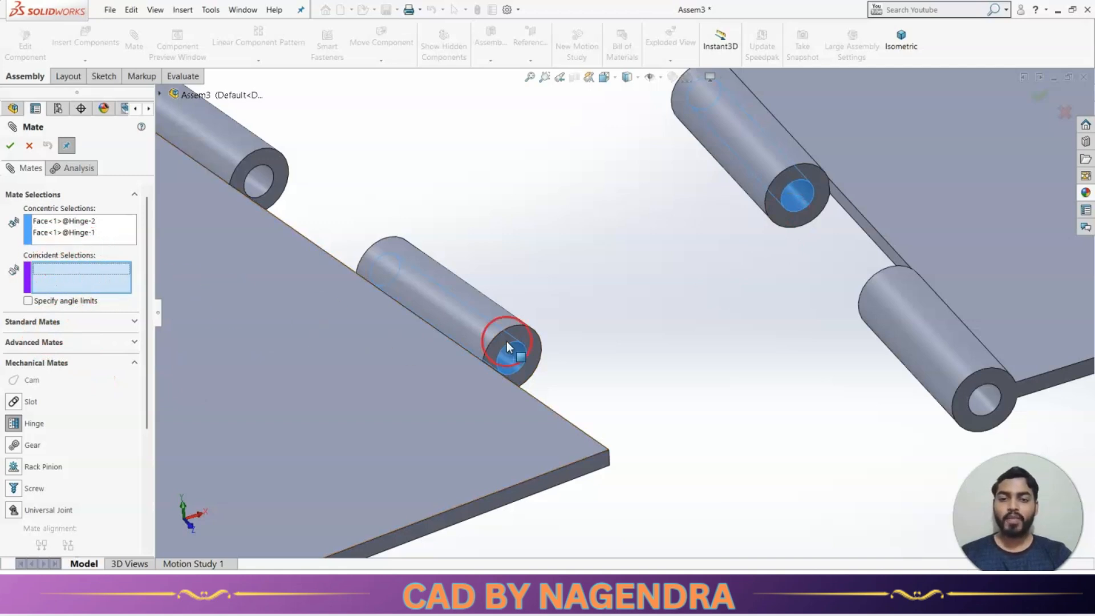
# - Pick the adjoining knuckle end faces of the two leaves as coincident selections and confirm the hinge mate
pyautogui.scroll(5, 625, 319)
pyautogui.moveTo(769, 372); pyautogui.dragTo(749, 324, button='middle')
pyautogui.scroll(-5, 576, 345)
pyautogui.click(572, 306)
pyautogui.scroll(5, 645, 344)
pyautogui.scroll(-5, 749, 324)
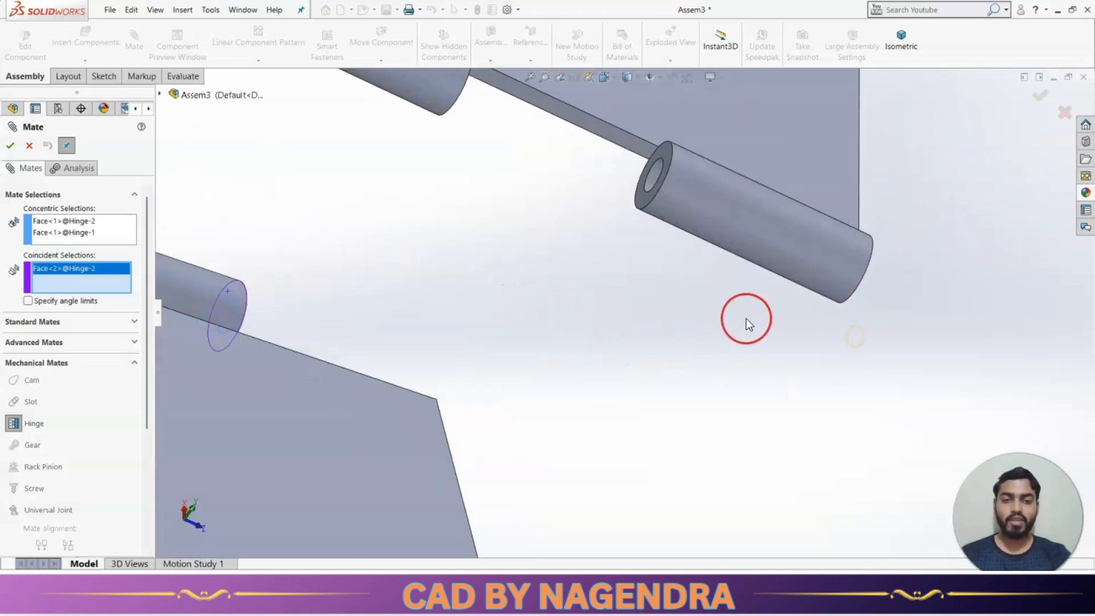
pyautogui.click(666, 145)
pyautogui.scroll(3, 642, 368)
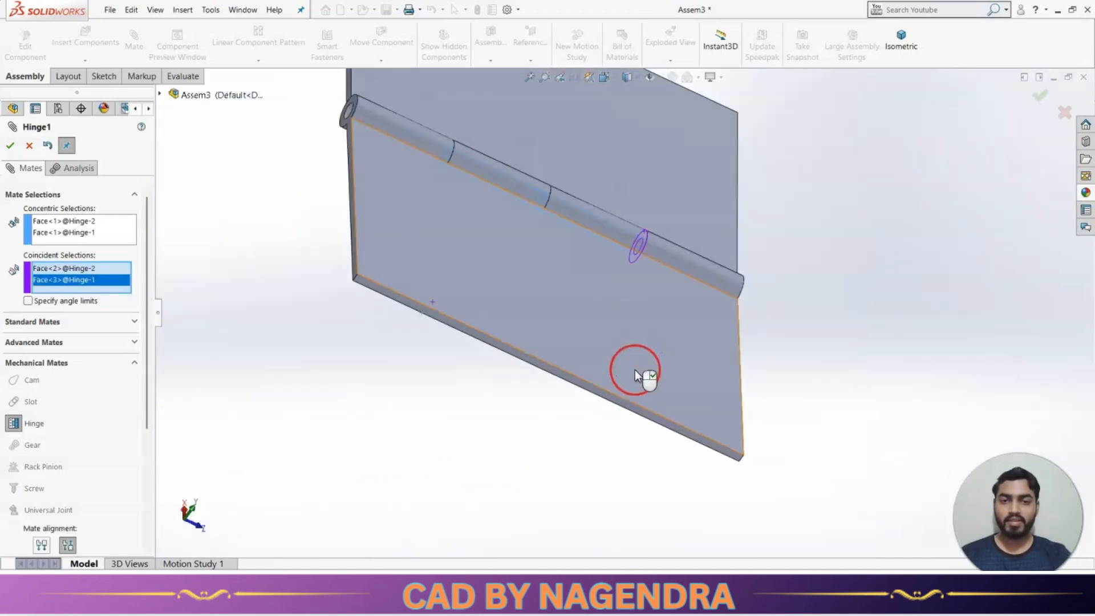
pyautogui.moveTo(738, 358); pyautogui.dragTo(657, 374, button='middle')
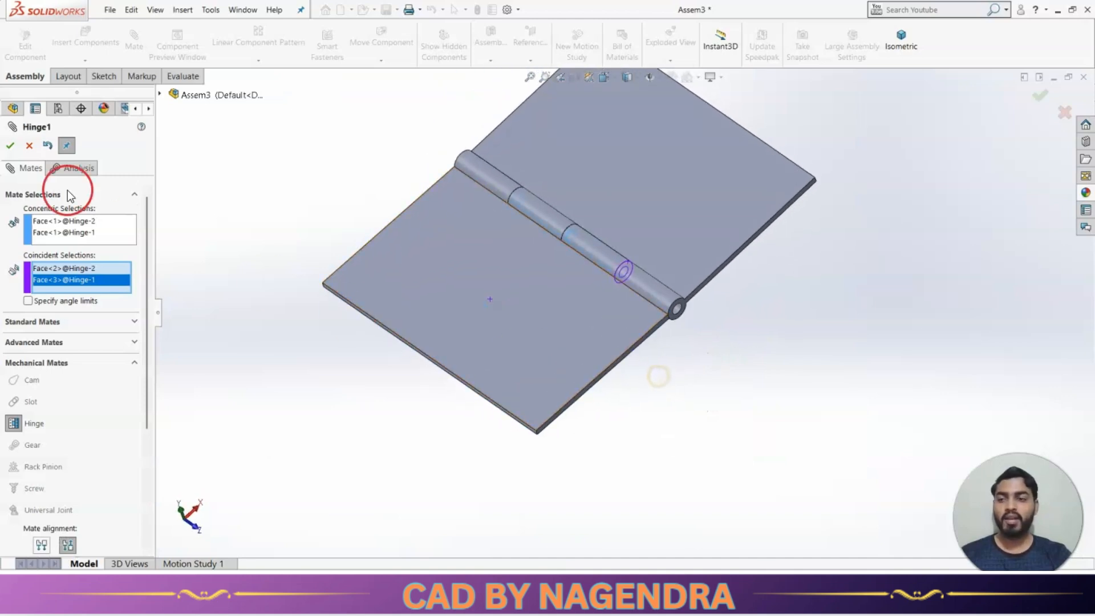
pyautogui.click(8, 147)
pyautogui.click(9, 146)
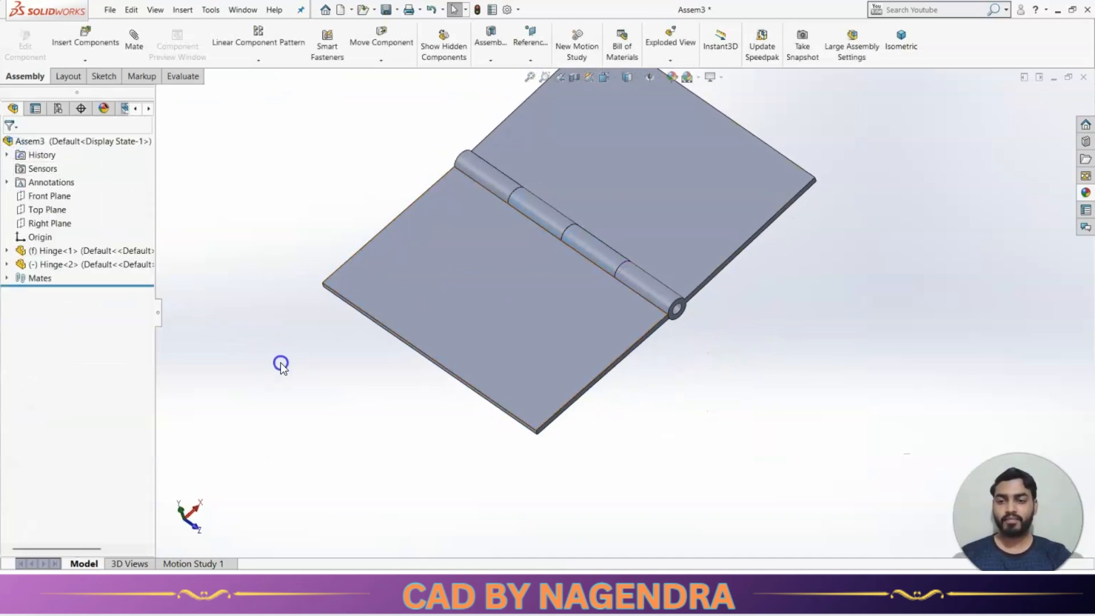
# - Test the hinge mate by swinging the free leaf back and forth about the knuckle axis
pyautogui.click(896, 49)
pyautogui.moveTo(513, 265); pyautogui.dragTo(851, 424)
pyautogui.moveTo(851, 423); pyautogui.dragTo(800, 450, button='middle')
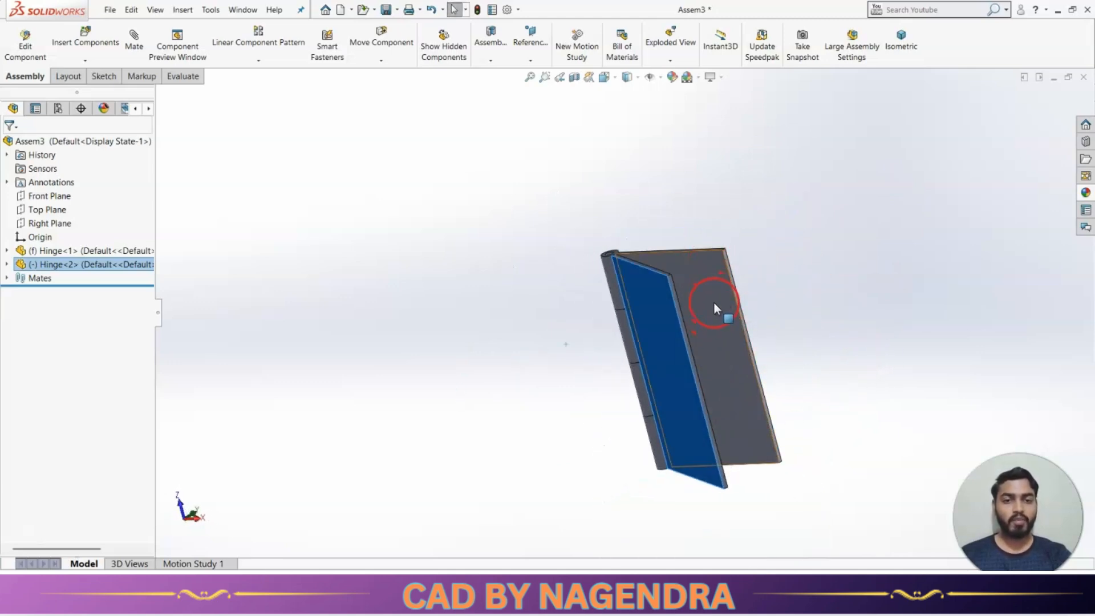
pyautogui.moveTo(661, 322); pyautogui.dragTo(524, 345)
pyautogui.moveTo(623, 370); pyautogui.dragTo(690, 346)
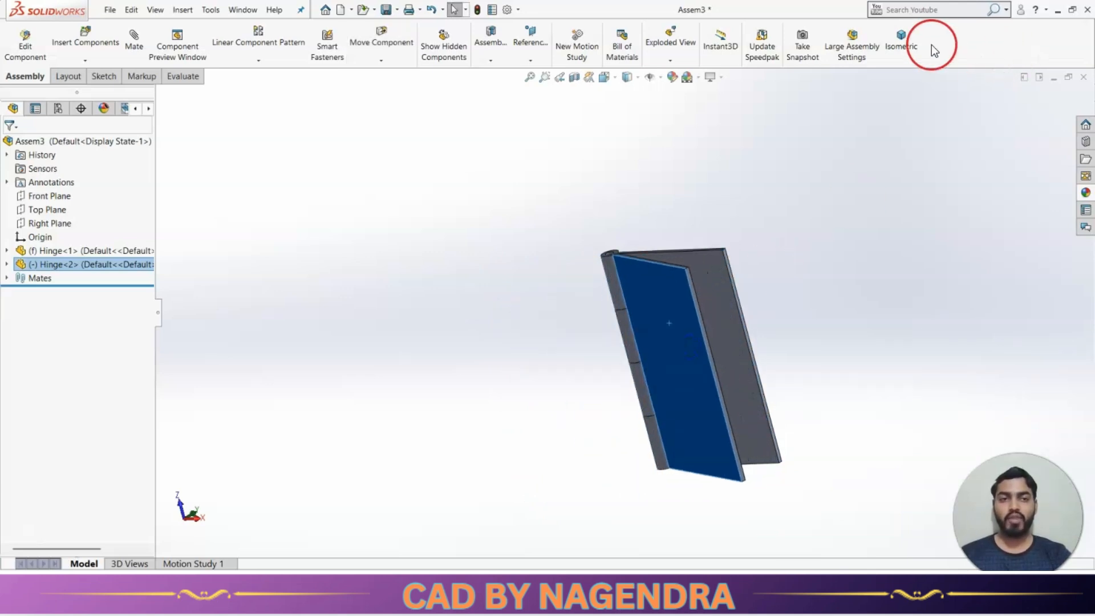
# - Return to the isometric view and swing the free leaf partly open above the fixed leaf
pyautogui.click(910, 47)
pyautogui.click(898, 361)
pyautogui.moveTo(805, 345); pyautogui.dragTo(695, 165)
pyautogui.click(828, 375)
pyautogui.click(535, 356)
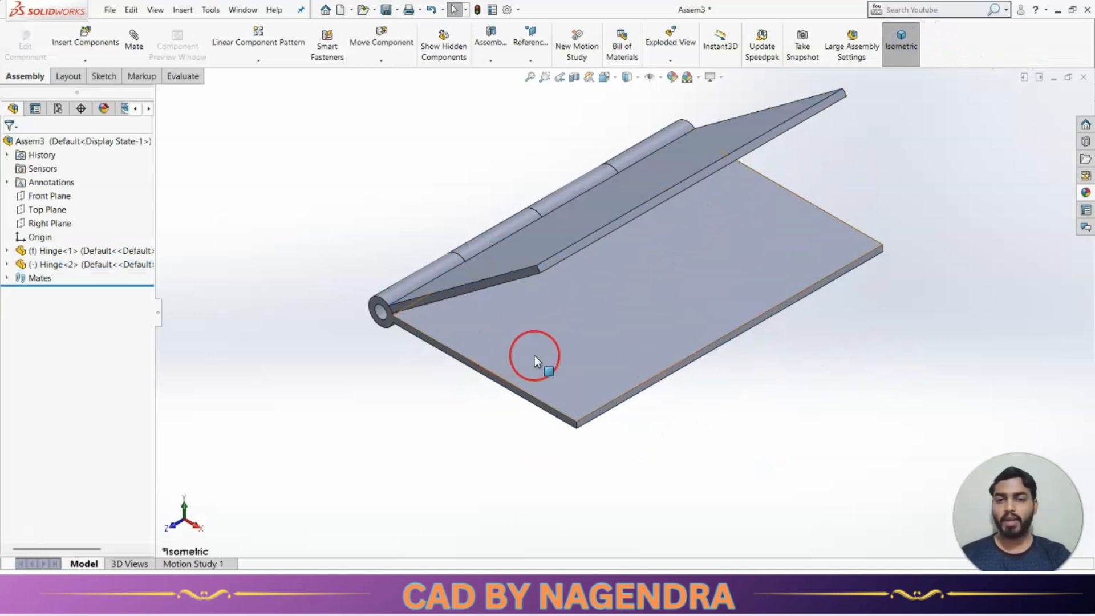
pyautogui.click(399, 238)
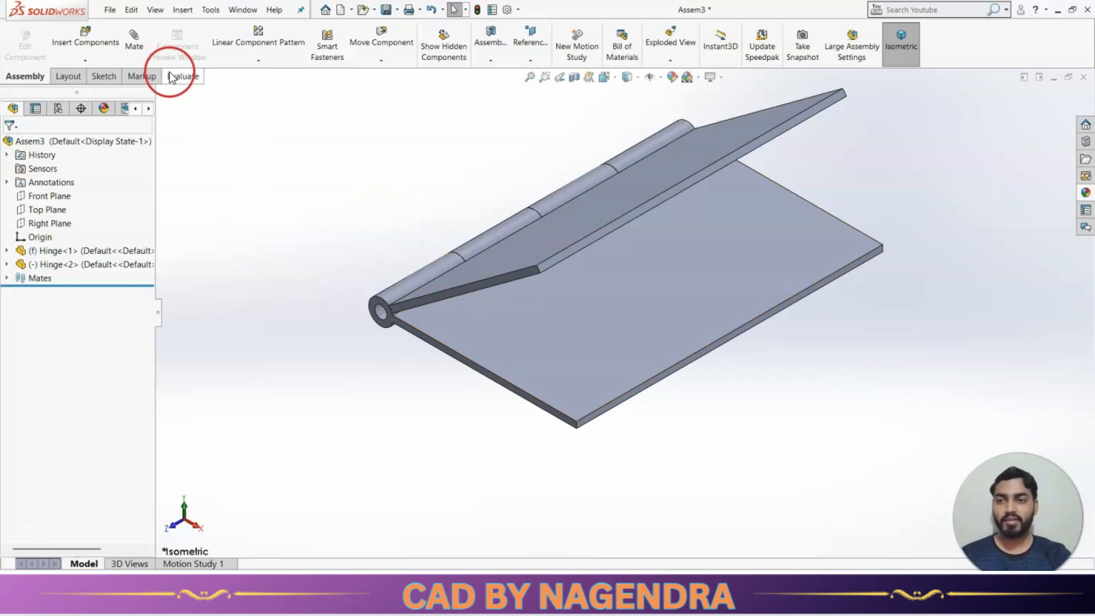
# - Swing the free leaf down through the fixed leaf and back up, leaving the inner faces of both leaves exposed
pyautogui.click(133, 48)
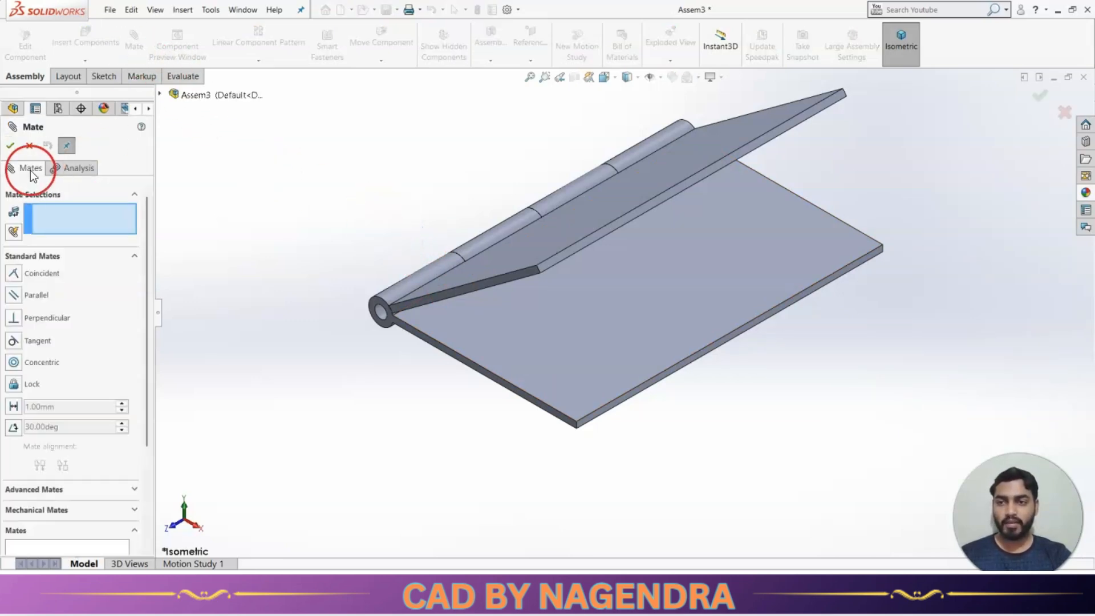
pyautogui.click(28, 143)
pyautogui.moveTo(660, 183); pyautogui.dragTo(624, 225)
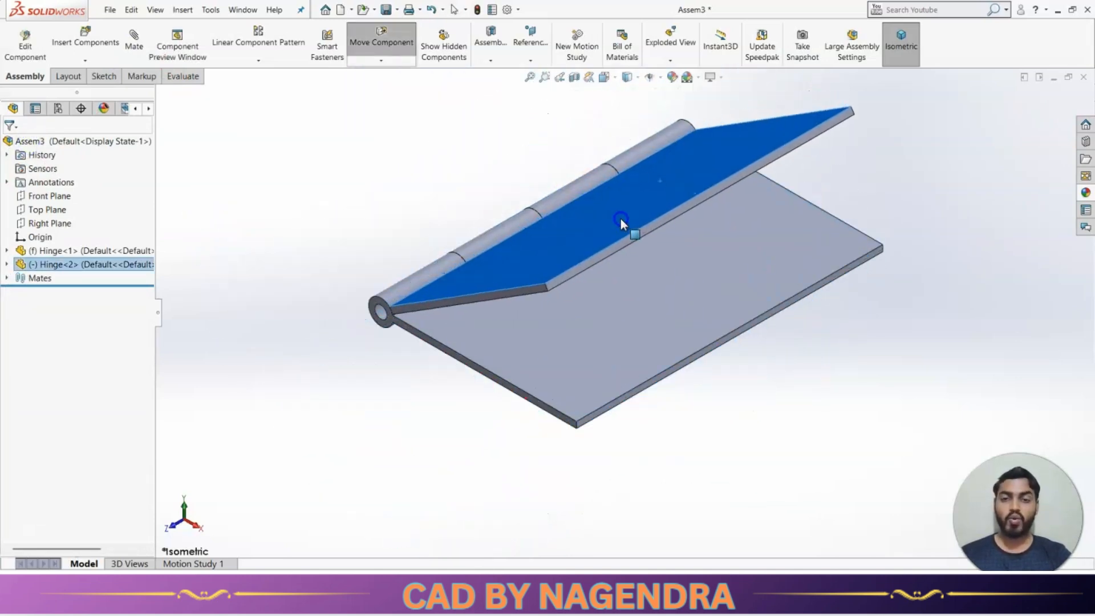
pyautogui.press('Escape')
pyautogui.moveTo(853, 450); pyautogui.dragTo(799, 350, button='middle')
pyautogui.moveTo(607, 249); pyautogui.dragTo(607, 362)
pyautogui.press('Escape')
pyautogui.moveTo(606, 362); pyautogui.dragTo(587, 433, button='middle')
pyautogui.moveTo(638, 344); pyautogui.dragTo(508, 250)
pyautogui.click(672, 267)
pyautogui.moveTo(721, 247); pyautogui.dragTo(716, 242, button='middle')
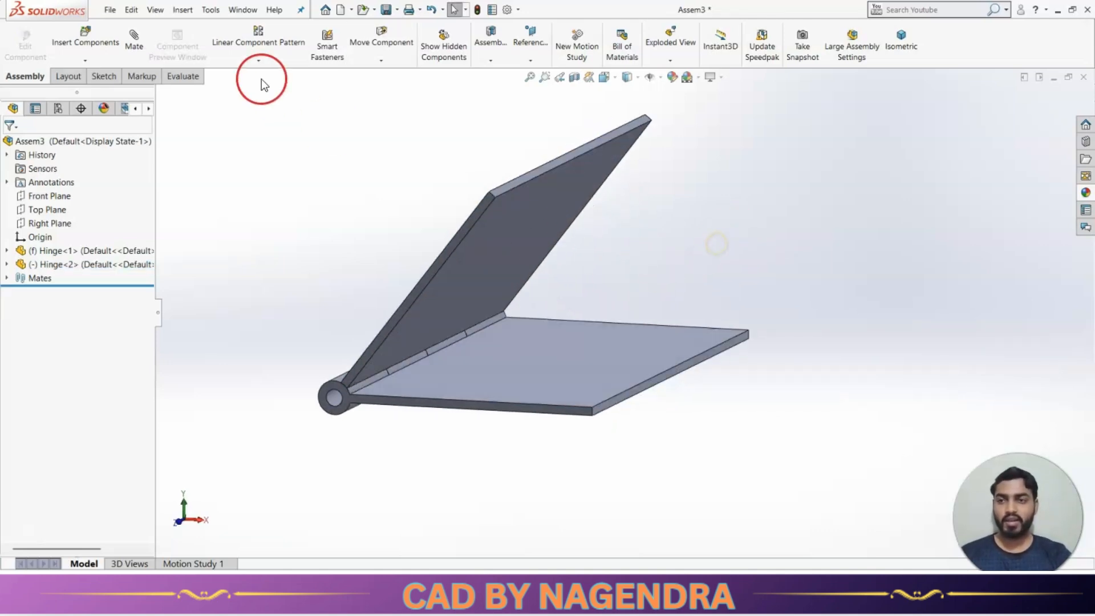
# - Start an advanced Angle limit mate between the inner faces of the two hinge leaves
pyautogui.click(136, 46)
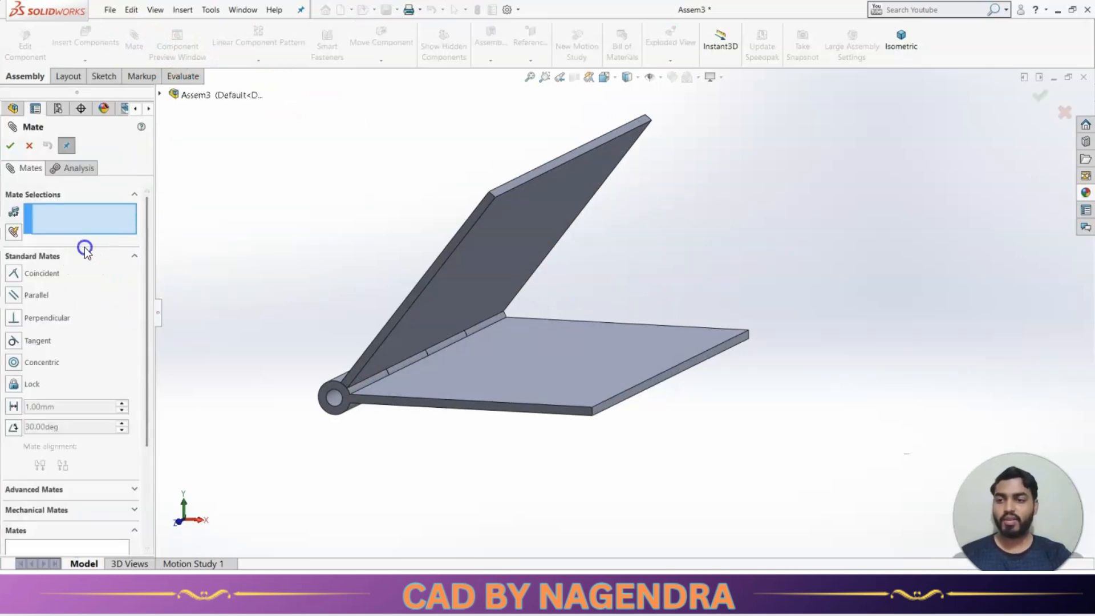
pyautogui.click(135, 256)
pyautogui.click(137, 277)
pyautogui.click(84, 412)
pyautogui.click(13, 417)
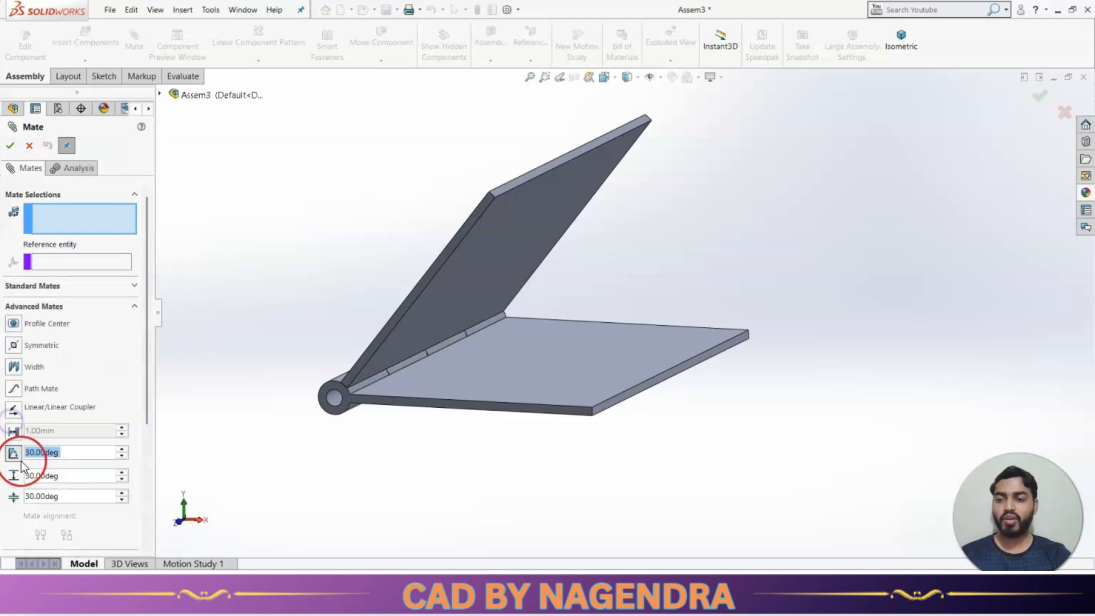
pyautogui.click(532, 231)
pyautogui.click(599, 370)
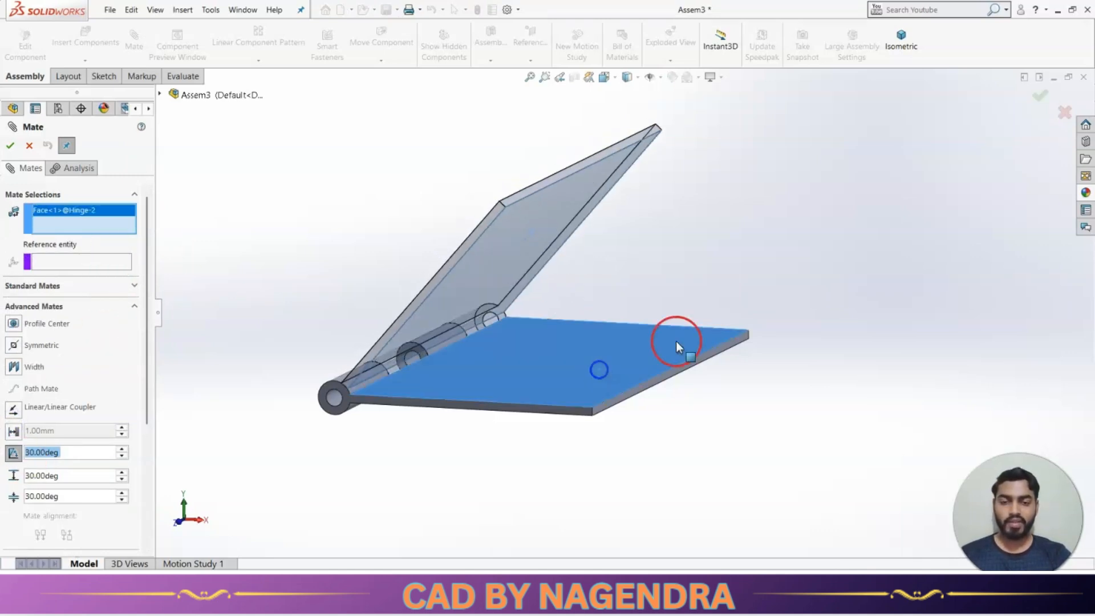
pyautogui.click(412, 384)
# - Set the limit angle's minimum value to 5 degrees and its maximum value to 60 degrees
pyautogui.moveTo(148, 286); pyautogui.dragTo(150, 338)
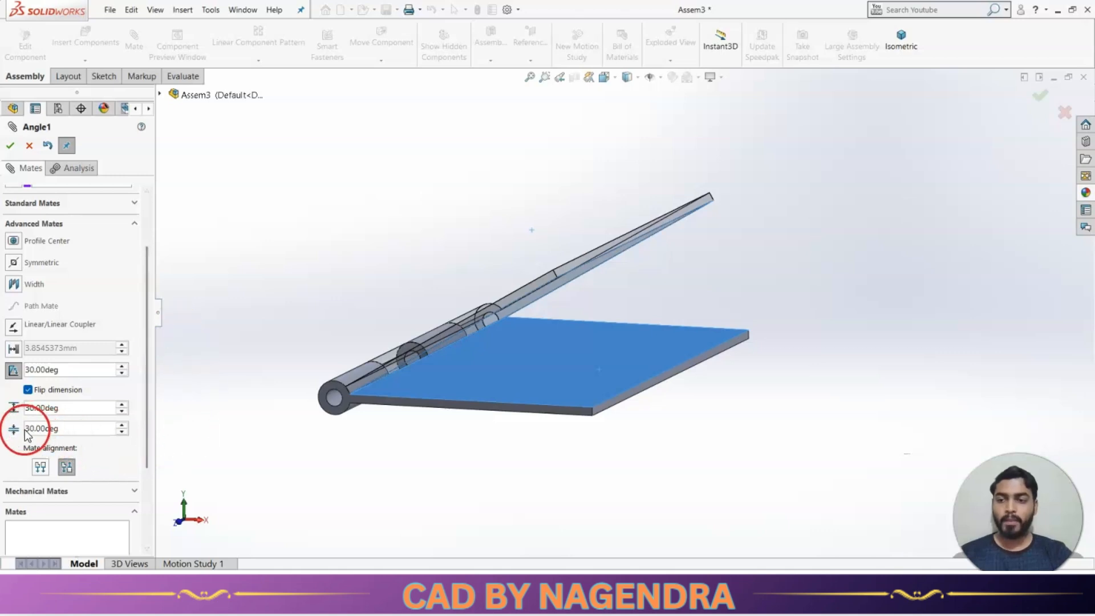
pyautogui.doubleClick(68, 429)
pyautogui.write('5')
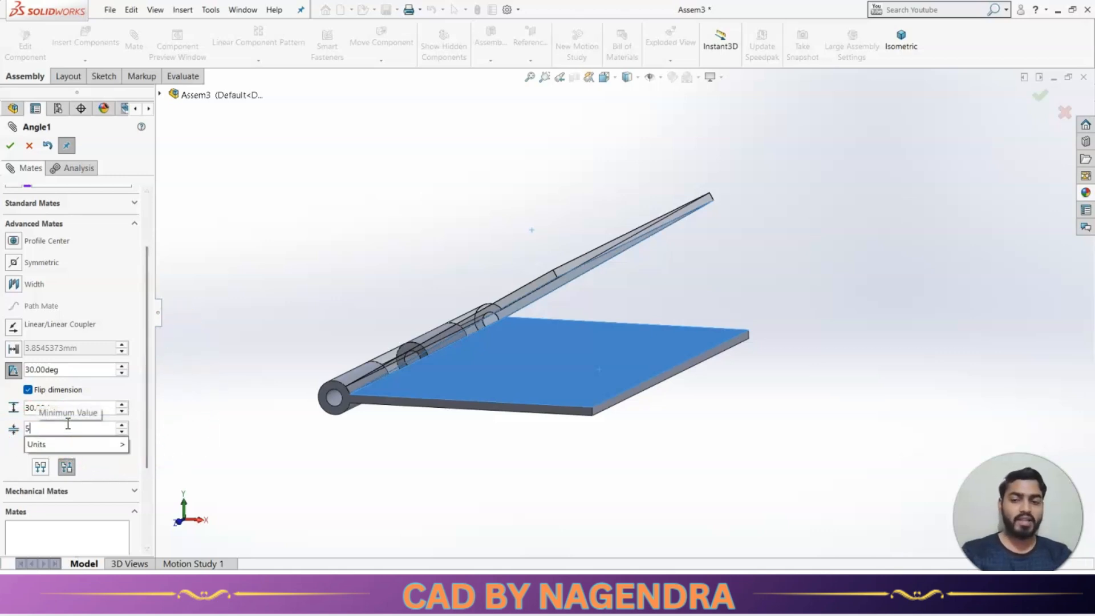
pyautogui.press('Return')
pyautogui.doubleClick(80, 409)
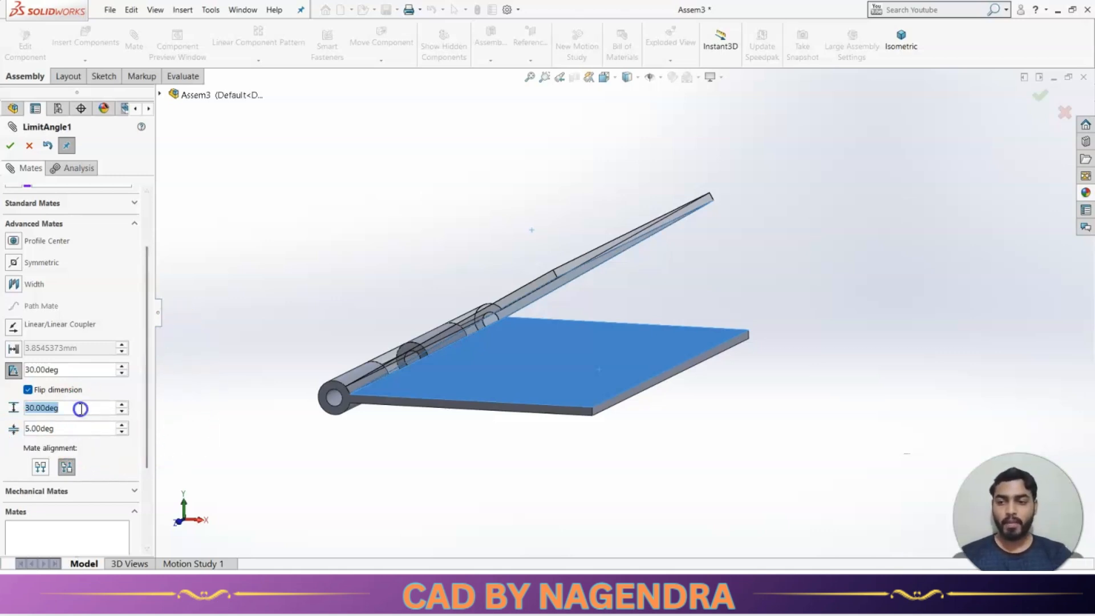
pyautogui.write('60')
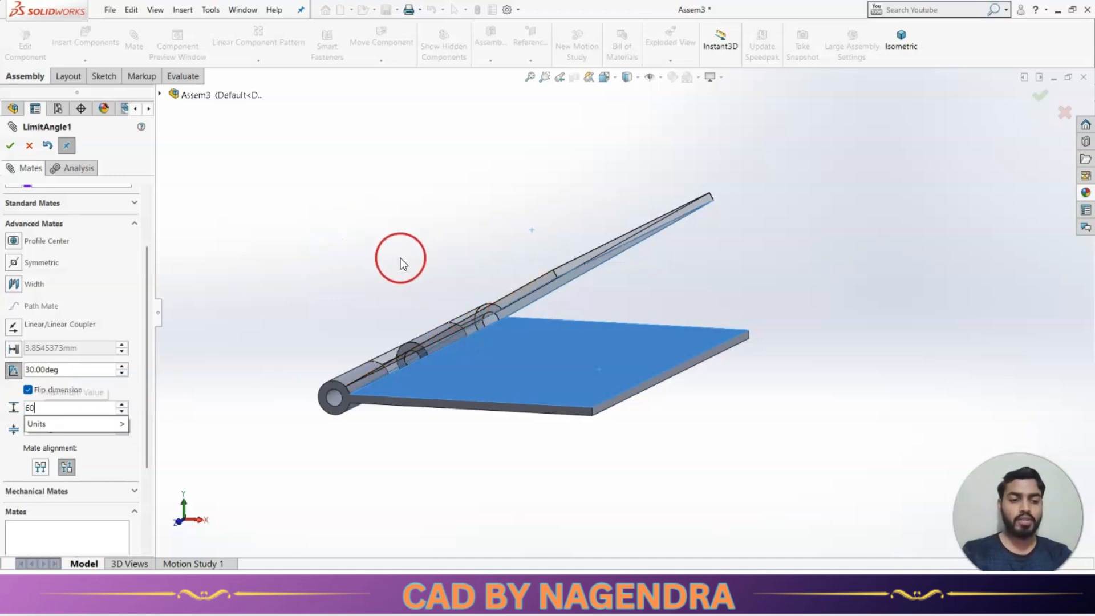
pyautogui.press('Return')
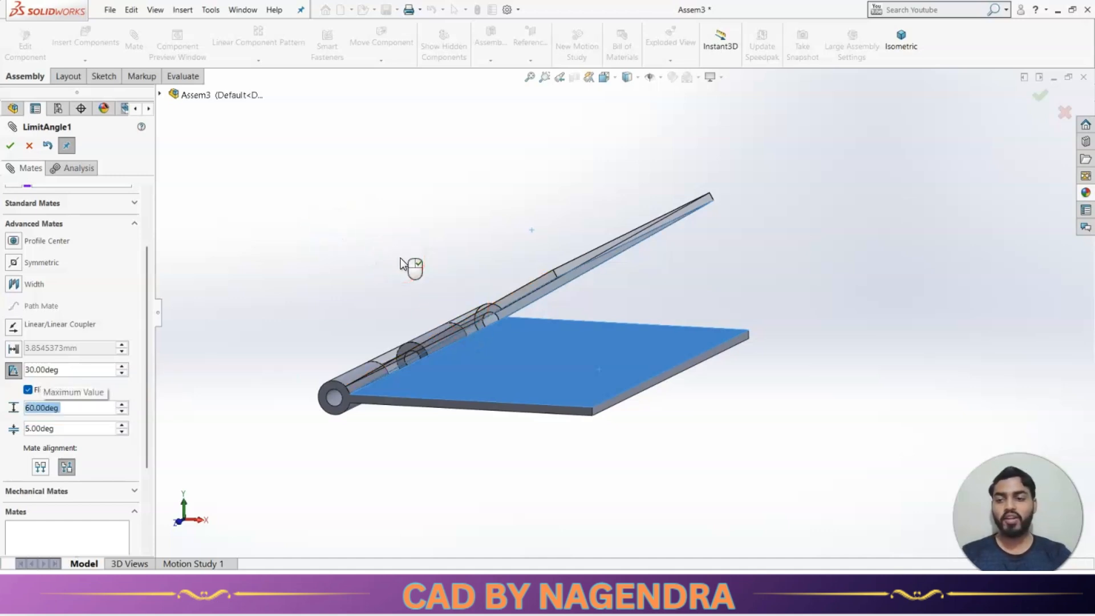
# - Set the current angle between the leaves to 5 degrees and confirm the limit angle mate
pyautogui.doubleClick(77, 371)
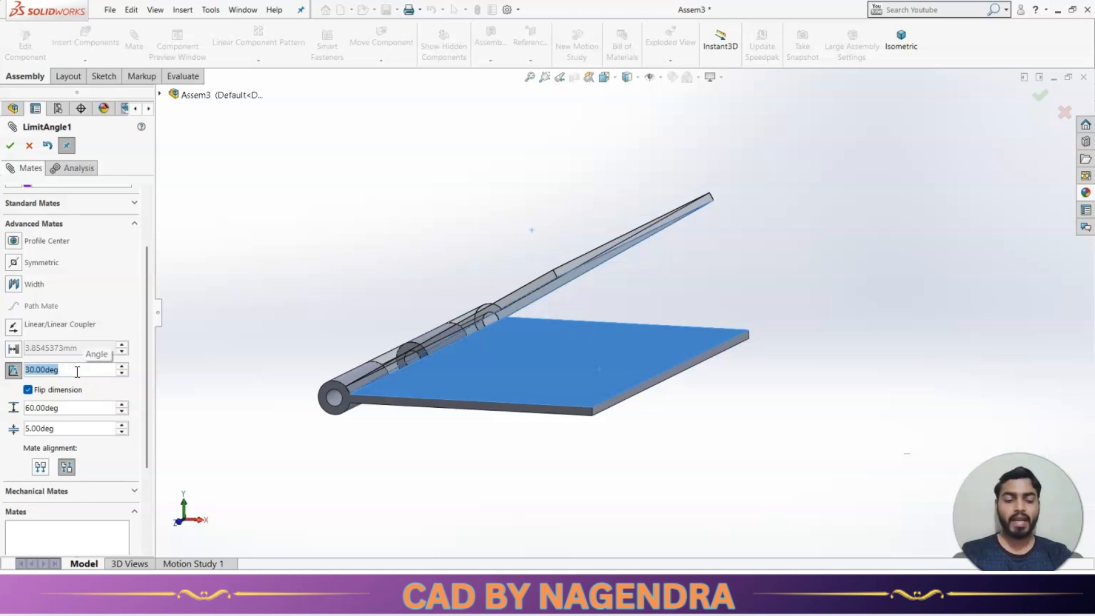
pyautogui.write('5')
pyautogui.press('Return')
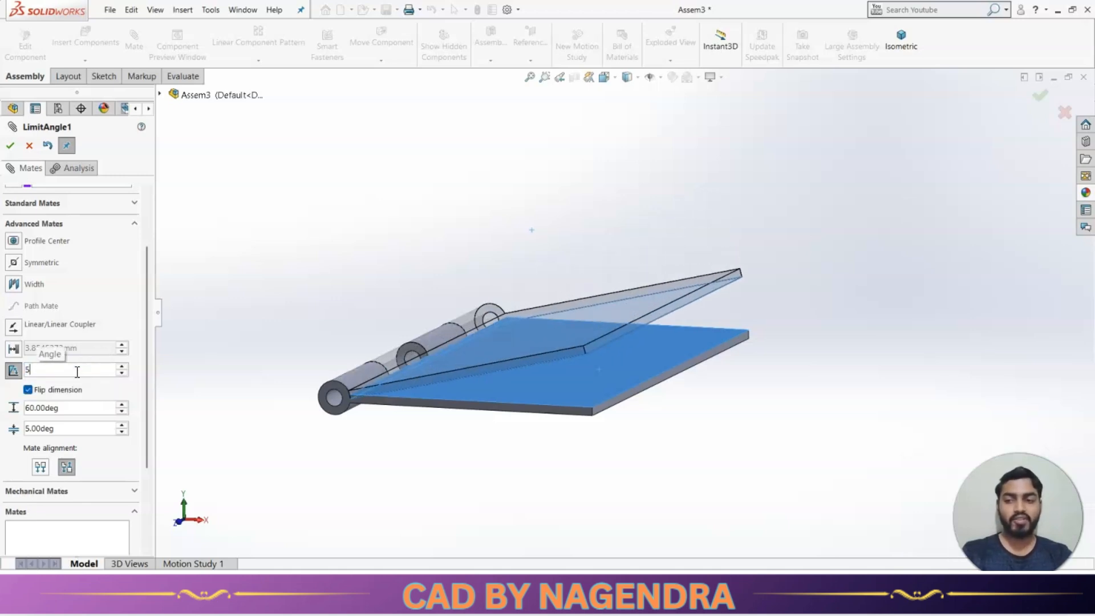
pyautogui.click(24, 197)
pyautogui.click(9, 146)
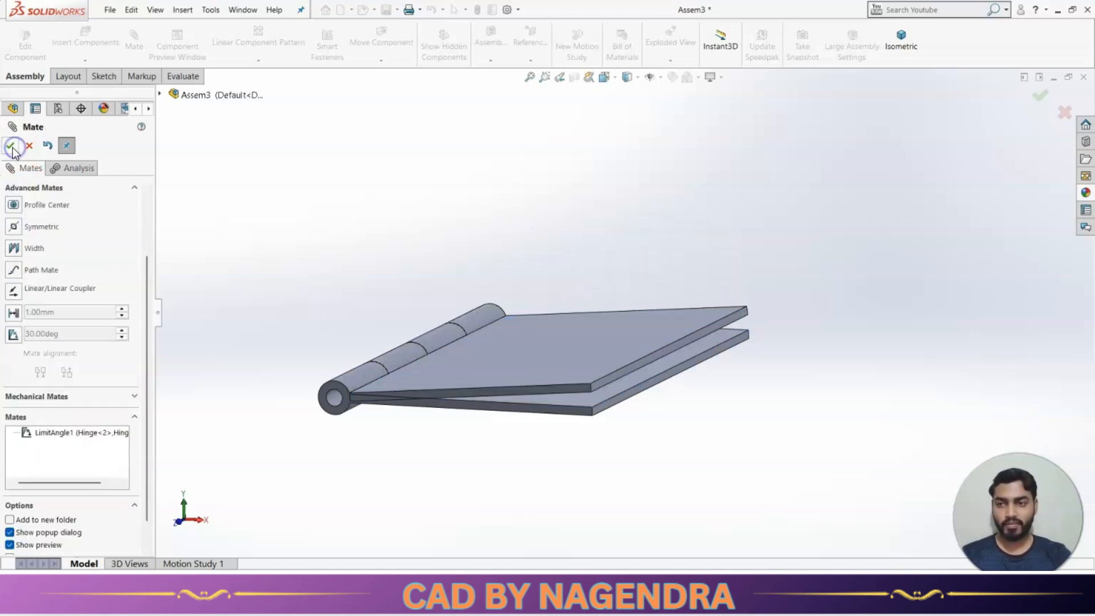
pyautogui.click(10, 146)
# - Swing the free leaf between its minimum and maximum angles and inspect the gap at the closed limit
pyautogui.moveTo(683, 451)
pyautogui.mouseDown(button='middle')
pyautogui.moveTo(716, 457)
pyautogui.moveTo(698, 442)
pyautogui.mouseUp(button='middle')
pyautogui.click(642, 321)
pyautogui.moveTo(642, 321); pyautogui.dragTo(648, 374)
pyautogui.scroll(-3, 507, 378)
pyautogui.moveTo(598, 406); pyautogui.dragTo(655, 430, button='middle')
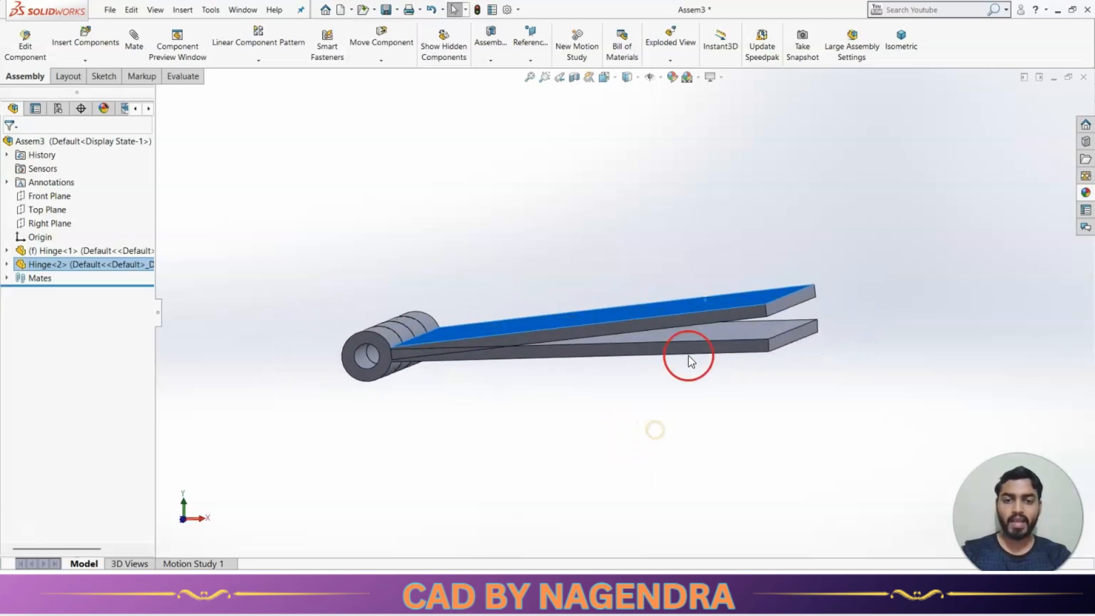
pyautogui.moveTo(661, 233); pyautogui.dragTo(666, 266, button='middle')
pyautogui.moveTo(748, 314); pyautogui.dragTo(440, 114)
pyautogui.scroll(2, 583, 217)
pyautogui.moveTo(583, 220); pyautogui.dragTo(653, 241, button='middle')
pyautogui.click(535, 179)
pyautogui.moveTo(535, 179); pyautogui.dragTo(747, 306)
pyautogui.scroll(-3, 597, 321)
pyautogui.moveTo(639, 191); pyautogui.dragTo(646, 224, button='middle')
pyautogui.moveTo(743, 340); pyautogui.dragTo(770, 370)
pyautogui.press('Escape')
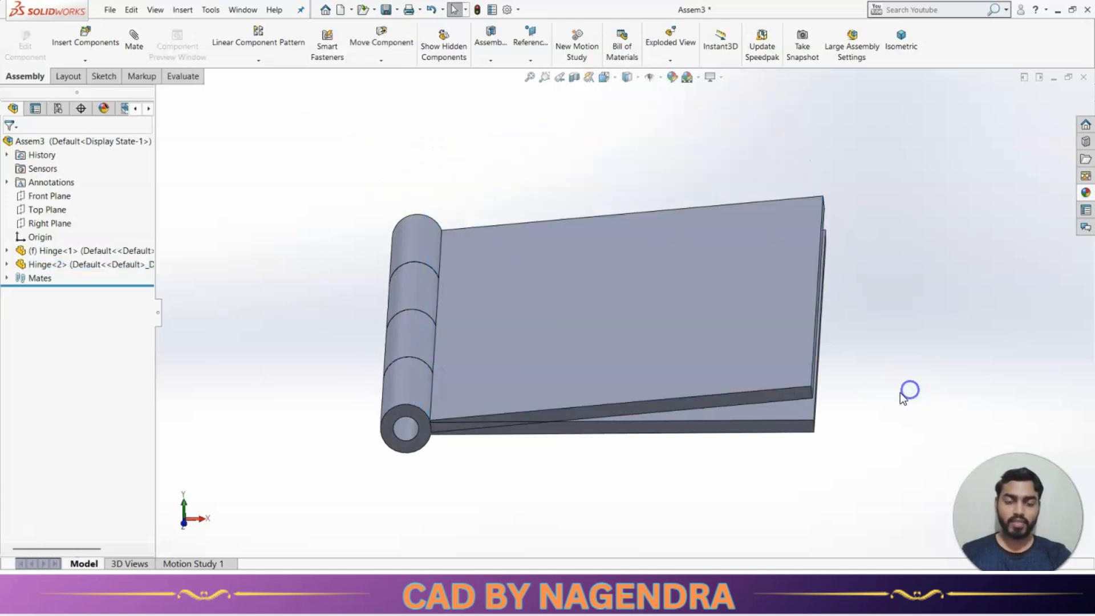
# - Swing the free leaf back up to its maximum angle and inspect the opened hinge
pyautogui.moveTo(903, 398); pyautogui.dragTo(849, 366, button='middle')
pyautogui.moveTo(728, 309); pyautogui.dragTo(455, 147)
pyautogui.scroll(3, 671, 302)
pyautogui.moveTo(672, 302); pyautogui.dragTo(678, 330, button='middle')
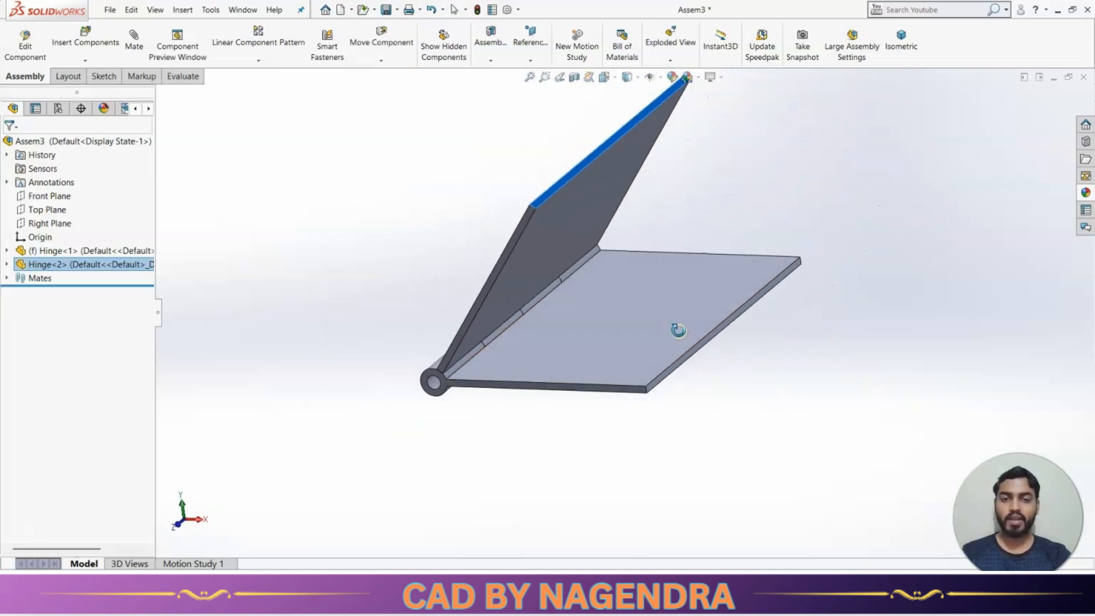
pyautogui.click(766, 392)
pyautogui.moveTo(765, 392); pyautogui.dragTo(775, 312, button='middle')
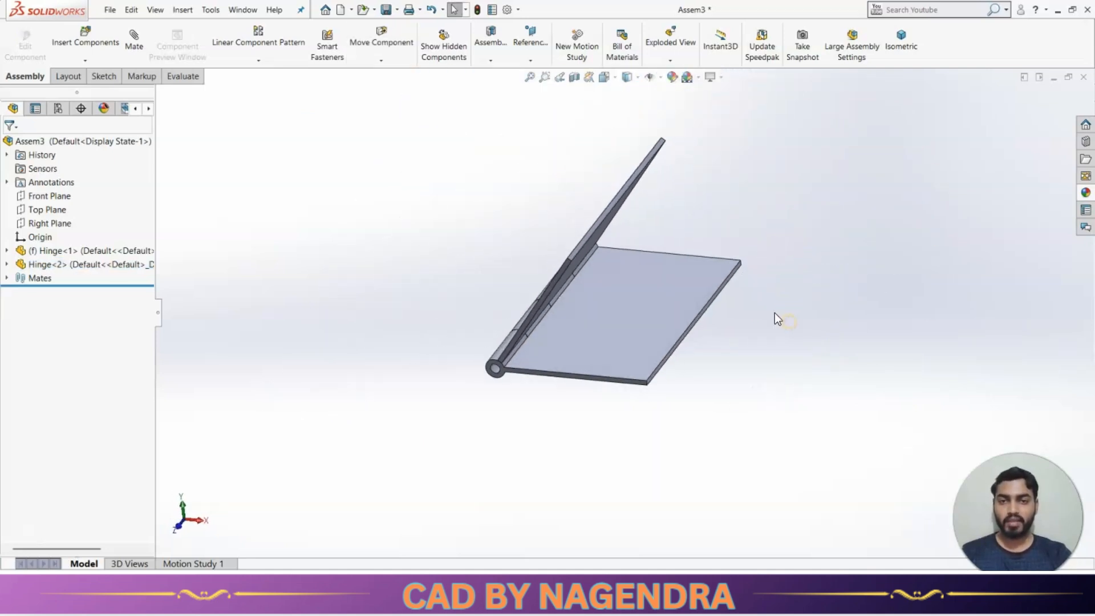
pyautogui.click(138, 46)
pyautogui.click(318, 288)
pyautogui.click(134, 256)
pyautogui.click(146, 297)
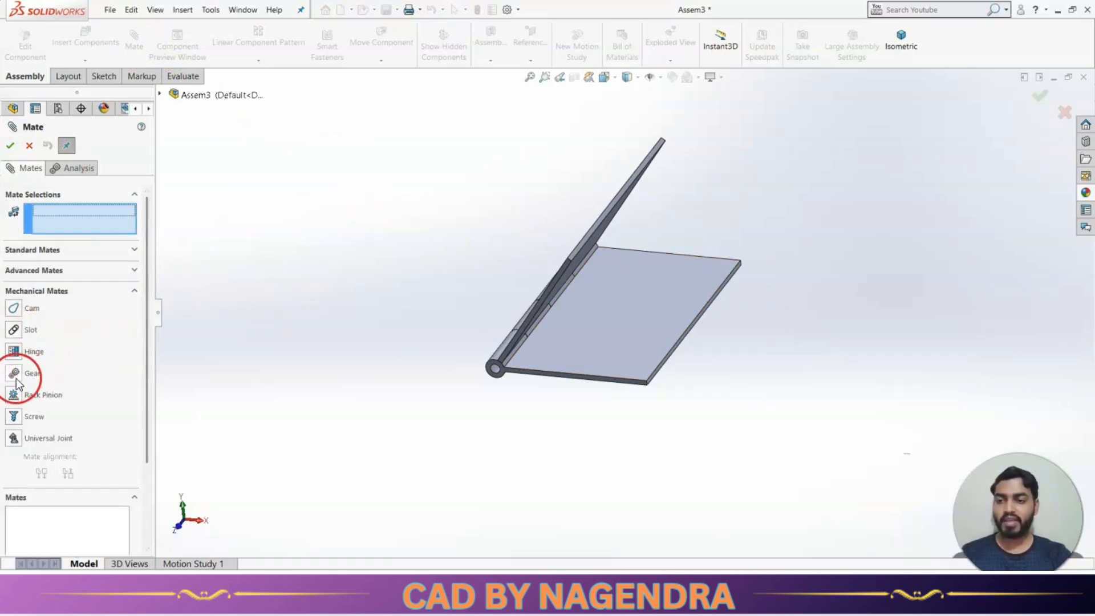
pyautogui.click(29, 145)
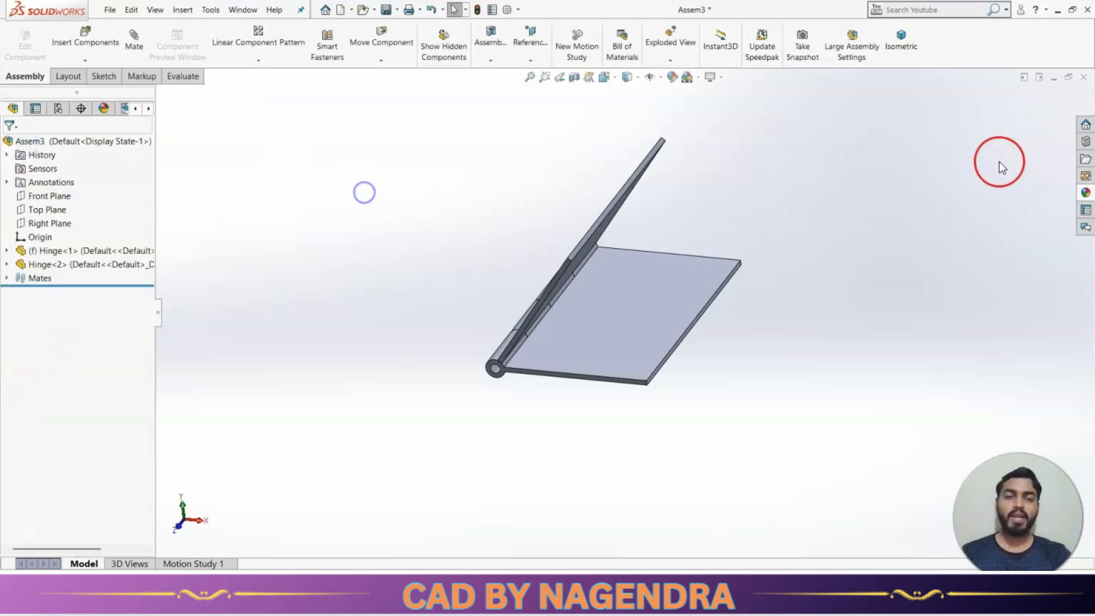
# - Close the hinge assembly without saving it
pyautogui.click(1083, 77)
pyautogui.click(535, 316)
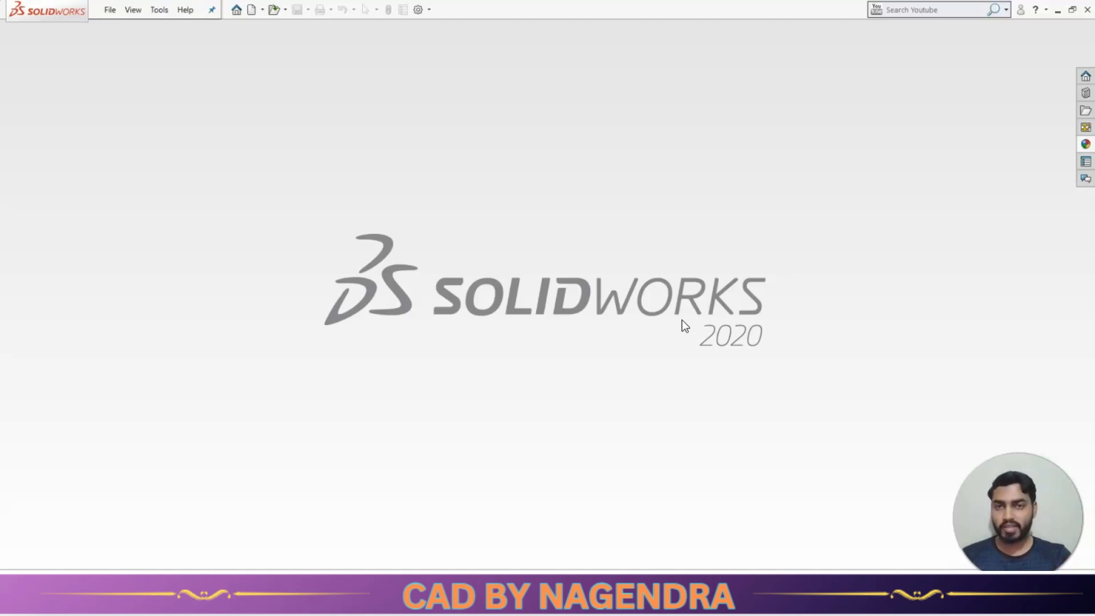
# - Create a new empty assembly, dismissing the component file browser and the Begin Assembly command
pyautogui.click(251, 10)
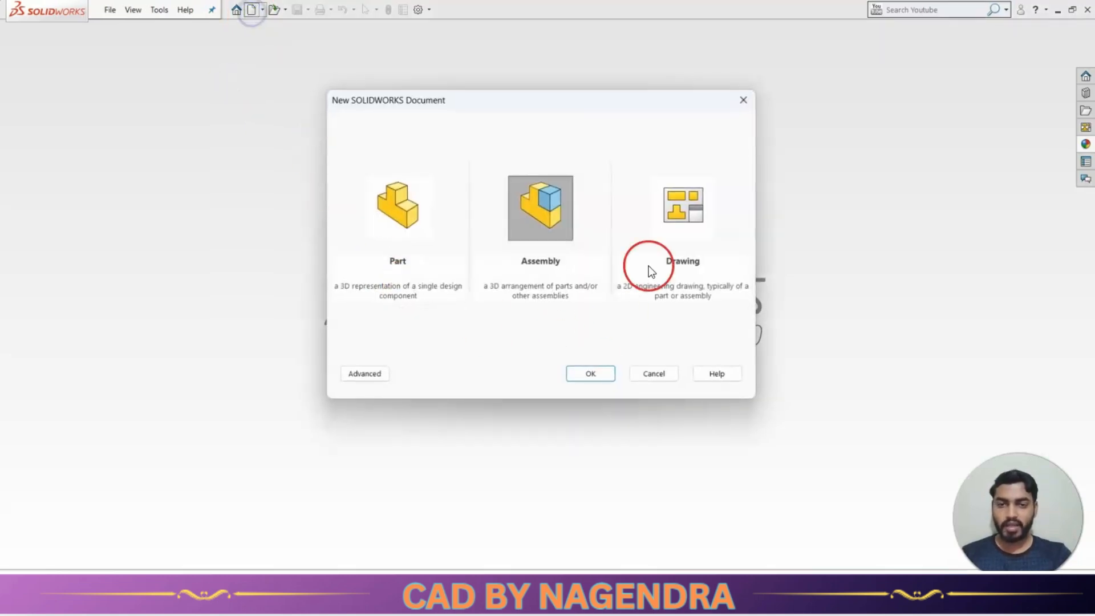
pyautogui.click(531, 225)
pyautogui.click(590, 374)
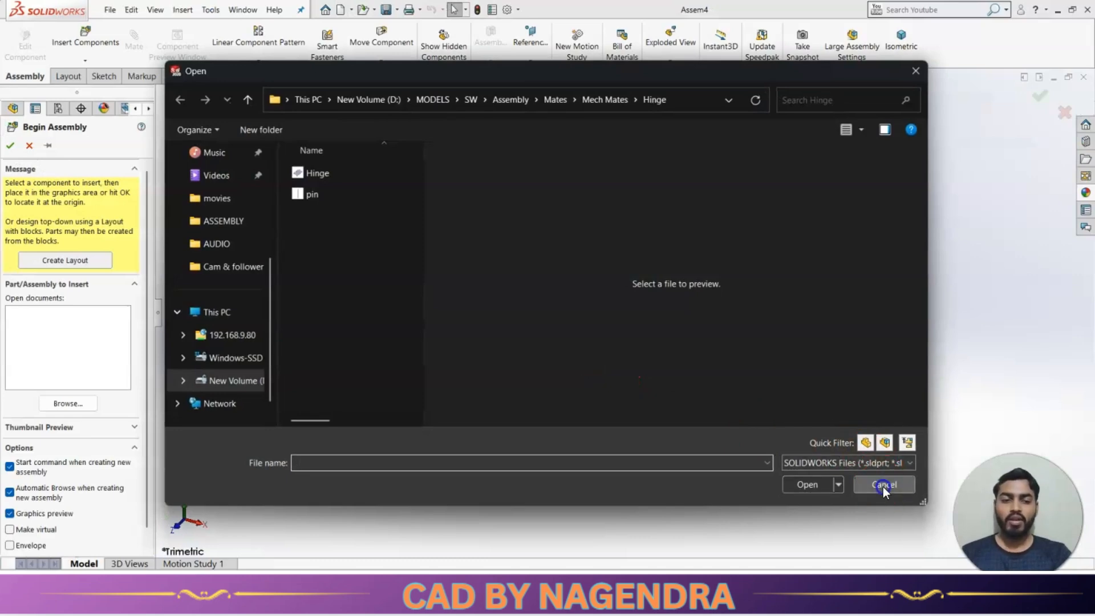
pyautogui.click(883, 486)
pyautogui.click(30, 146)
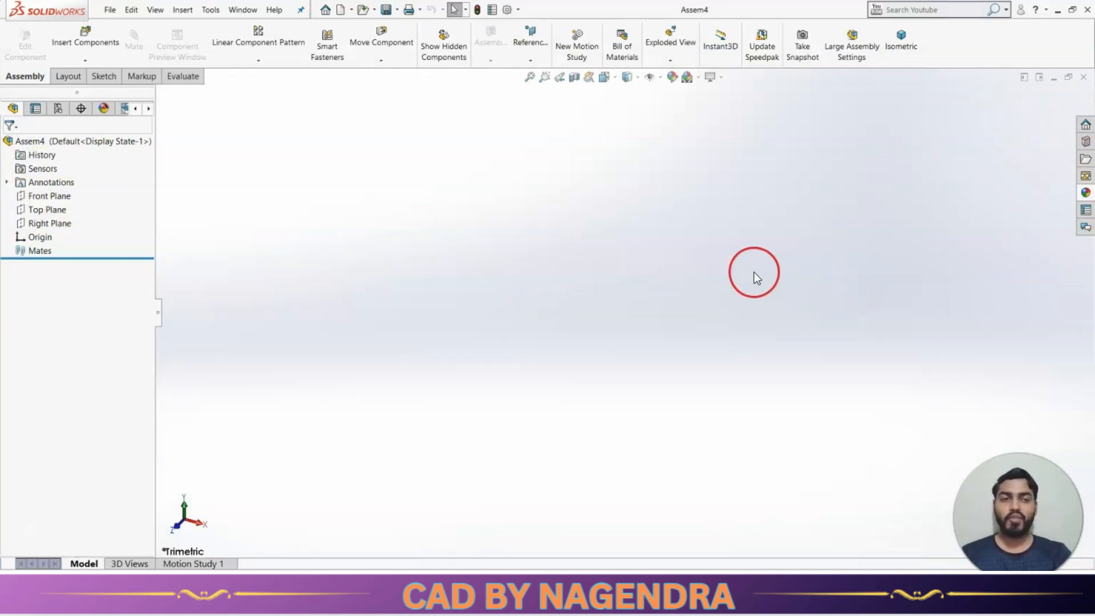
# - Add in the Toolbox from the Design Library
pyautogui.click(1085, 142)
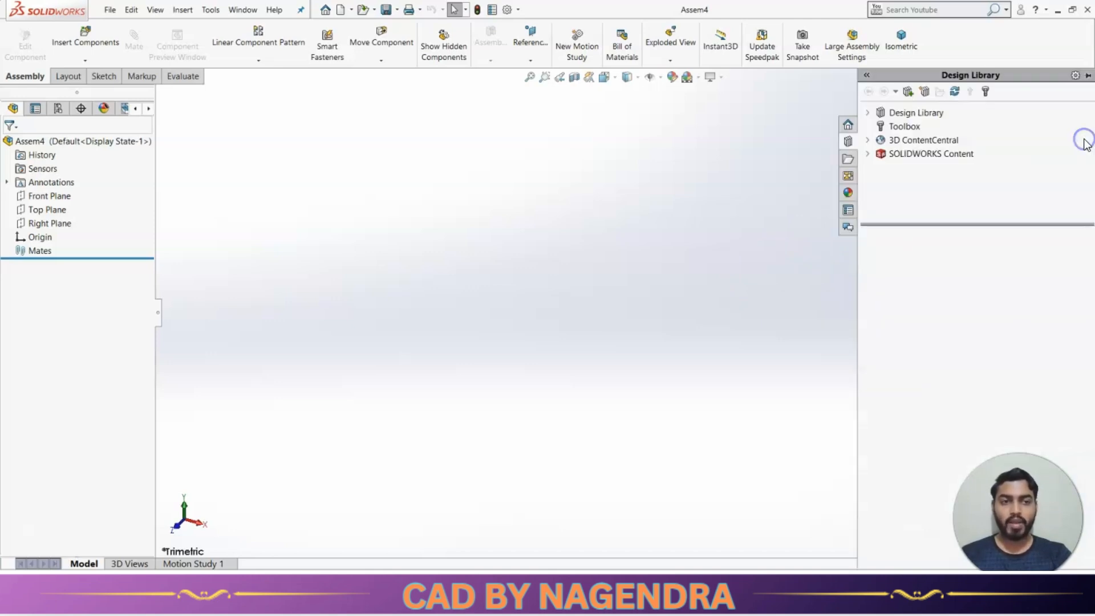
pyautogui.click(907, 128)
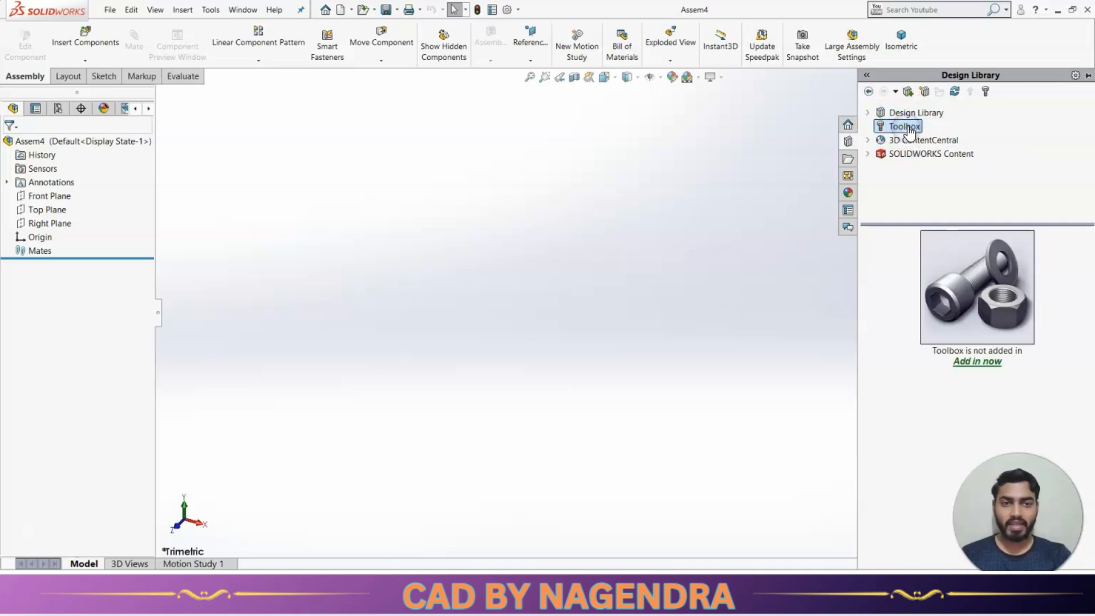
pyautogui.click(961, 365)
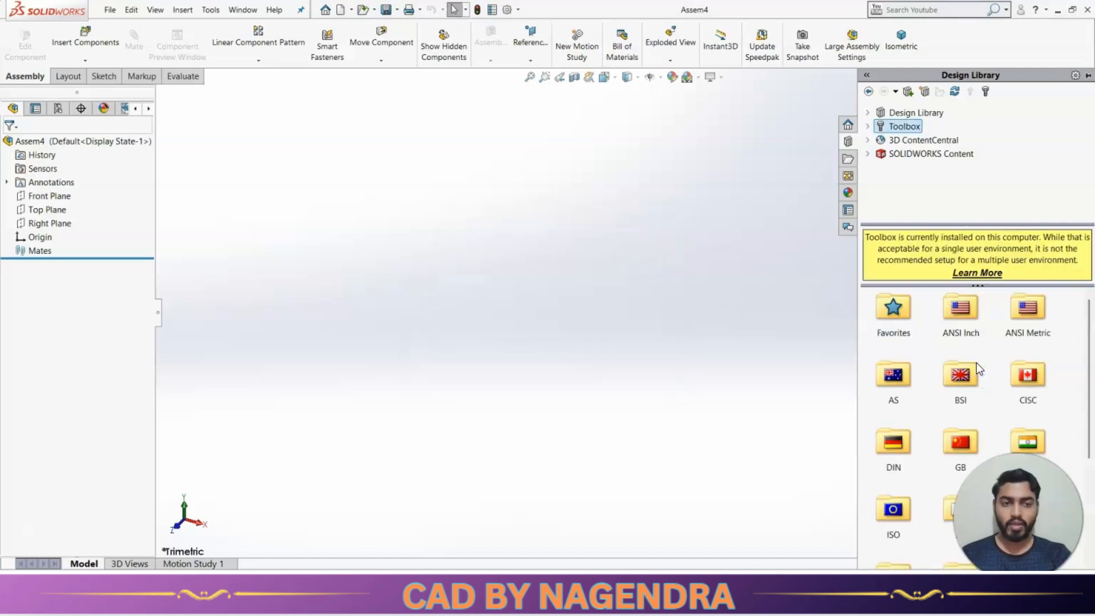
# - Browse the Toolbox standards and open the ISO Power Transmission gears
pyautogui.scroll(-3, 974, 340)
pyautogui.scroll(3, 974, 337)
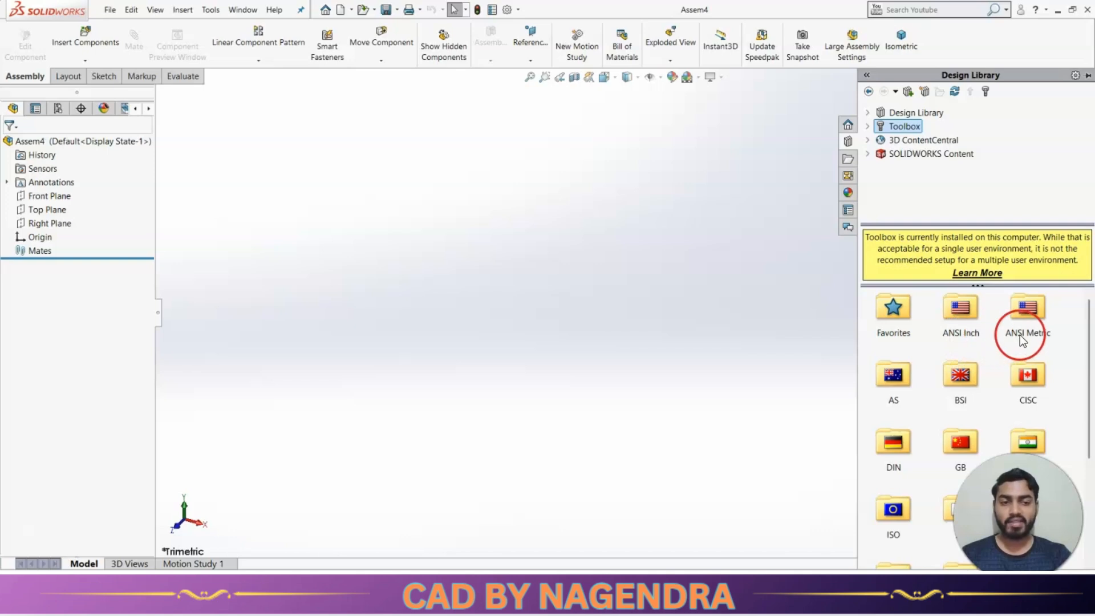
pyautogui.scroll(-2, 980, 380)
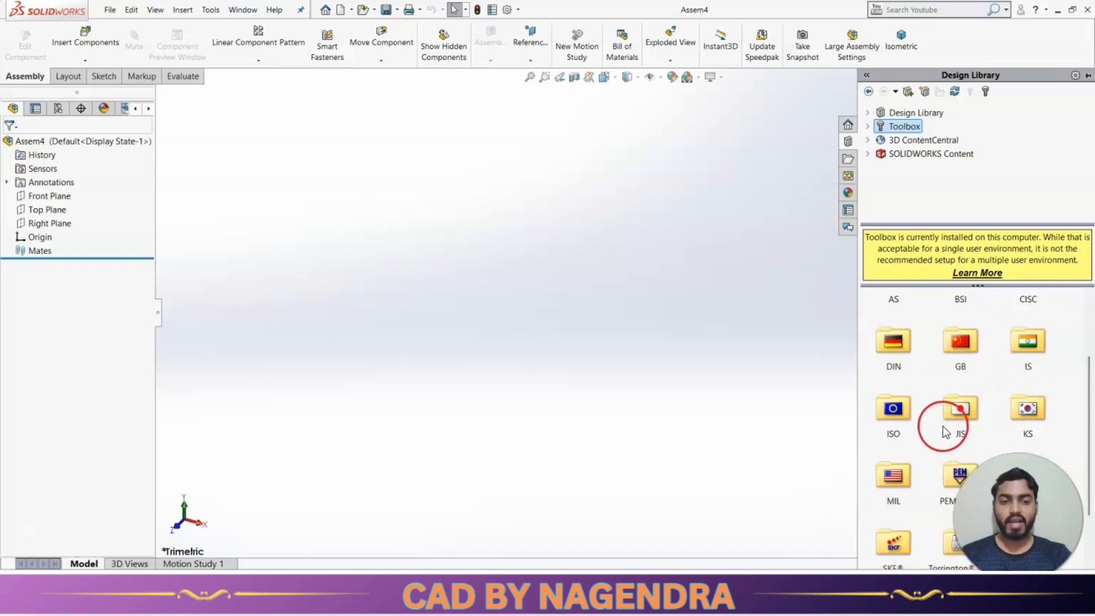
pyautogui.scroll(-2, 966, 355)
pyautogui.scroll(3, 996, 364)
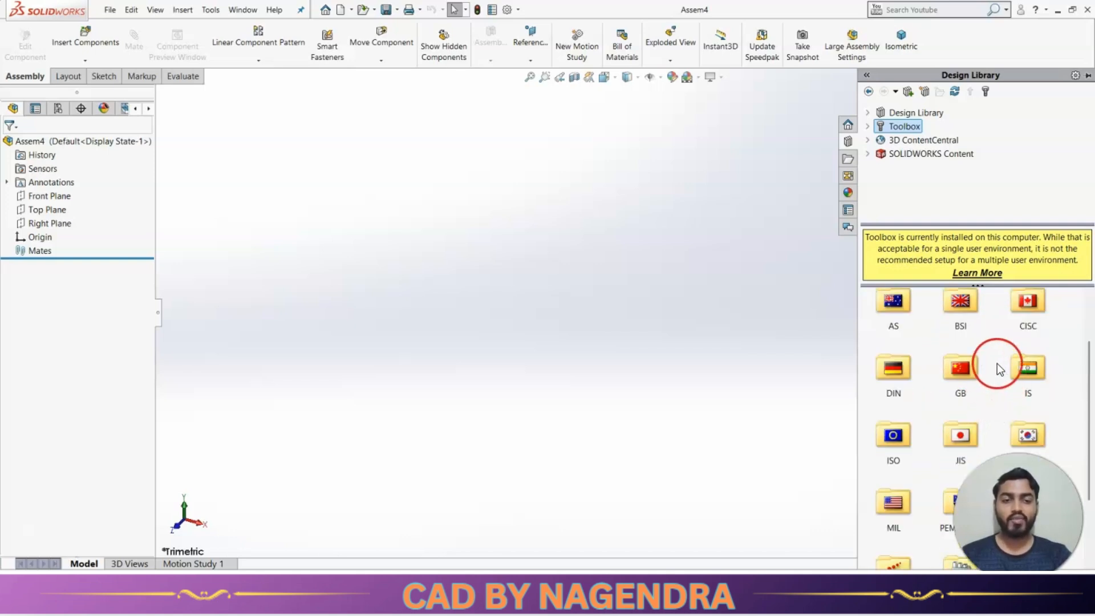
pyautogui.scroll(-2, 958, 363)
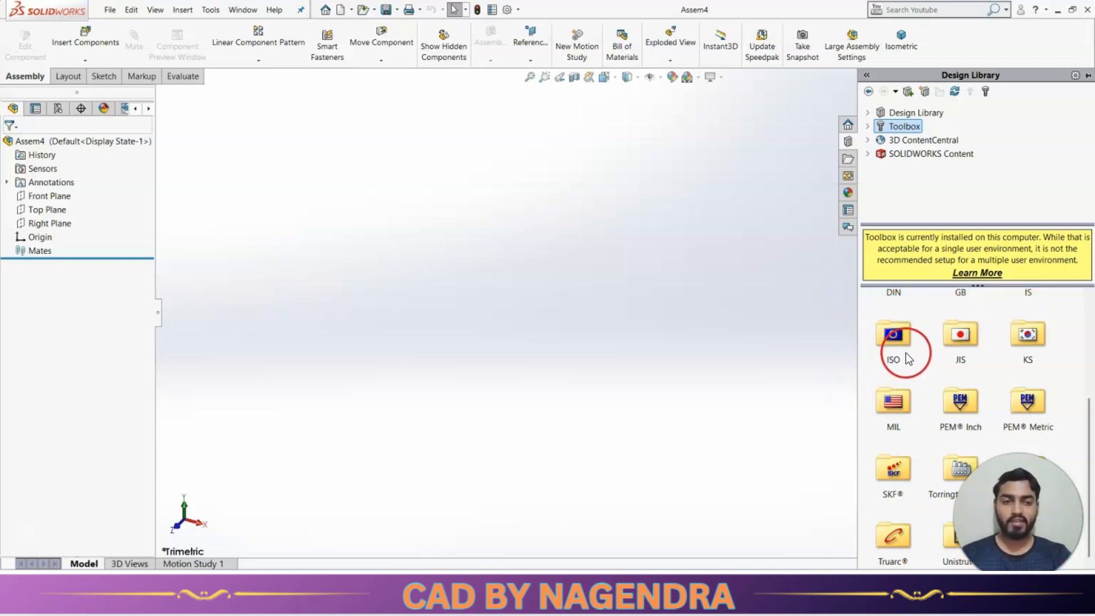
pyautogui.click(895, 338)
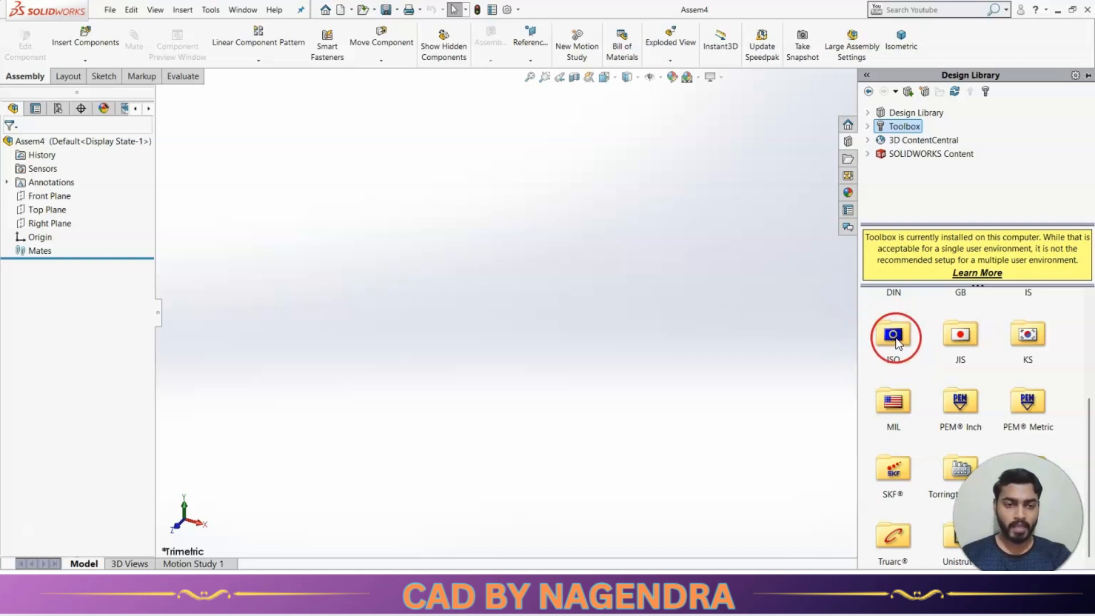
pyautogui.doubleClick(894, 338)
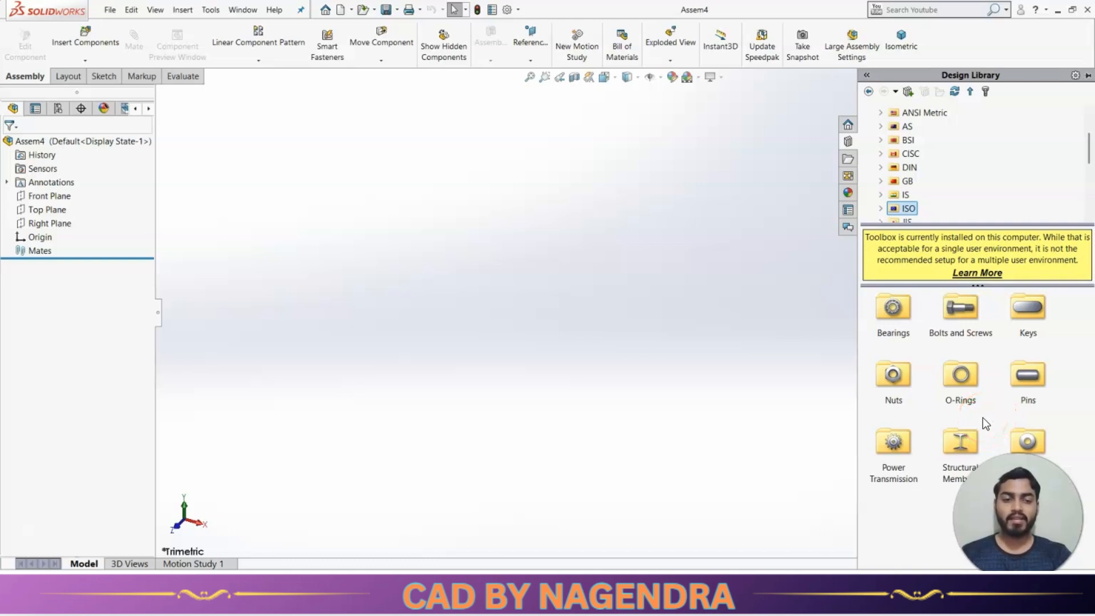
pyautogui.click(897, 439)
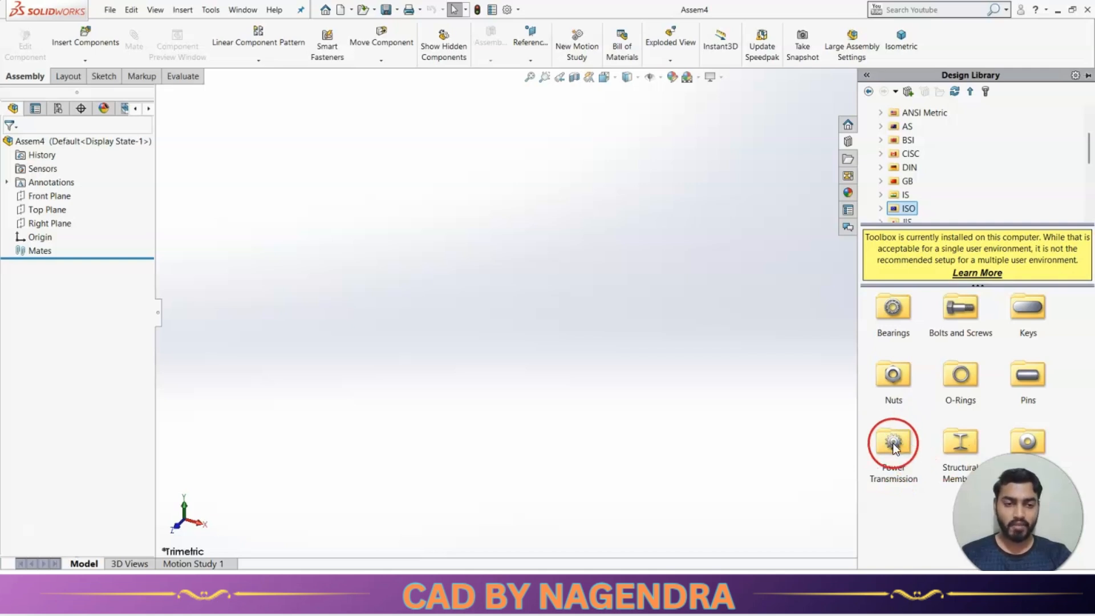
pyautogui.doubleClick(893, 444)
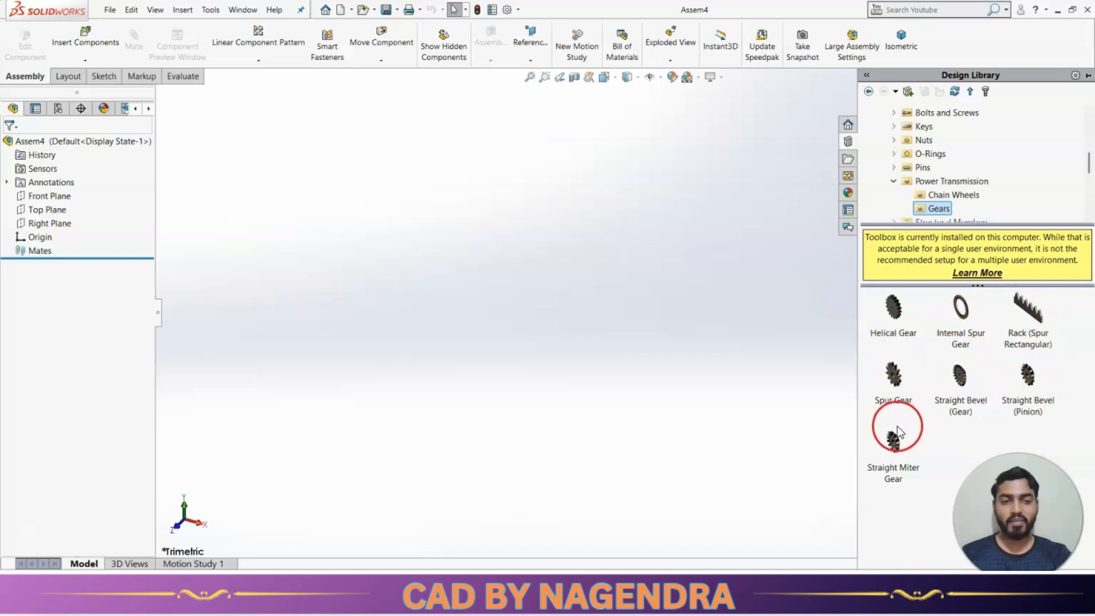
# - Place an ISO Spur Gear from the Toolbox gears into the empty assembly
pyautogui.moveTo(976, 376)
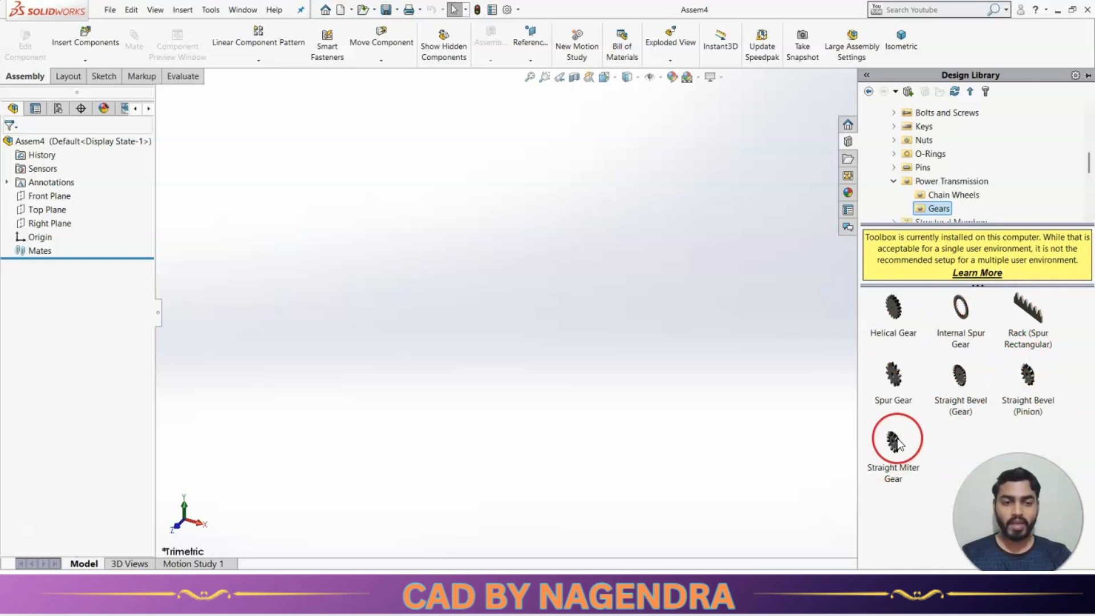
pyautogui.click(896, 329)
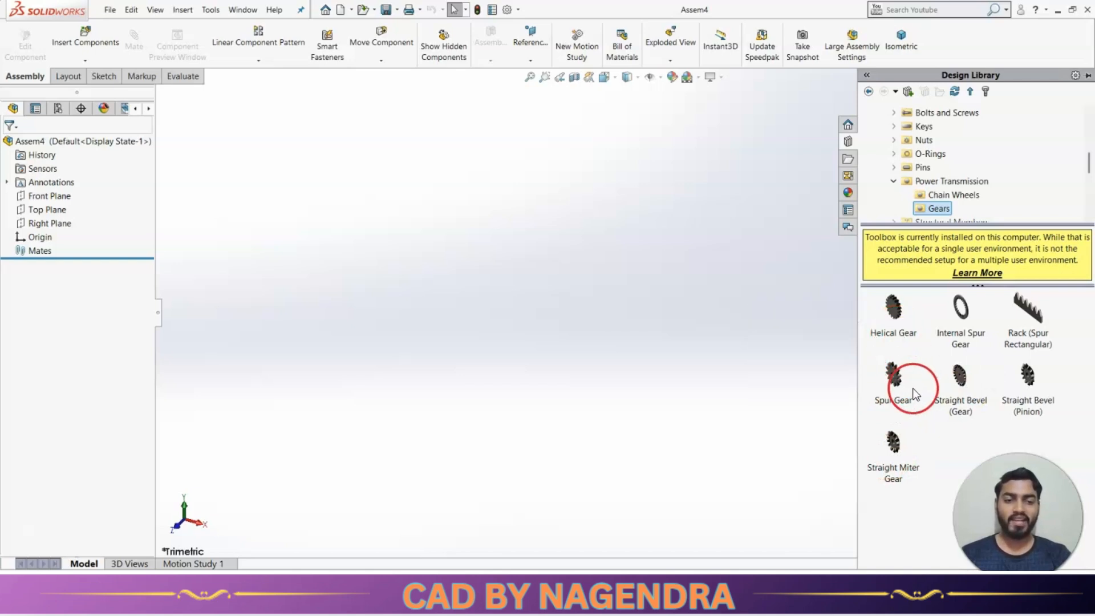
pyautogui.moveTo(897, 379)
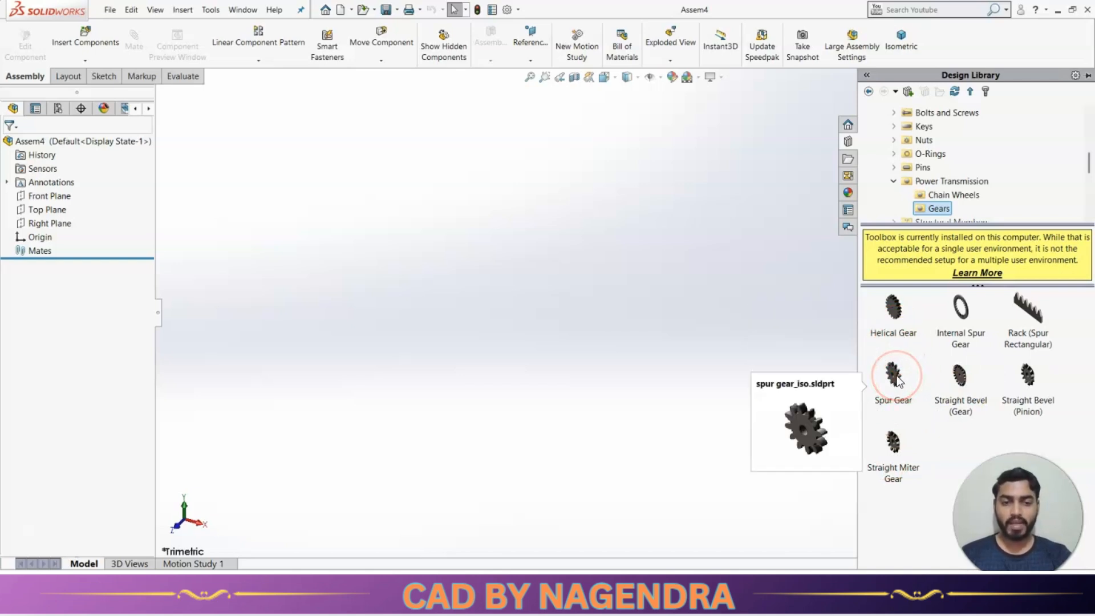
pyautogui.moveTo(897, 379); pyautogui.dragTo(586, 295)
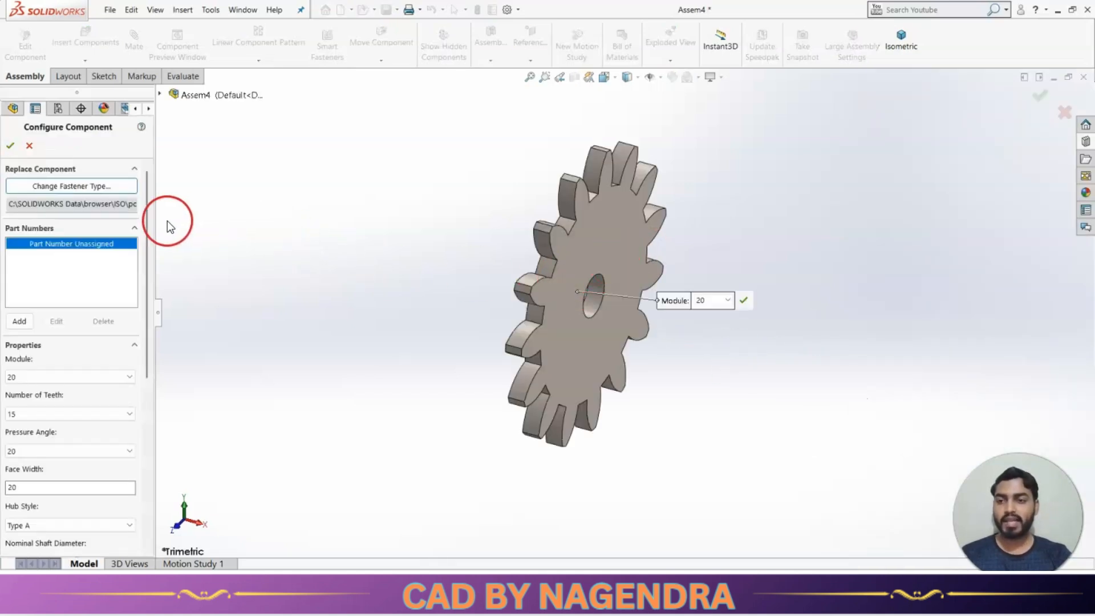
# - Review the module sizes offered for the spur gear and set its number of teeth to 20
pyautogui.moveTo(150, 213); pyautogui.dragTo(153, 268)
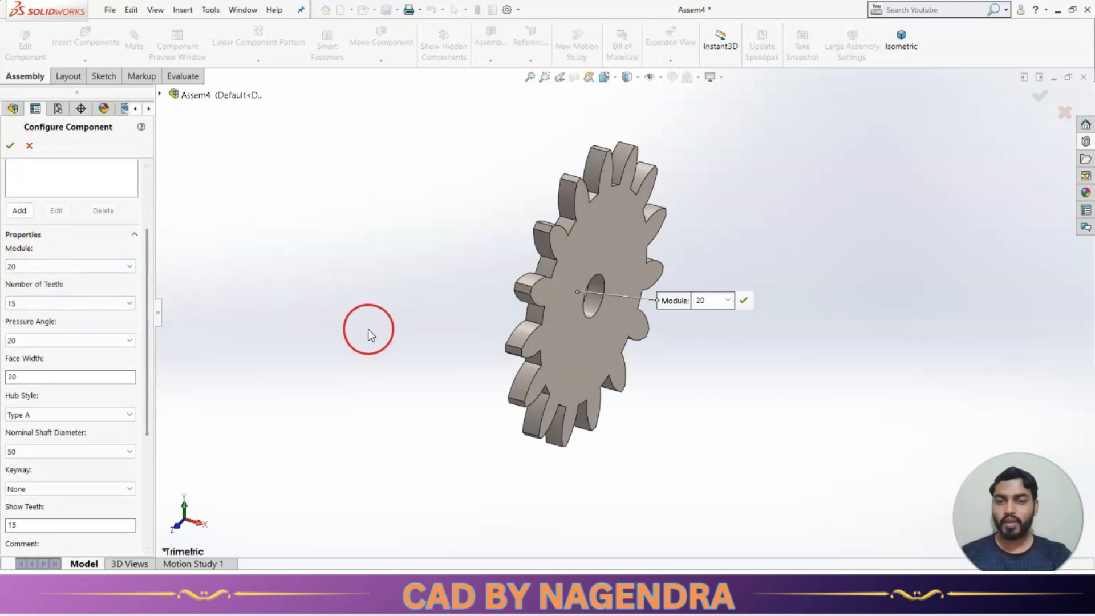
pyautogui.moveTo(368, 329); pyautogui.dragTo(352, 317, button='middle')
pyautogui.click(80, 265)
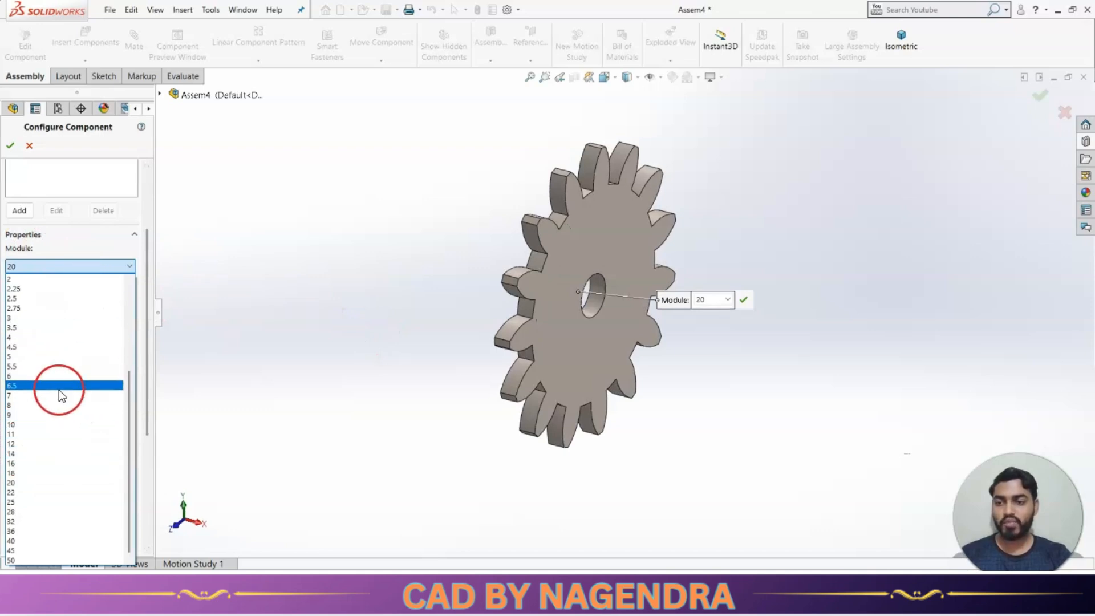
pyautogui.click(62, 266)
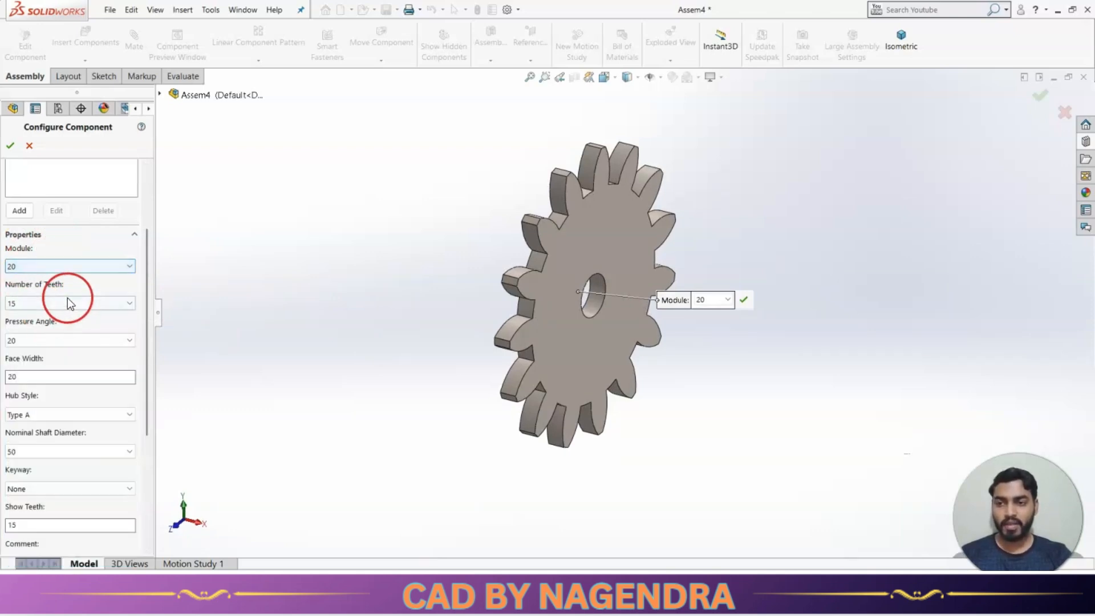
pyautogui.moveTo(421, 321); pyautogui.dragTo(645, 346, button='middle')
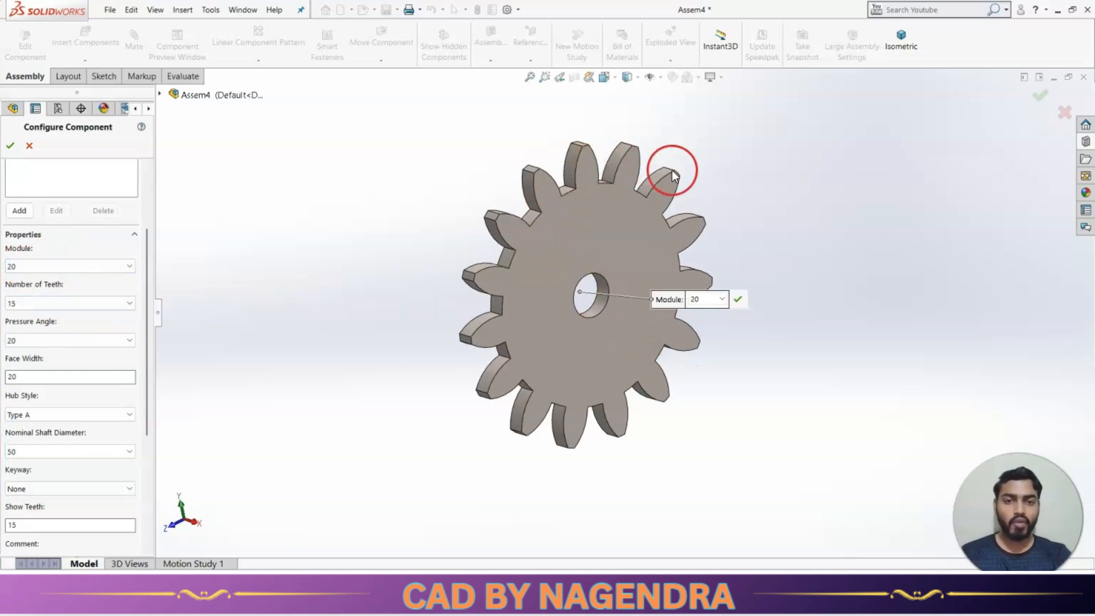
pyautogui.click(81, 303)
pyautogui.click(30, 363)
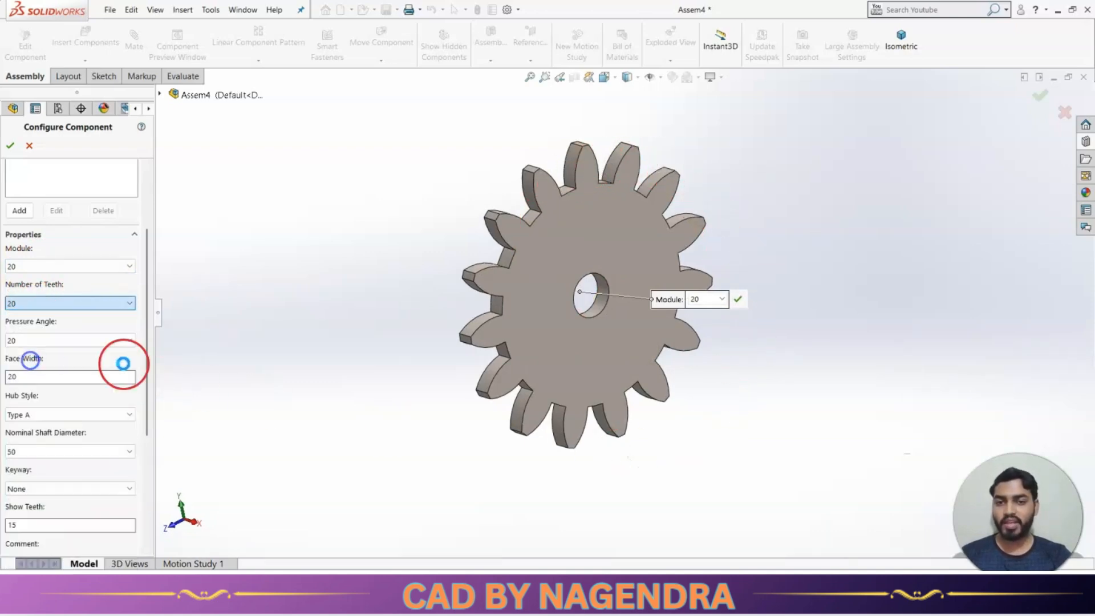
pyautogui.moveTo(734, 412); pyautogui.dragTo(763, 358, button='middle')
pyautogui.scroll(2, 763, 357)
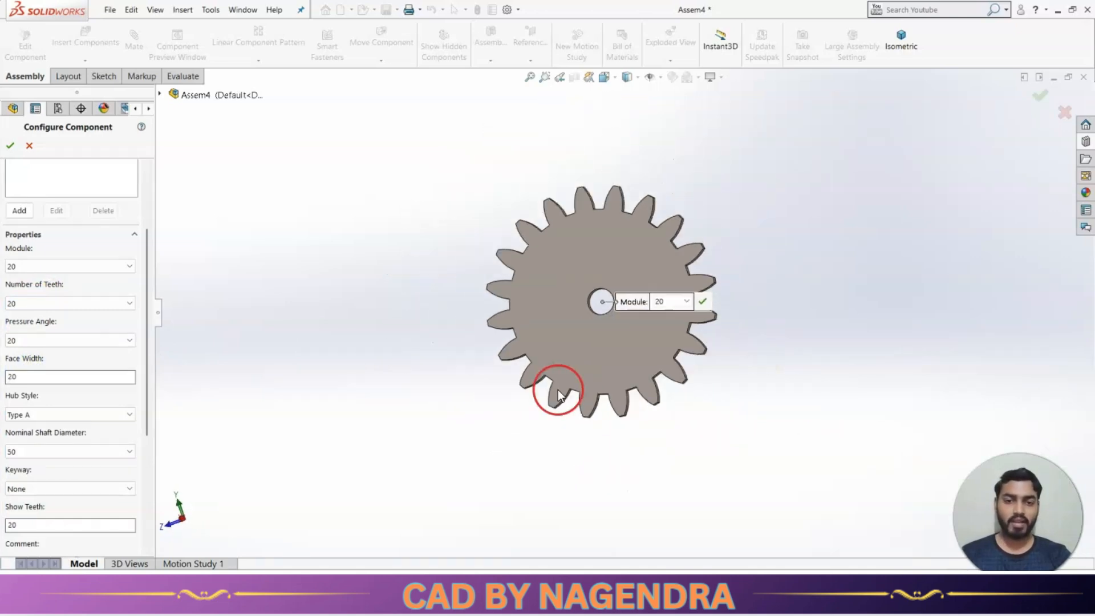
pyautogui.scroll(-1, 535, 381)
# - Set the spur gear's face width to 40
pyautogui.moveTo(149, 288); pyautogui.dragTo(150, 347)
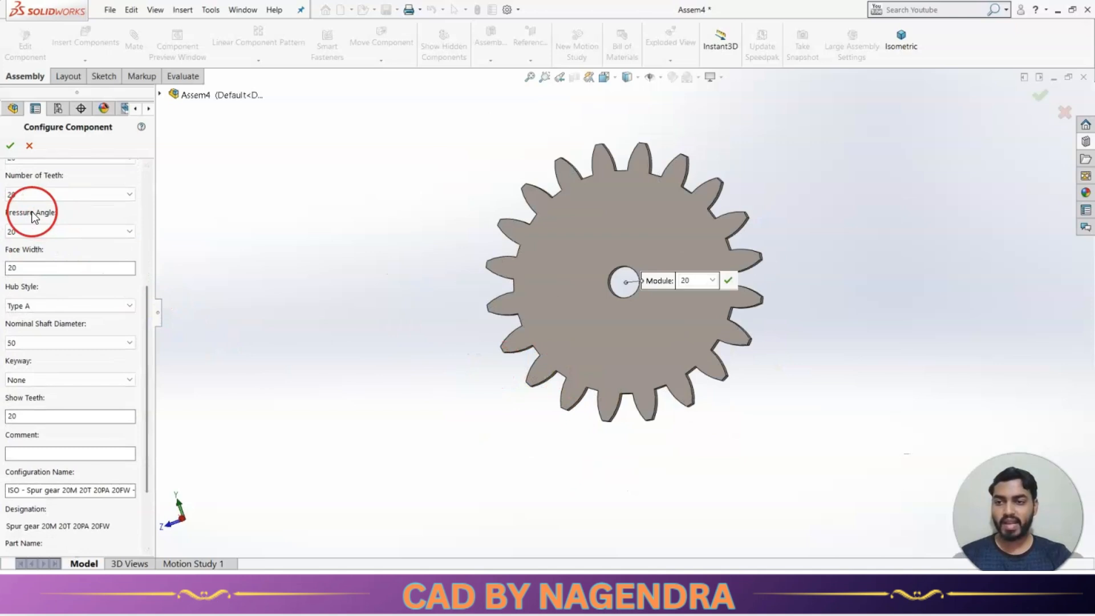
pyautogui.moveTo(342, 337); pyautogui.dragTo(458, 376, button='middle')
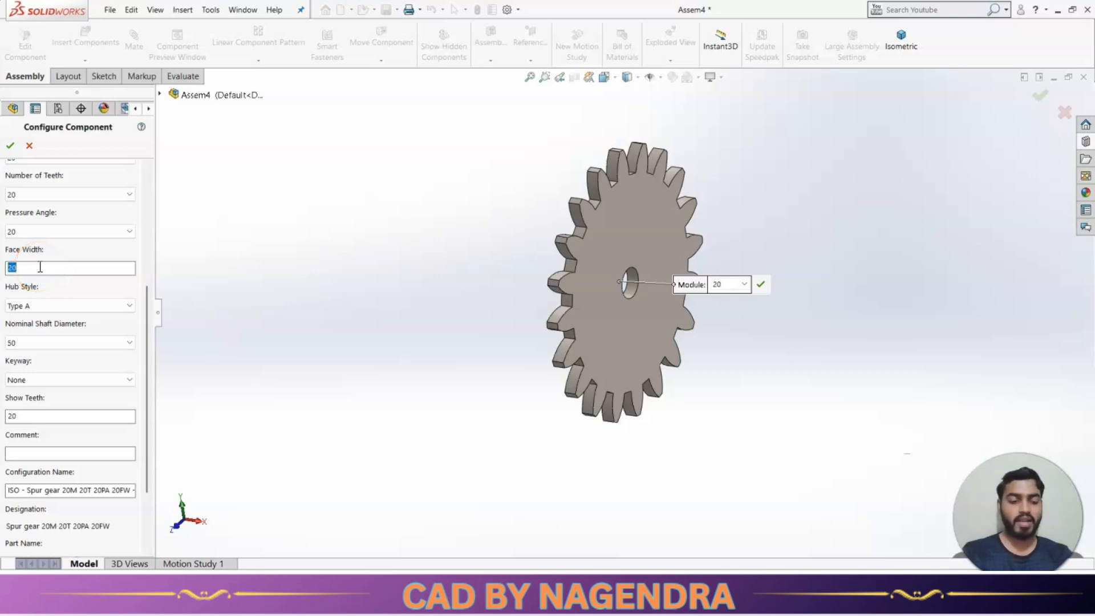
pyautogui.moveTo(758, 337); pyautogui.dragTo(823, 345, button='middle')
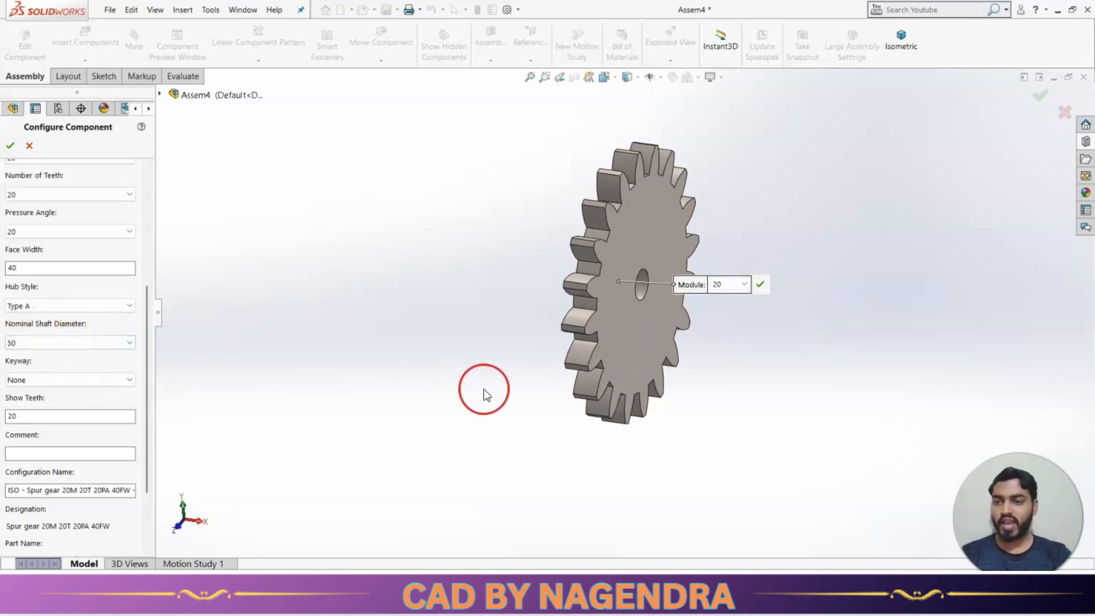
# - Try the Type B and Type C hub styles on the spur gear and return to Type A
pyautogui.moveTo(483, 389); pyautogui.dragTo(632, 335, button='middle')
pyautogui.scroll(-3, 633, 325)
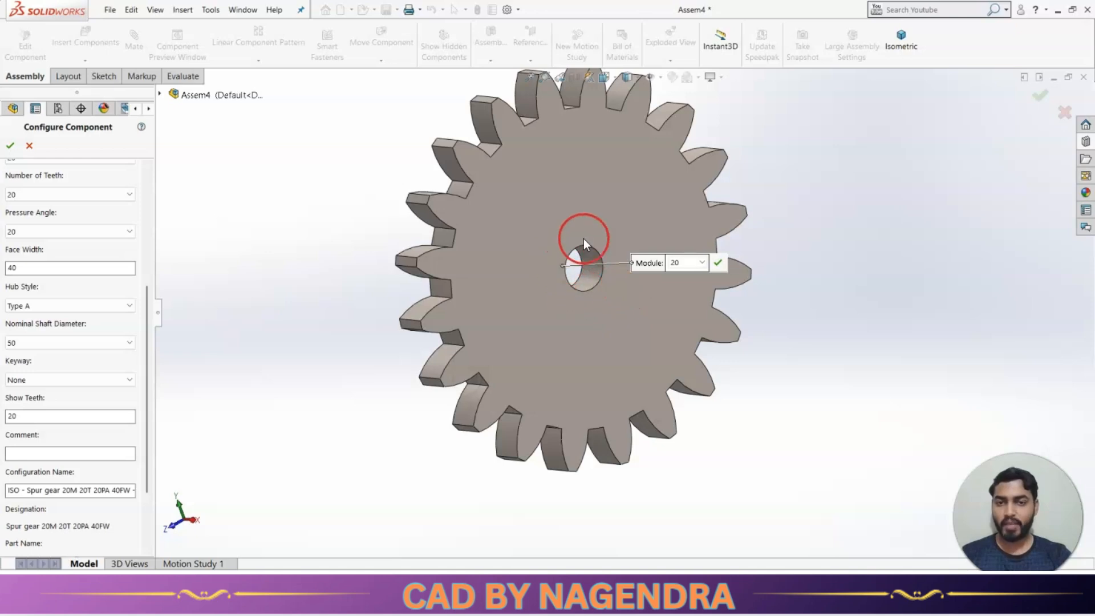
pyautogui.click(39, 305)
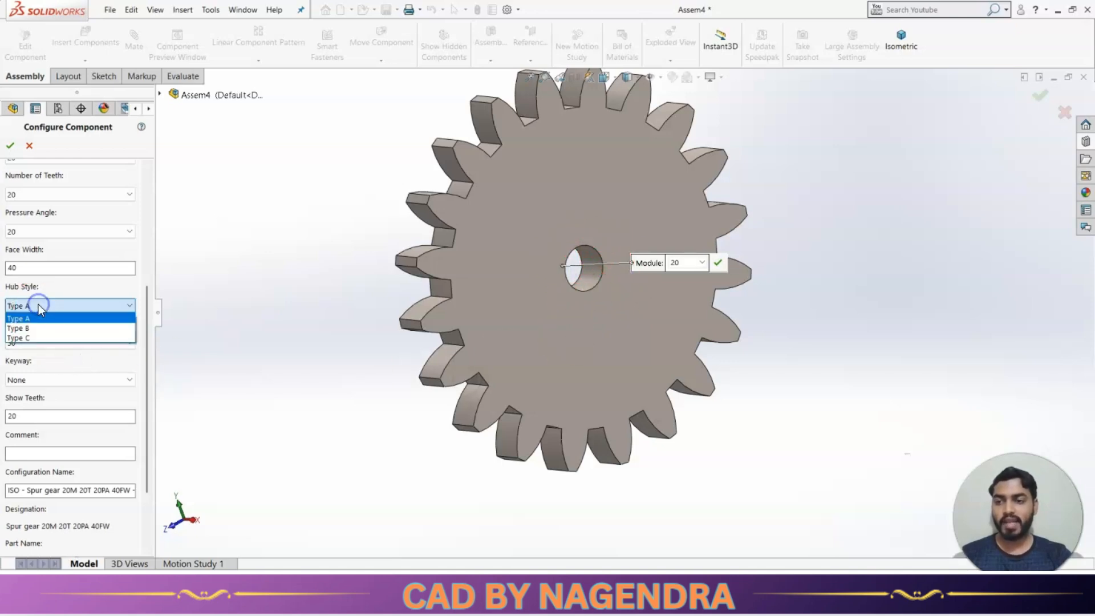
pyautogui.click(39, 327)
pyautogui.moveTo(660, 317); pyautogui.dragTo(841, 319, button='middle')
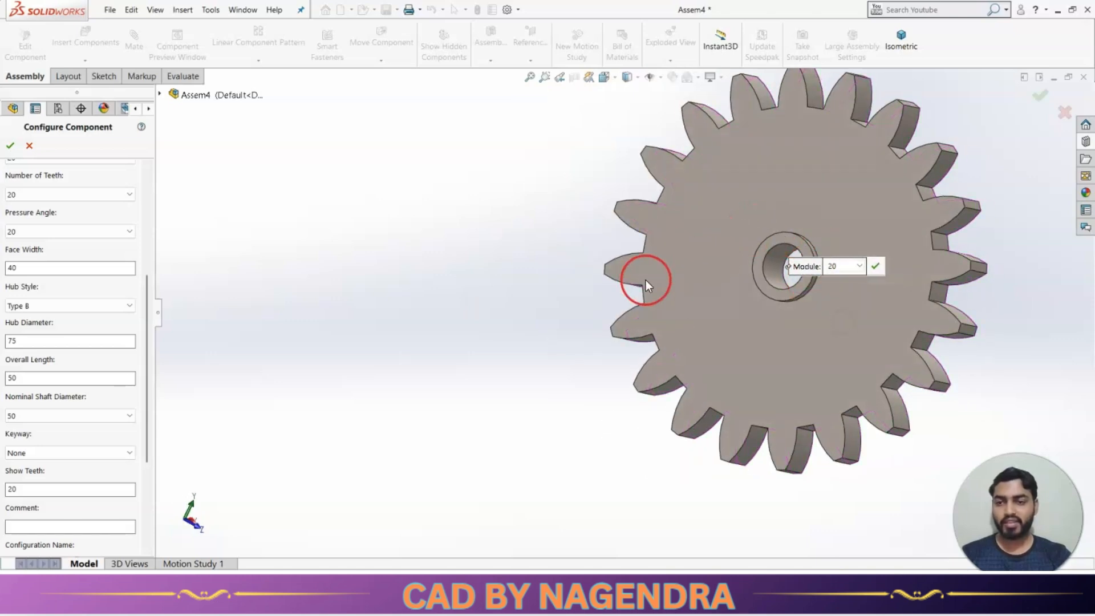
pyautogui.click(62, 307)
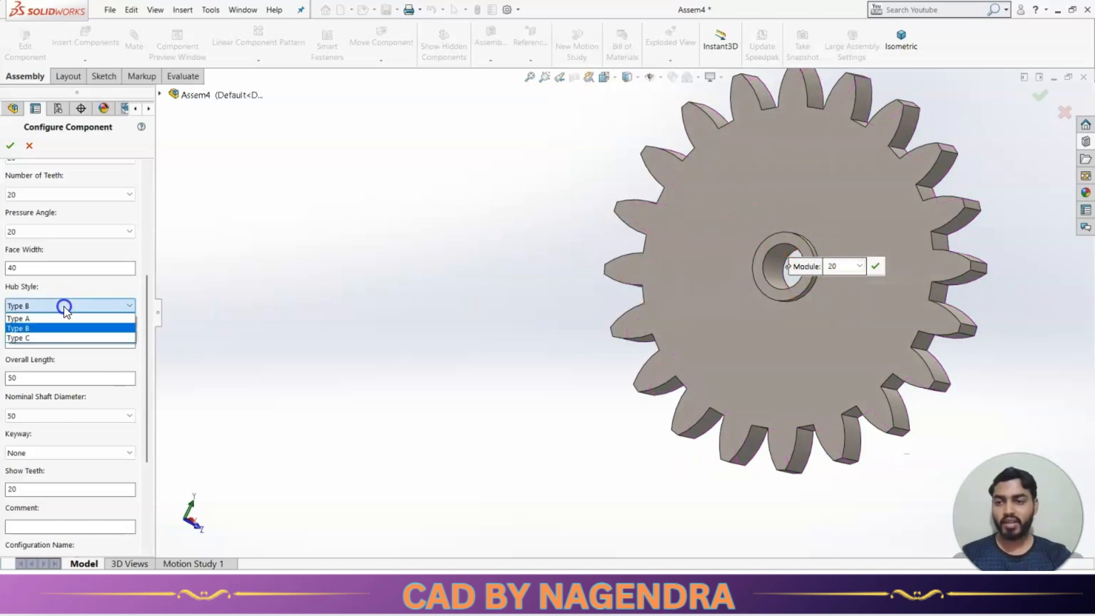
pyautogui.click(56, 334)
pyautogui.moveTo(917, 384); pyautogui.dragTo(741, 359, button='middle')
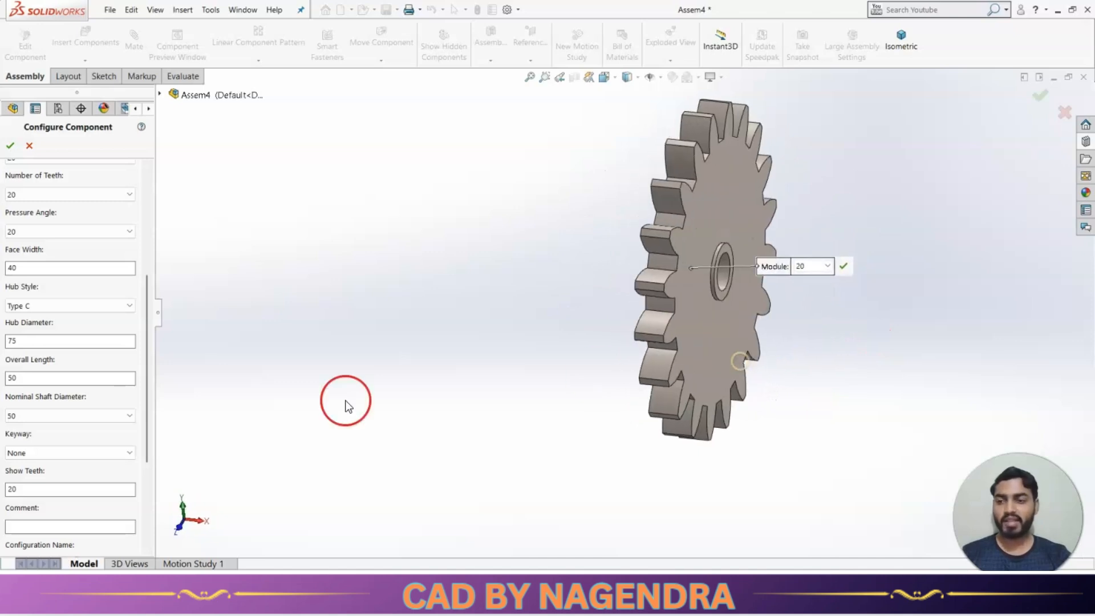
pyautogui.click(115, 309)
pyautogui.click(64, 313)
# - Set the spur gear's nominal shaft diameter to 100
pyautogui.moveTo(684, 355); pyautogui.dragTo(617, 378, button='middle')
pyautogui.click(63, 342)
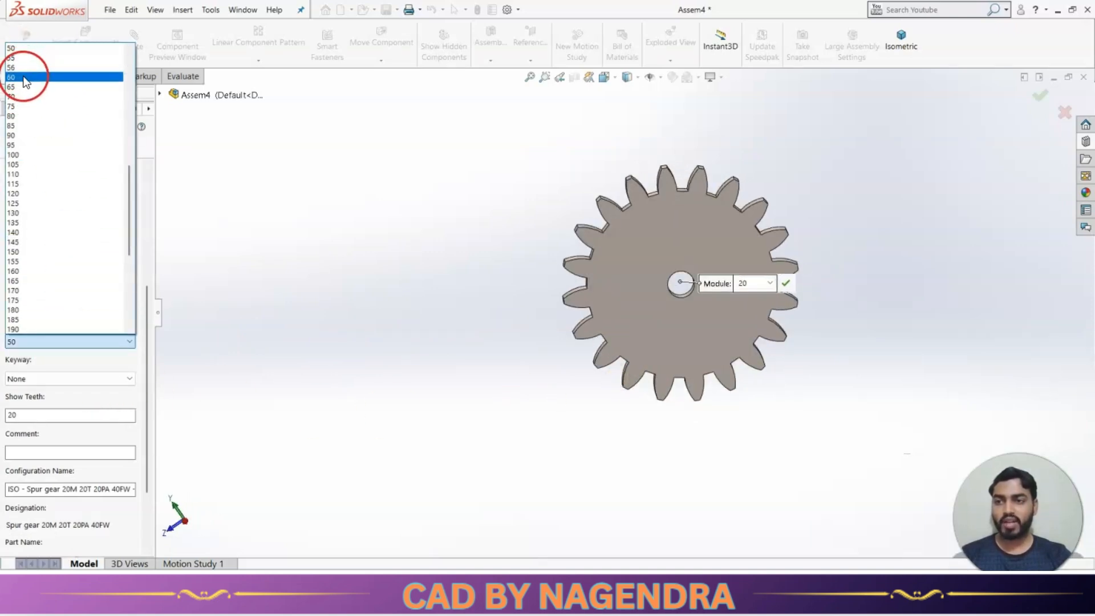
pyautogui.click(29, 154)
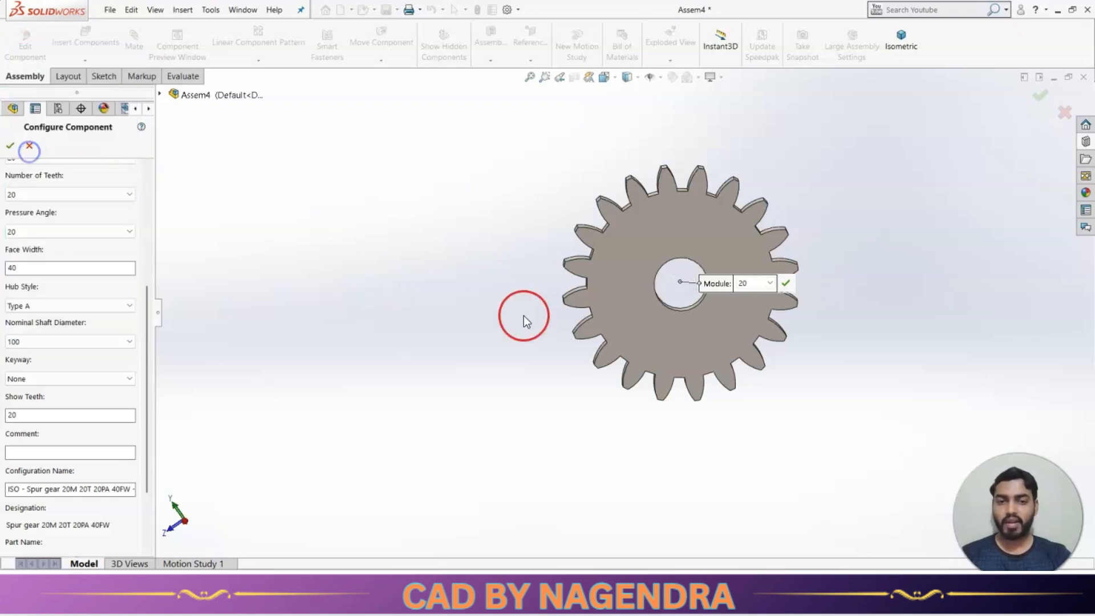
pyautogui.scroll(-3, 769, 388)
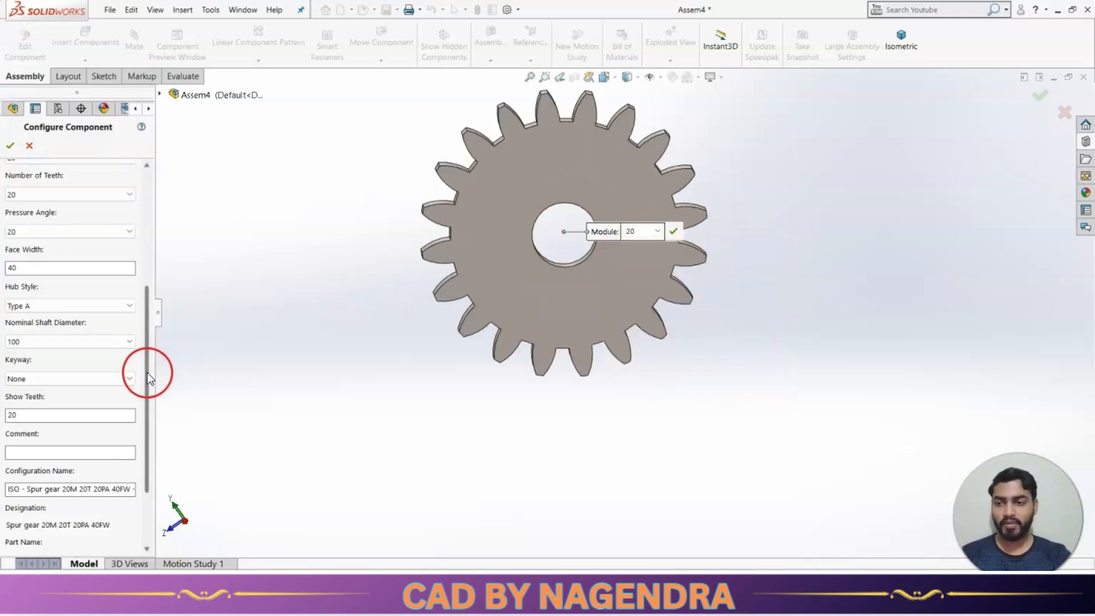
# - Try the Rectangular(1) and Rectangular(2) keyways on the spur gear and return the keyway to None
pyautogui.moveTo(146, 366); pyautogui.dragTo(164, 442)
pyautogui.click(279, 320)
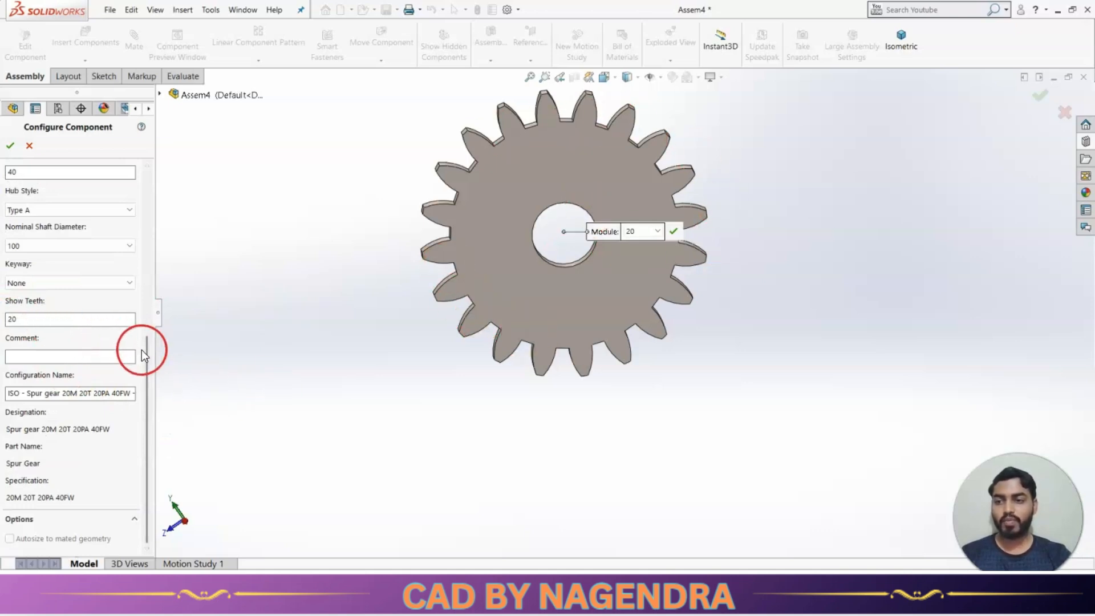
pyautogui.click(59, 283)
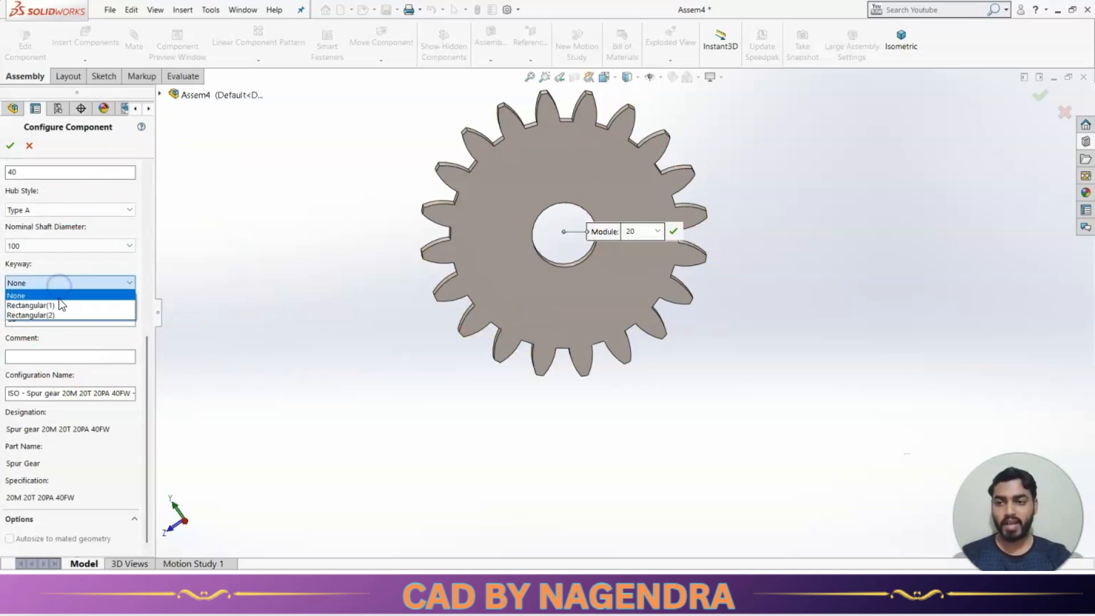
pyautogui.click(60, 305)
pyautogui.scroll(-4, 562, 214)
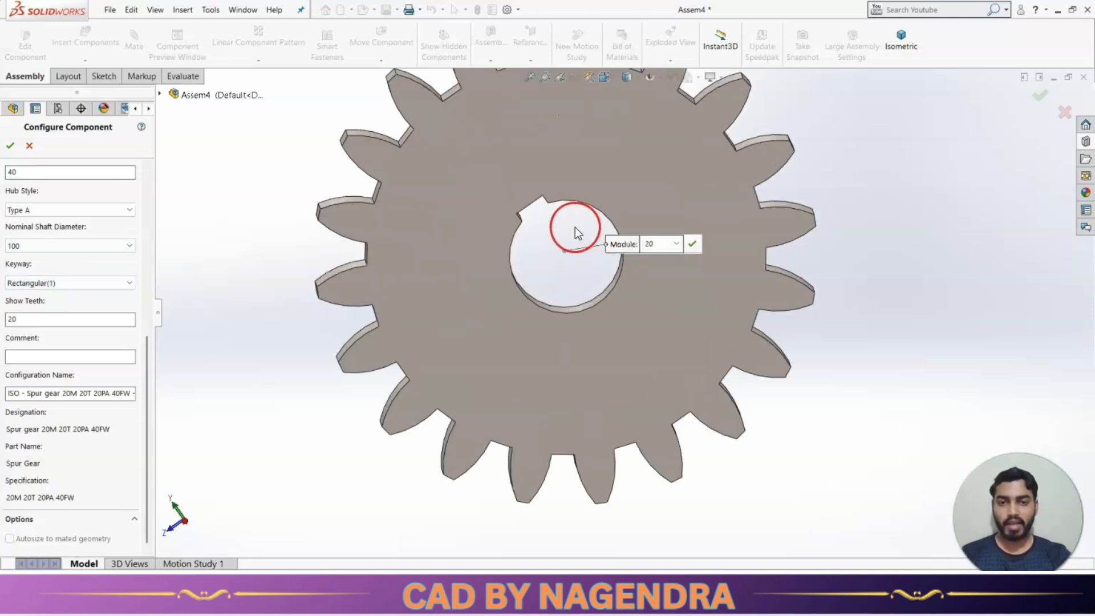
pyautogui.click(123, 283)
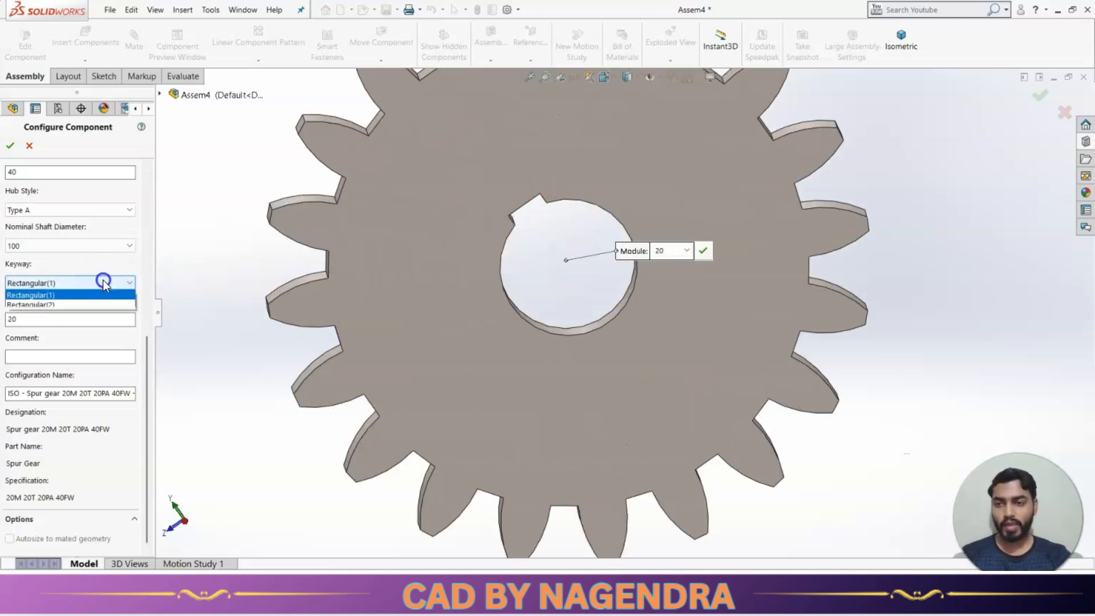
pyautogui.click(54, 315)
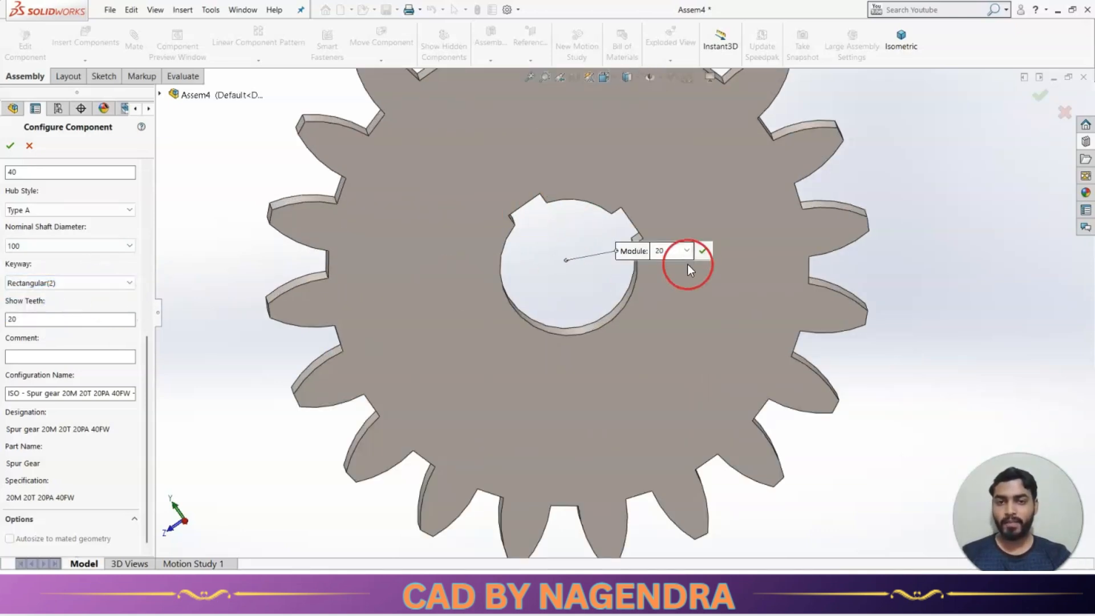
pyautogui.click(95, 283)
pyautogui.click(70, 292)
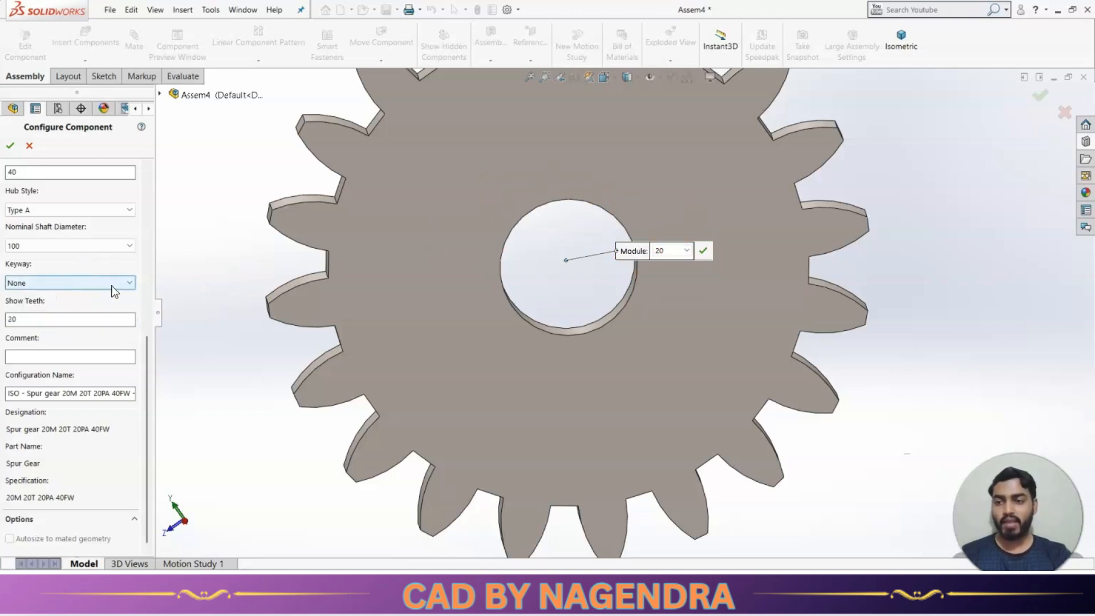
# - Accept the spur gear configuration, place a second copy beside the first gear and finish inserting components
pyautogui.click(9, 147)
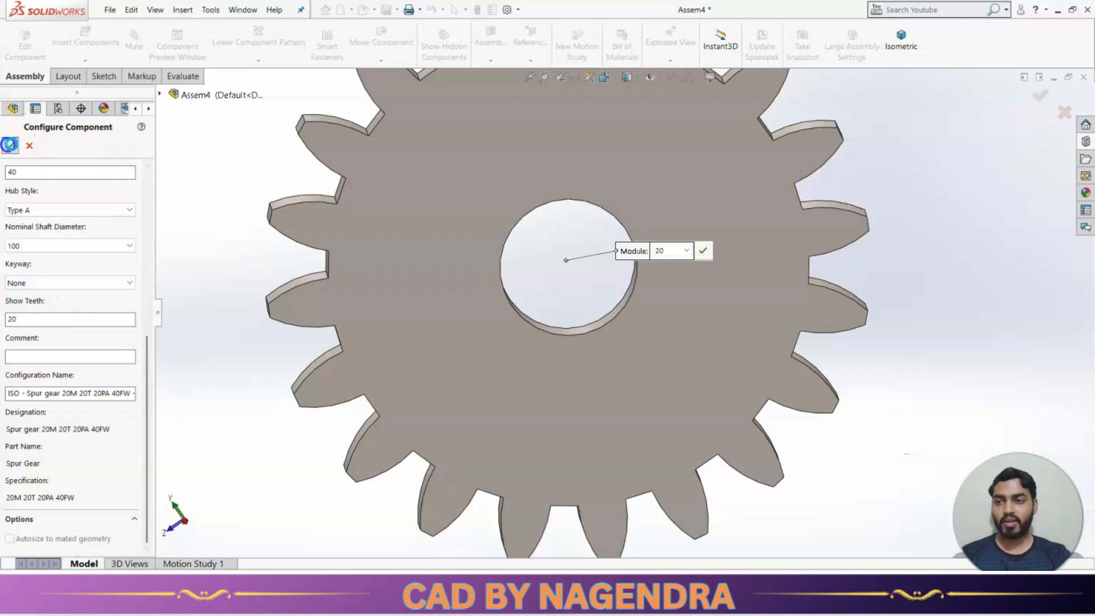
pyautogui.scroll(3, 553, 319)
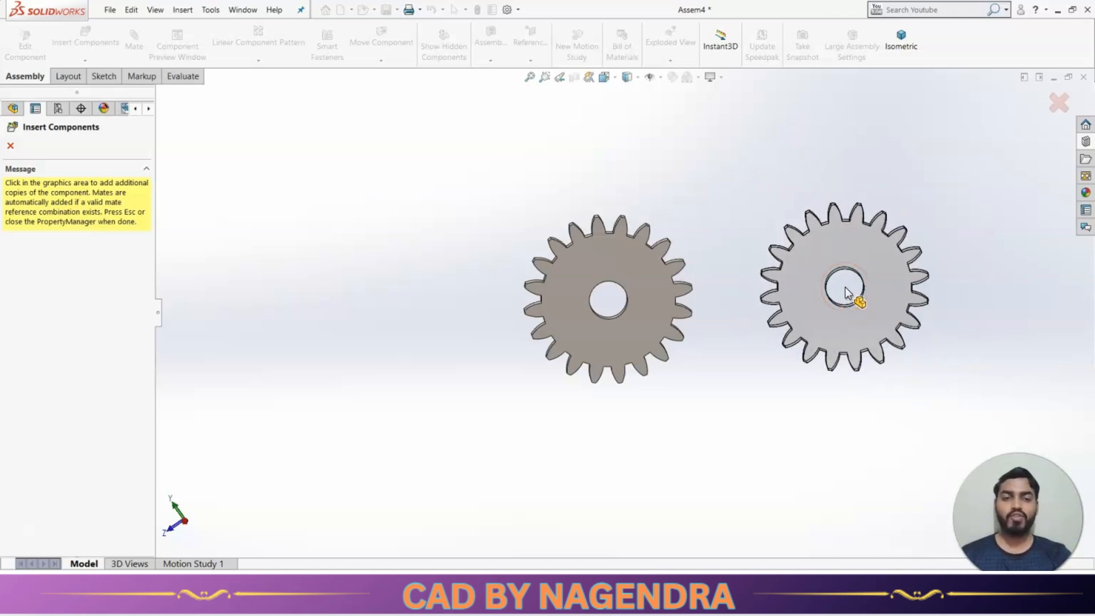
pyautogui.click(364, 277)
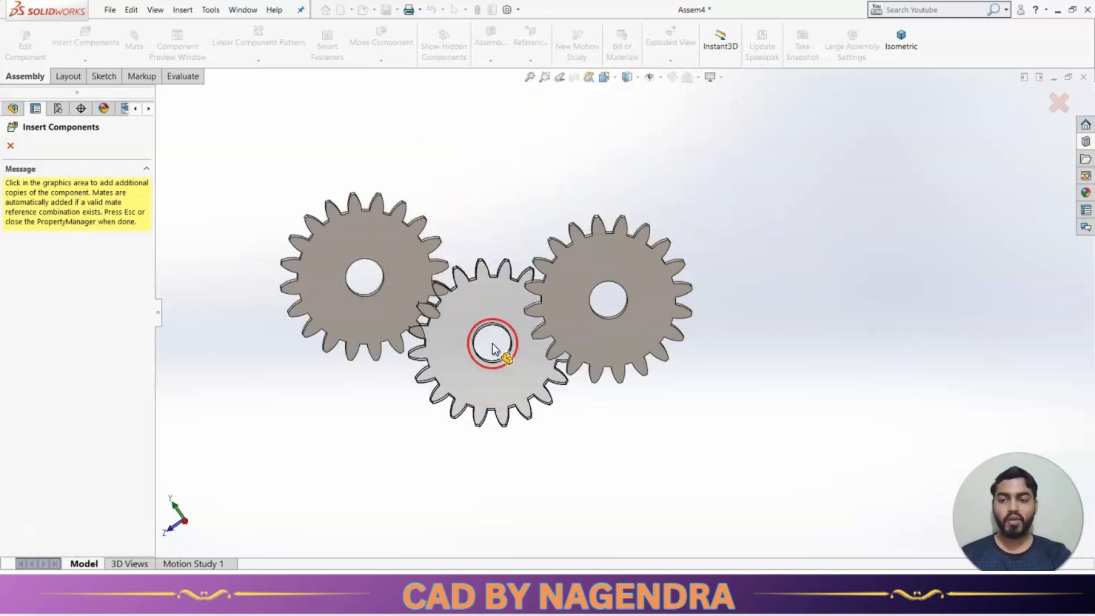
pyautogui.click(1059, 103)
pyautogui.click(902, 40)
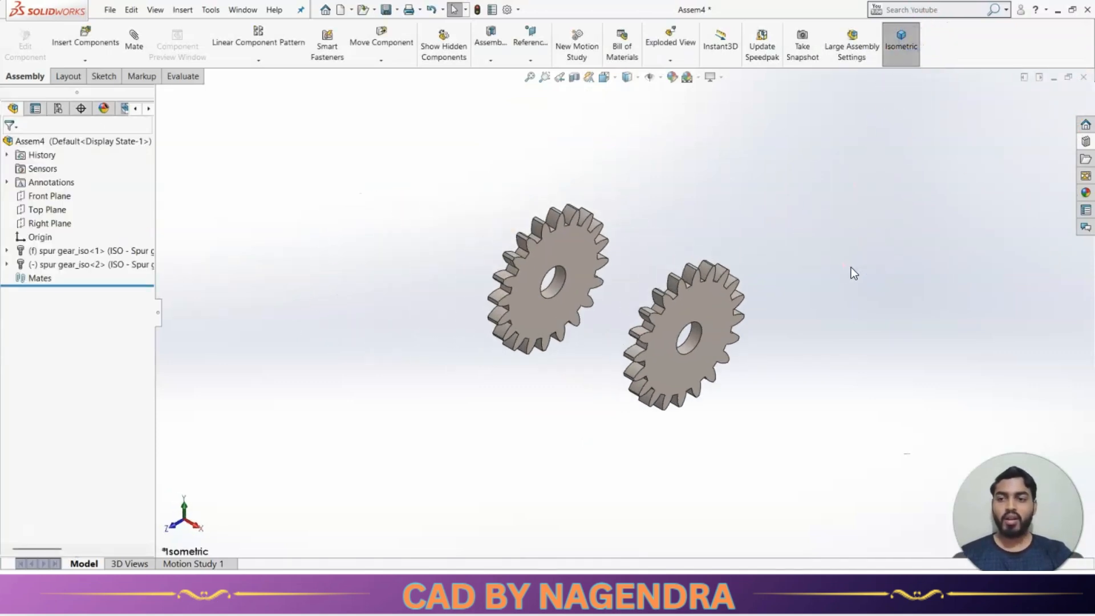
# - Float the fixed first spur gear and move the two gears well apart from each other
pyautogui.click(706, 301)
pyautogui.click(744, 398)
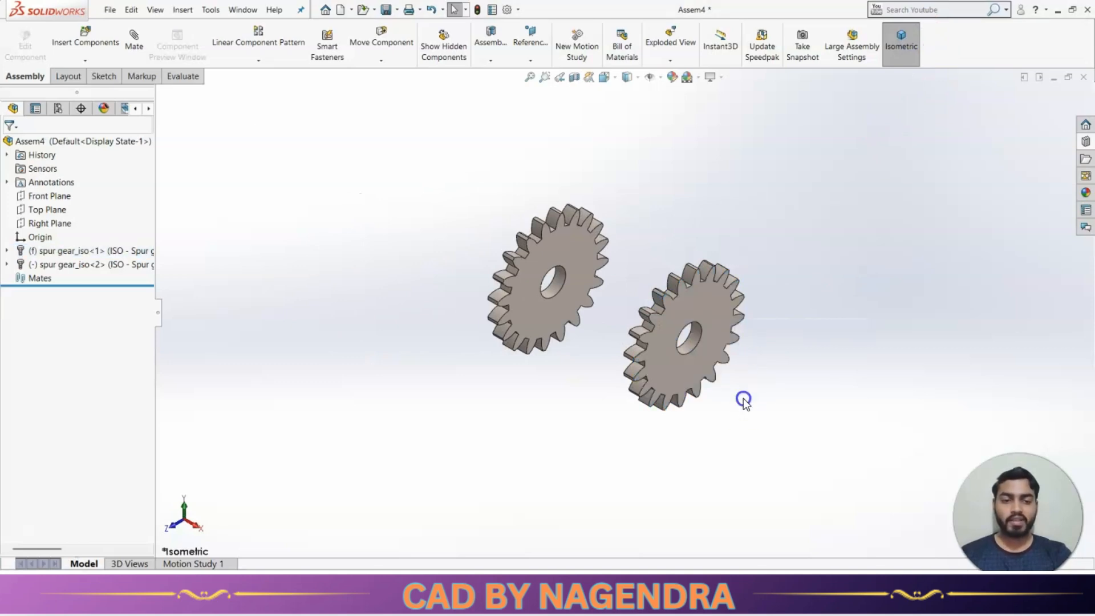
pyautogui.rightClick(115, 255)
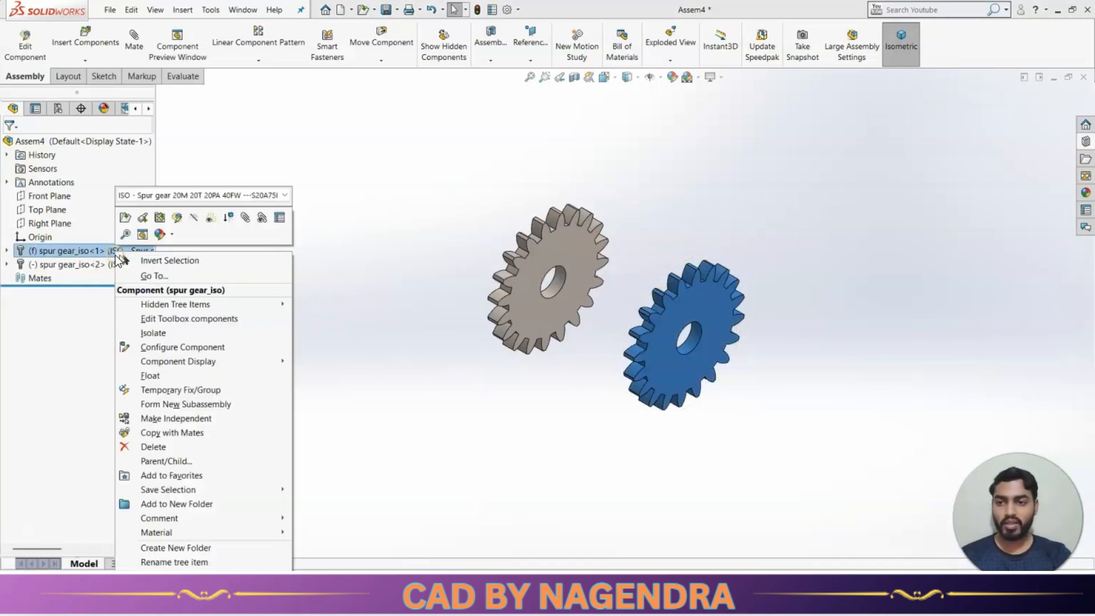
pyautogui.click(178, 376)
pyautogui.moveTo(707, 342); pyautogui.dragTo(745, 188)
pyautogui.moveTo(583, 252)
pyautogui.mouseDown()
pyautogui.moveTo(374, 191)
pyautogui.moveTo(365, 259)
pyautogui.mouseUp()
pyautogui.click(539, 246)
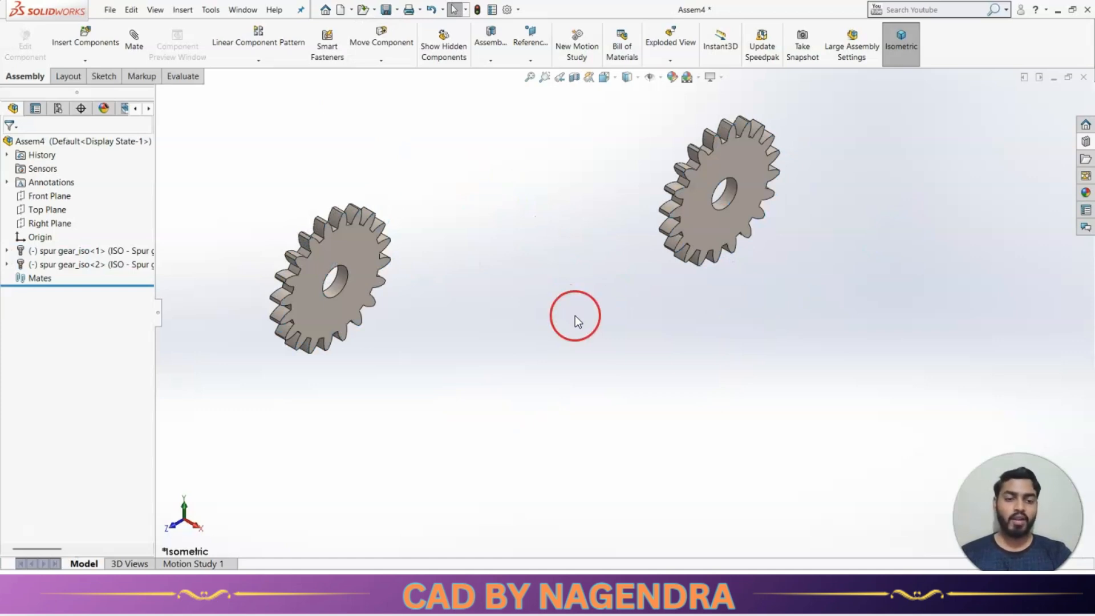
pyautogui.scroll(2, 738, 299)
pyautogui.scroll(-1, 714, 267)
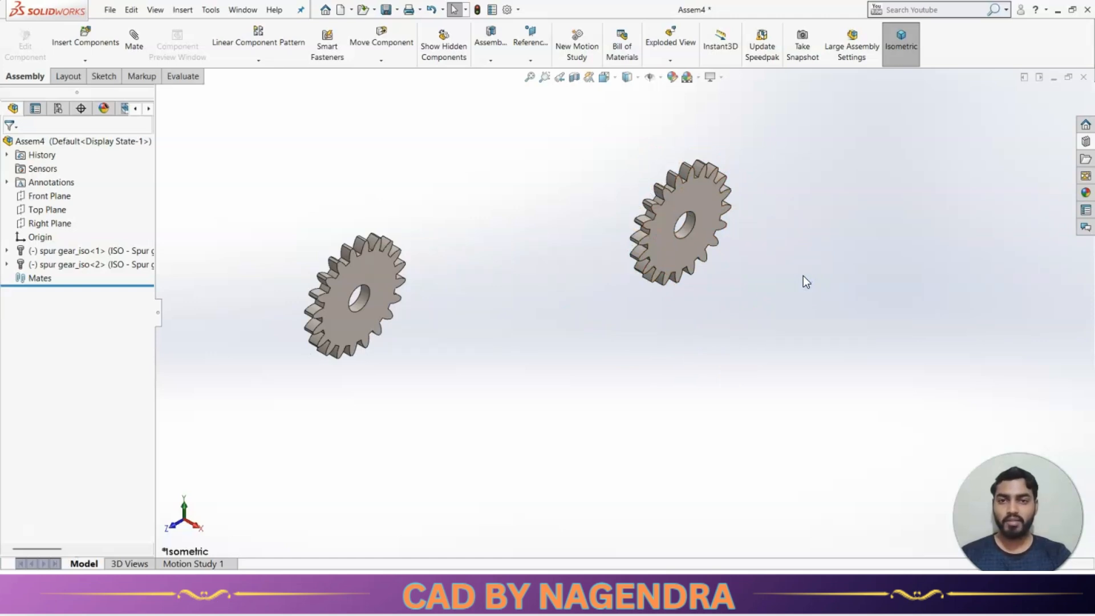
# - Show the temporary axes in the assembly and inspect them in the gear bores
pyautogui.click(661, 77)
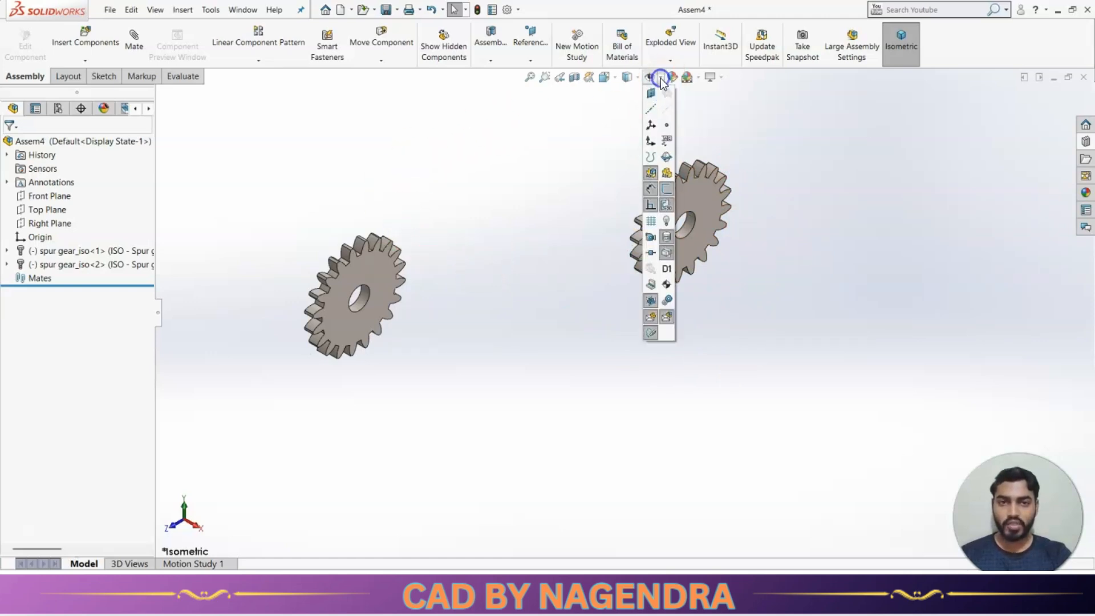
pyautogui.click(666, 113)
pyautogui.click(847, 247)
pyautogui.moveTo(740, 259); pyautogui.dragTo(703, 233, button='middle')
pyautogui.scroll(-5, 703, 232)
pyautogui.scroll(5, 699, 238)
pyautogui.click(809, 320)
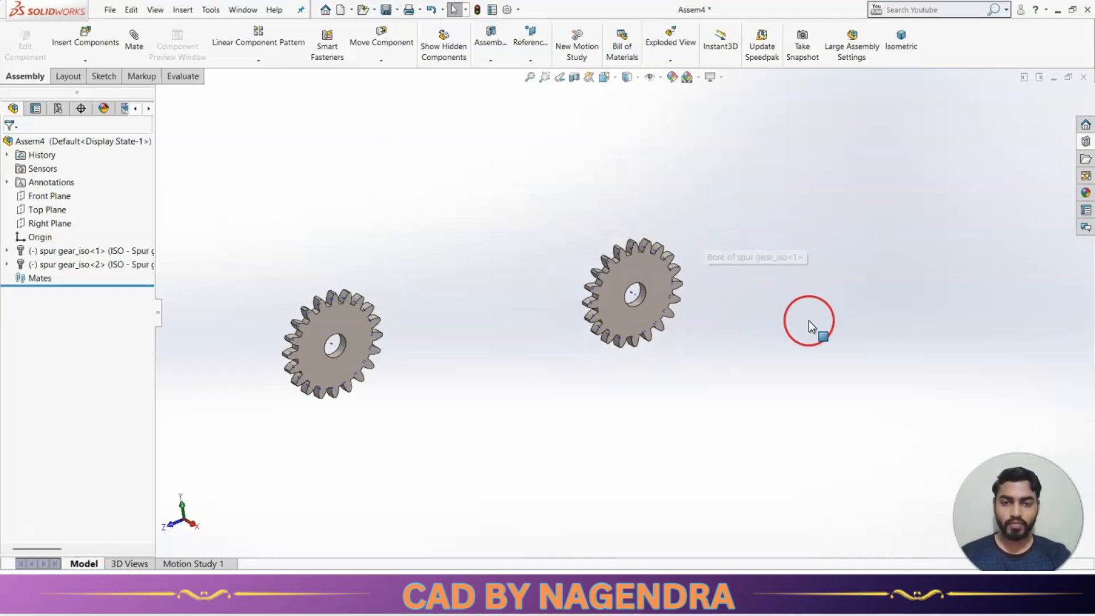
pyautogui.scroll(-3, 656, 302)
pyautogui.click(704, 321)
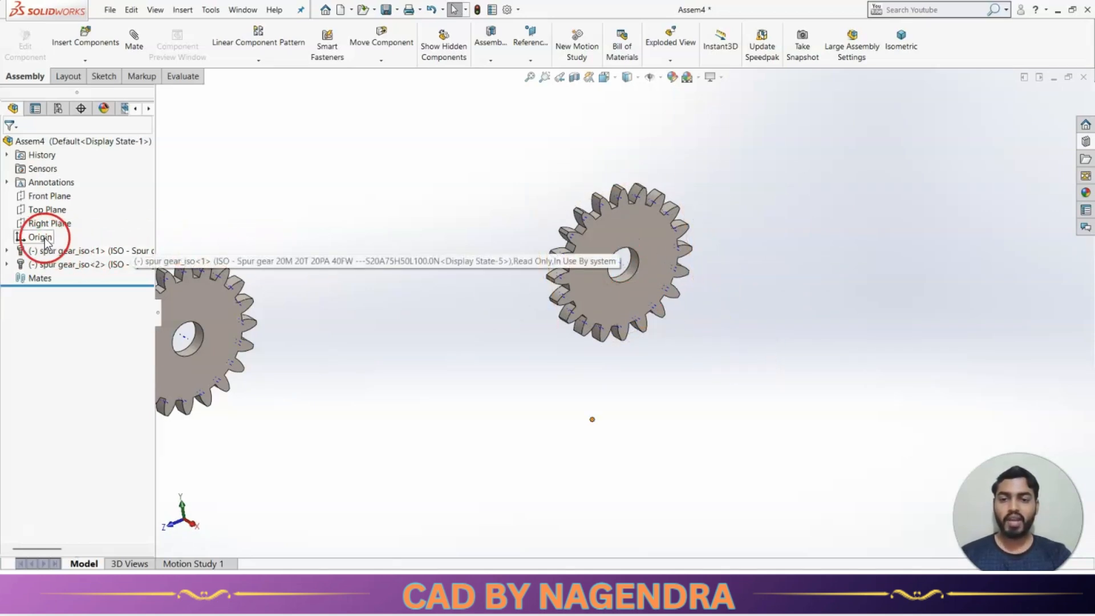
pyautogui.click(266, 233)
# - Add a coincident mate between the first gear's bore axis and the assembly origin
pyautogui.click(130, 36)
pyautogui.scroll(-4, 697, 368)
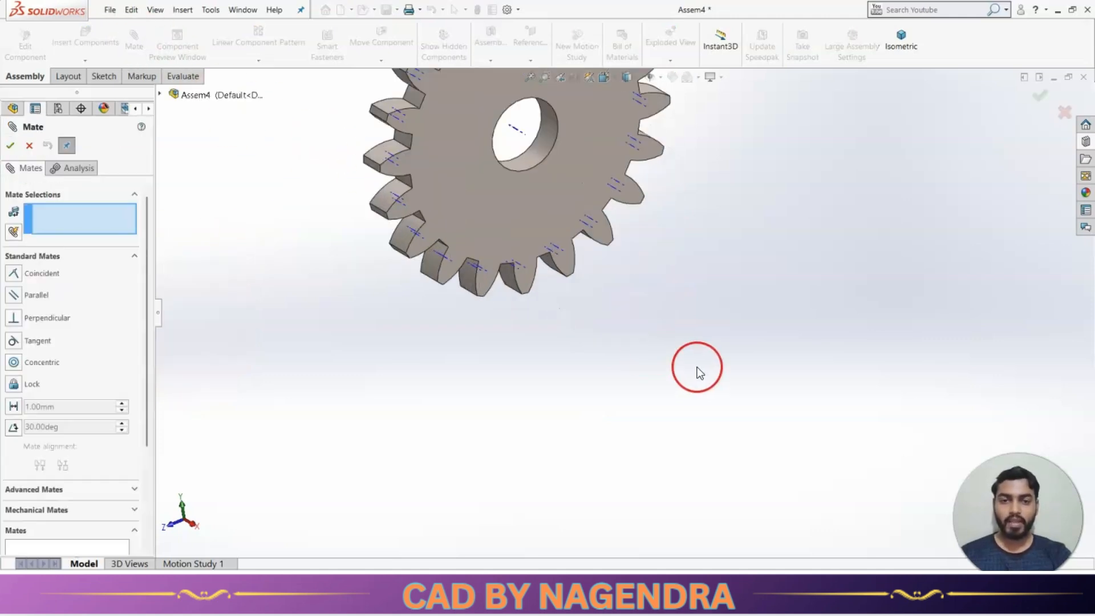
pyautogui.click(518, 136)
pyautogui.scroll(4, 649, 244)
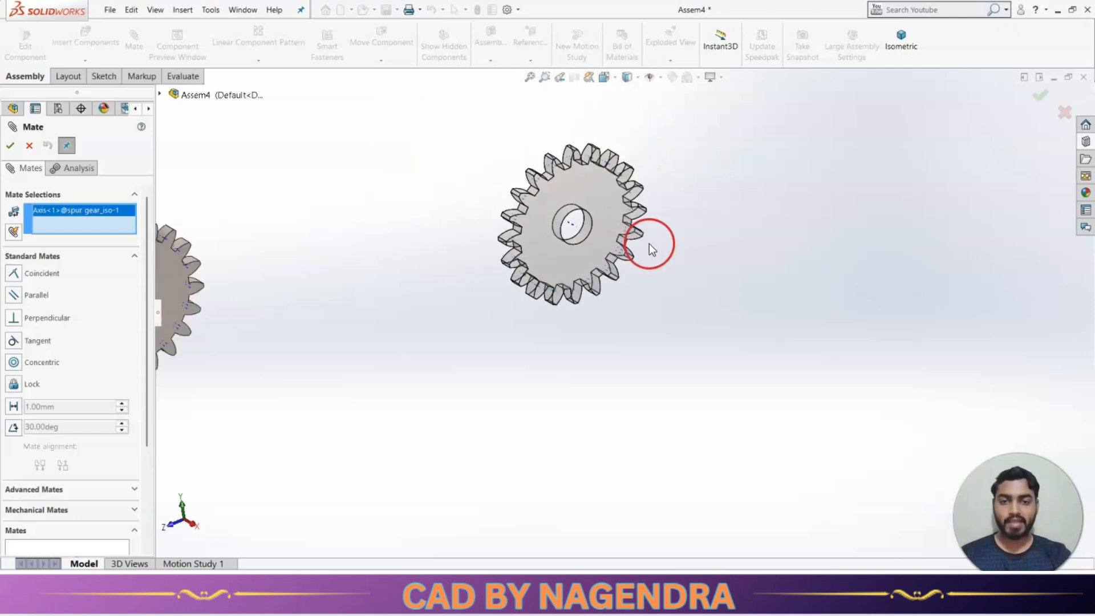
pyautogui.click(160, 95)
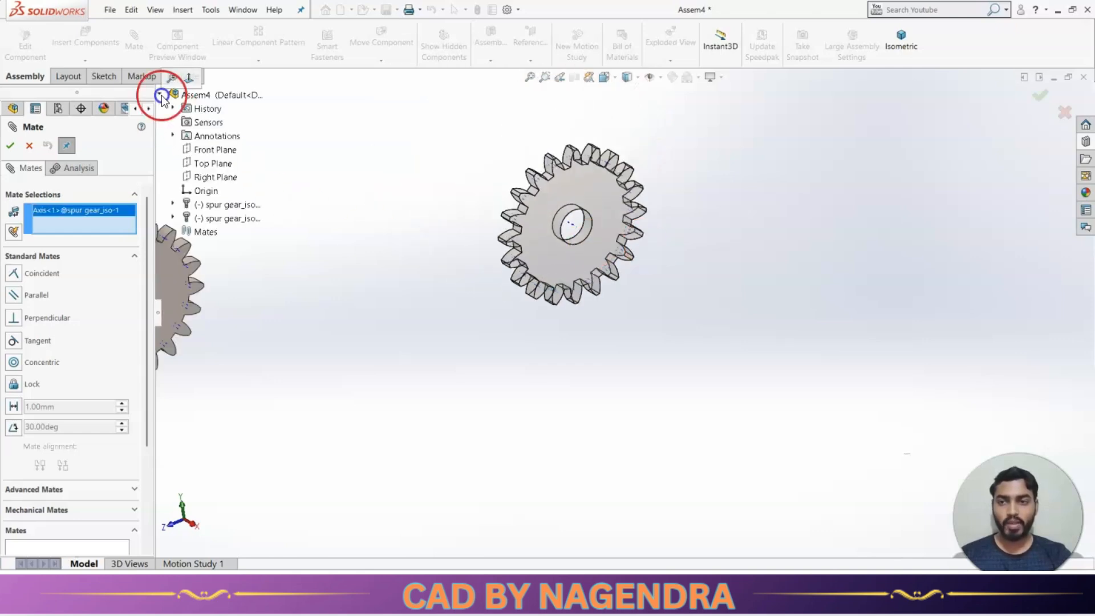
pyautogui.click(206, 191)
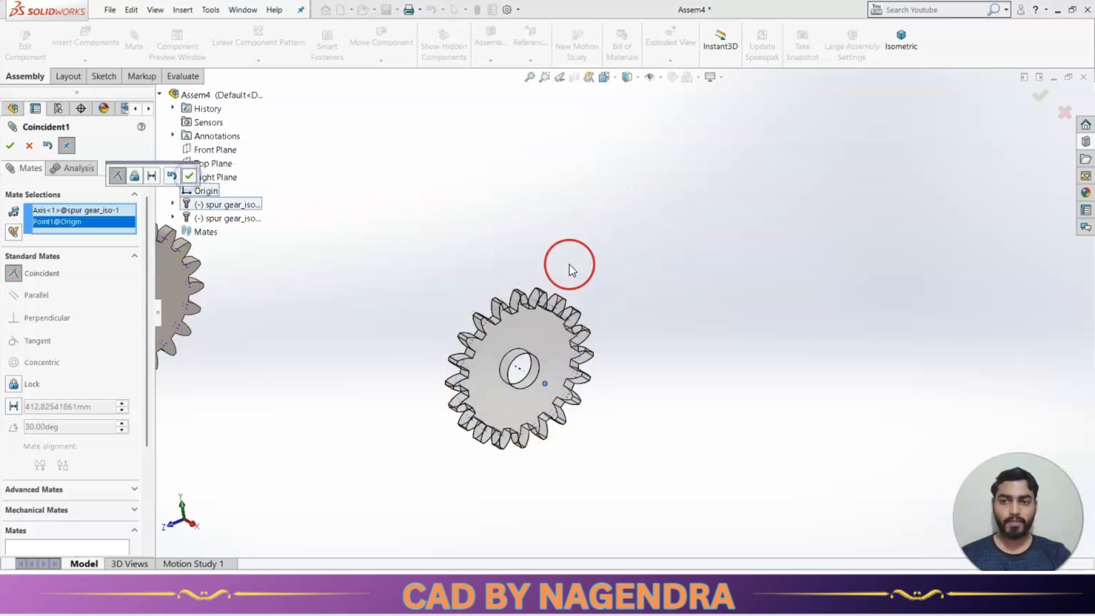
pyautogui.click(190, 176)
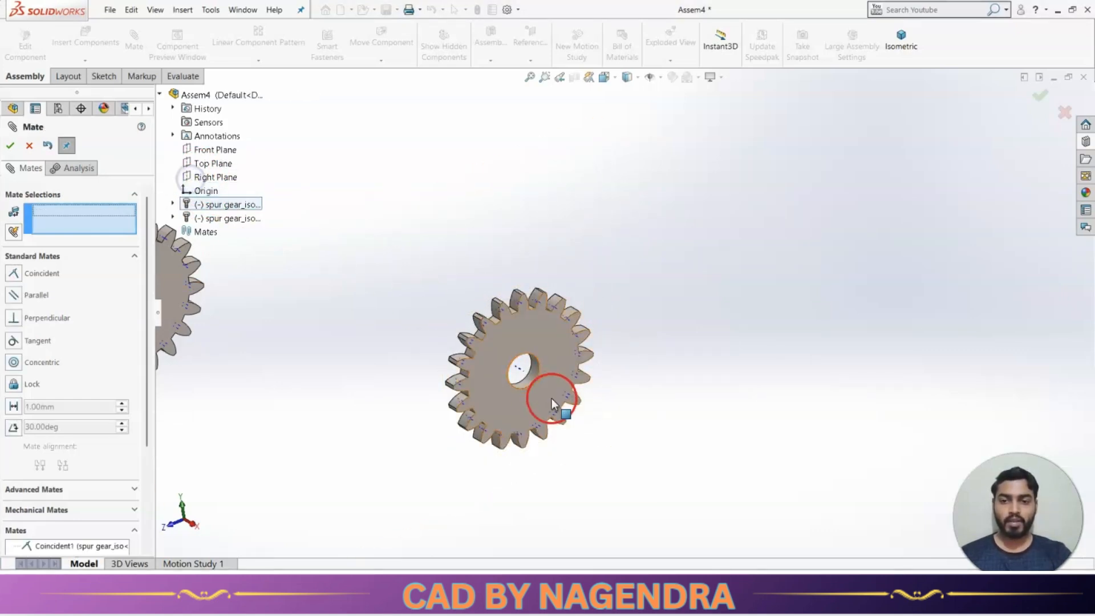
# - Add a coincident mate between the first gear's flat face and the assembly's Right Plane
pyautogui.moveTo(549, 341); pyautogui.dragTo(479, 297)
pyautogui.click(611, 308)
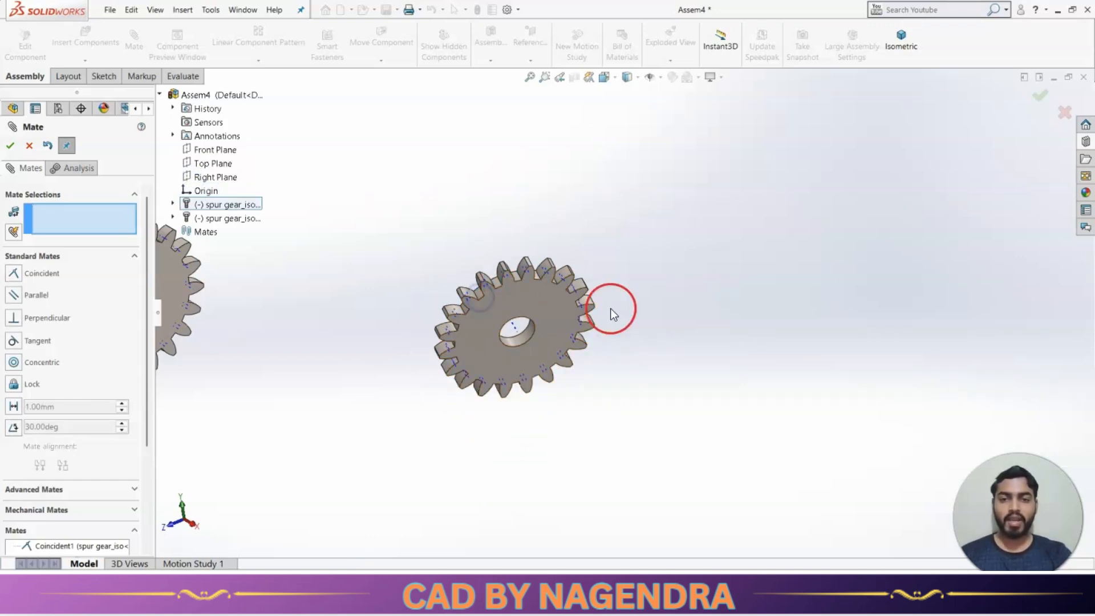
pyautogui.click(551, 305)
pyautogui.click(213, 177)
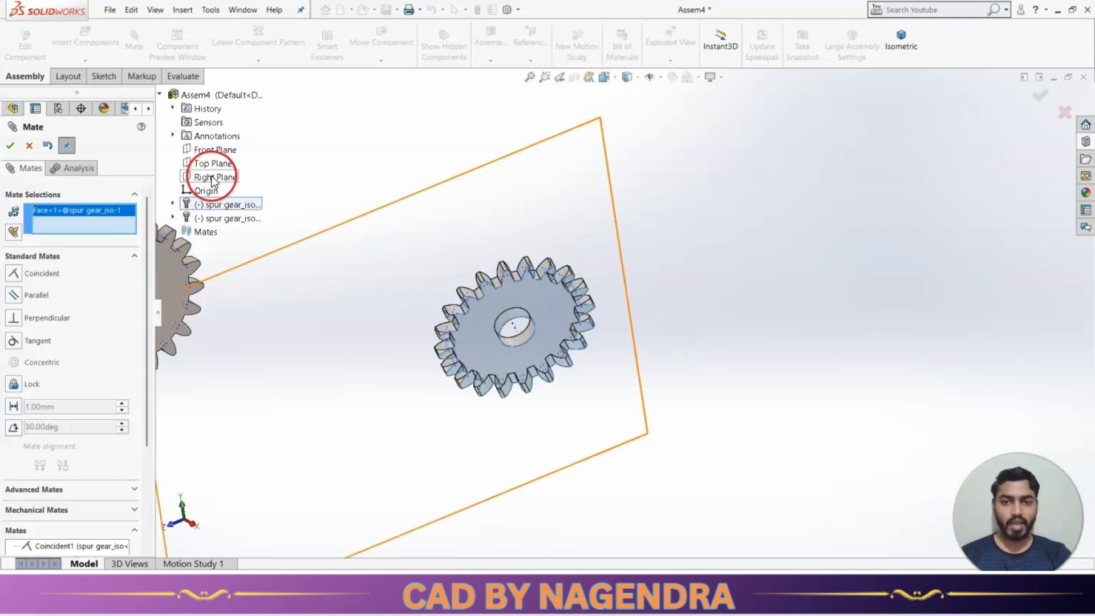
pyautogui.scroll(3, 525, 286)
pyautogui.moveTo(490, 389); pyautogui.dragTo(577, 362, button='middle')
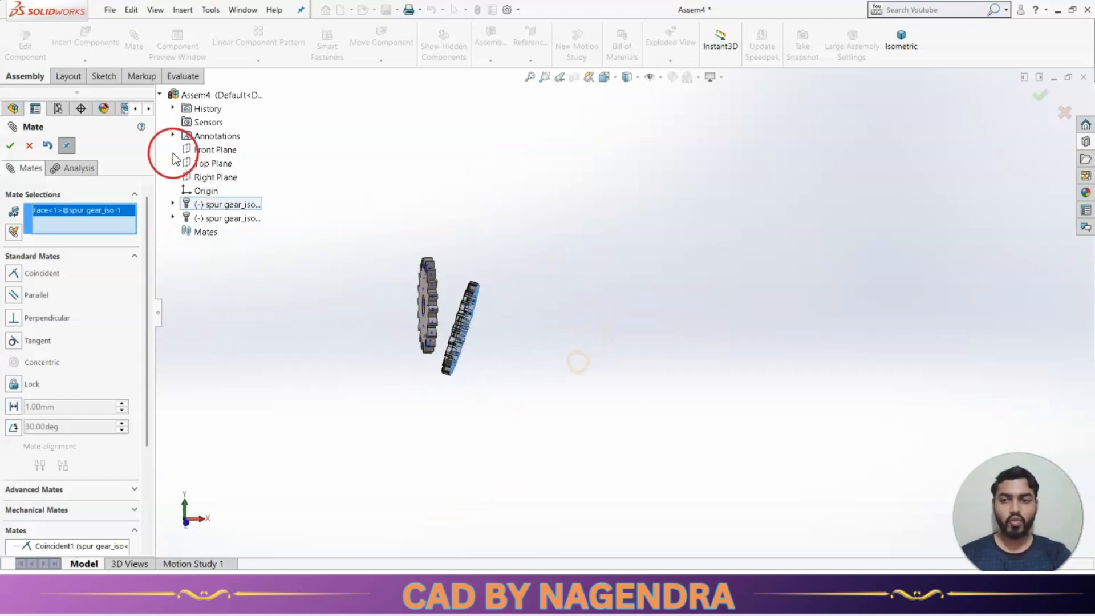
pyautogui.click(227, 179)
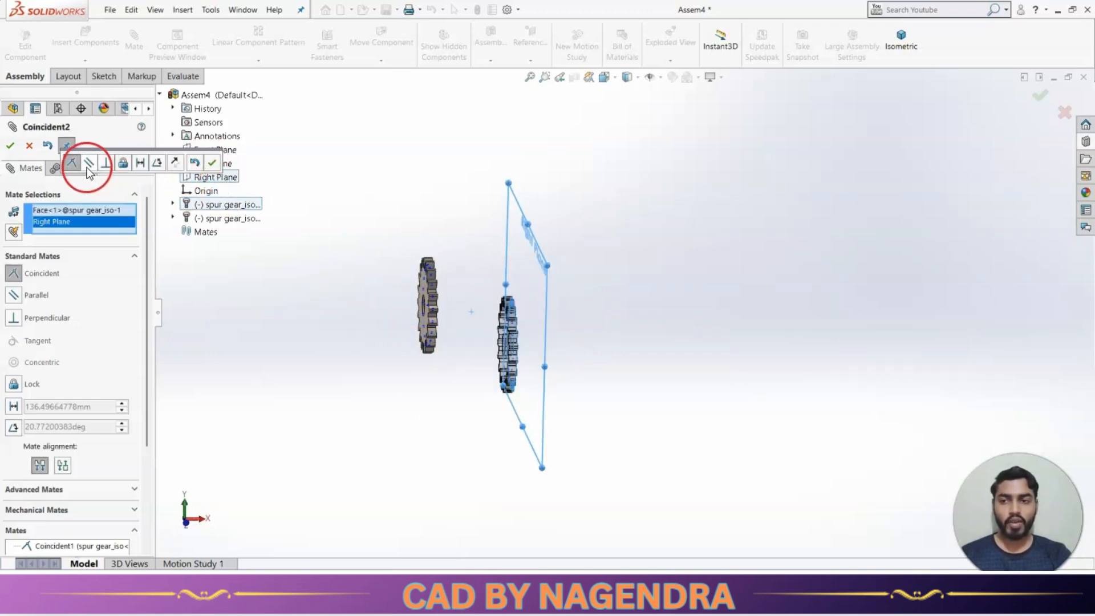
pyautogui.click(212, 163)
pyautogui.click(10, 148)
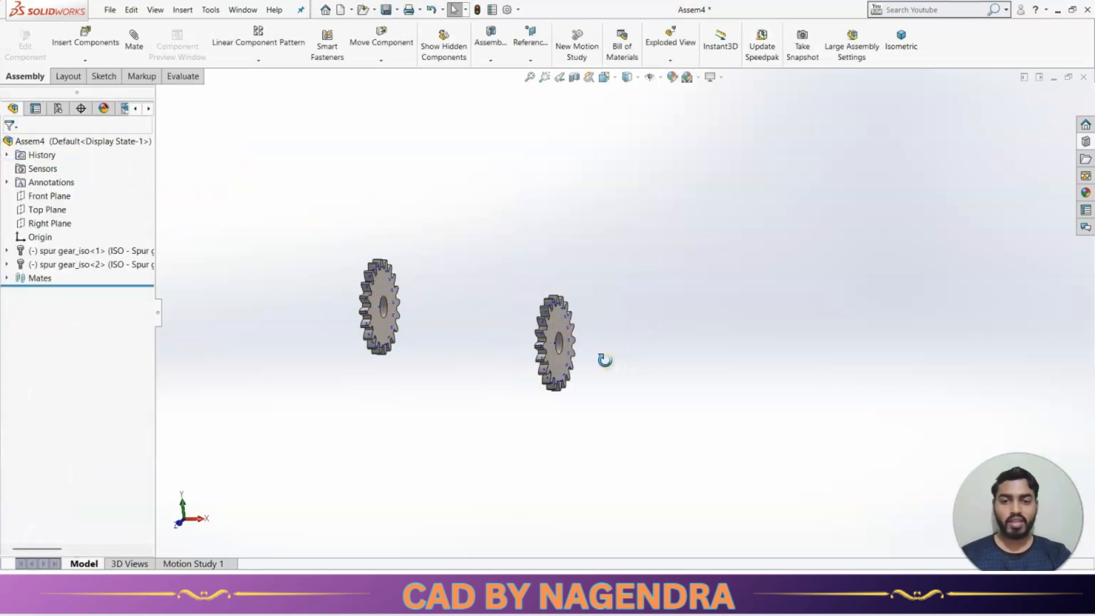
# - Rotate the first gear about its axis to check how it moves with its mates
pyautogui.scroll(-2, 594, 362)
pyautogui.moveTo(552, 295); pyautogui.dragTo(491, 292)
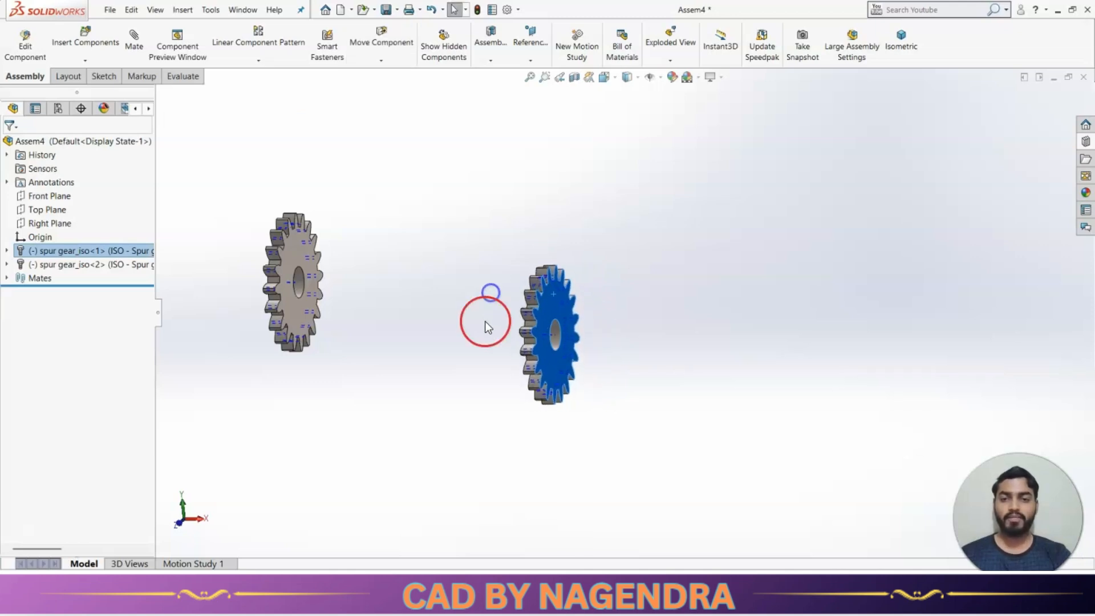
pyautogui.click(485, 321)
pyautogui.click(912, 43)
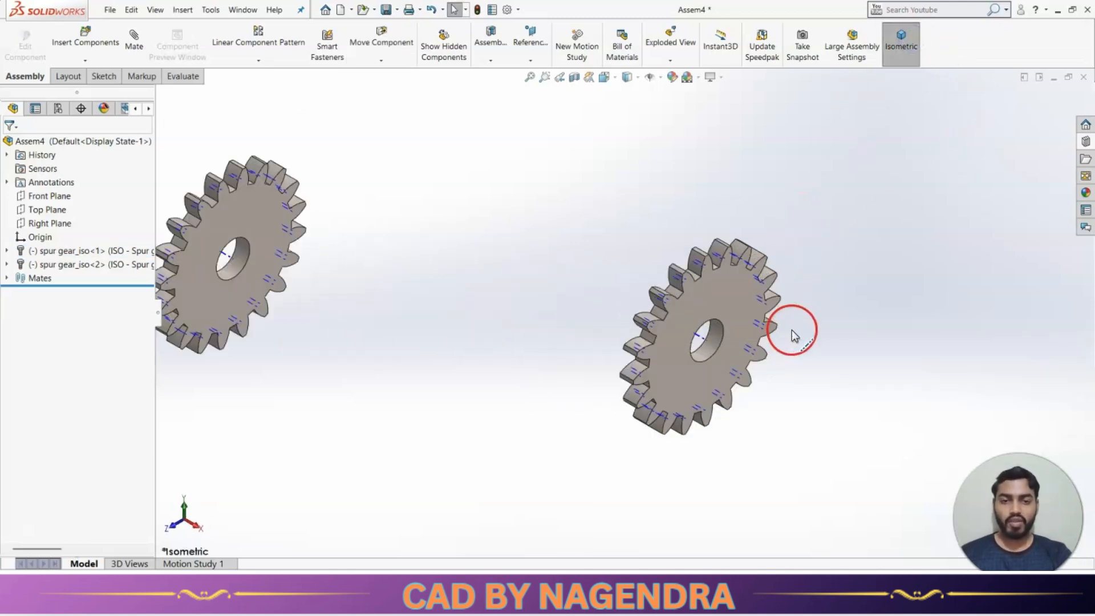
pyautogui.click(713, 267)
pyautogui.moveTo(711, 264); pyautogui.dragTo(654, 290)
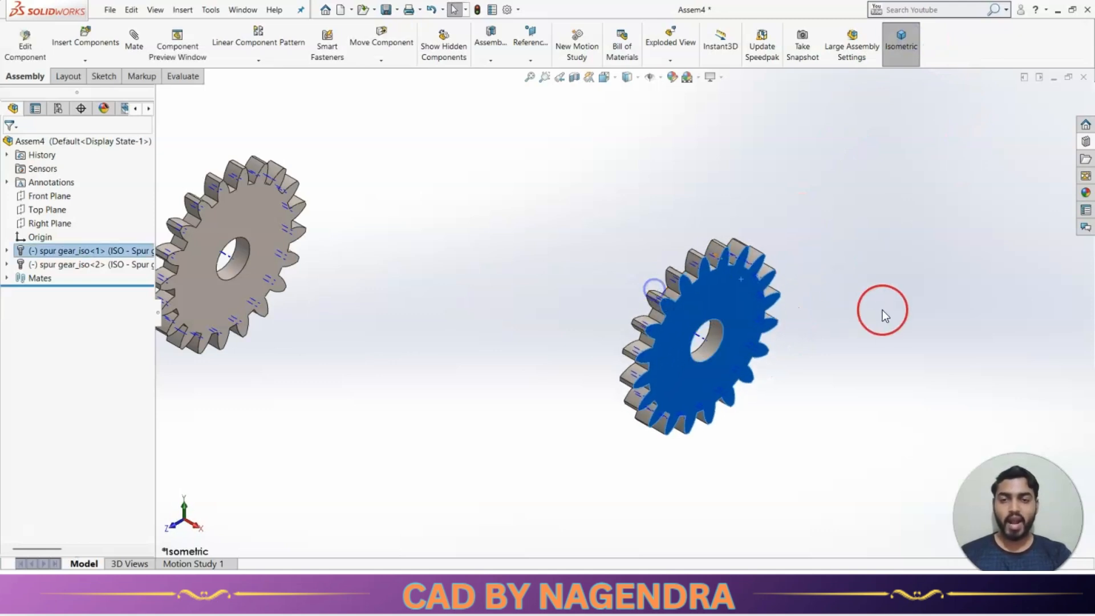
pyautogui.scroll(2, 624, 312)
pyautogui.click(470, 327)
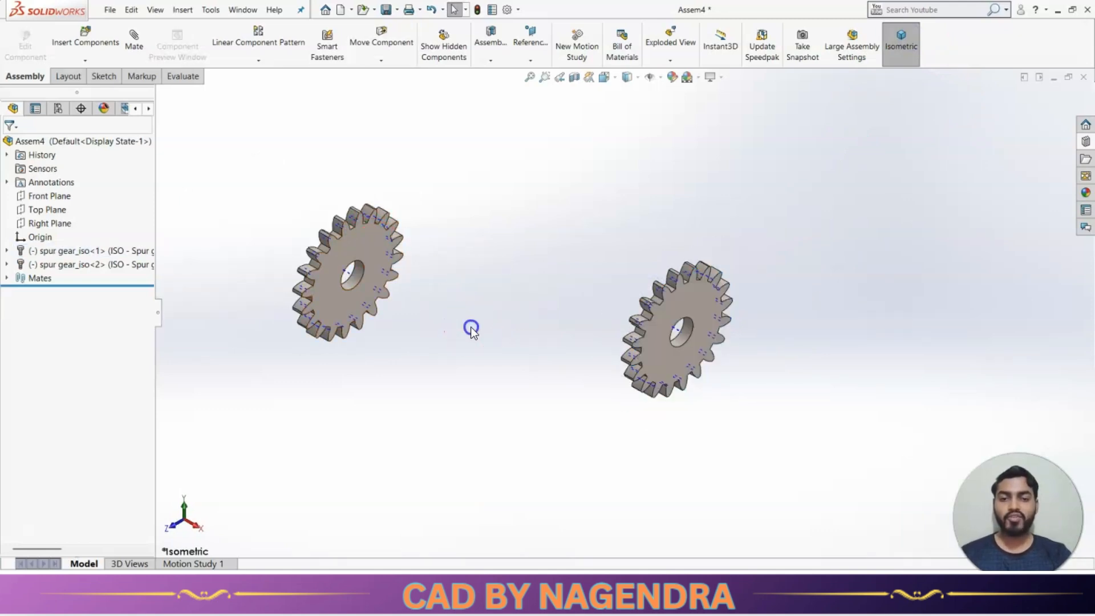
pyautogui.scroll(1, 581, 339)
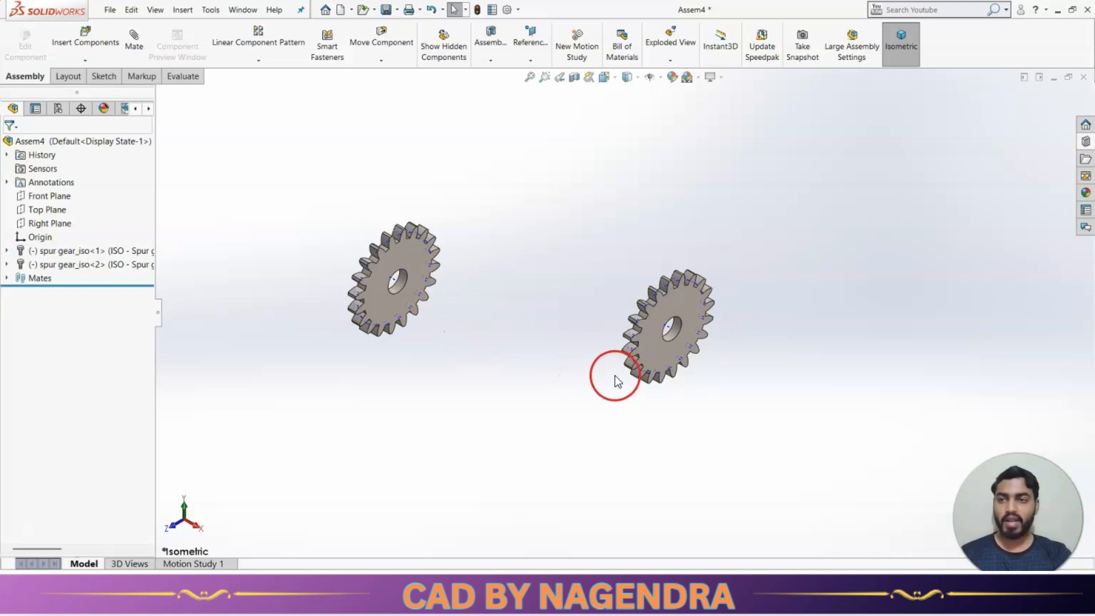
# - Add a coincident mate between the matching flat faces of the two spur gears
pyautogui.click(134, 40)
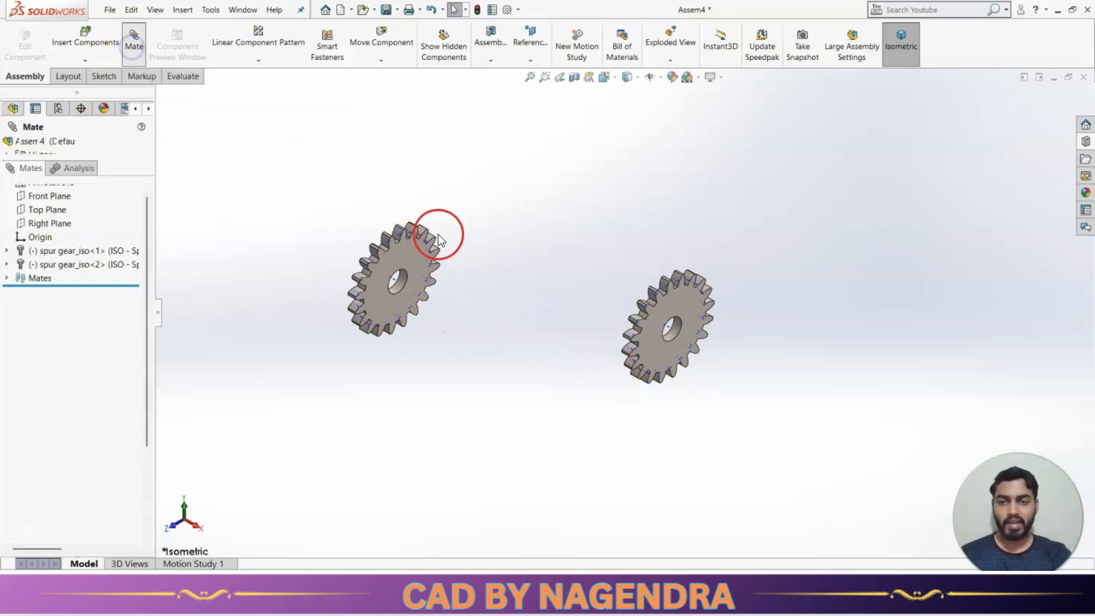
pyautogui.click(686, 309)
pyautogui.moveTo(599, 416); pyautogui.dragTo(653, 428, button='middle')
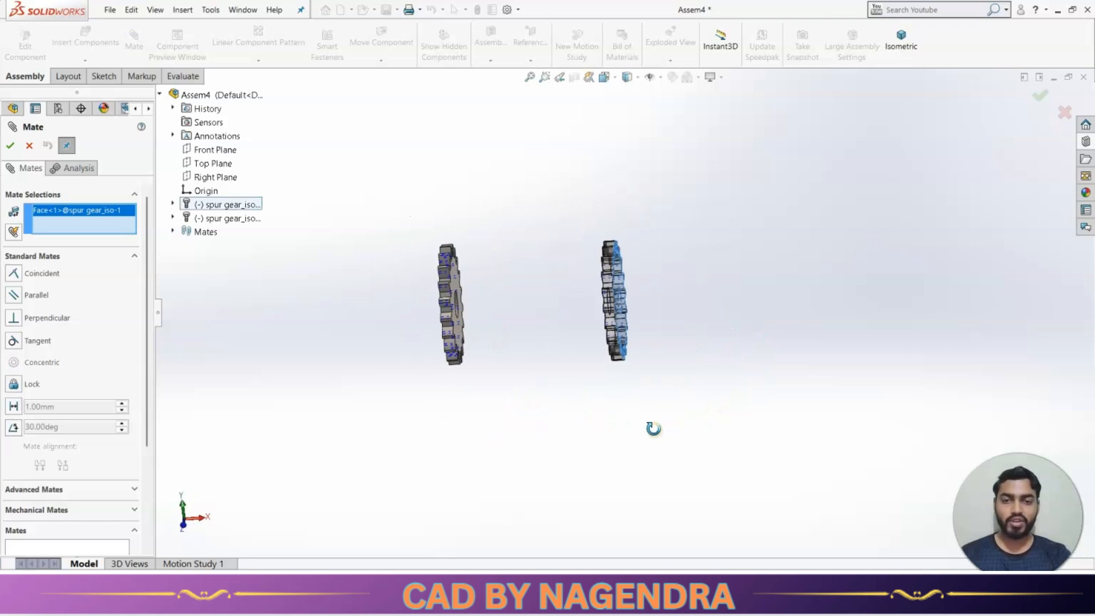
pyautogui.click(440, 284)
pyautogui.moveTo(587, 330); pyautogui.dragTo(617, 360, button='middle')
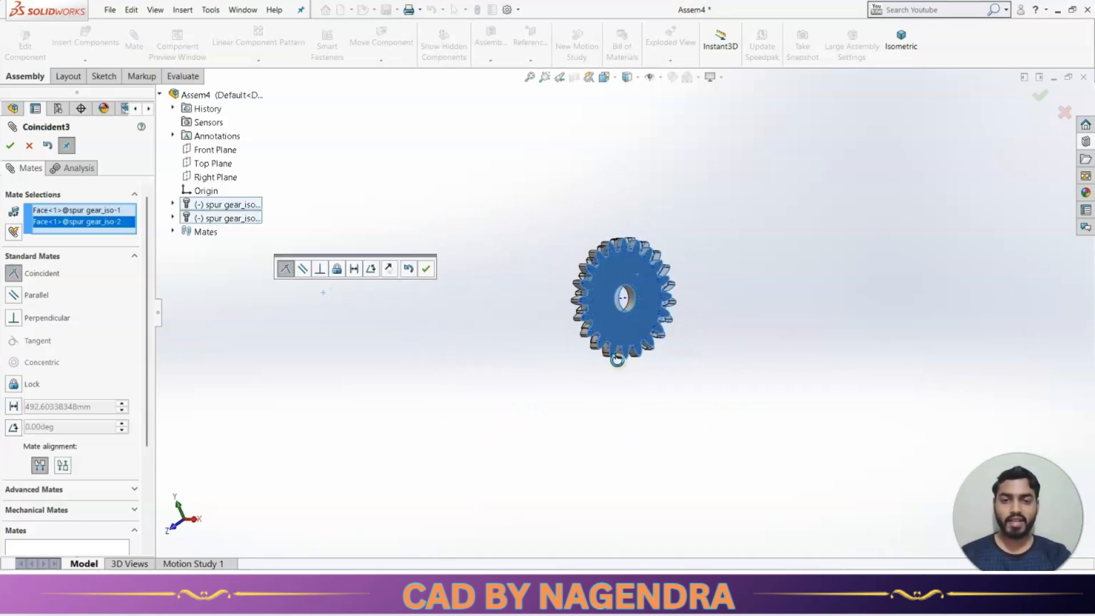
pyautogui.click(426, 269)
# - Move the second gear out of the first so both stand apart in the same plane, and finish mating
pyautogui.moveTo(605, 258); pyautogui.dragTo(529, 264)
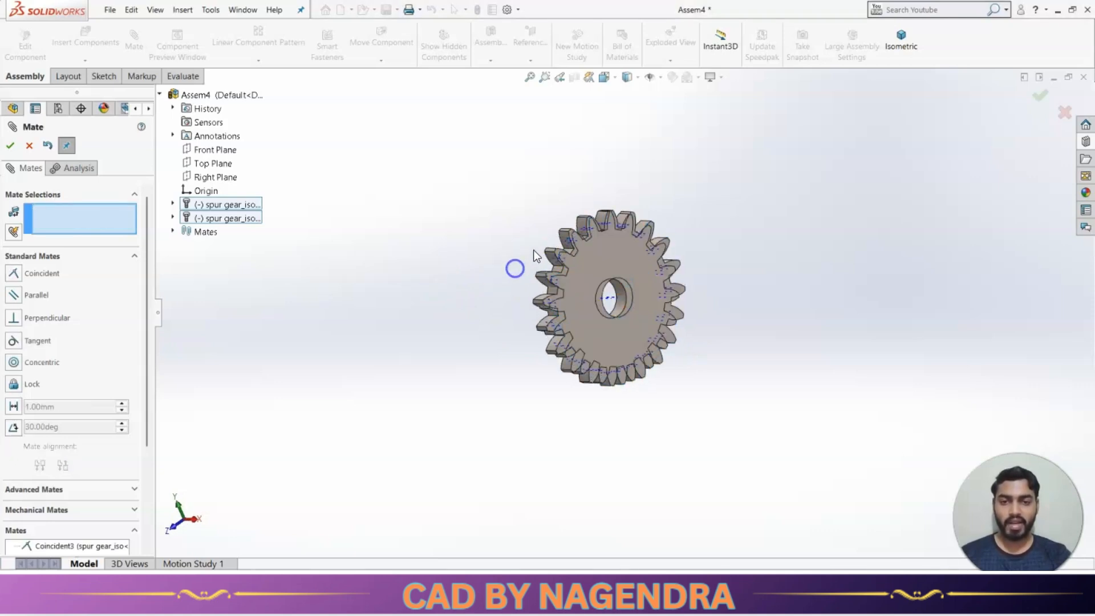
pyautogui.moveTo(557, 225); pyautogui.dragTo(354, 252)
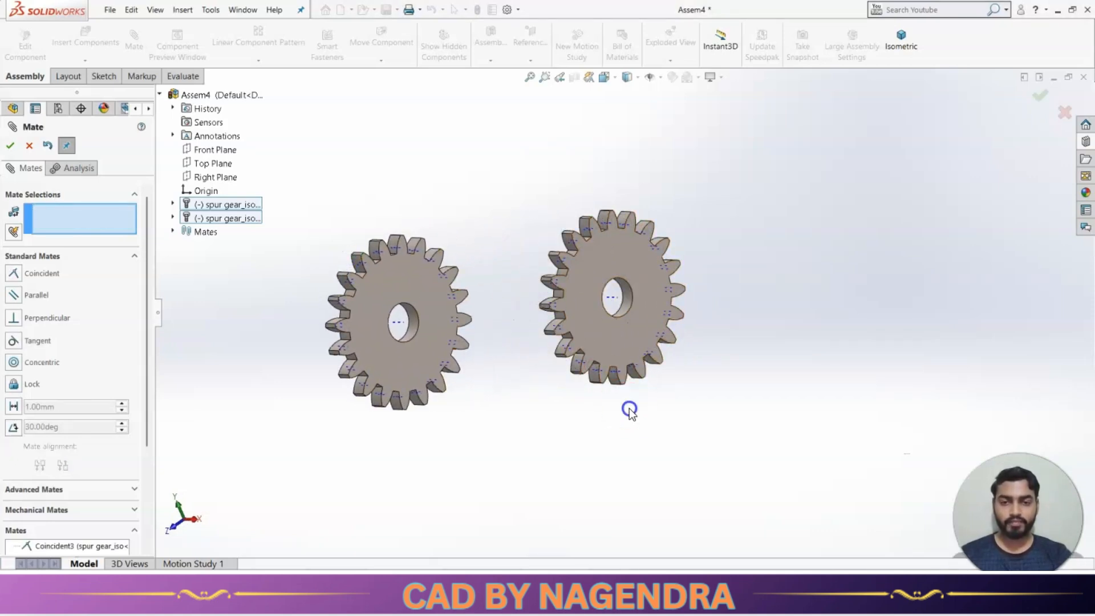
pyautogui.moveTo(594, 416); pyautogui.dragTo(514, 434, button='middle')
pyautogui.rightClick(632, 445)
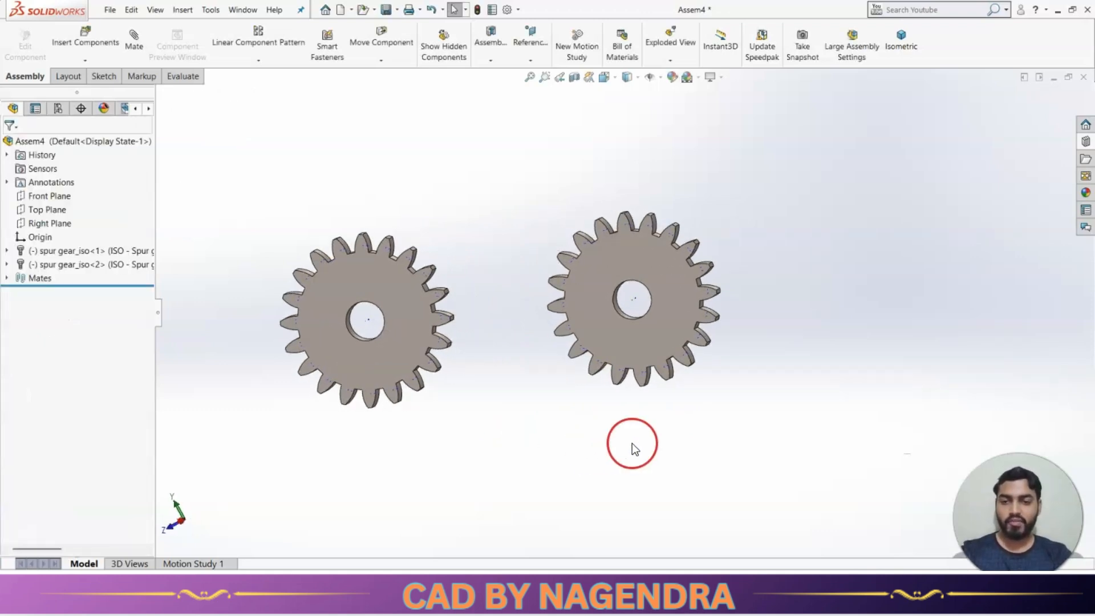
# - In the Right view, move the second gear down beside the first gear with their centres roughly level
pyautogui.hotkey('ctrl', '1')
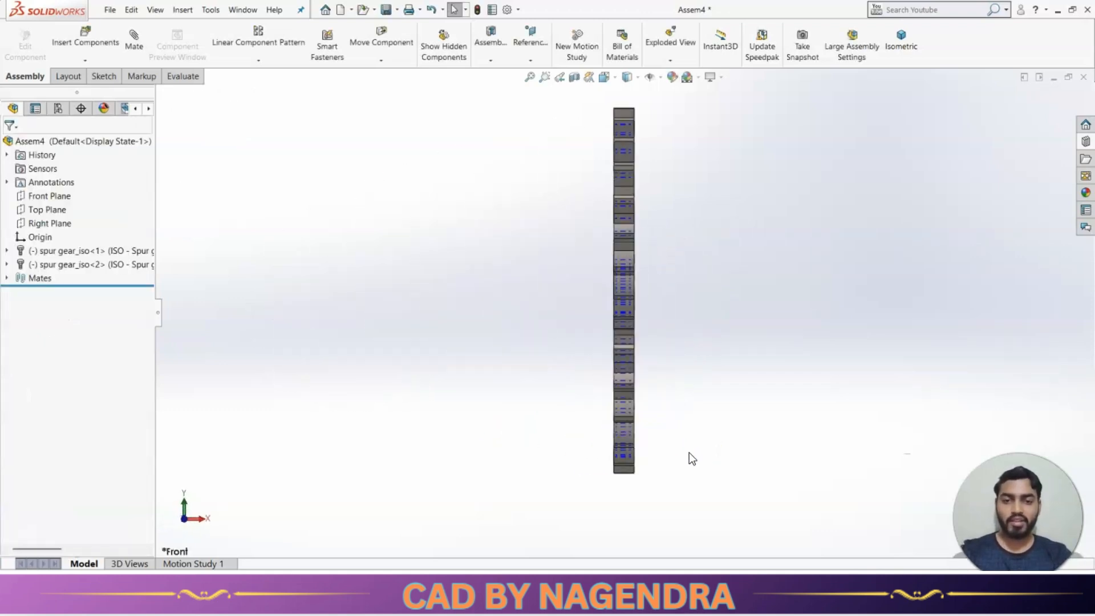
pyautogui.hotkey('ctrl', '3')
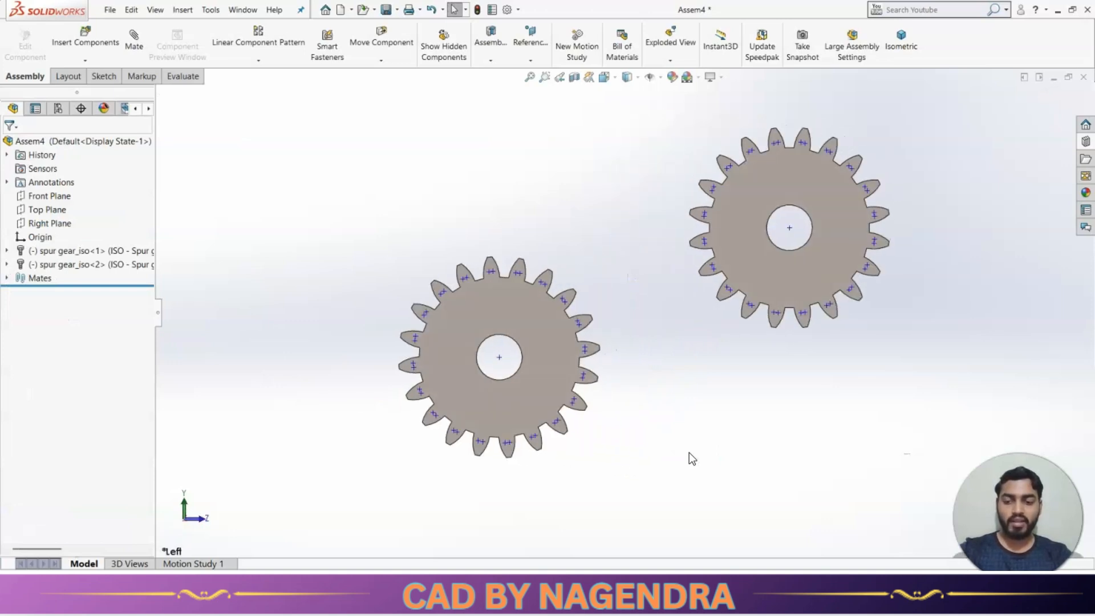
pyautogui.hotkey('ctrl', '4')
pyautogui.scroll(2, 676, 361)
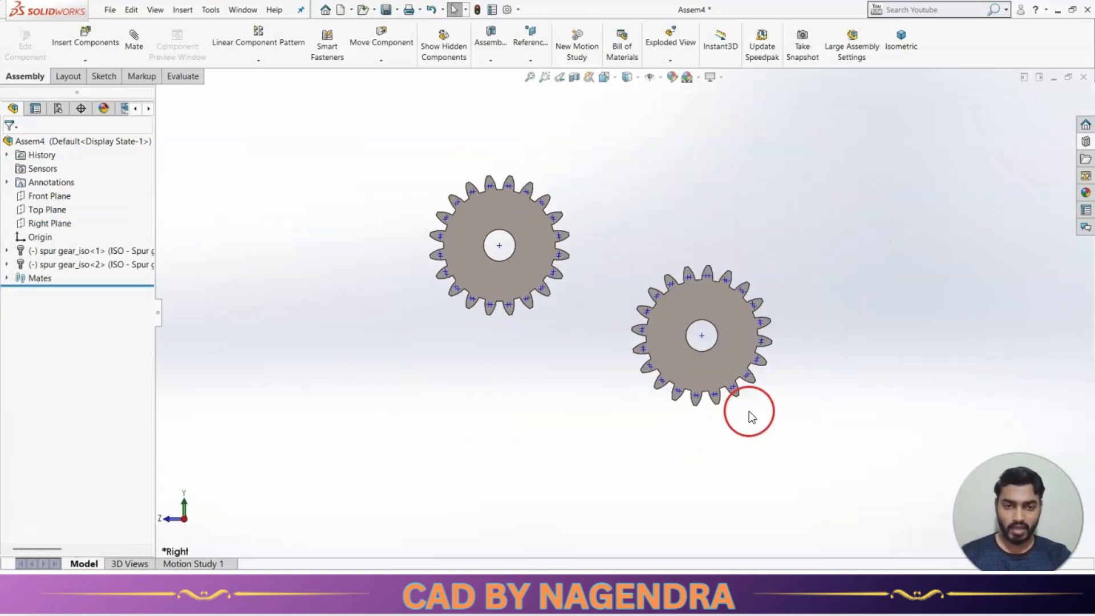
pyautogui.scroll(-2, 748, 411)
pyautogui.moveTo(435, 211); pyautogui.dragTo(547, 431)
# - Rotate the first gear and shift the second gear closer until their teeth mesh
pyautogui.click(581, 344)
pyautogui.moveTo(592, 297); pyautogui.dragTo(600, 340)
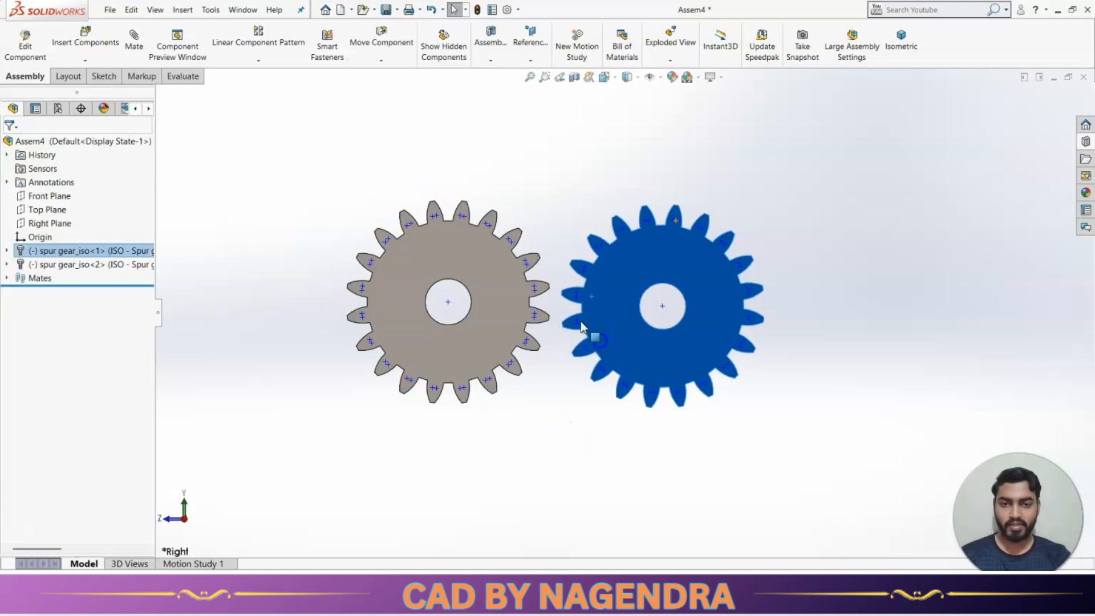
pyautogui.moveTo(513, 325); pyautogui.dragTo(539, 346)
pyautogui.moveTo(622, 340); pyautogui.dragTo(607, 337)
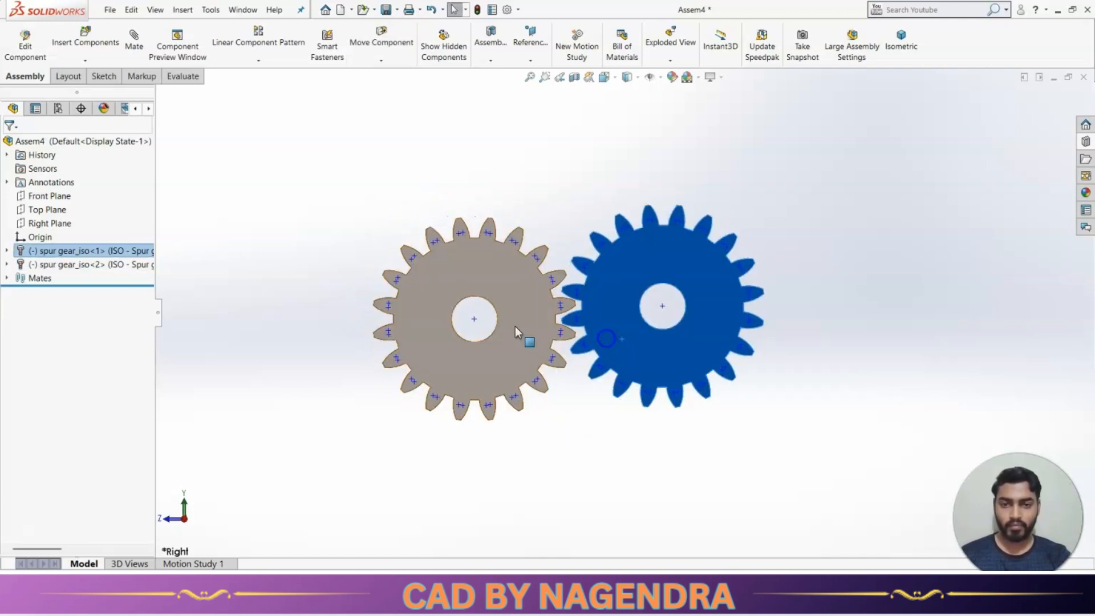
pyautogui.moveTo(440, 296); pyautogui.dragTo(451, 281)
pyautogui.press('Escape')
pyautogui.moveTo(531, 317); pyautogui.dragTo(631, 379)
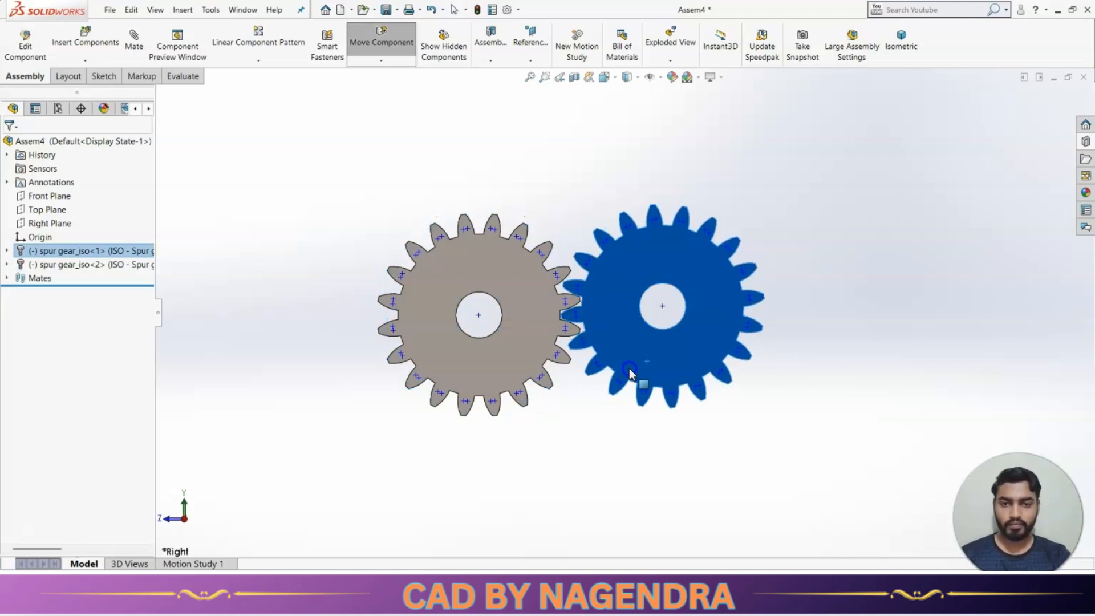
pyautogui.press('Escape')
# - Add a 395 mm distance mate between the bore axes of the two gears
pyautogui.moveTo(739, 404); pyautogui.dragTo(659, 428, button='middle')
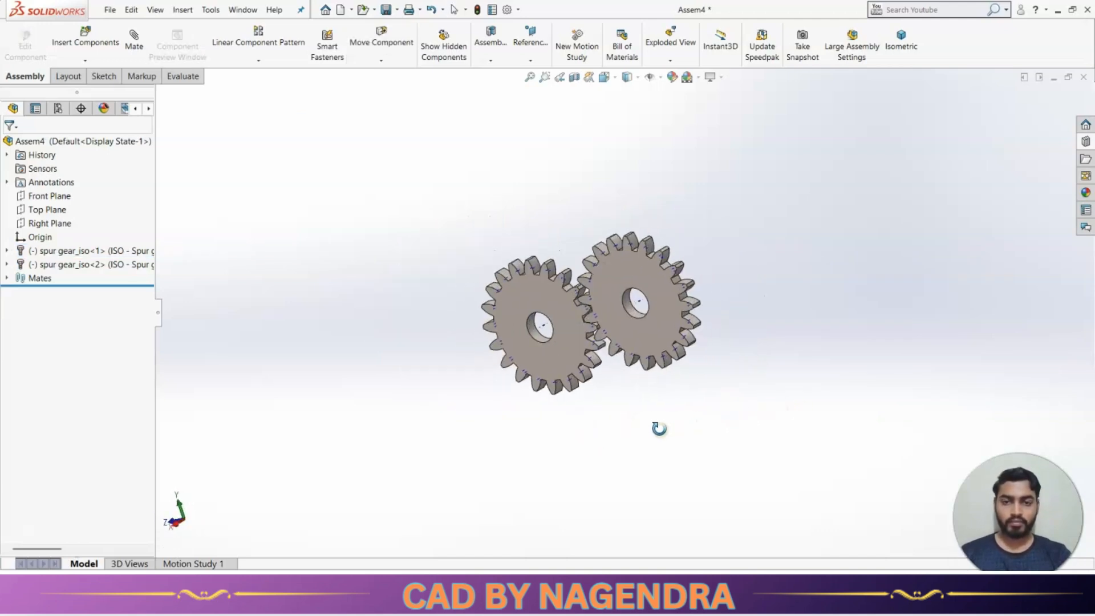
pyautogui.click(907, 63)
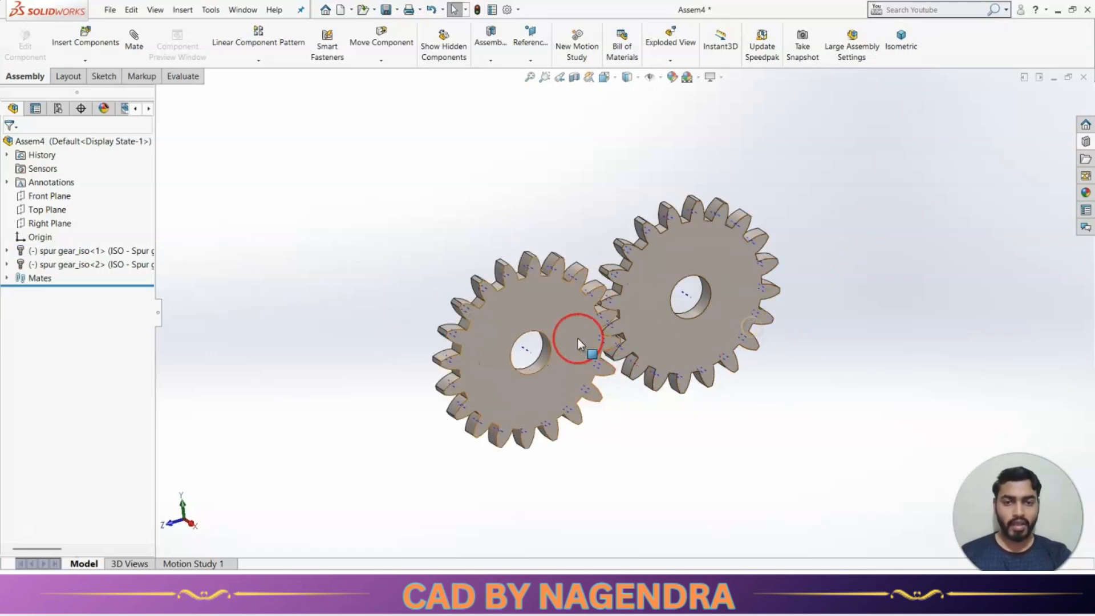
pyautogui.moveTo(683, 414); pyautogui.dragTo(661, 423, button='middle')
pyautogui.click(132, 41)
pyautogui.scroll(-3, 731, 262)
pyautogui.moveTo(715, 295); pyautogui.dragTo(774, 312, button='middle')
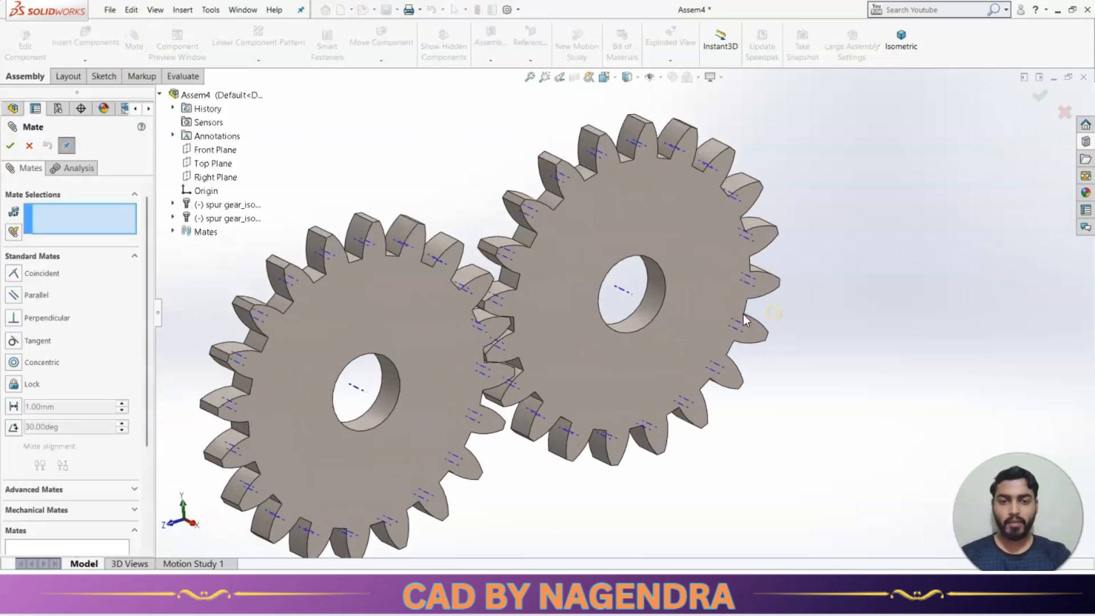
pyautogui.scroll(-3, 628, 297)
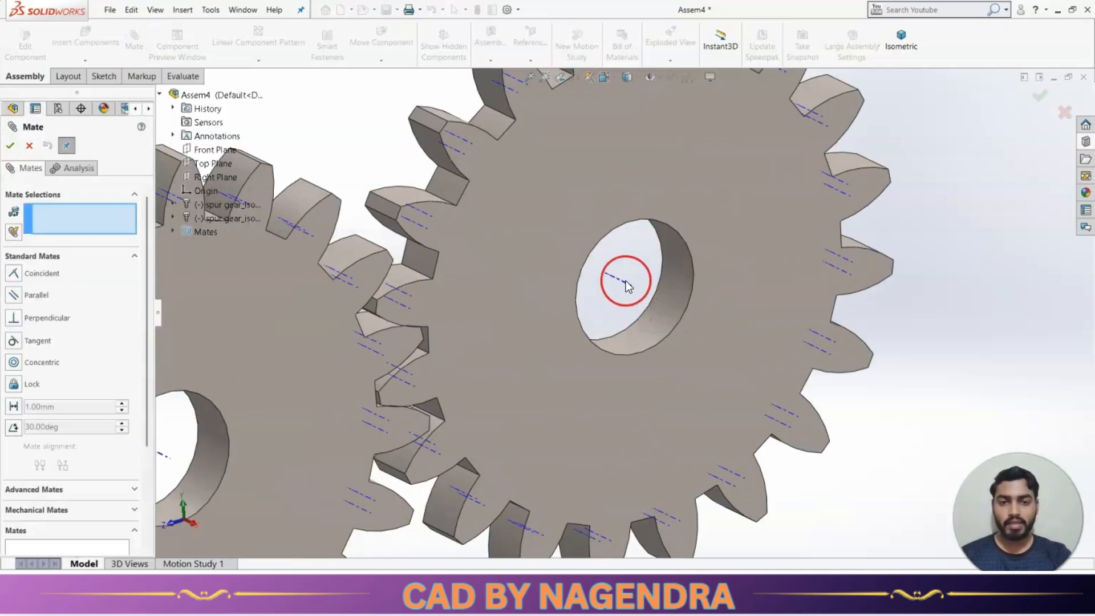
pyautogui.click(622, 283)
pyautogui.scroll(4, 583, 321)
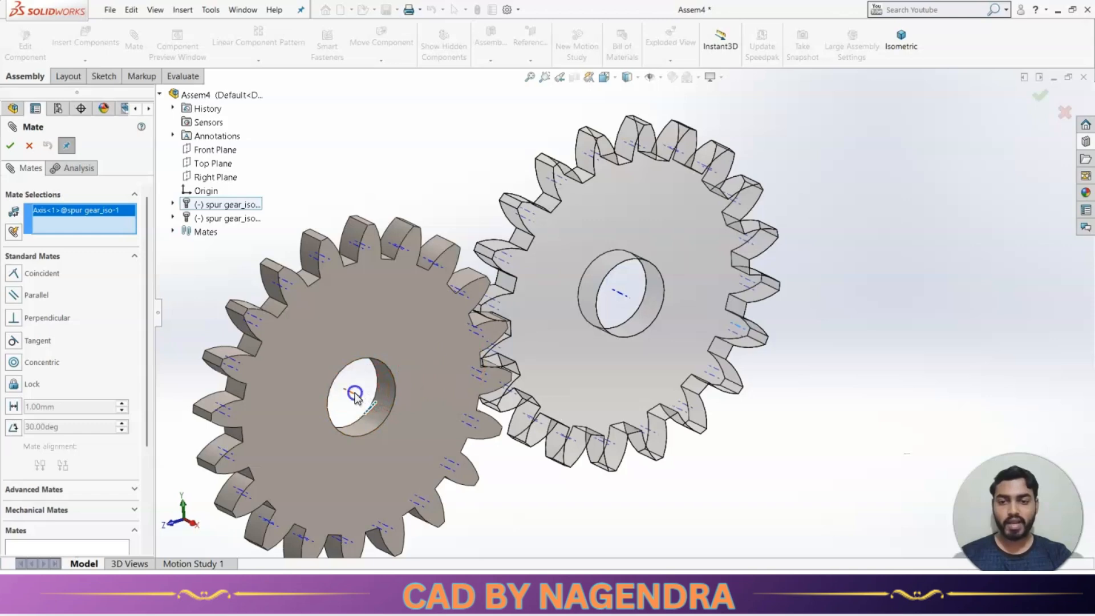
pyautogui.click(355, 394)
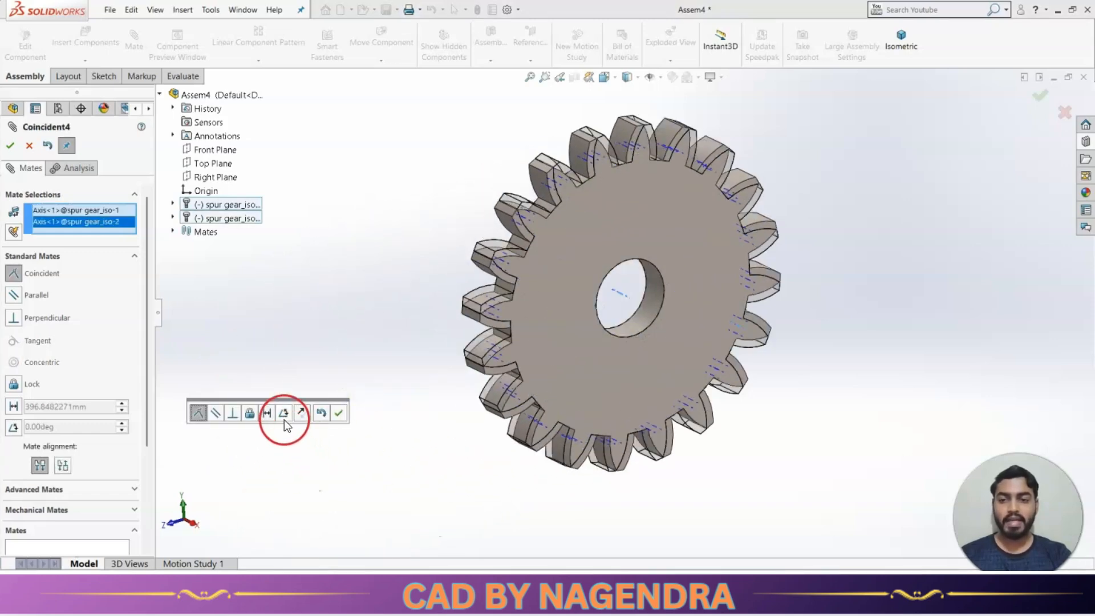
pyautogui.click(268, 415)
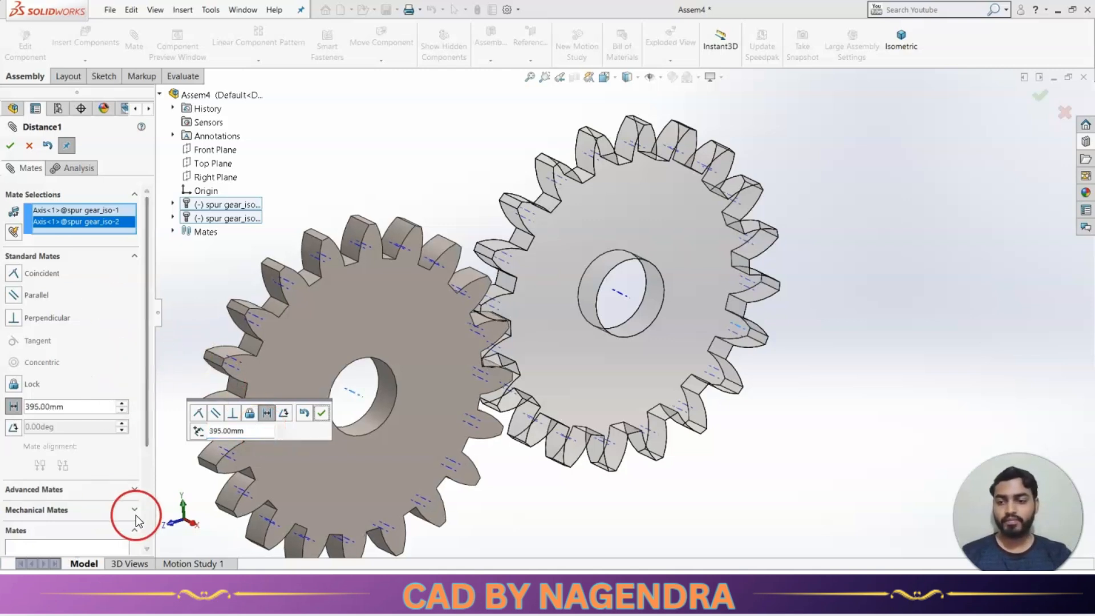
pyautogui.click(322, 415)
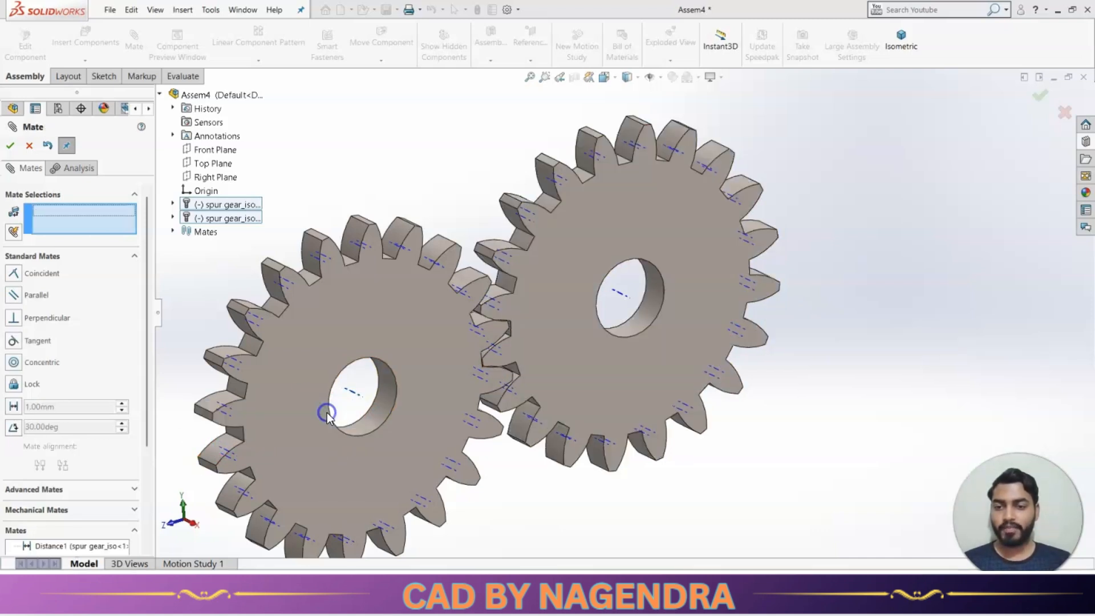
pyautogui.click(10, 145)
pyautogui.click(437, 159)
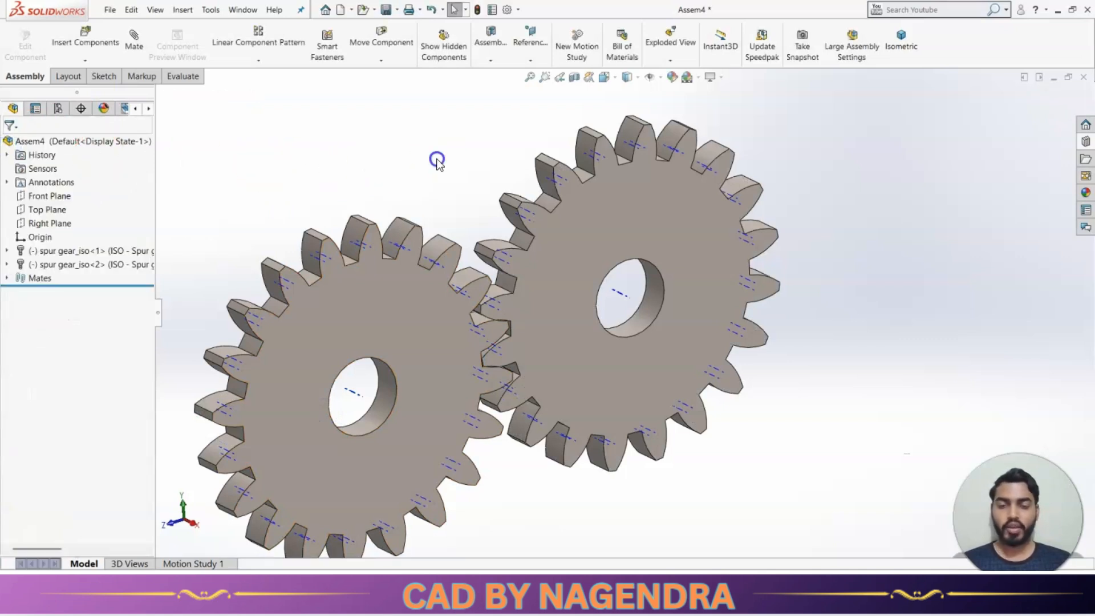
# - Examine the meshing teeth of the two gears from several angles and up close
pyautogui.scroll(4, 764, 243)
pyautogui.scroll(-3, 457, 383)
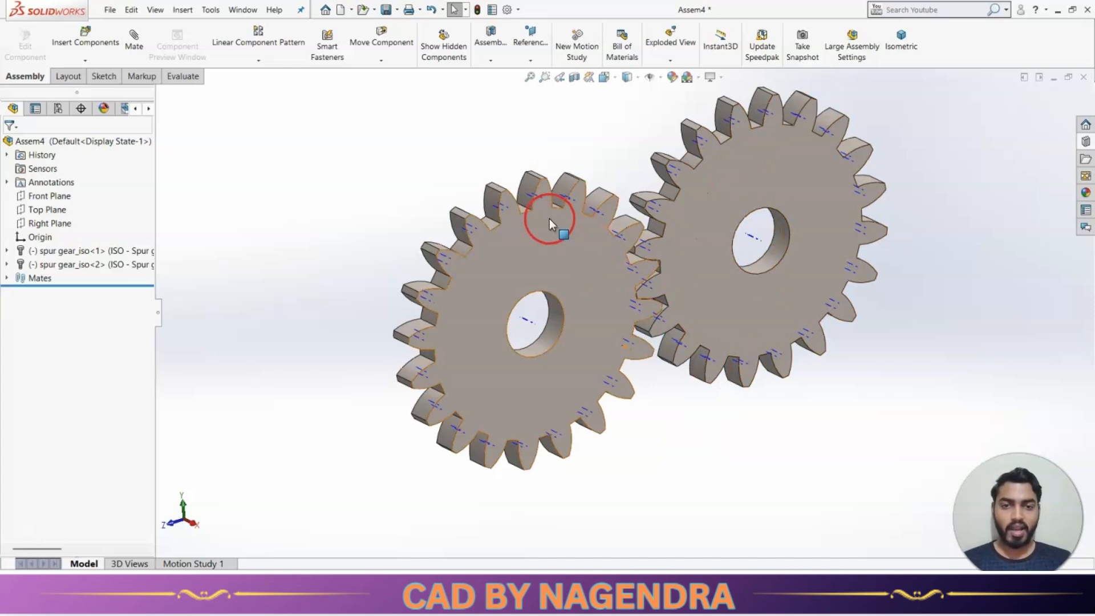
pyautogui.moveTo(618, 316); pyautogui.dragTo(654, 455, button='middle')
pyautogui.moveTo(803, 432); pyautogui.dragTo(785, 402, button='middle')
pyautogui.scroll(-1, 673, 440)
pyautogui.moveTo(644, 367); pyautogui.dragTo(711, 393, button='middle')
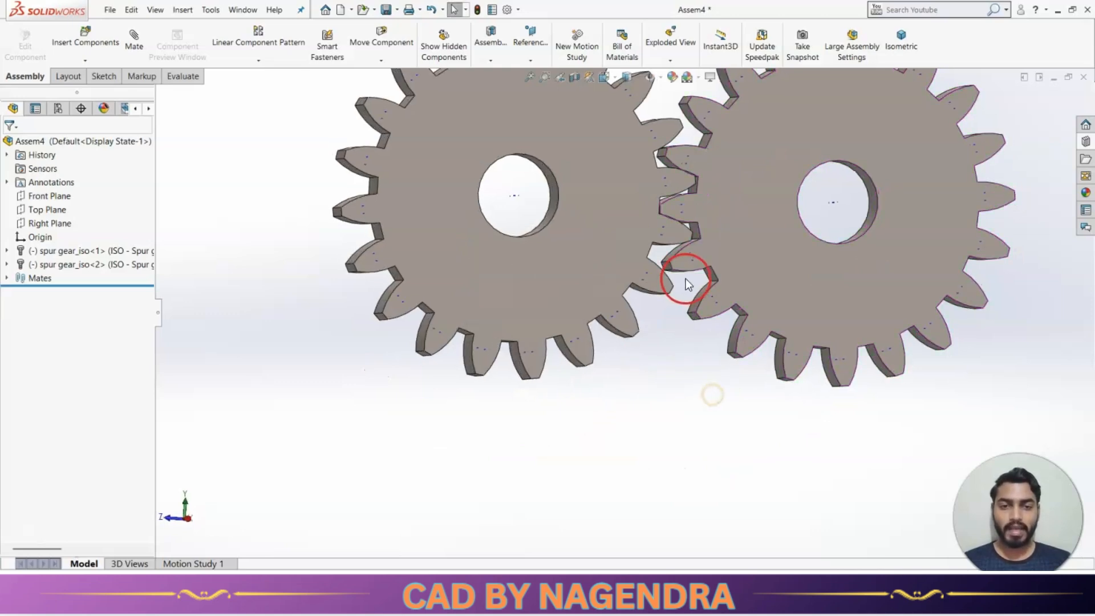
pyautogui.scroll(2, 685, 279)
pyautogui.scroll(-3, 677, 210)
pyautogui.scroll(3, 620, 254)
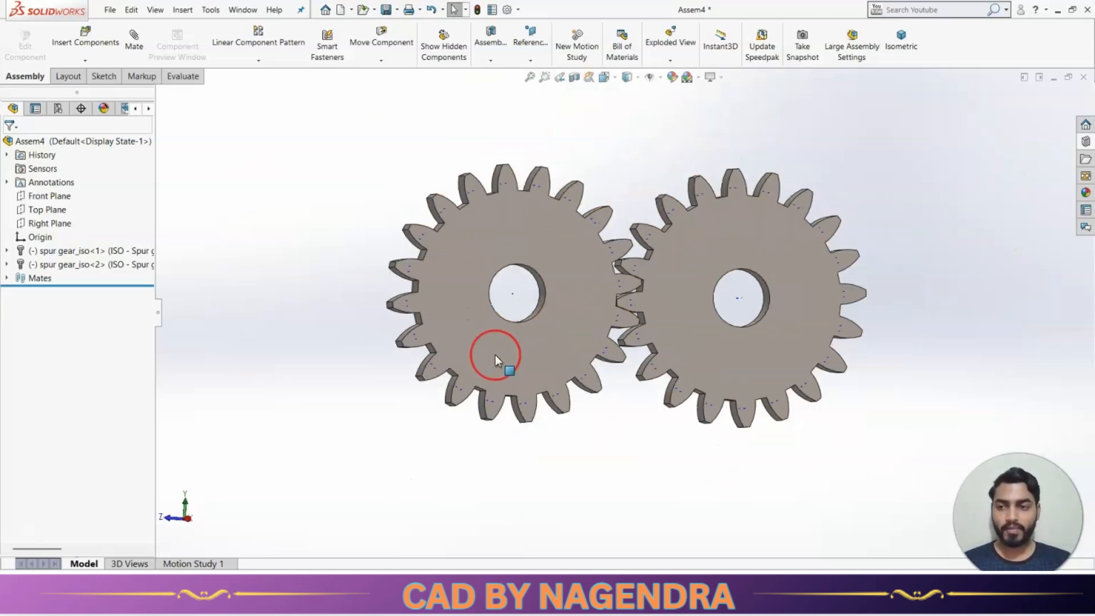
# - Show the TooCutSke sketch under the first gear's ToothCut feature
pyautogui.click(7, 251)
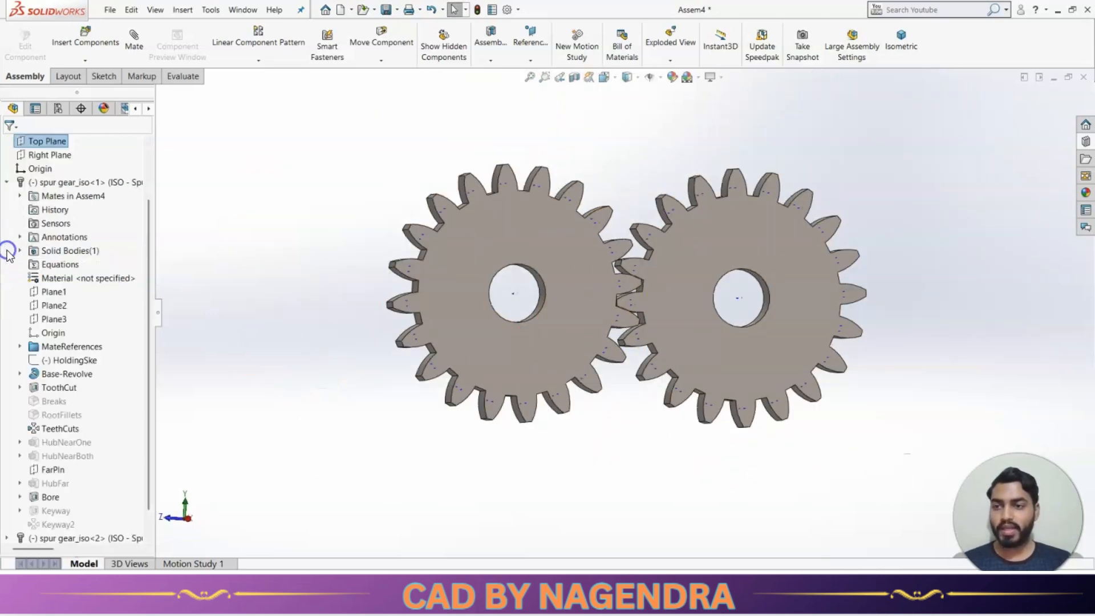
pyautogui.scroll(-1, 121, 312)
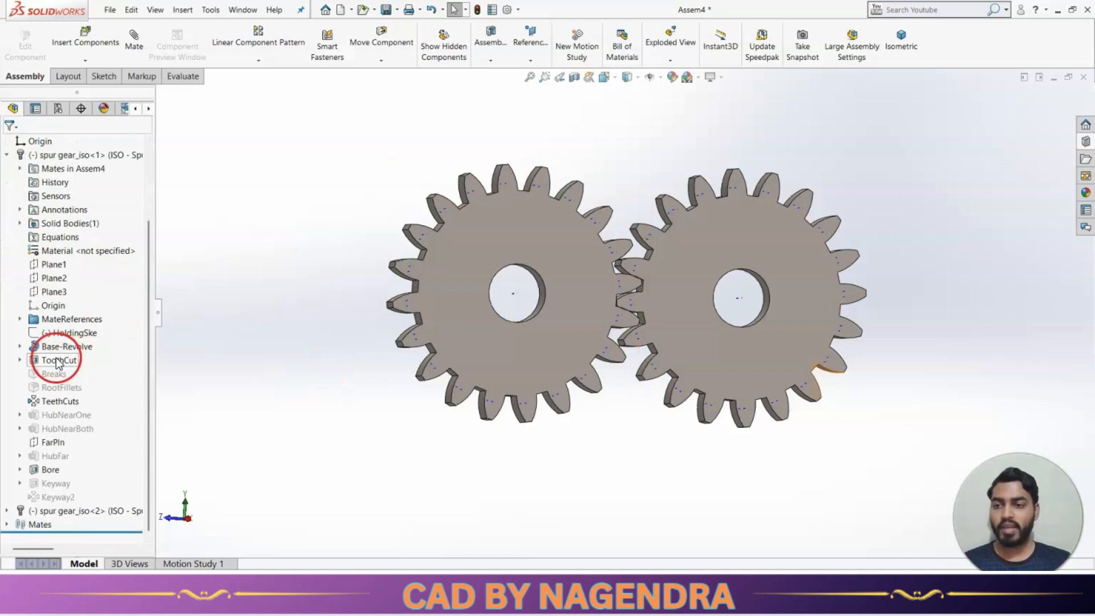
pyautogui.click(20, 359)
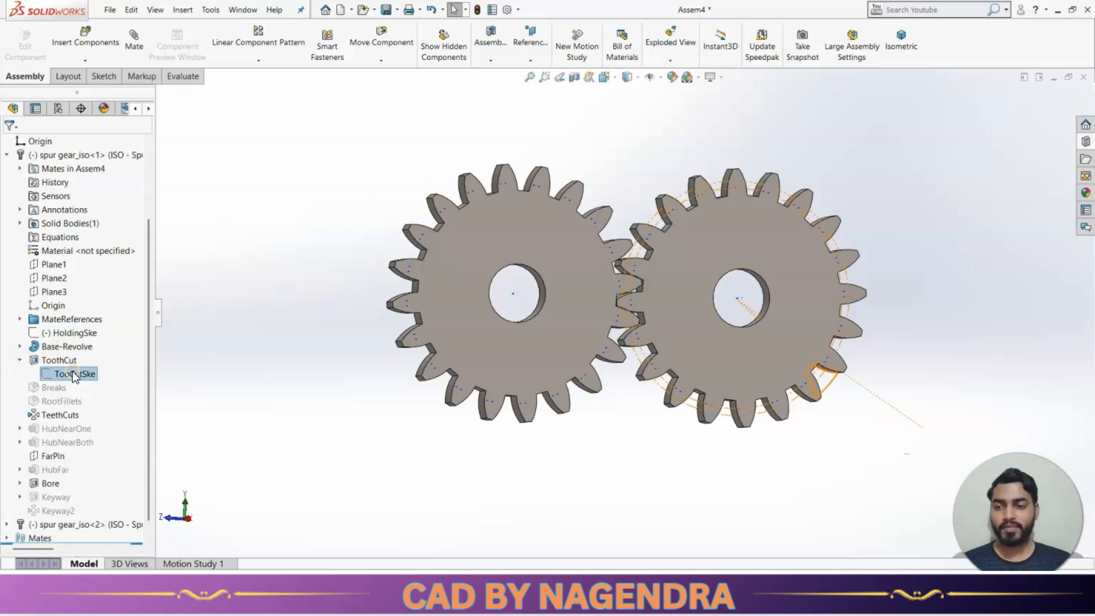
pyautogui.rightClick(73, 376)
pyautogui.click(87, 354)
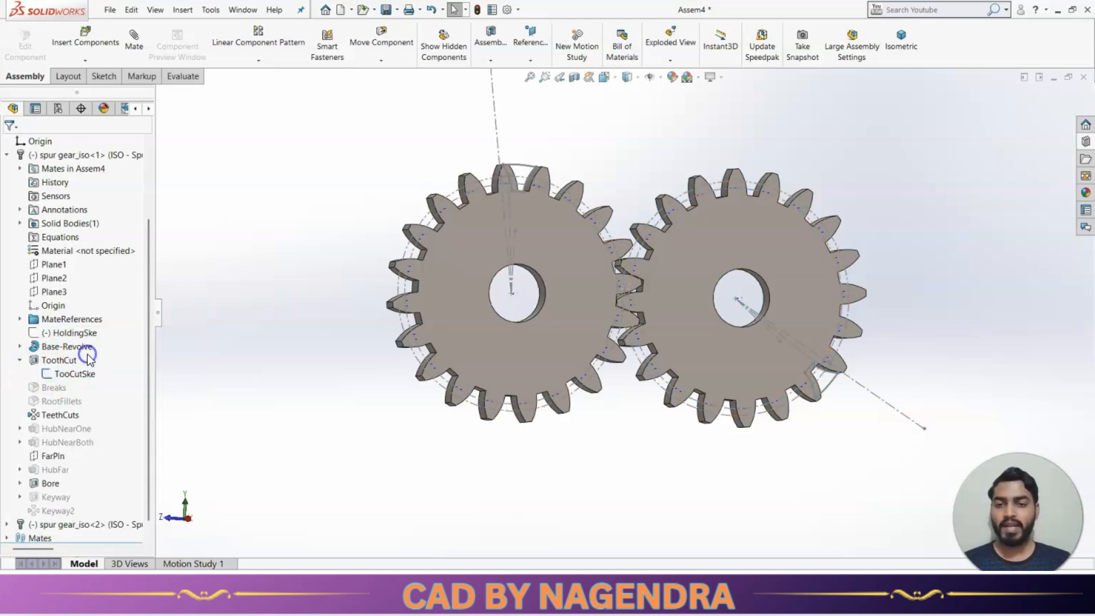
pyautogui.scroll(2, 18, 255)
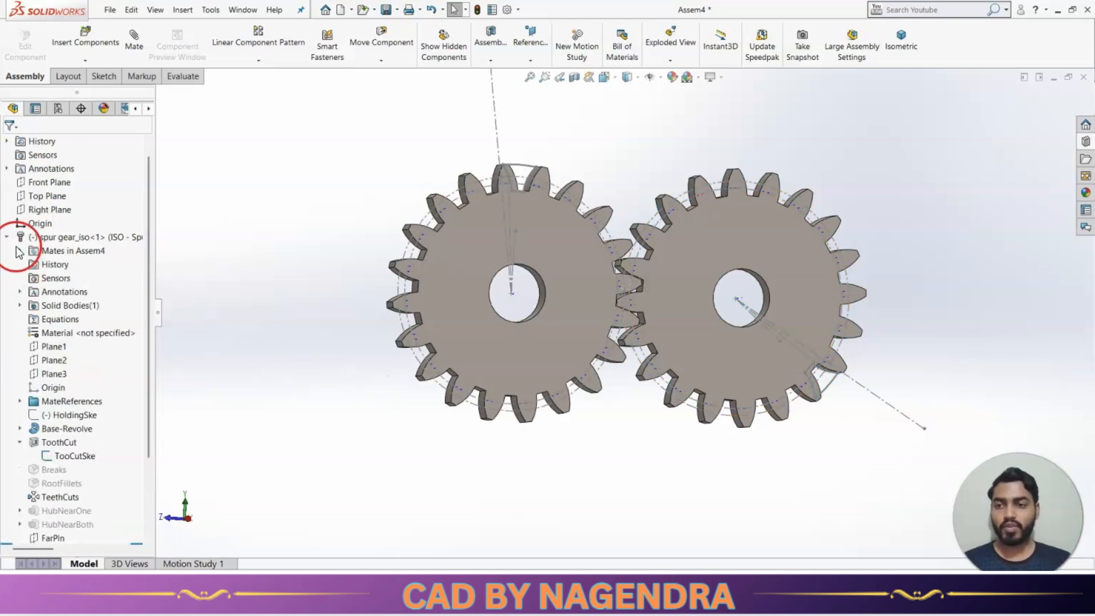
pyautogui.click(8, 237)
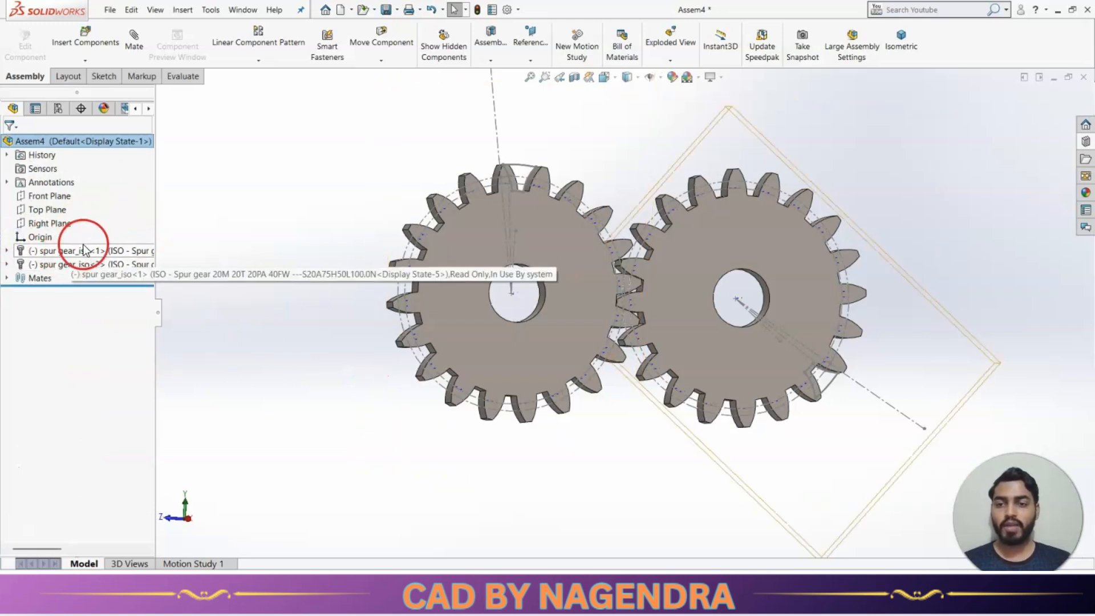
# - Examine how the sketch circles of the two gears meet in the meshing zone
pyautogui.moveTo(573, 190); pyautogui.dragTo(624, 318)
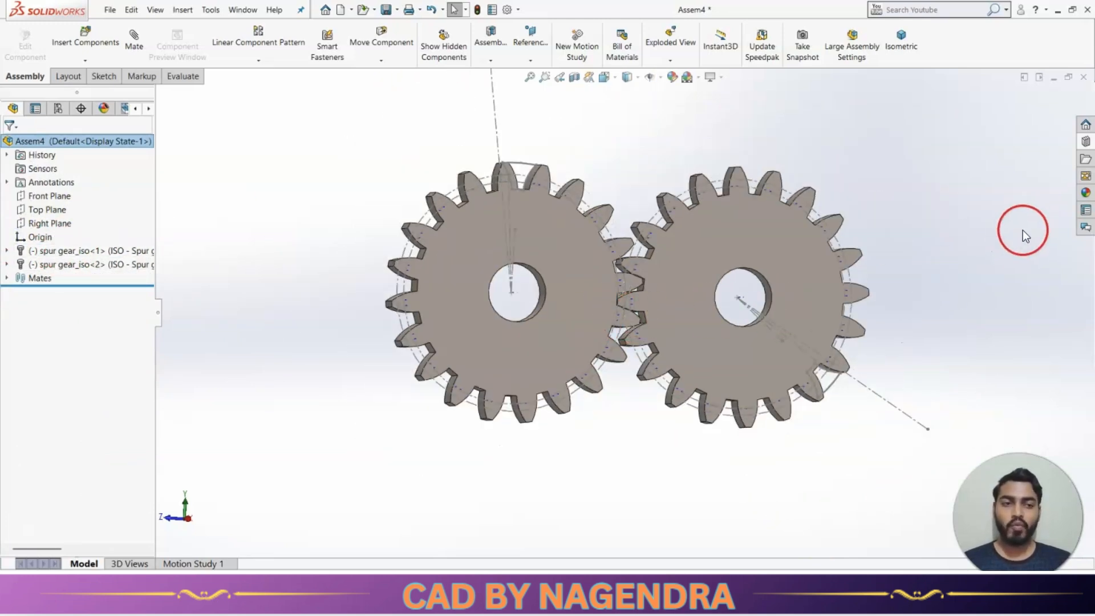
pyautogui.moveTo(556, 461)
pyautogui.mouseDown(button='middle')
pyautogui.moveTo(572, 483)
pyautogui.moveTo(552, 479)
pyautogui.mouseUp(button='middle')
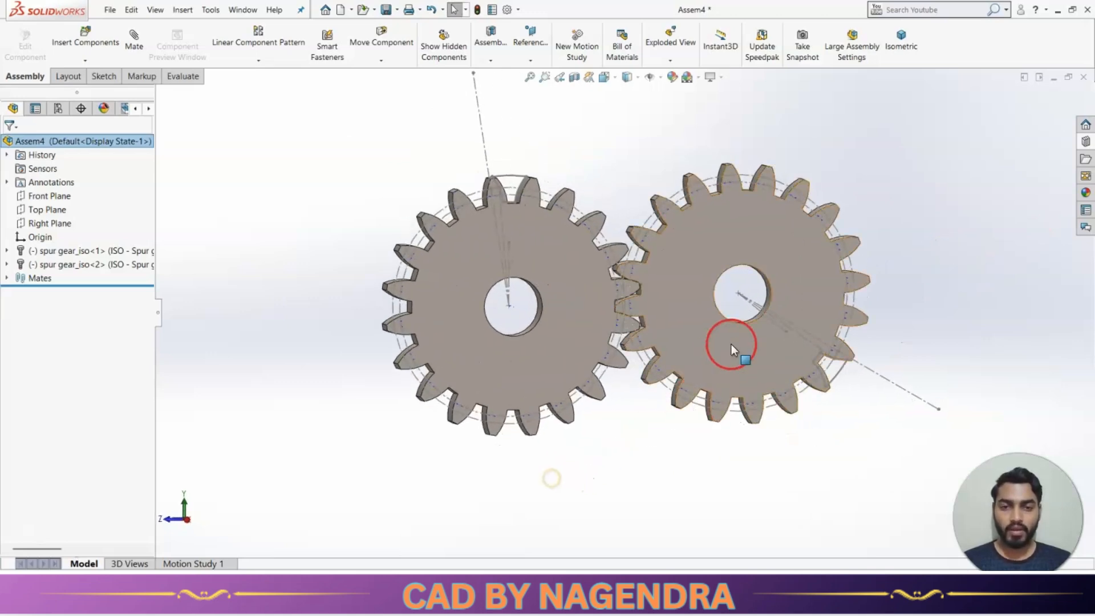
pyautogui.scroll(-4, 723, 354)
pyautogui.moveTo(637, 326); pyautogui.dragTo(623, 332, button='middle')
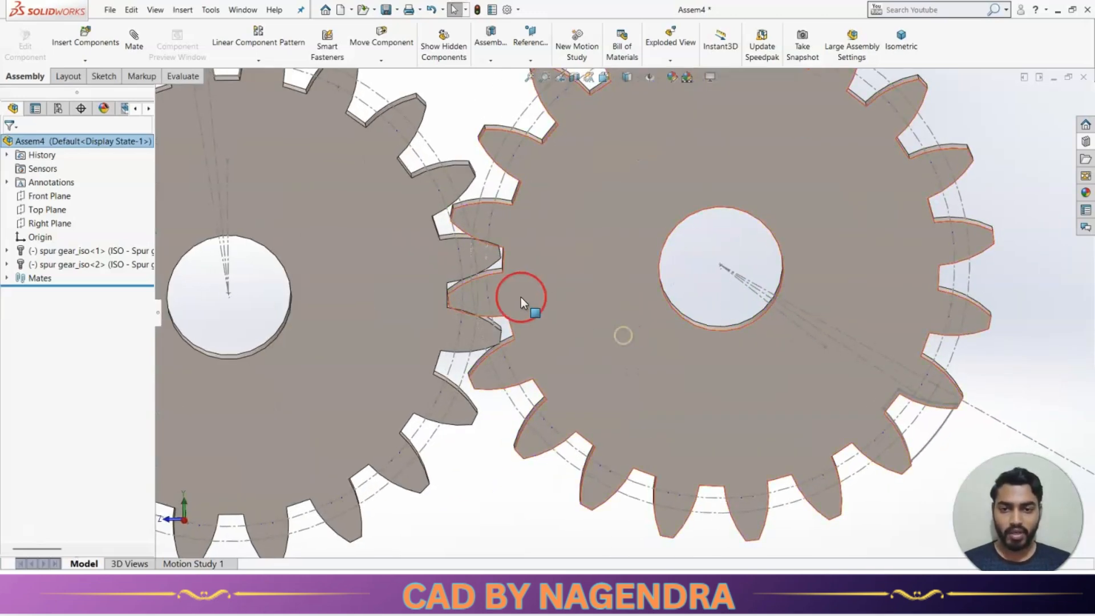
pyautogui.scroll(-2, 466, 283)
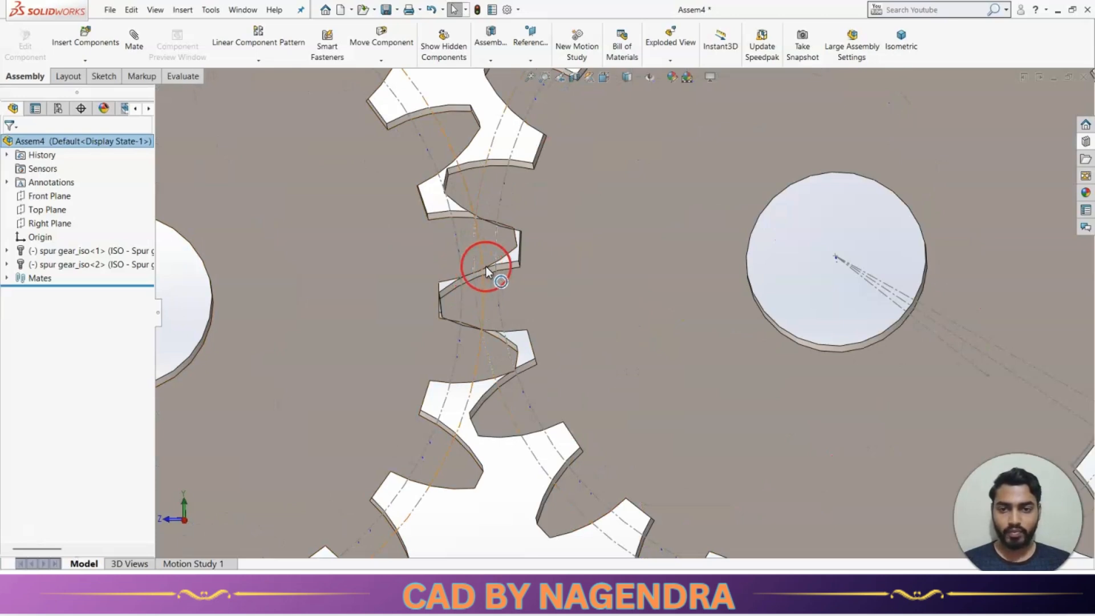
pyautogui.scroll(5, 485, 266)
# - Add a gear mate between the pitch circles of the two gears' tooth-cut sketches, at a 400 mm : 400 mm ratio
pyautogui.click(135, 47)
pyautogui.click(113, 257)
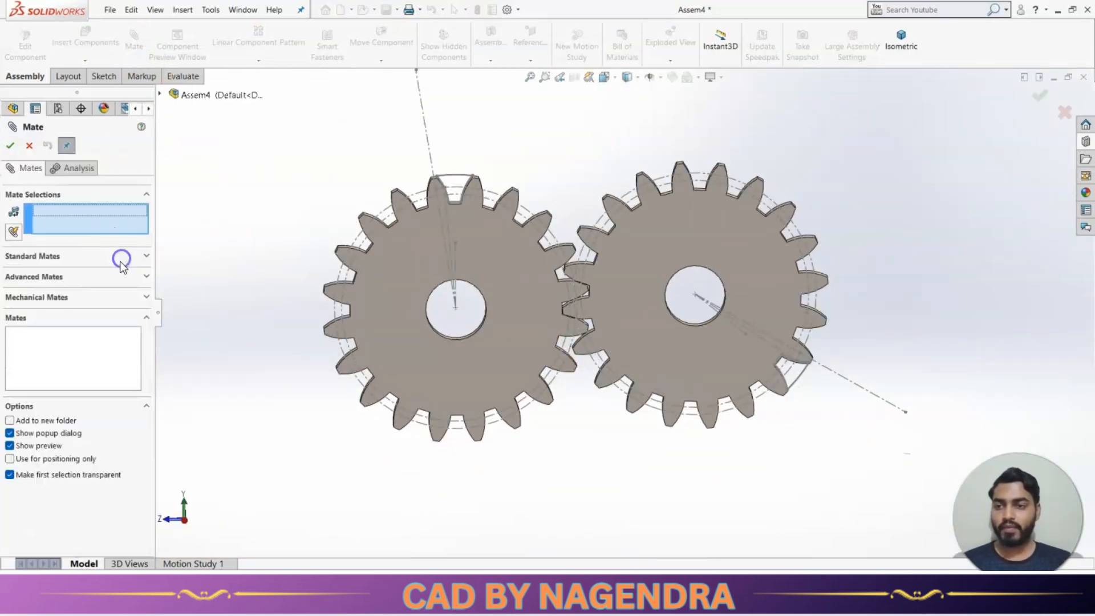
pyautogui.click(137, 296)
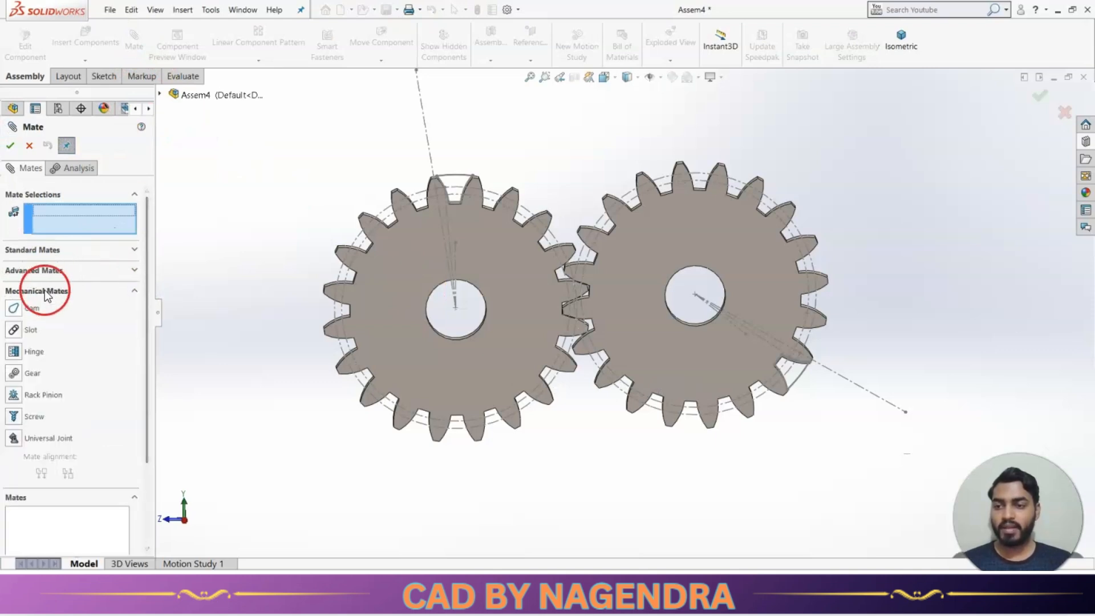
pyautogui.click(14, 373)
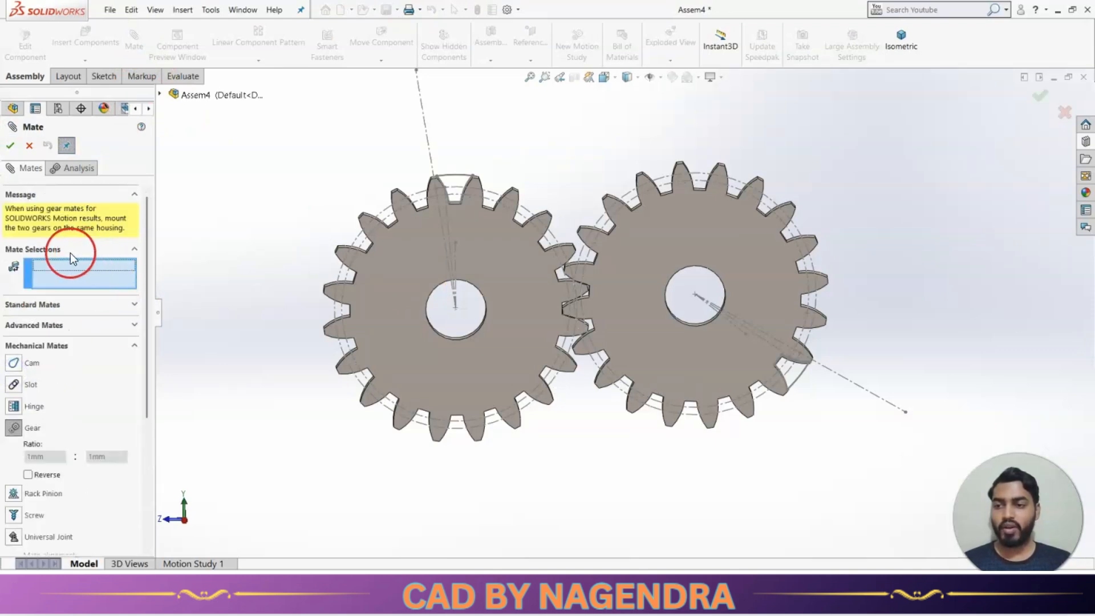
pyautogui.scroll(-10, 599, 301)
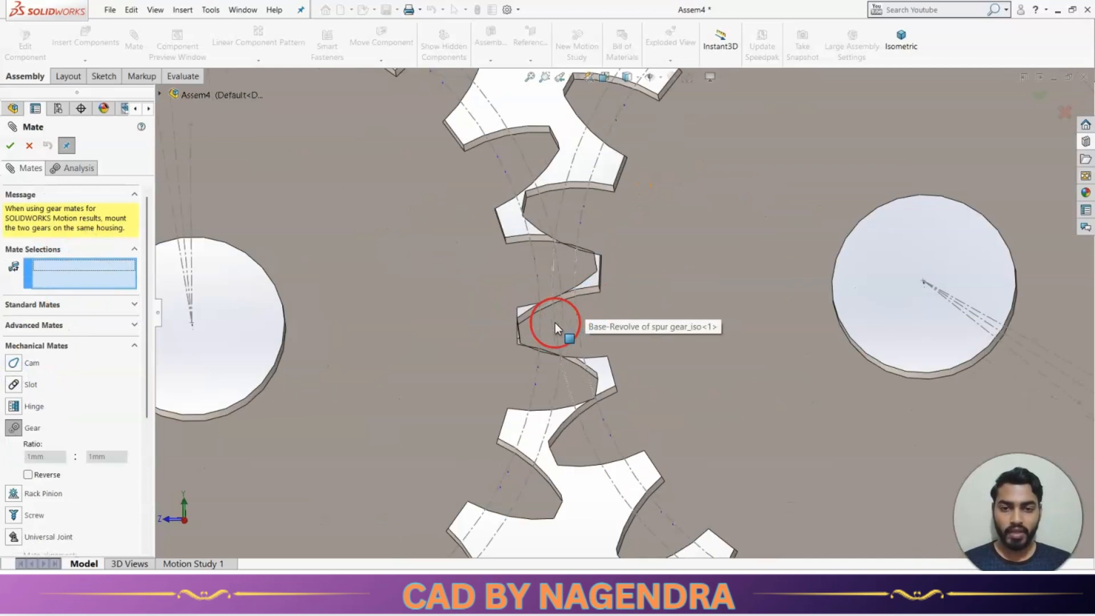
pyautogui.click(557, 219)
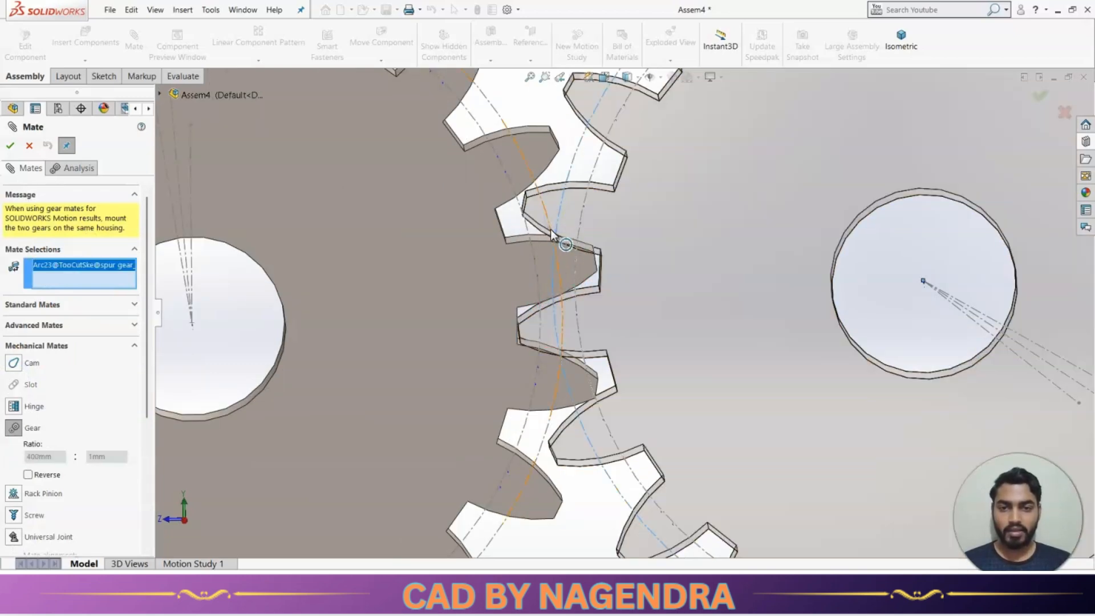
pyautogui.click(552, 236)
pyautogui.scroll(10, 570, 251)
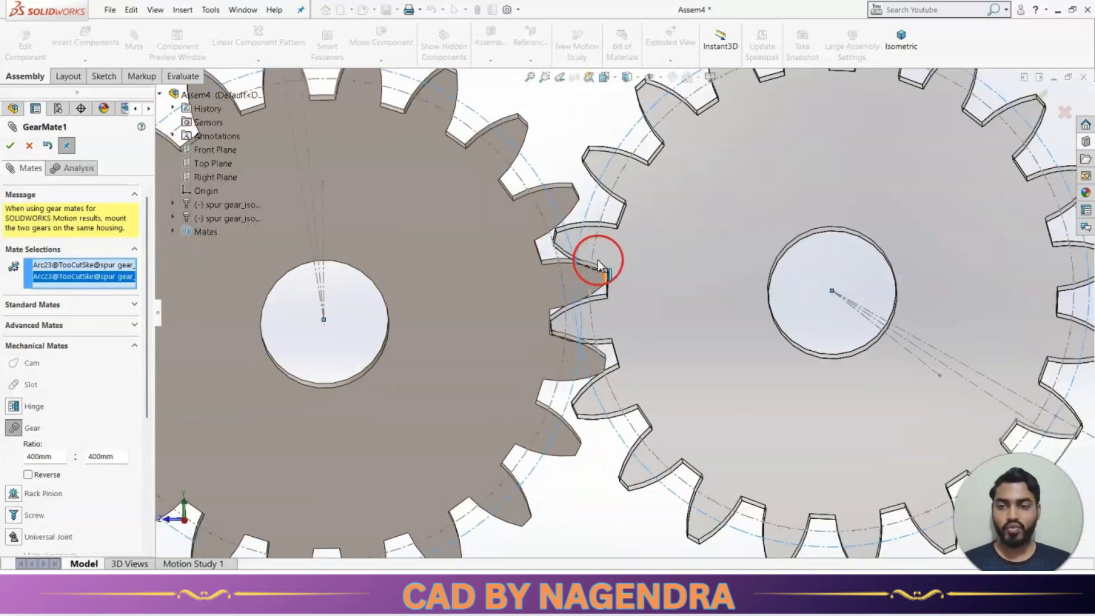
pyautogui.scroll(-3, 599, 264)
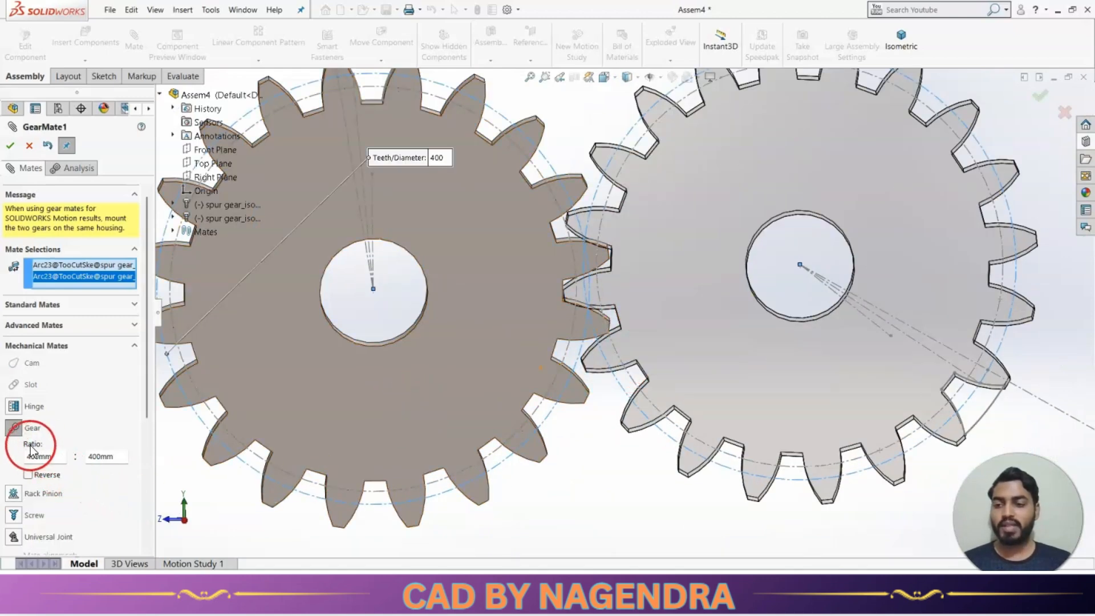
pyautogui.scroll(3, 520, 432)
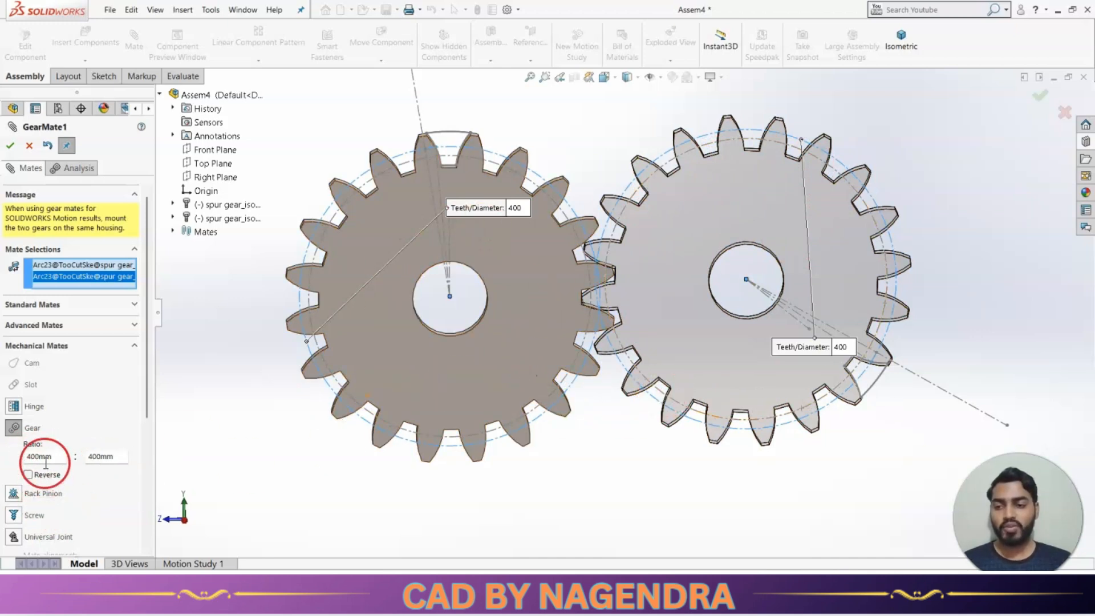
pyautogui.click(9, 146)
pyautogui.click(8, 148)
# - Rotate the first gear by hand in the right view to test how it turns the second gear
pyautogui.scroll(3, 627, 399)
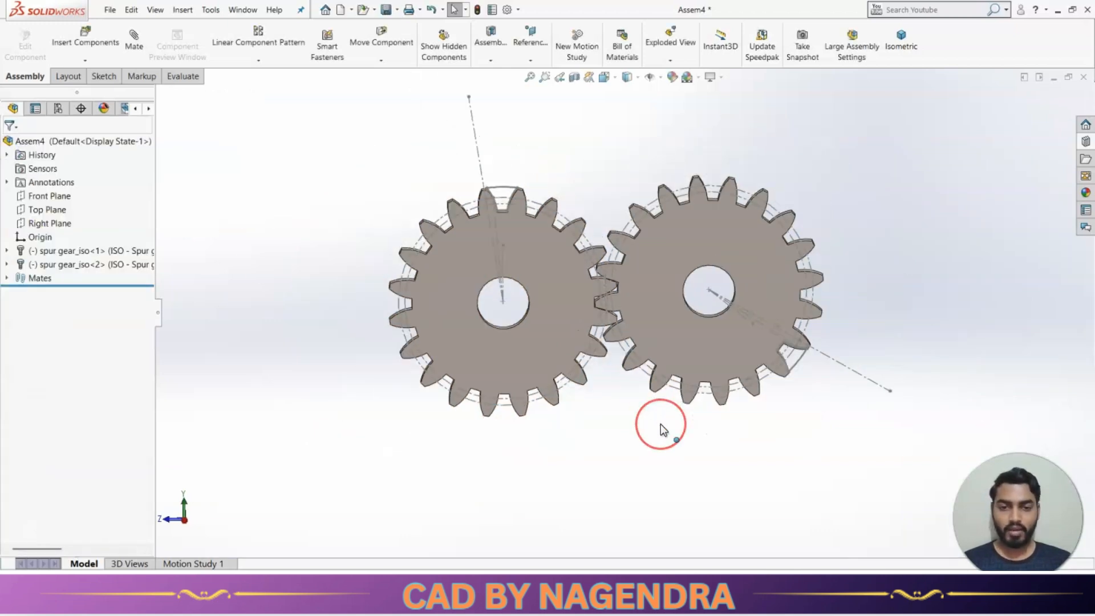
pyautogui.moveTo(660, 445); pyautogui.dragTo(672, 451, button='middle')
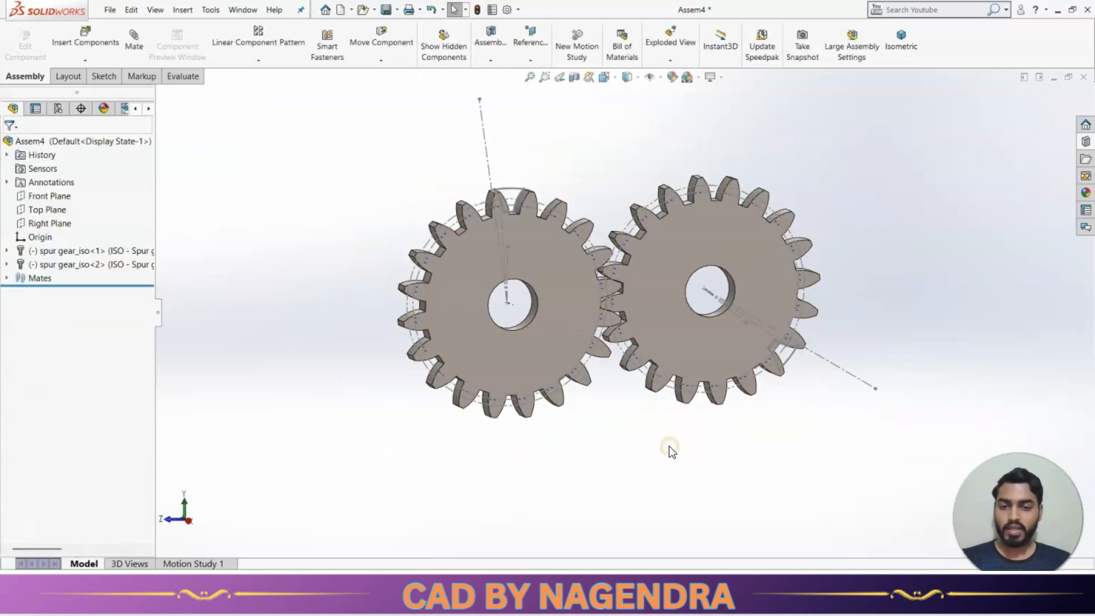
pyautogui.hotkey('ctrl', '4')
pyautogui.scroll(-3, 578, 377)
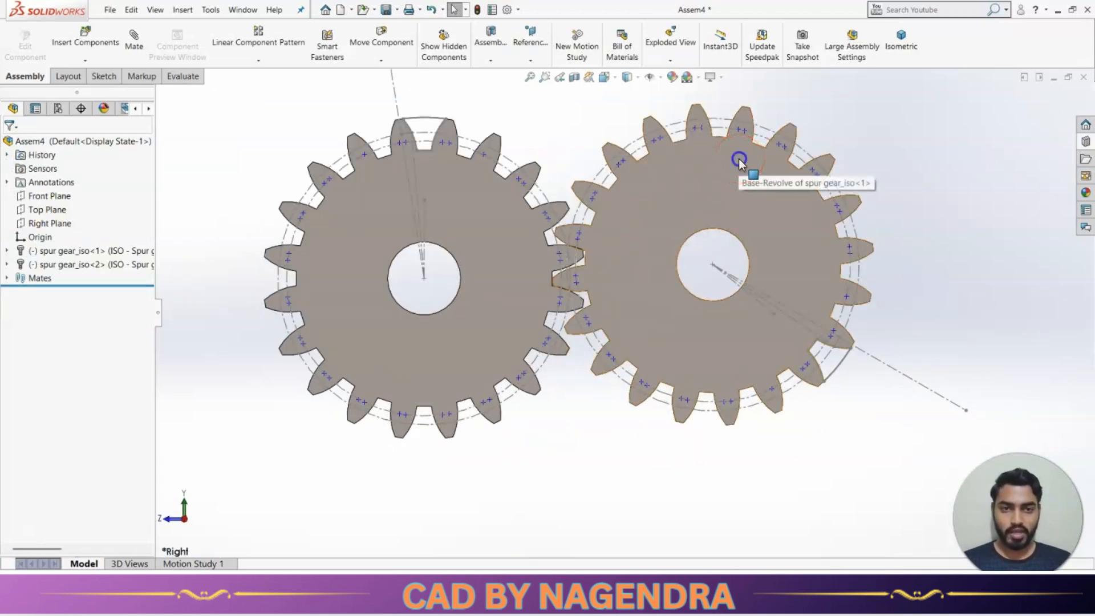
pyautogui.moveTo(738, 159); pyautogui.dragTo(625, 430)
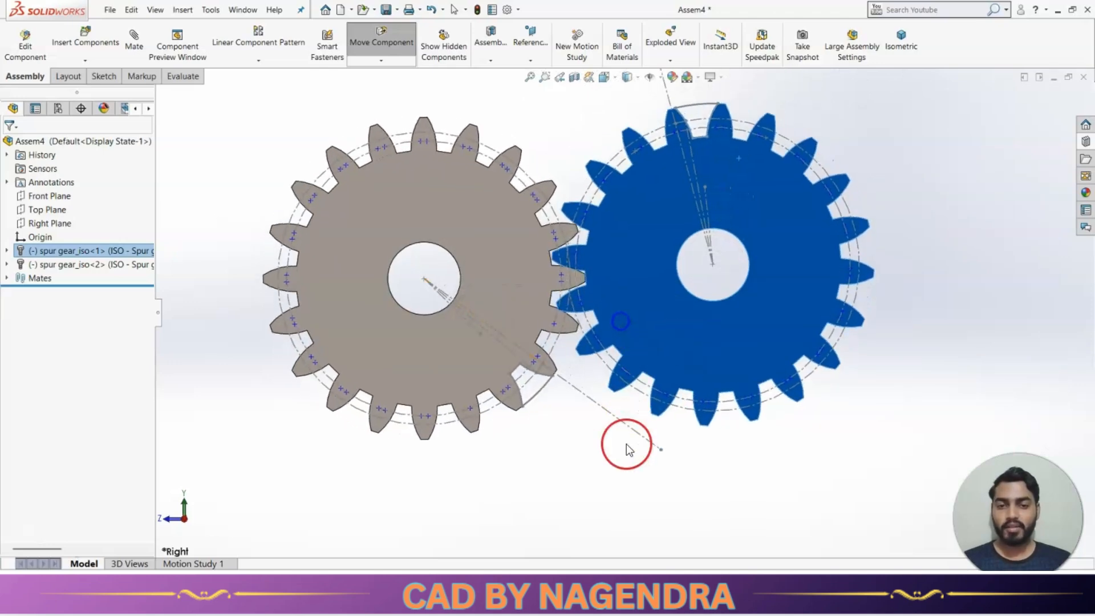
pyautogui.press('Escape')
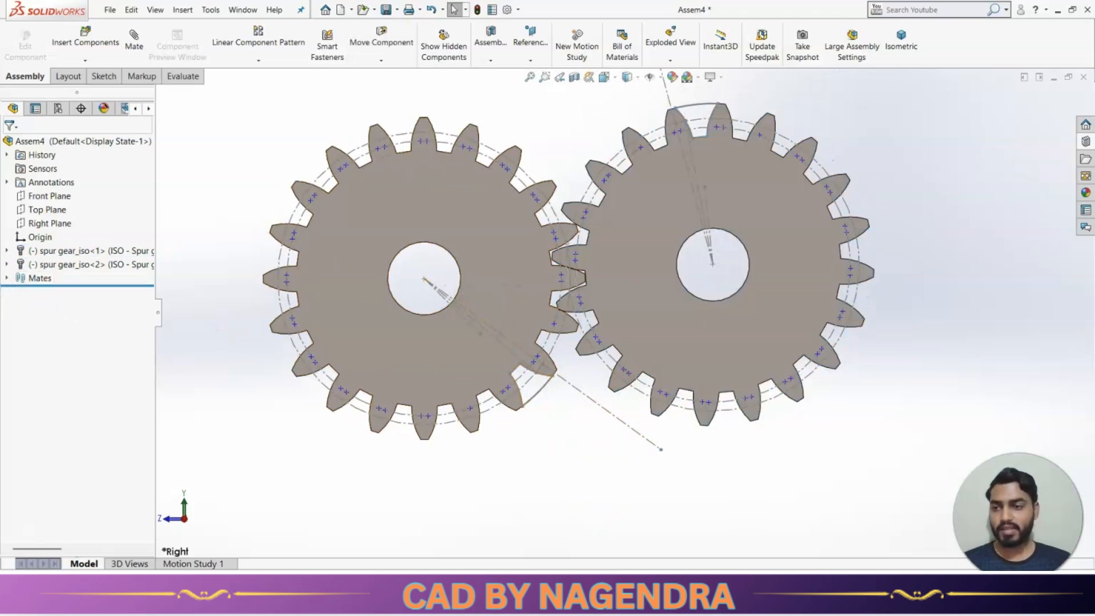
# - Hide the TooCutSke sketch under the first gear's ToothCut feature
pyautogui.click(8, 251)
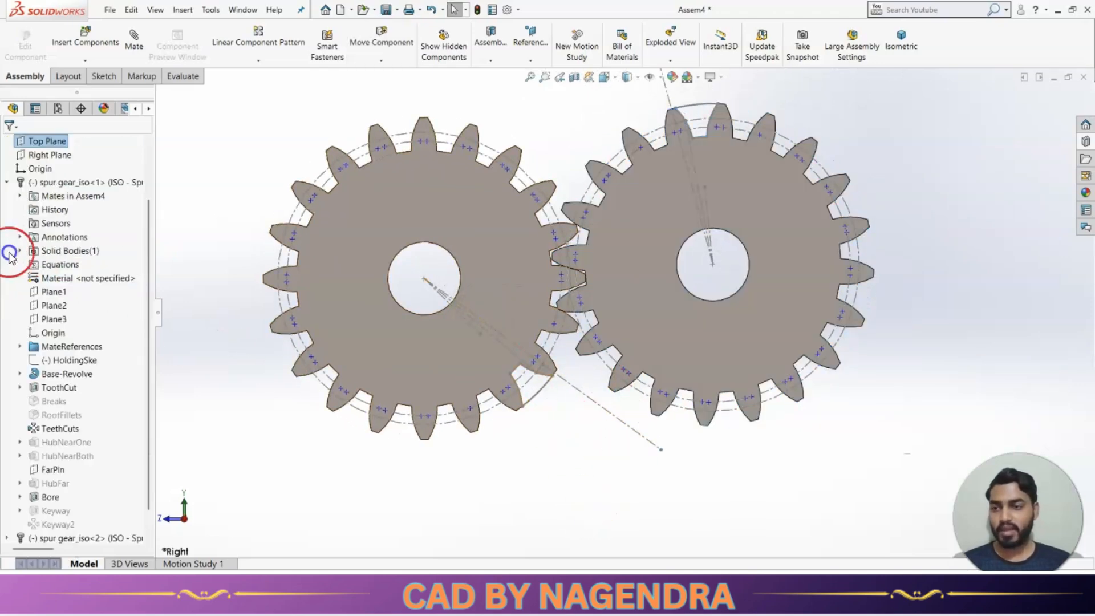
pyautogui.click(19, 387)
pyautogui.rightClick(82, 407)
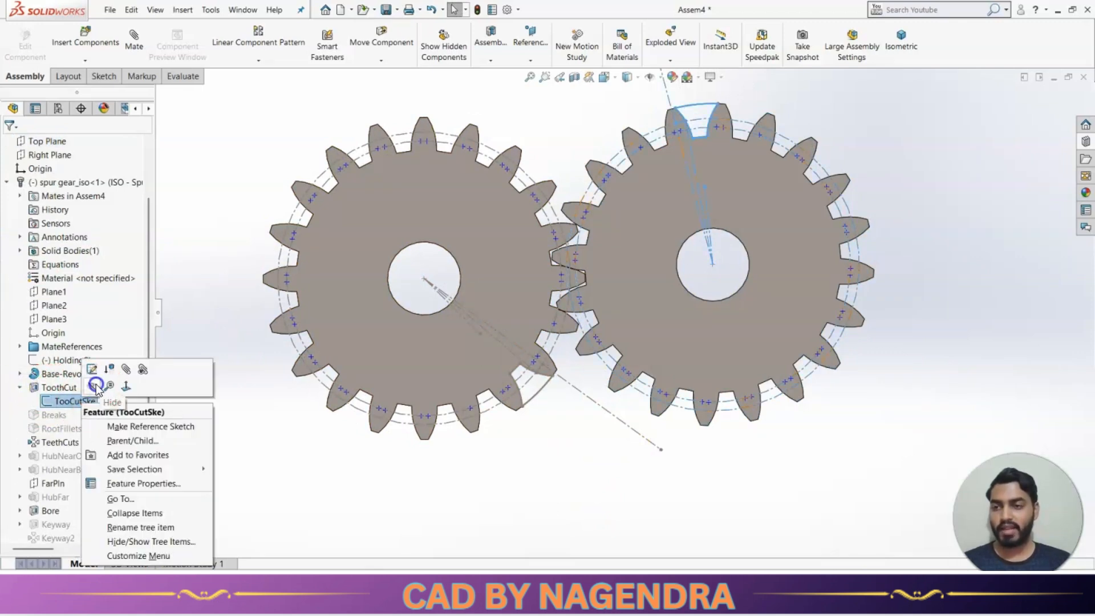
pyautogui.click(95, 385)
pyautogui.click(7, 182)
pyautogui.click(230, 149)
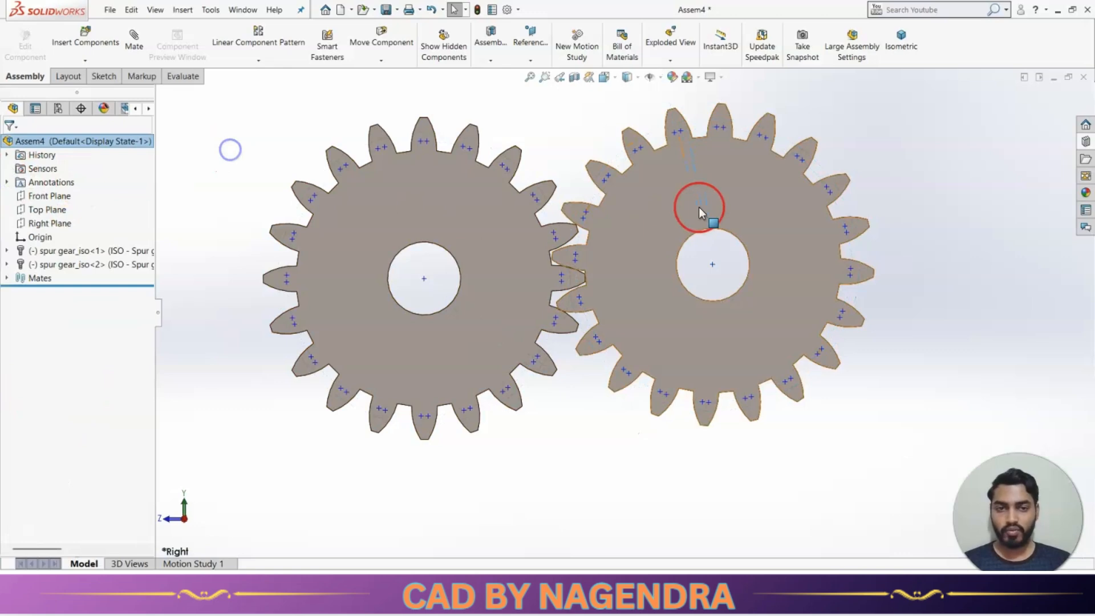
# - Turn the first gear again without the sketch displayed and view the assembly isometrically
pyautogui.moveTo(708, 172); pyautogui.dragTo(833, 228)
pyautogui.click(901, 47)
pyautogui.click(882, 227)
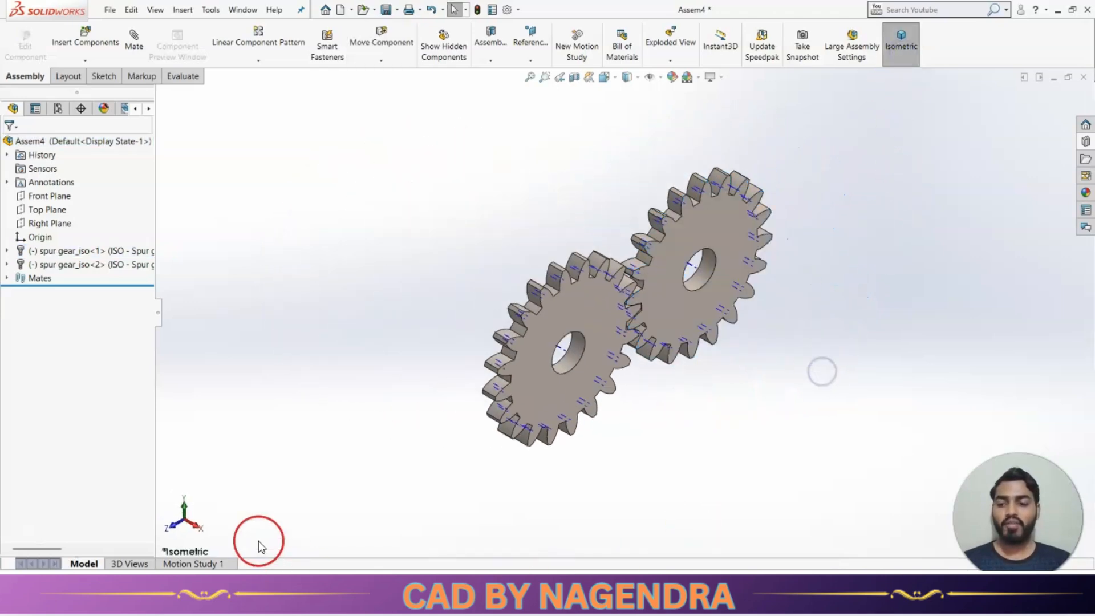
# - Add a 100 RPM constant-speed rotary motor to the front face of the first gear in Motion Study 1
pyautogui.click(217, 564)
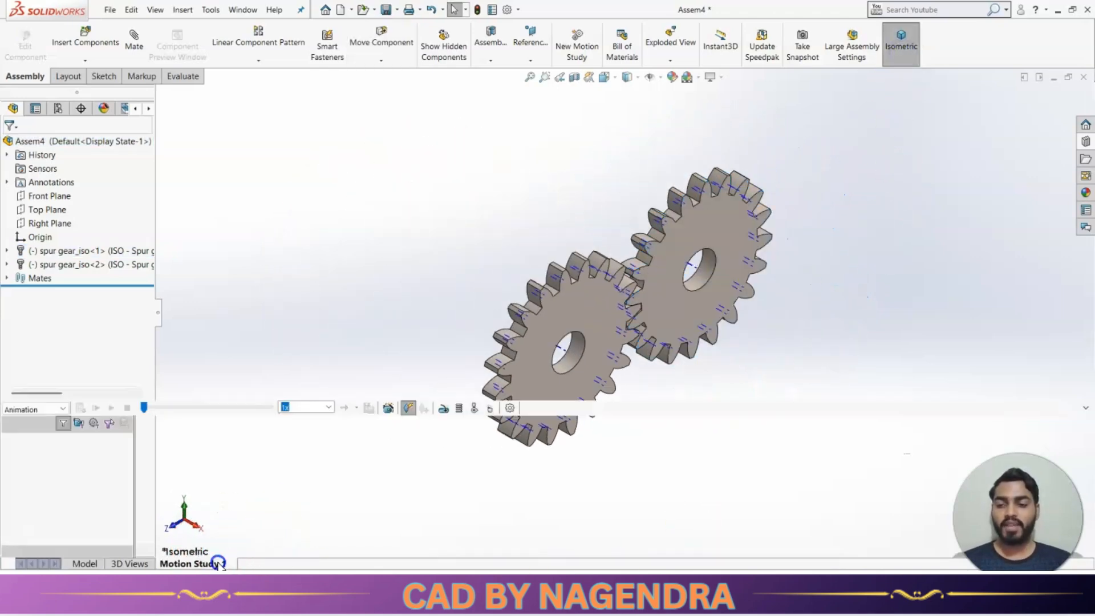
pyautogui.click(446, 409)
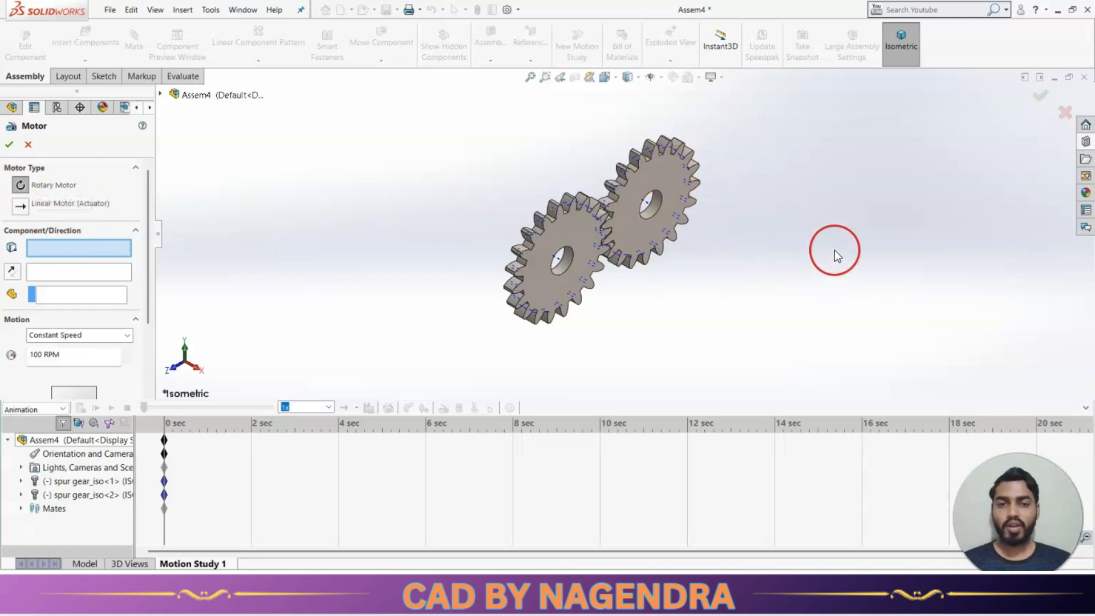
pyautogui.click(666, 180)
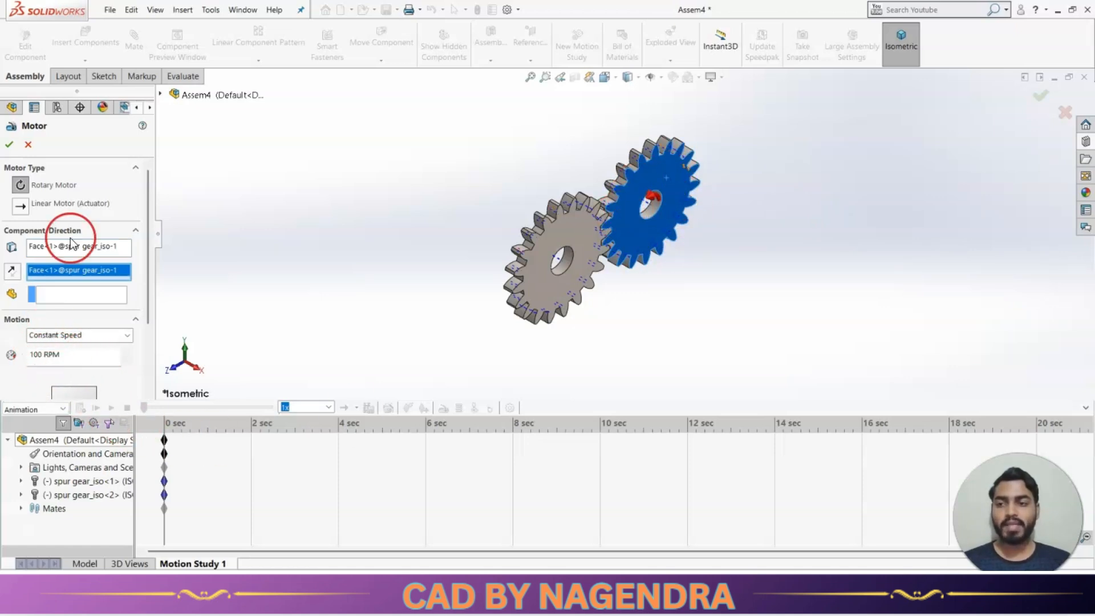
pyautogui.click(10, 144)
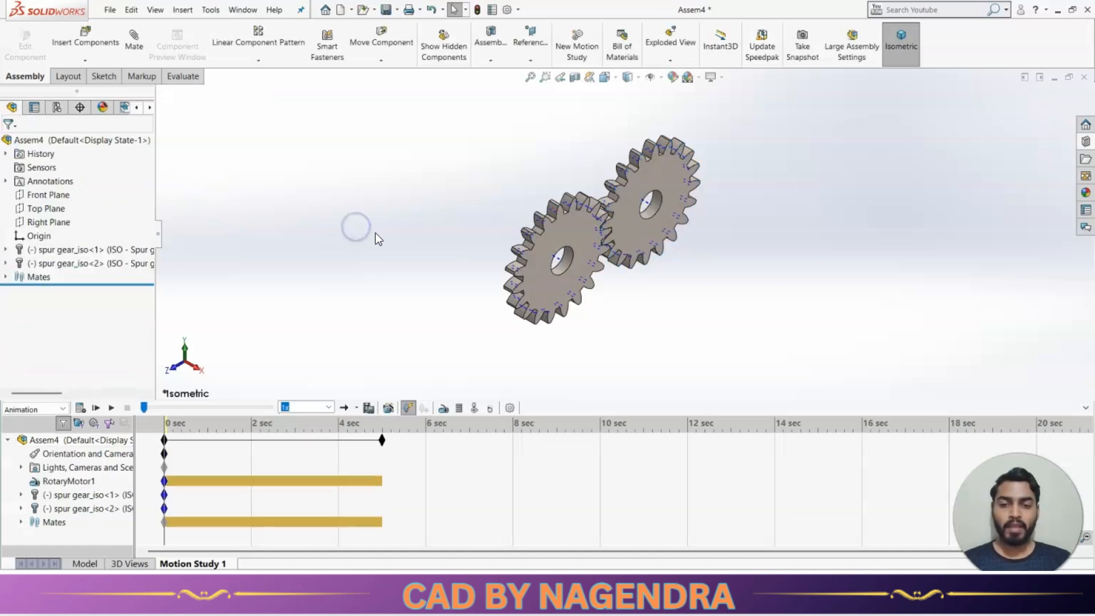
# - Set the motion study to 80 frames per second and calculate the animation
pyautogui.click(511, 407)
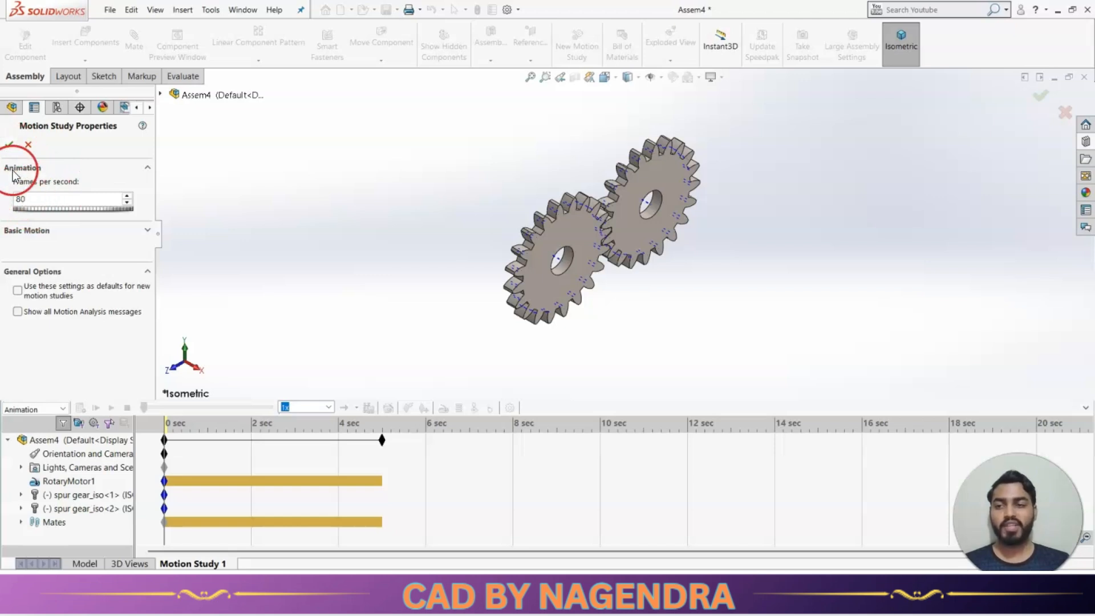
pyautogui.click(8, 147)
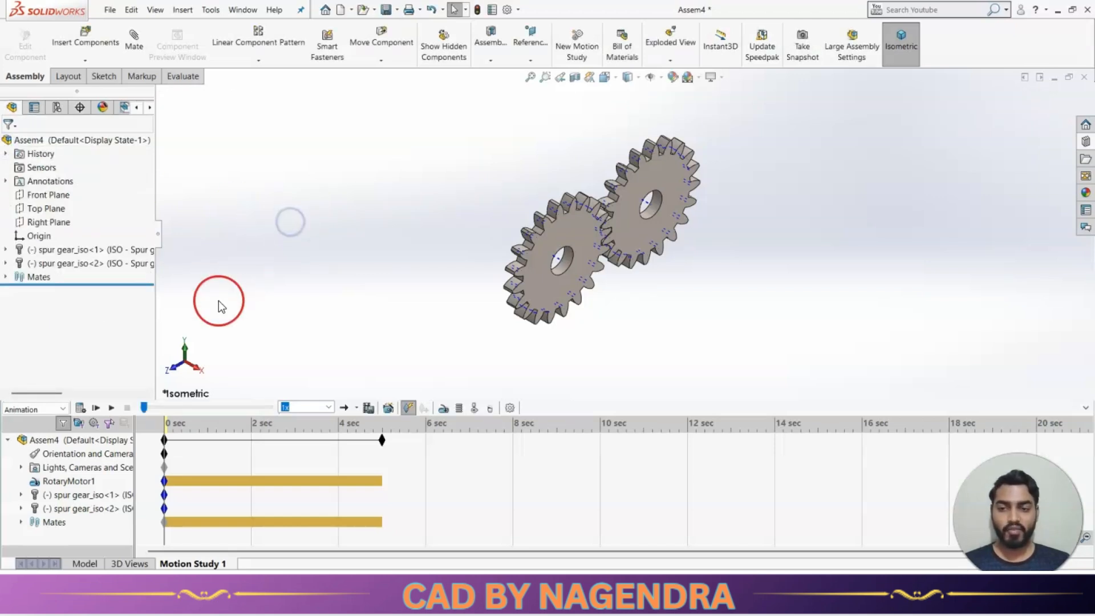
pyautogui.click(80, 408)
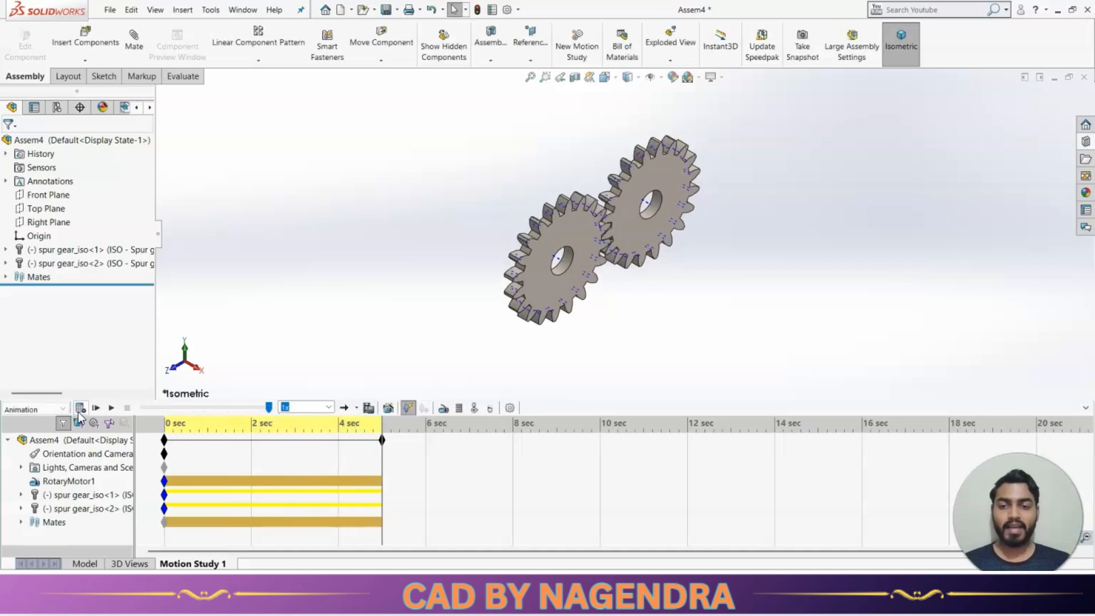
# - Set the animation playback mode to Loop and play it from the start
pyautogui.click(357, 408)
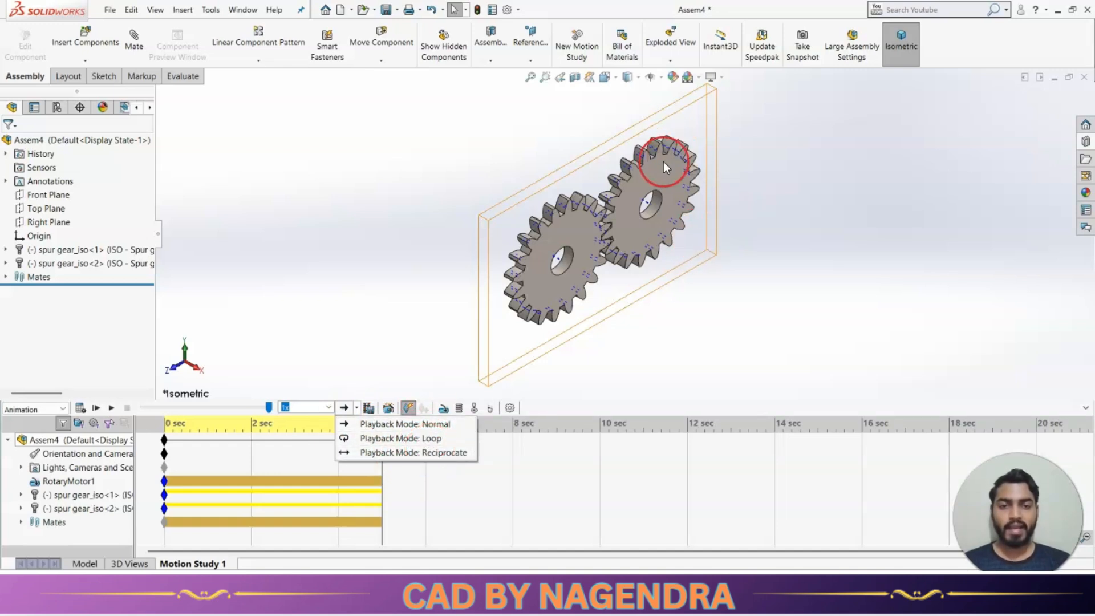
pyautogui.click(406, 438)
pyautogui.click(96, 408)
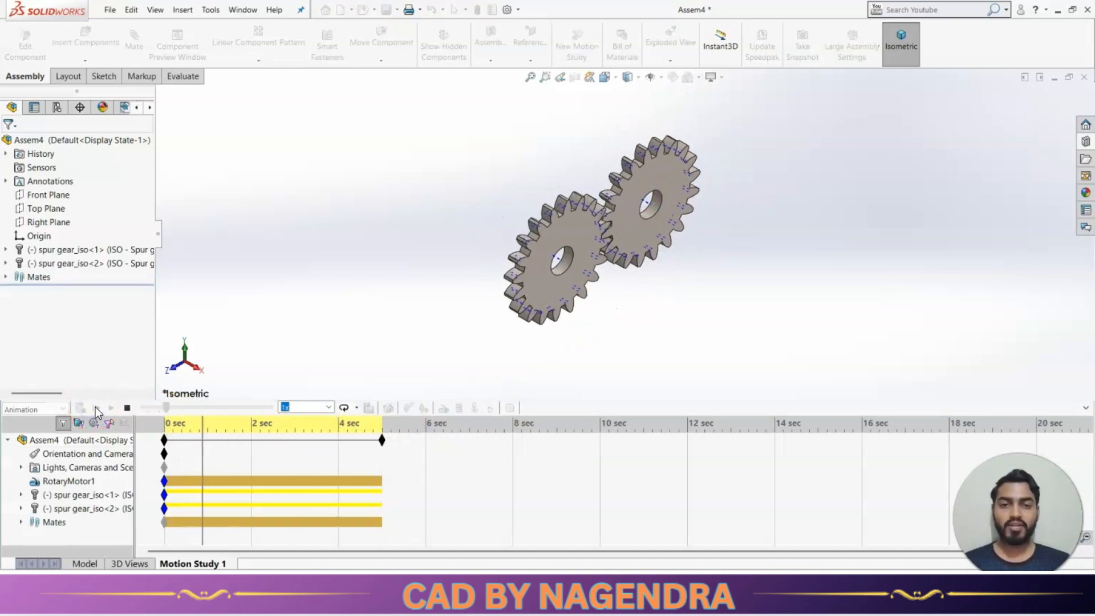
# - Slow the playback to 0.1x and examine the rotating, meshing teeth from several angles
pyautogui.click(327, 408)
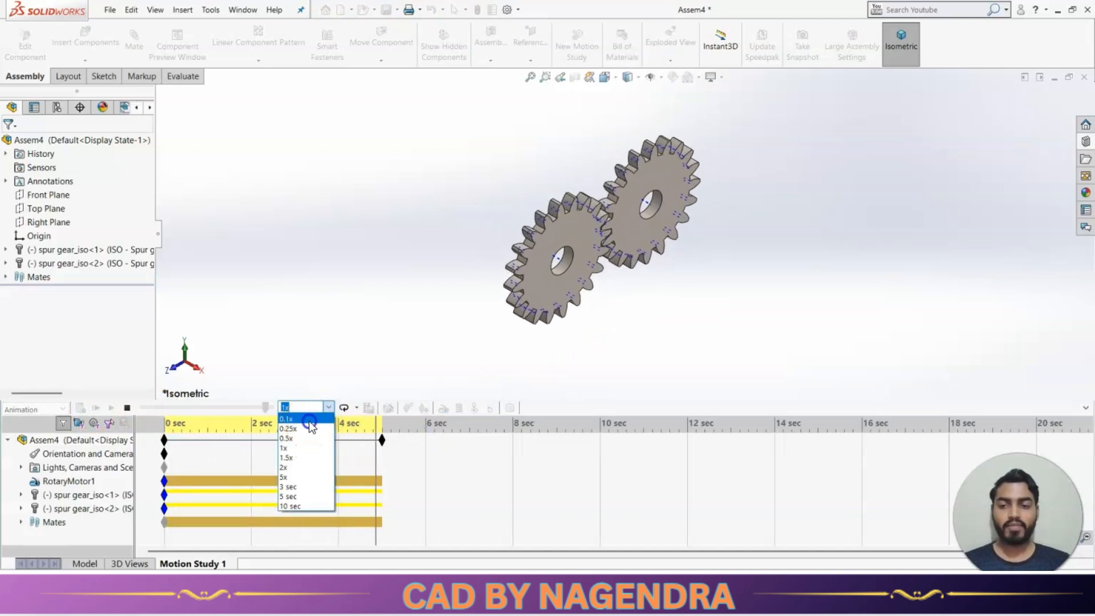
pyautogui.click(309, 420)
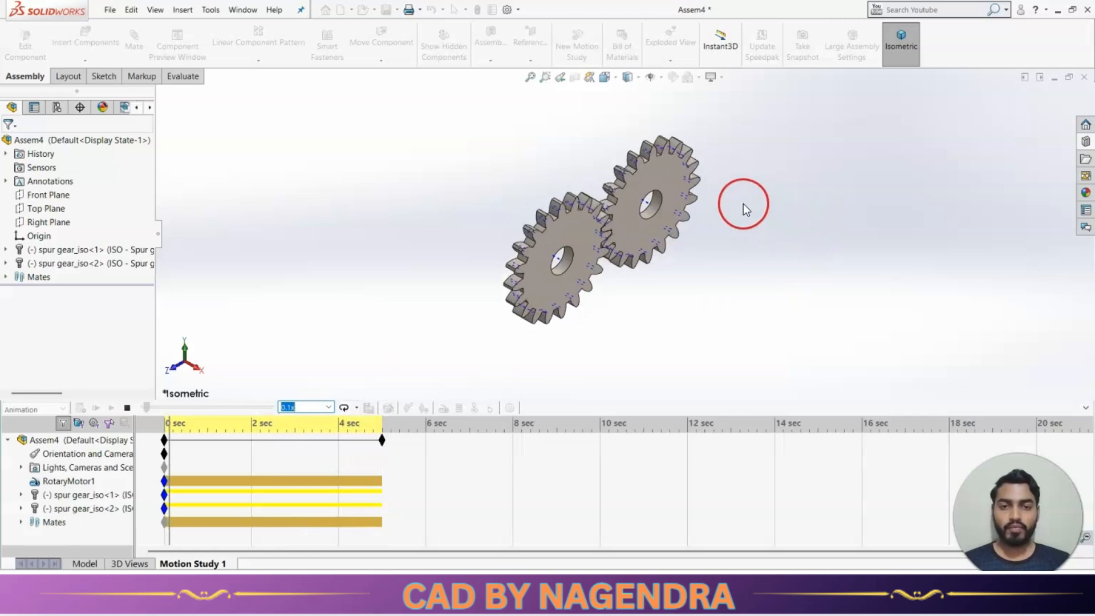
pyautogui.scroll(-3, 738, 196)
pyautogui.moveTo(606, 333); pyautogui.dragTo(652, 316, button='middle')
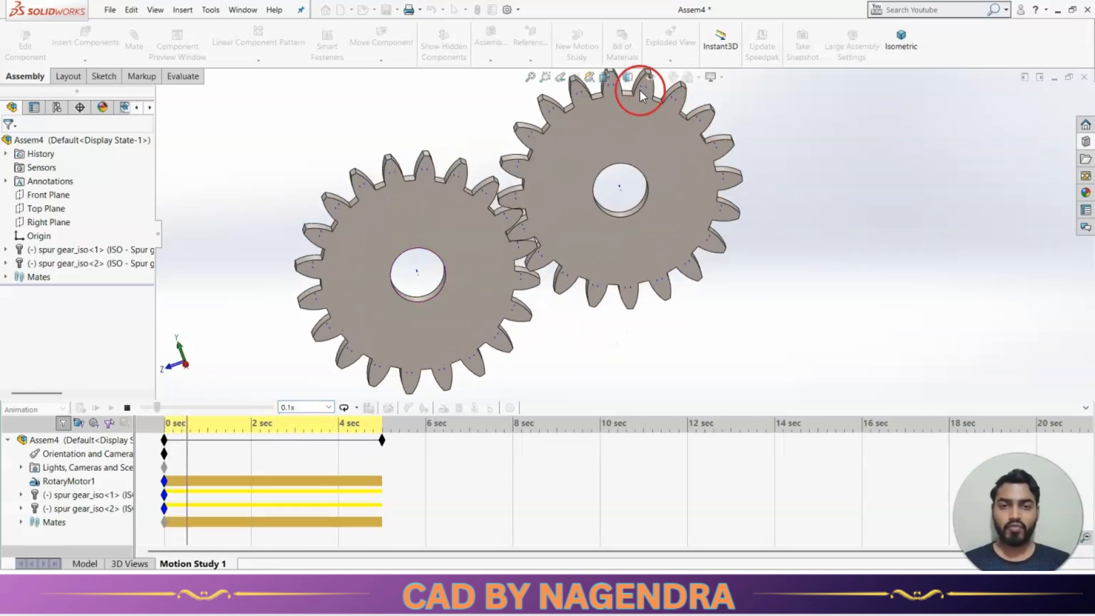
pyautogui.scroll(2, 625, 268)
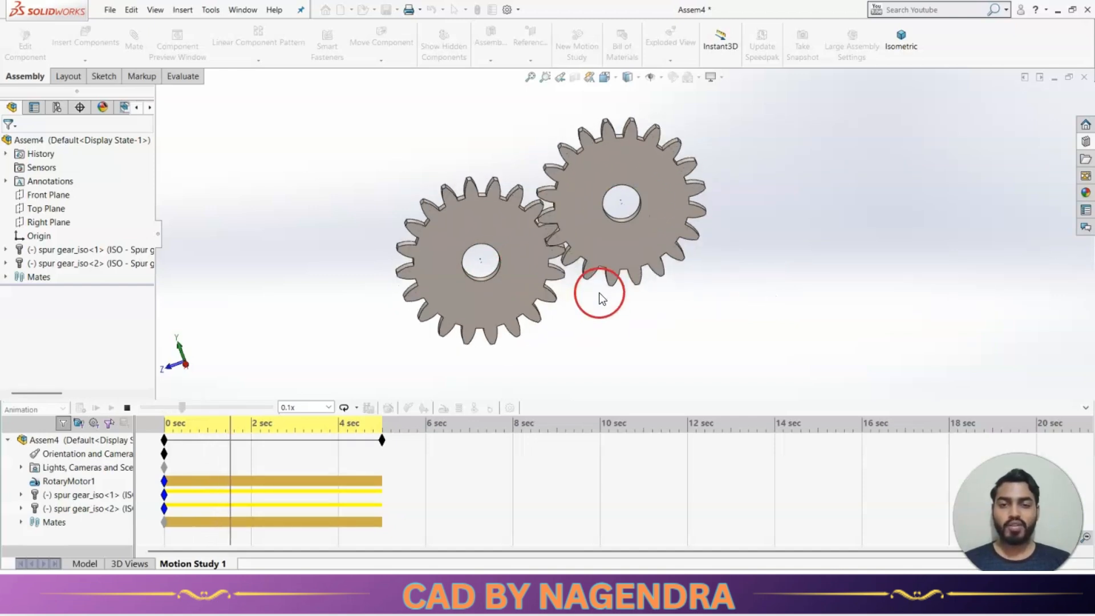
pyautogui.moveTo(728, 333); pyautogui.dragTo(752, 355, button='middle')
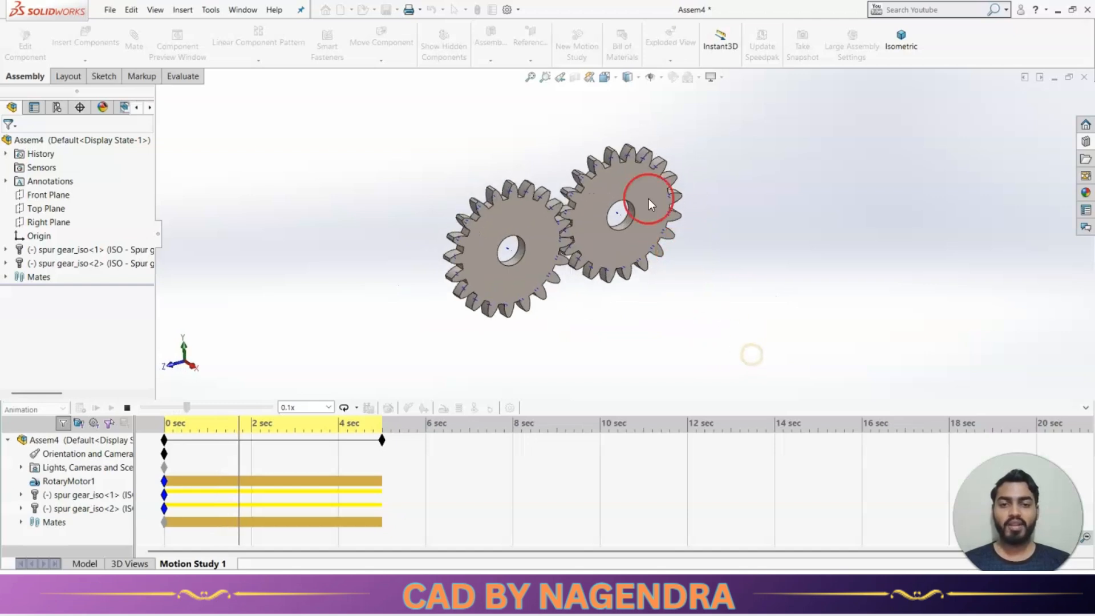
pyautogui.scroll(-1, 680, 251)
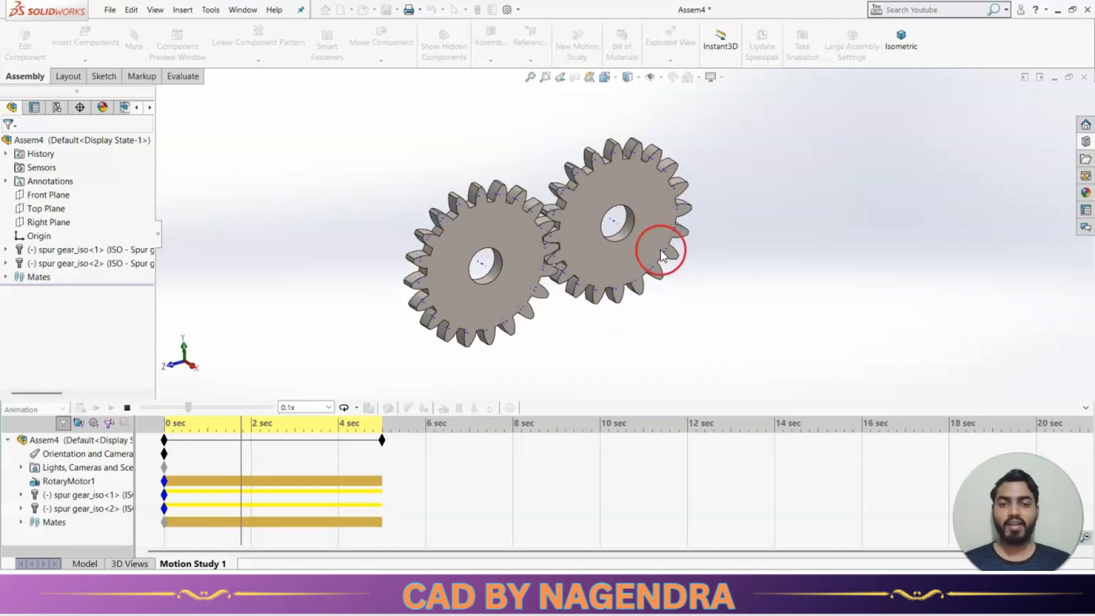
# - Stop the animation playback and return from the motion study to the assembly model
pyautogui.click(127, 407)
pyautogui.click(92, 563)
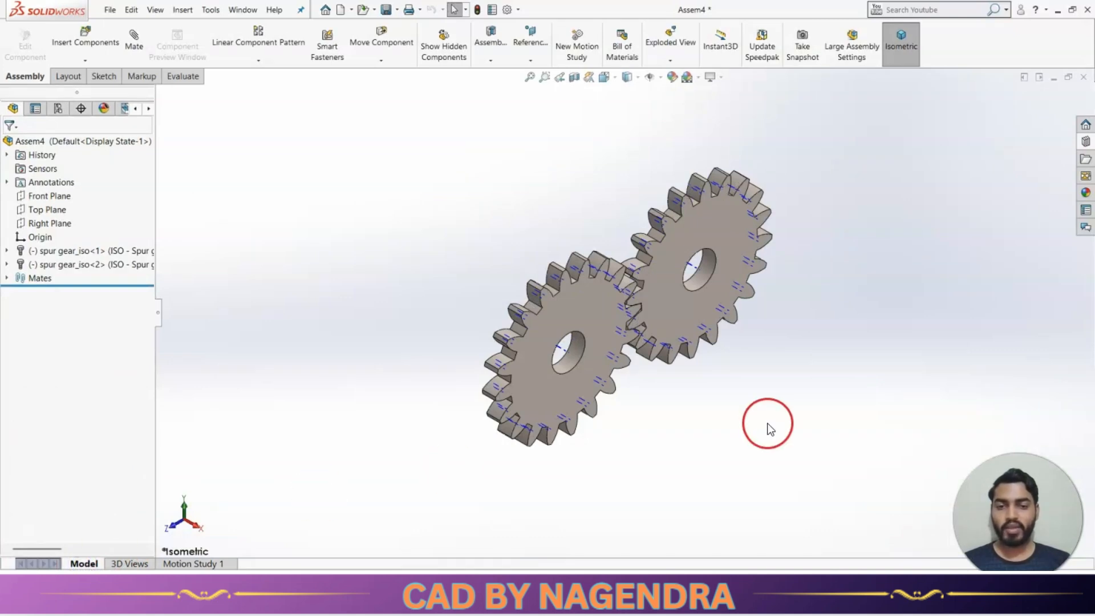
pyautogui.moveTo(768, 428); pyautogui.dragTo(761, 346, button='middle')
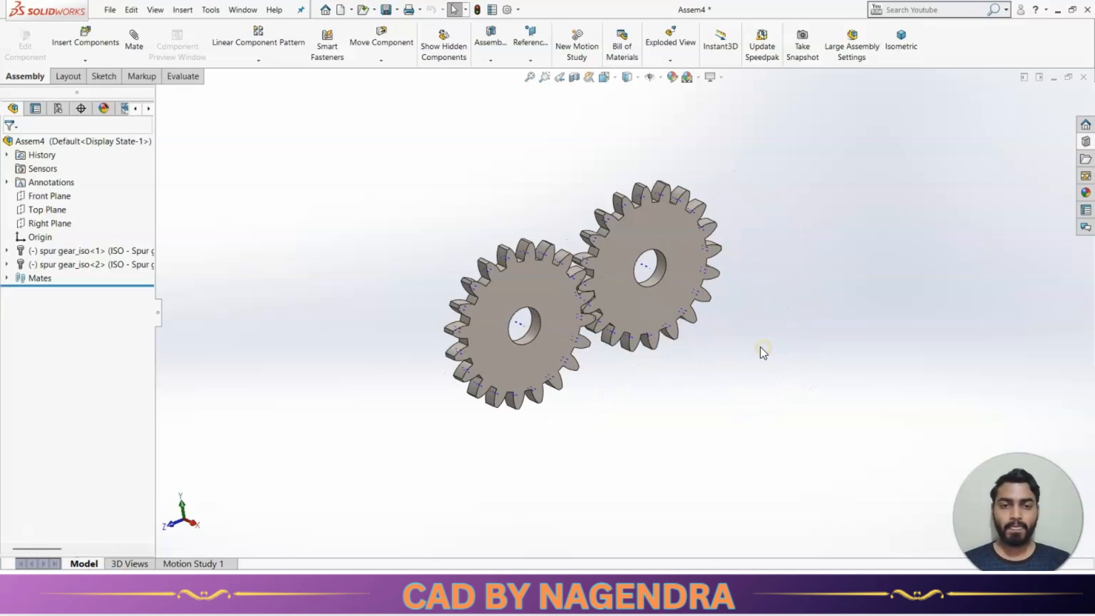
pyautogui.click(133, 40)
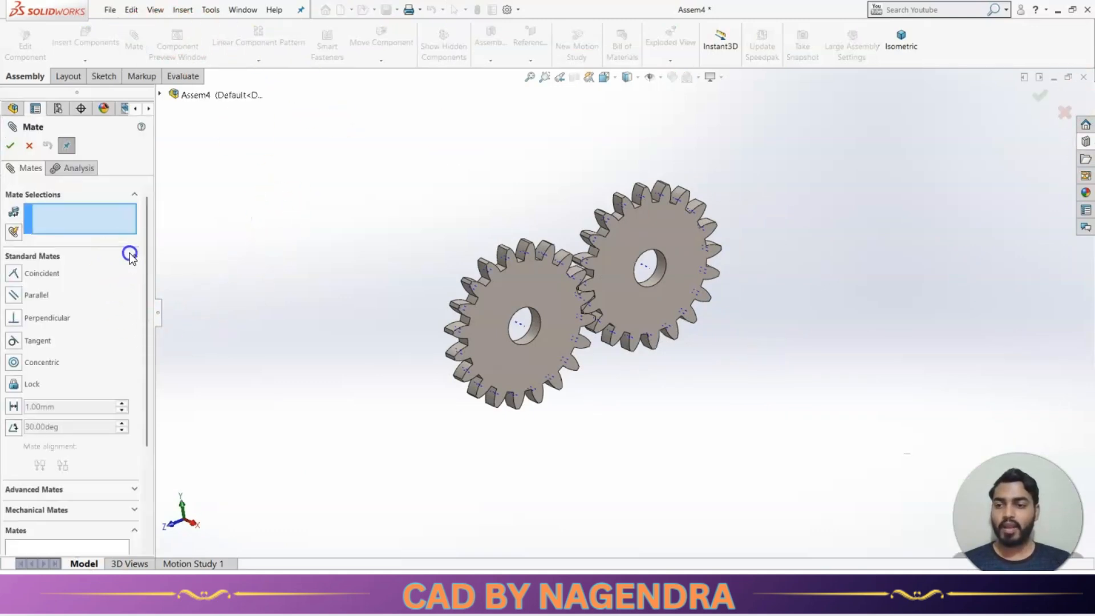
pyautogui.click(130, 253)
pyautogui.click(147, 295)
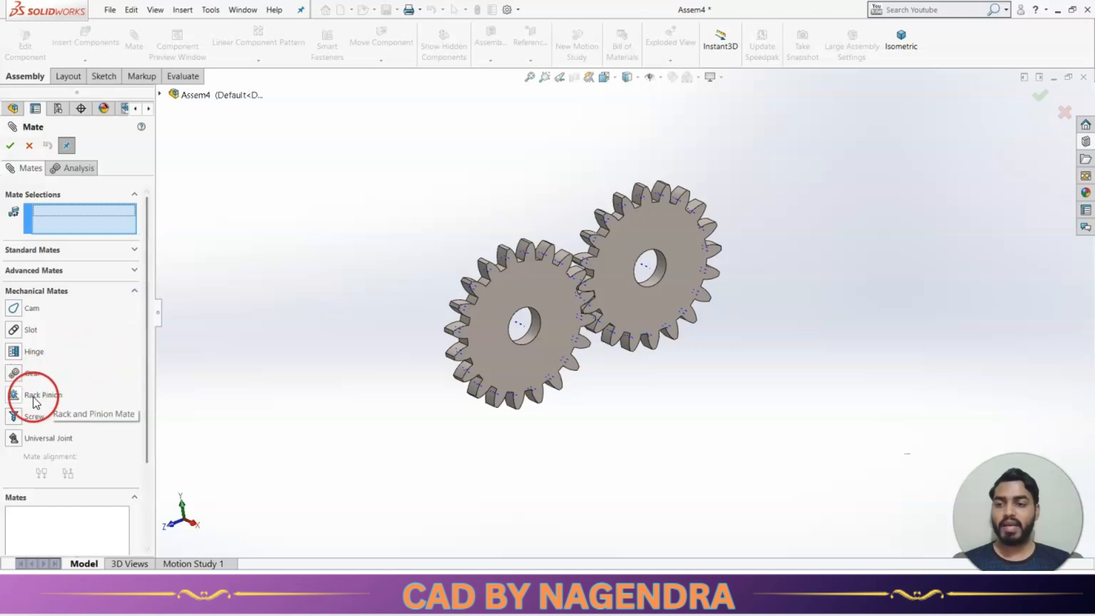
pyautogui.click(32, 143)
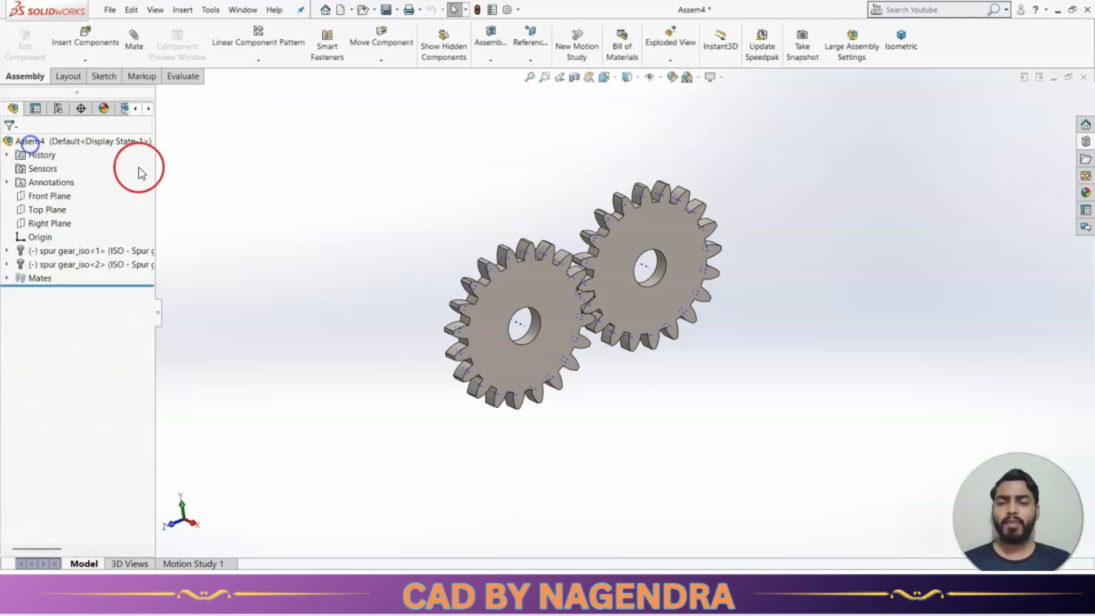
# - Close the spur gear assembly without saving and create a new empty assembly, cancelling the initial component insertion
pyautogui.click(1083, 78)
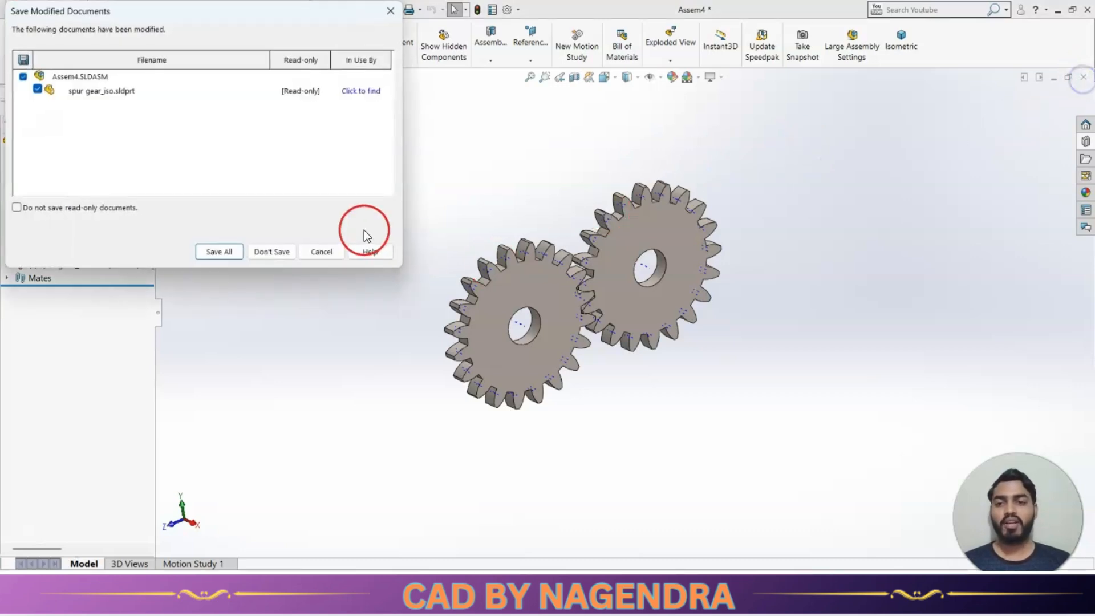
pyautogui.click(281, 252)
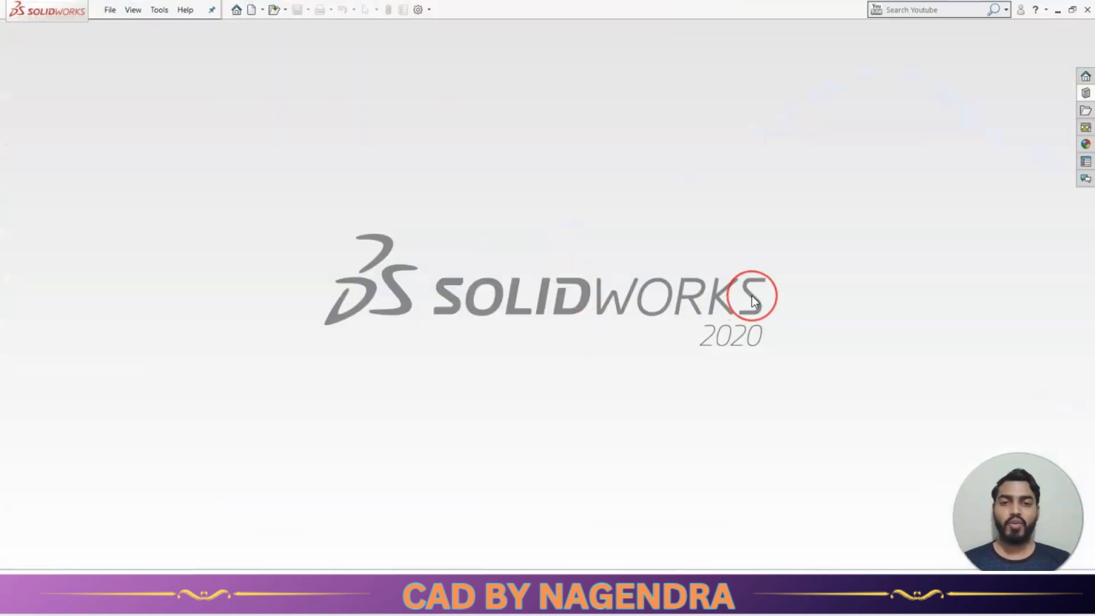
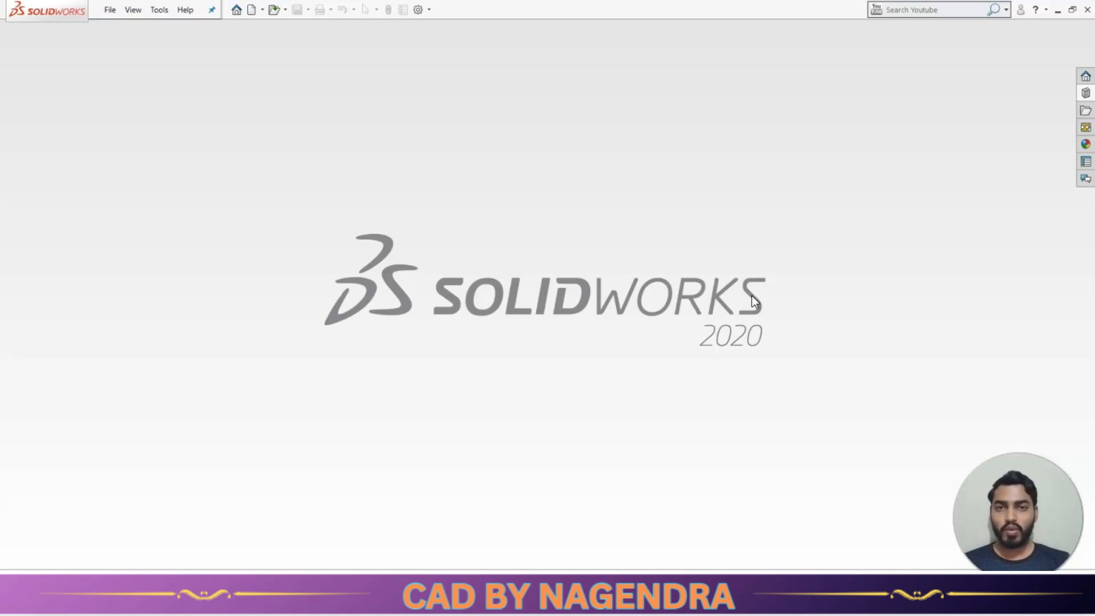
pyautogui.click(251, 11)
pyautogui.click(514, 183)
pyautogui.click(587, 374)
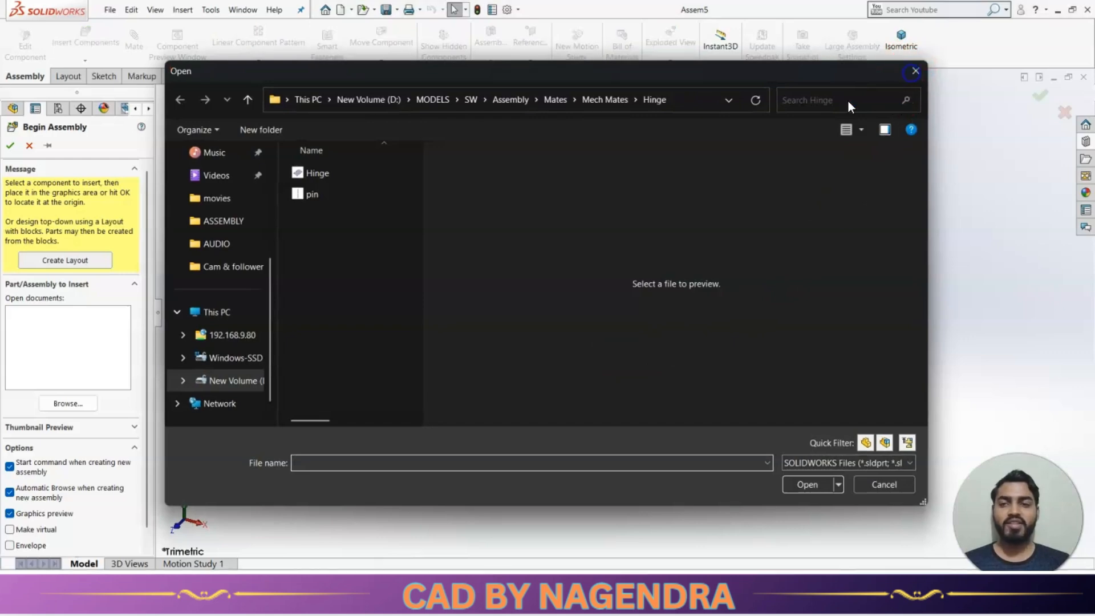
pyautogui.click(911, 71)
pyautogui.click(29, 146)
pyautogui.click(646, 217)
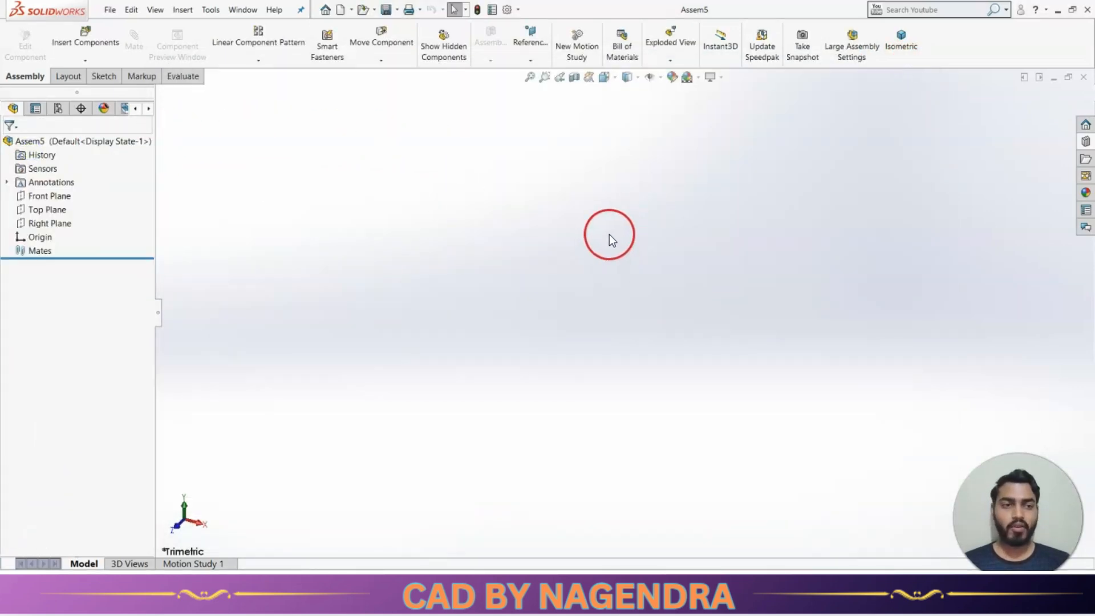
# - Insert a Rack (Spur Rectangular) from the ISO Power Transmission gears of the Design Library into the assembly
pyautogui.click(1086, 142)
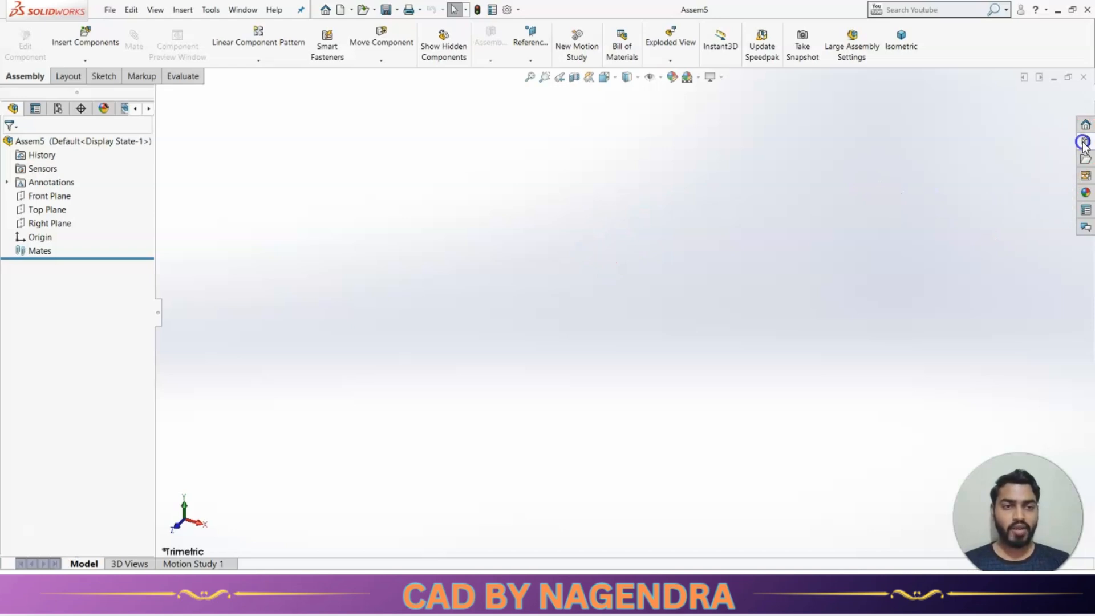
pyautogui.click(928, 305)
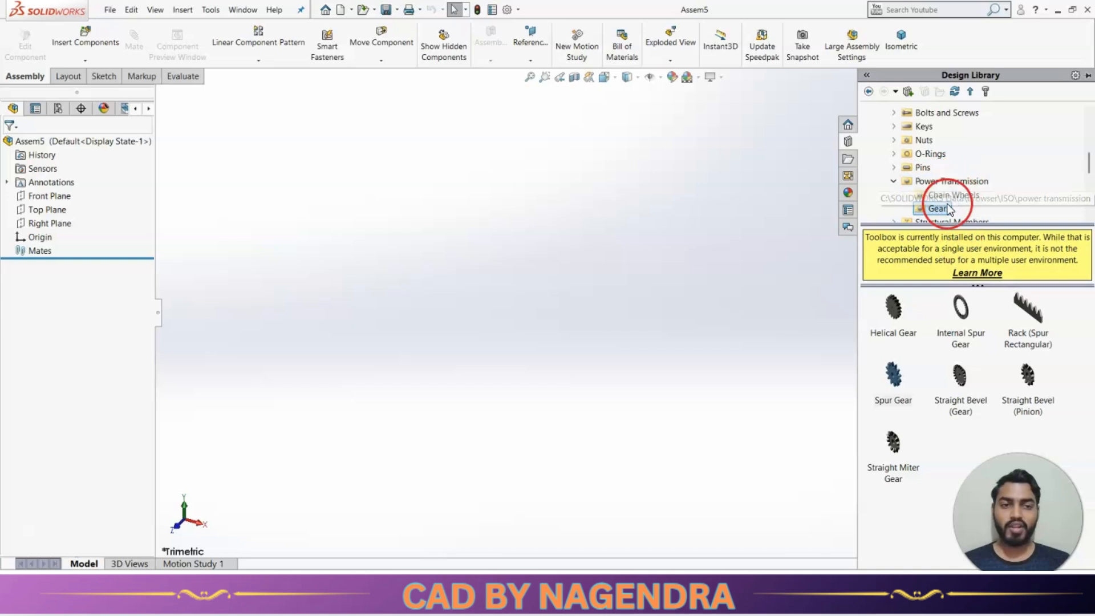
pyautogui.click(1027, 370)
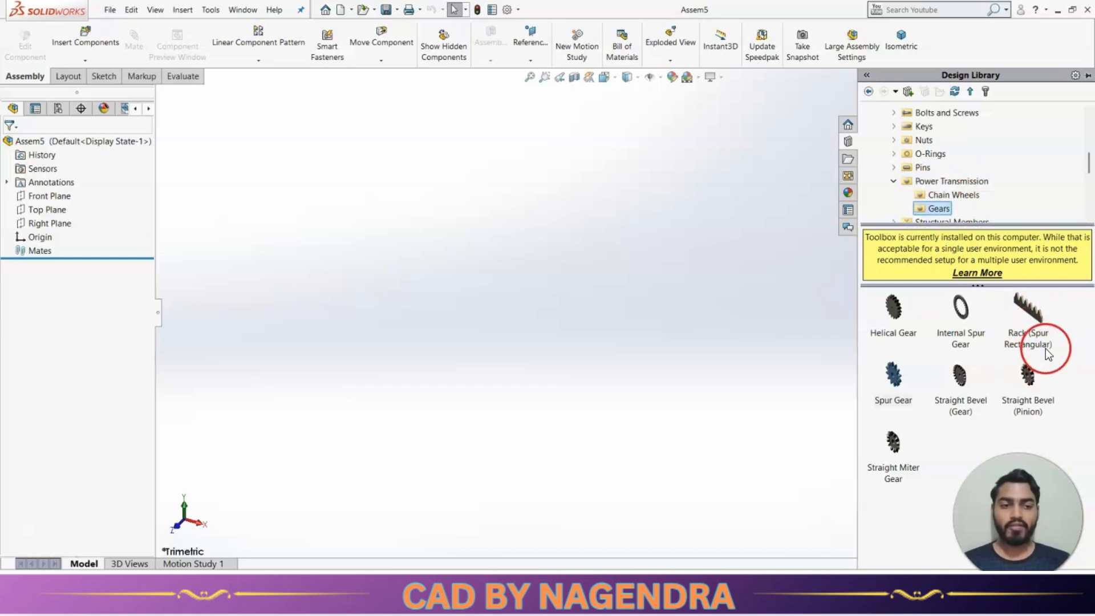
pyautogui.moveTo(1027, 341); pyautogui.dragTo(583, 307)
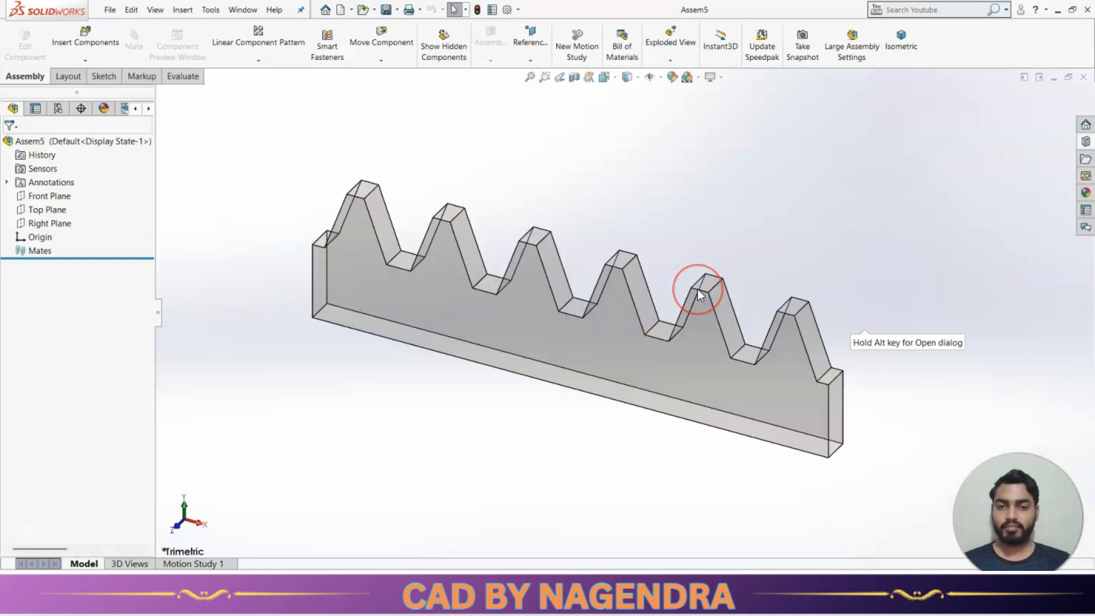
pyautogui.moveTo(697, 289); pyautogui.dragTo(697, 289)
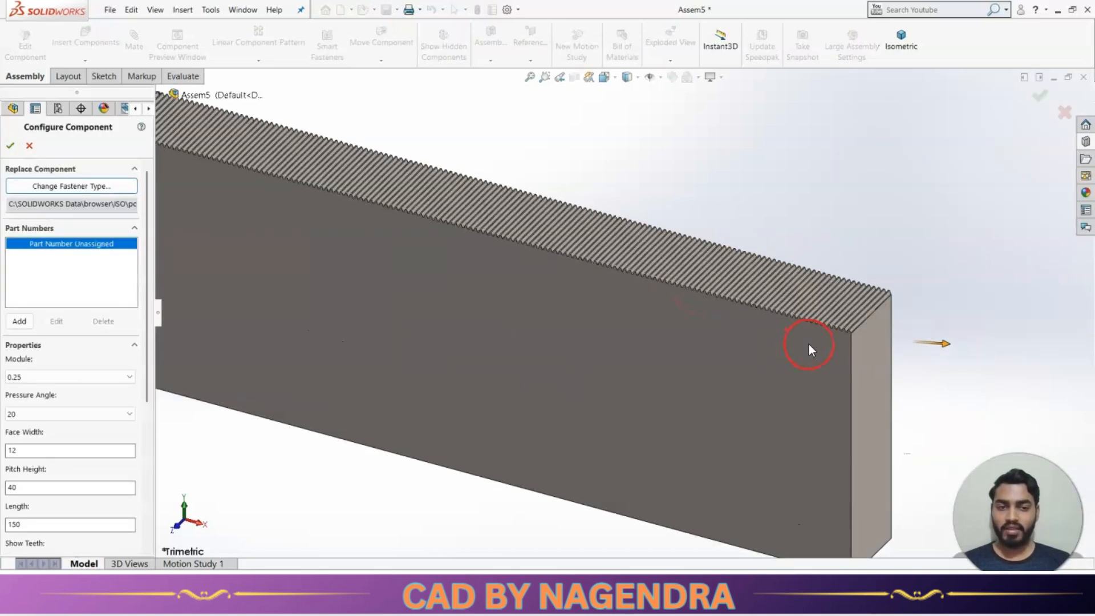
# - Set the rack's module to 20
pyautogui.moveTo(809, 344); pyautogui.dragTo(909, 244, button='middle')
pyautogui.scroll(4, 751, 292)
pyautogui.scroll(-4, 394, 171)
pyautogui.moveTo(461, 224); pyautogui.dragTo(440, 313, button='middle')
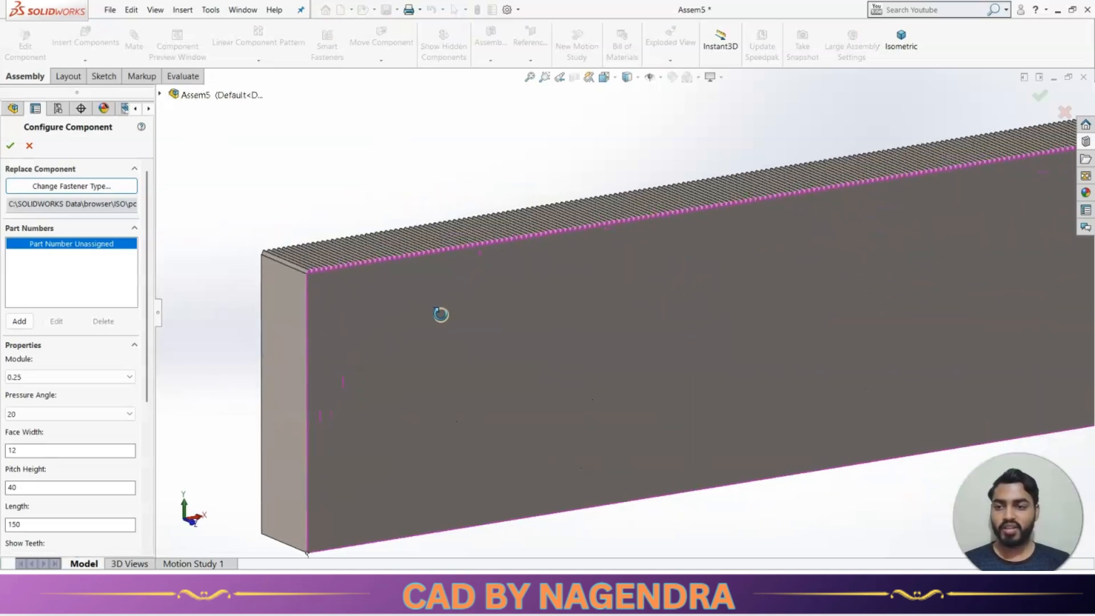
pyautogui.scroll(5, 456, 311)
pyautogui.click(129, 378)
pyautogui.scroll(-3, 58, 203)
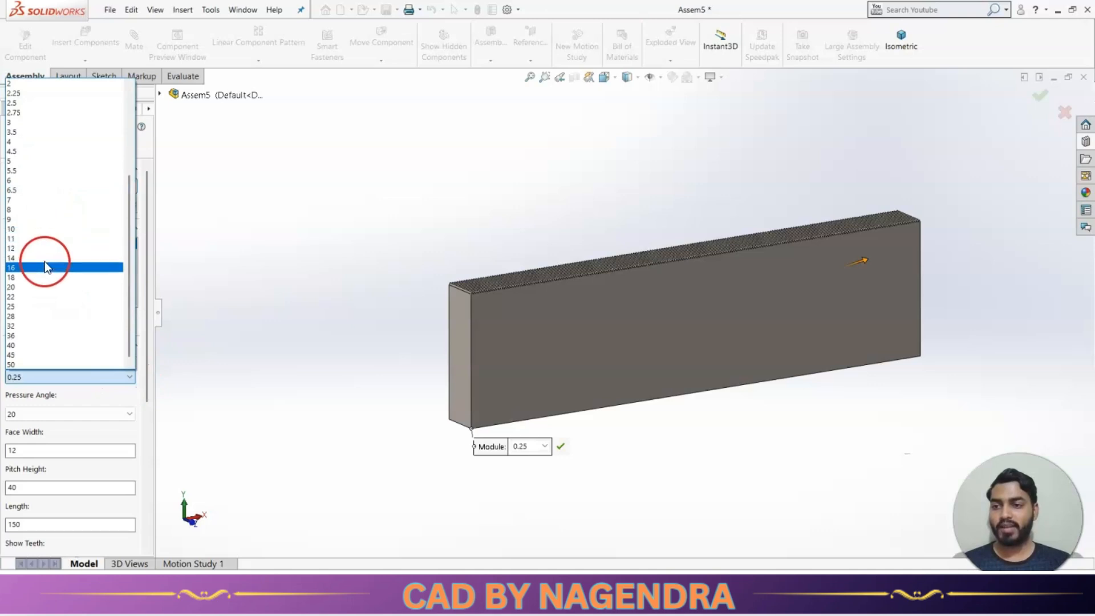
pyautogui.click(32, 287)
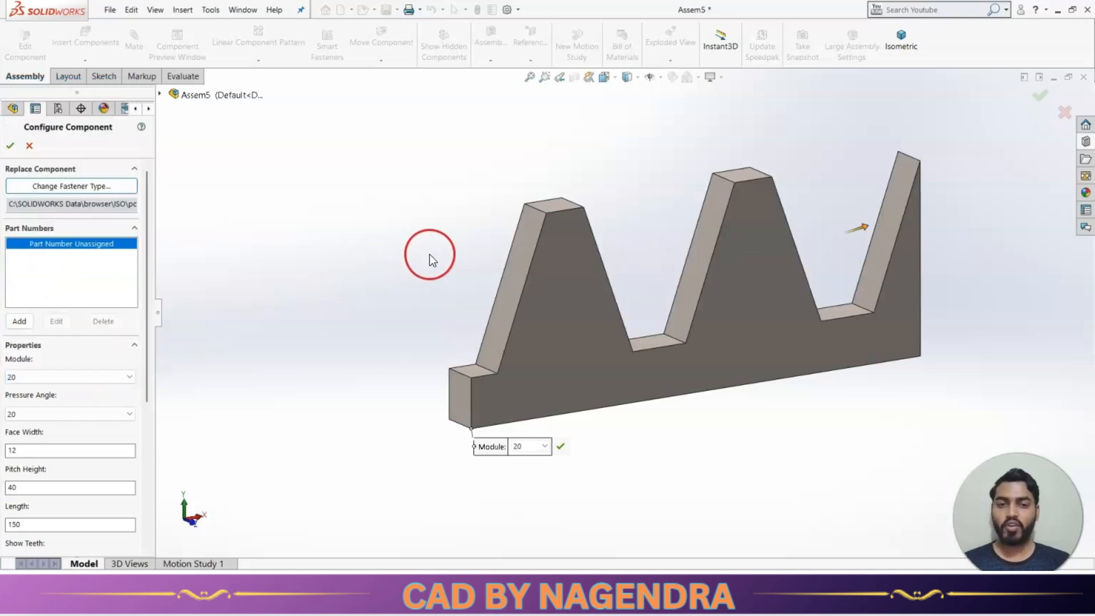
pyautogui.scroll(3, 757, 309)
pyautogui.scroll(-1, 699, 305)
pyautogui.click(633, 337)
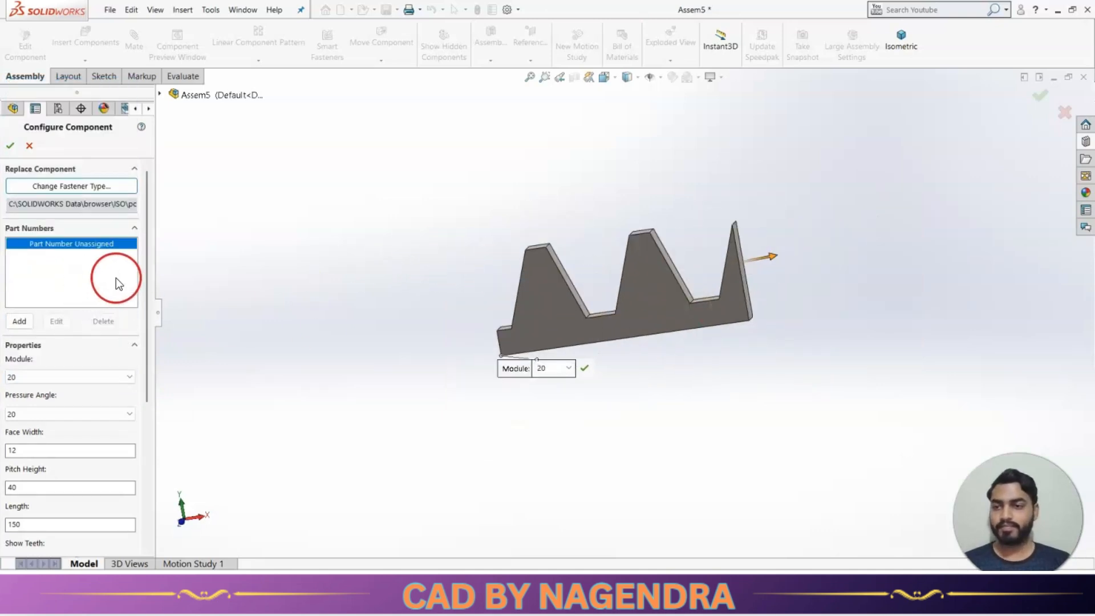
# - Set the rack's face width to 20
pyautogui.moveTo(150, 264); pyautogui.dragTo(151, 371)
pyautogui.click(84, 242)
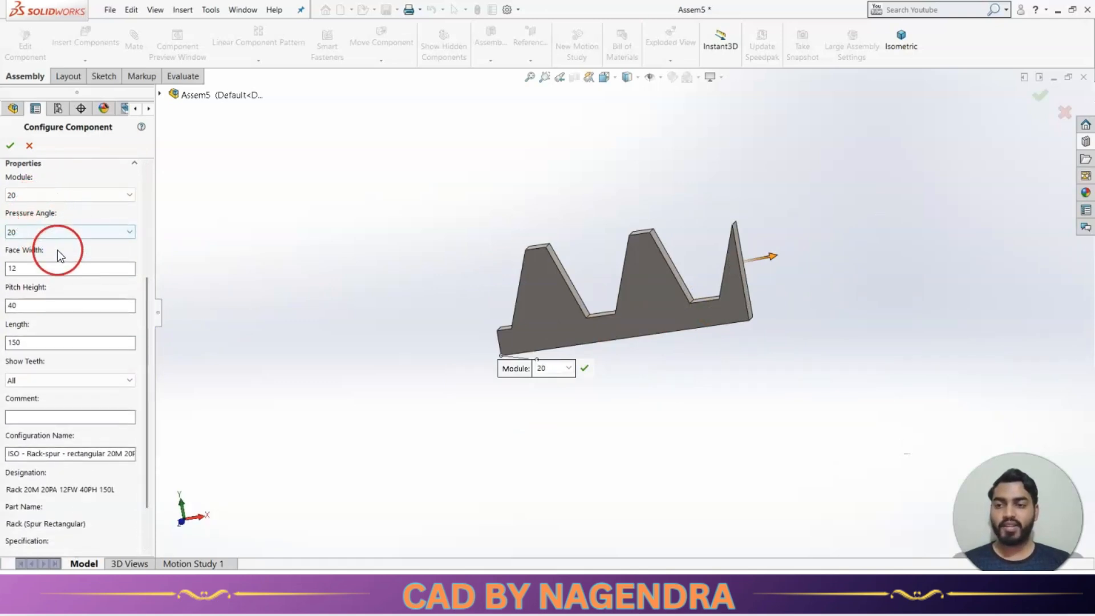
pyautogui.moveTo(296, 303); pyautogui.dragTo(535, 350, button='middle')
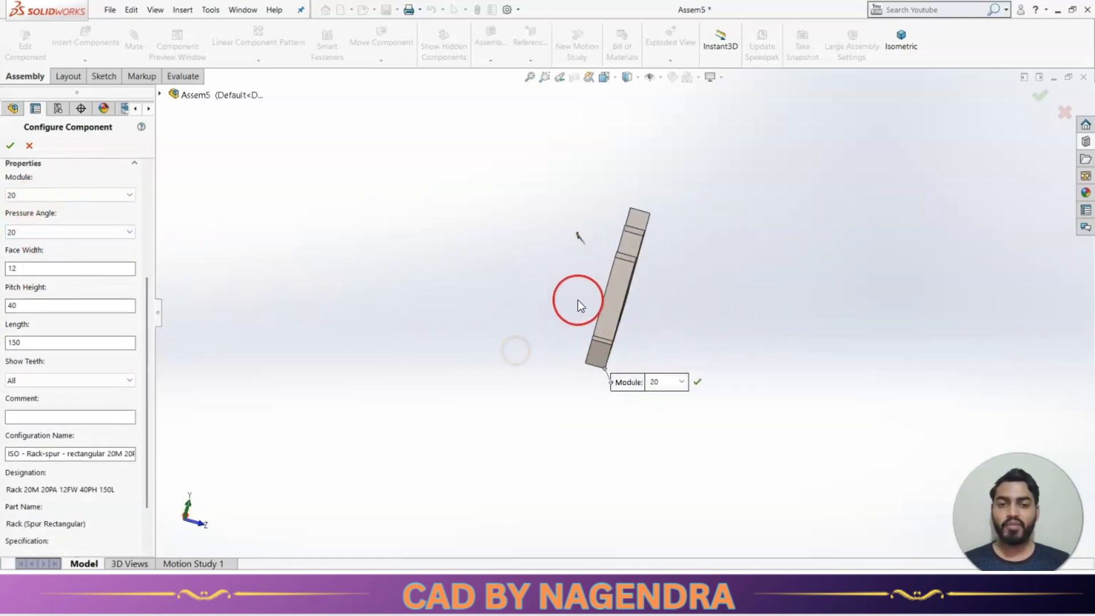
pyautogui.click(42, 269)
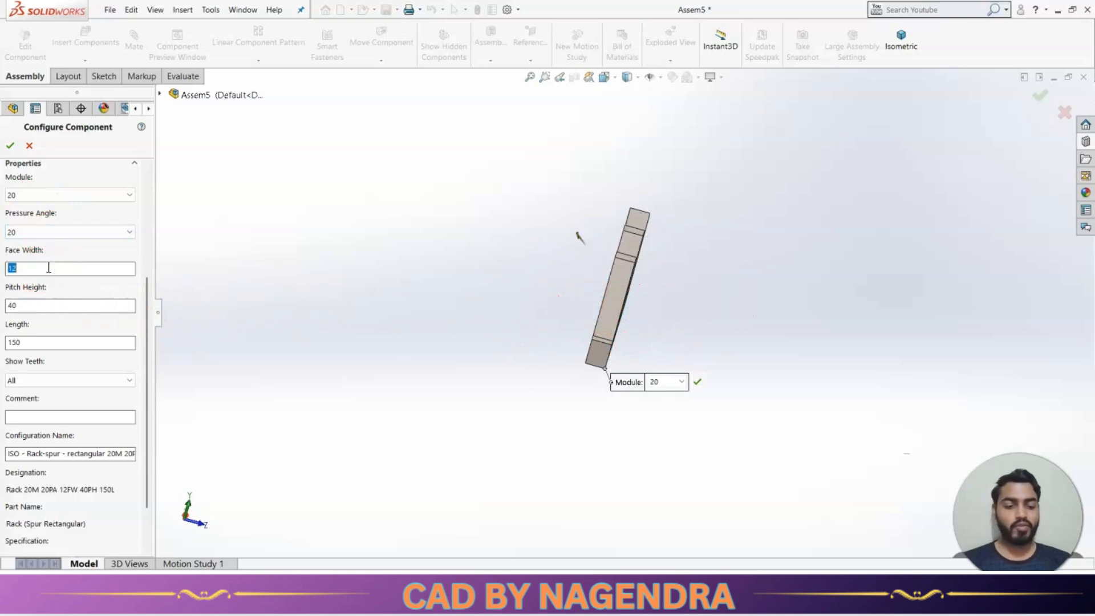
pyautogui.press('Return')
pyautogui.moveTo(597, 293); pyautogui.dragTo(502, 285, button='middle')
pyautogui.click(81, 366)
pyautogui.scroll(1, 623, 331)
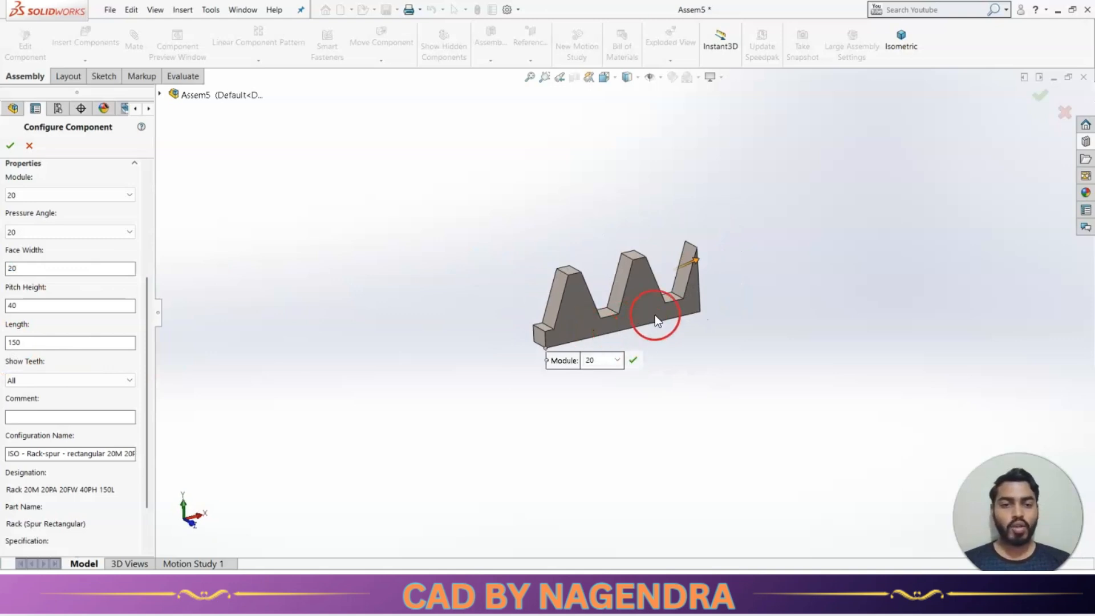
# - Set the rack's length to 1000
pyautogui.doubleClick(29, 342)
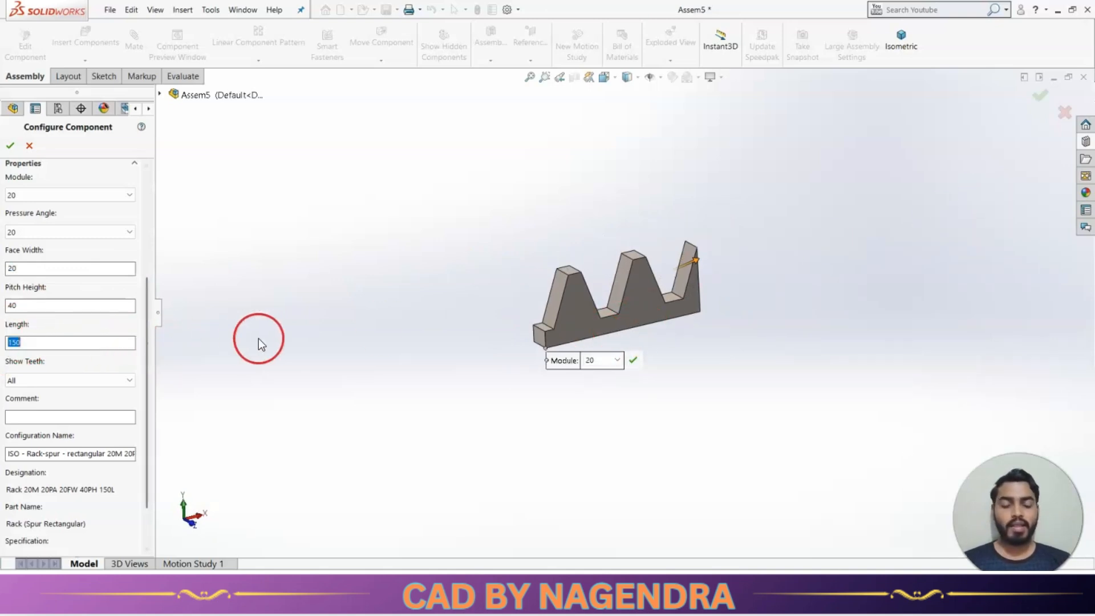
pyautogui.write('1000')
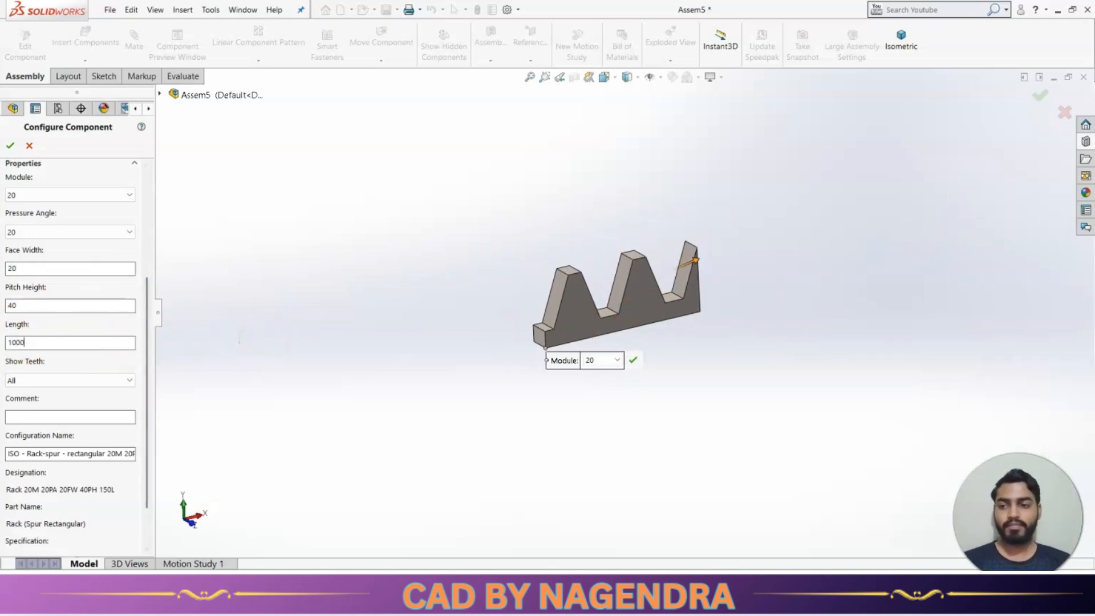
pyautogui.scroll(7, 495, 320)
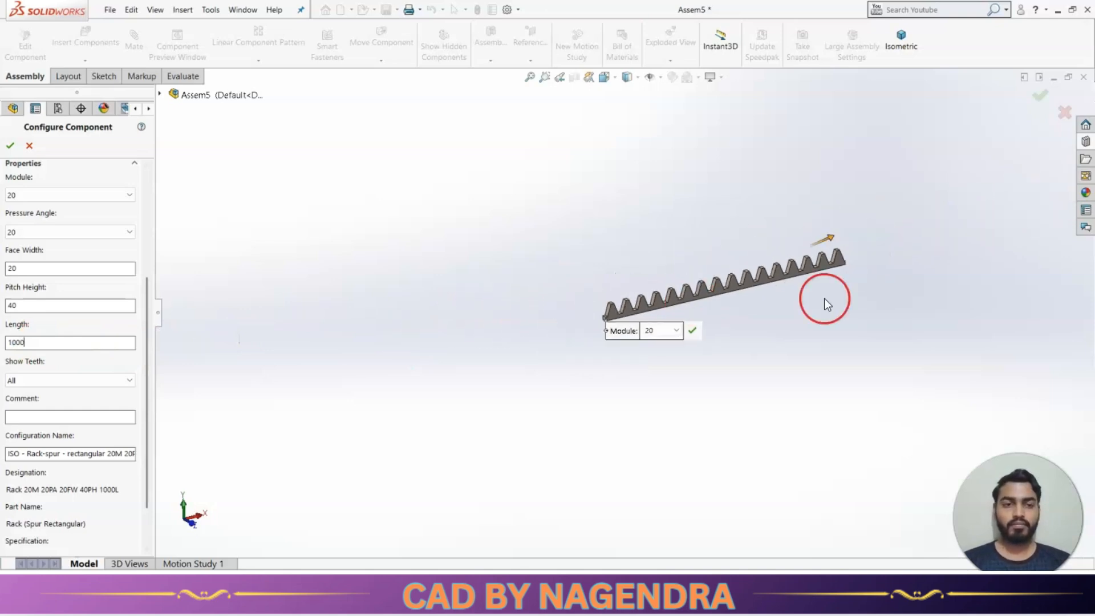
pyautogui.scroll(-4, 691, 301)
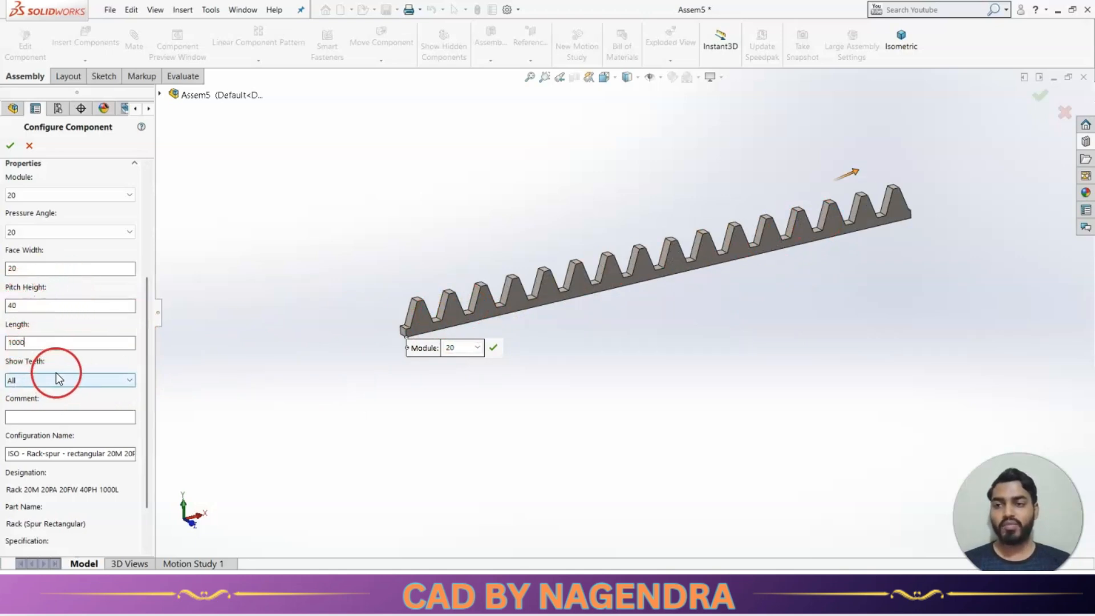
# - Keep all teeth shown, confirm the rack configuration and finish the insertion without placing a second copy
pyautogui.click(73, 380)
pyautogui.click(73, 380)
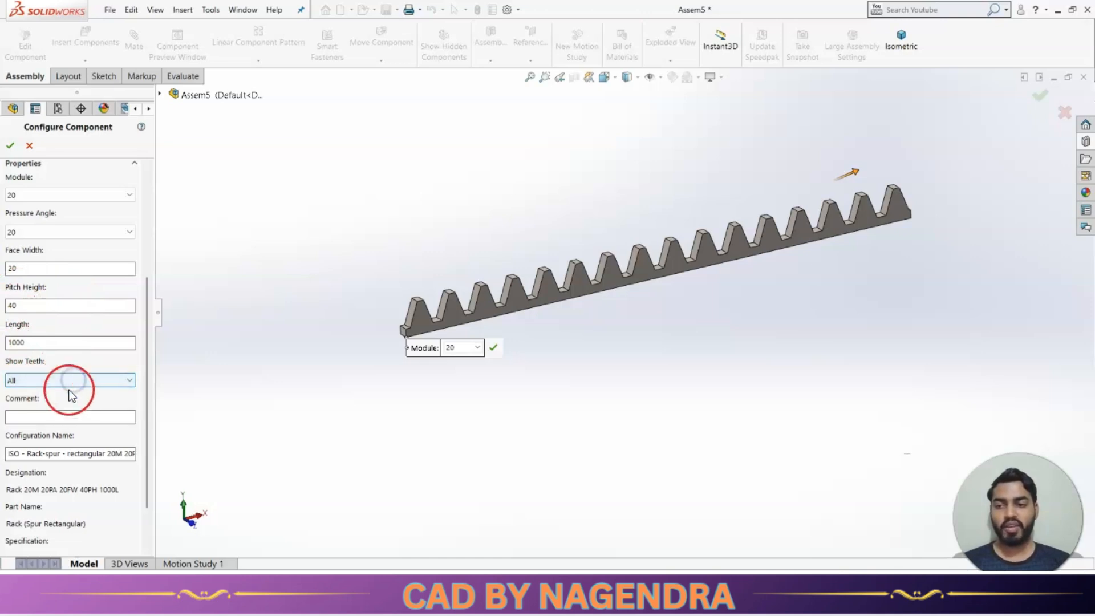
pyautogui.moveTo(224, 389); pyautogui.dragTo(700, 344, button='middle')
pyautogui.scroll(-3, 596, 337)
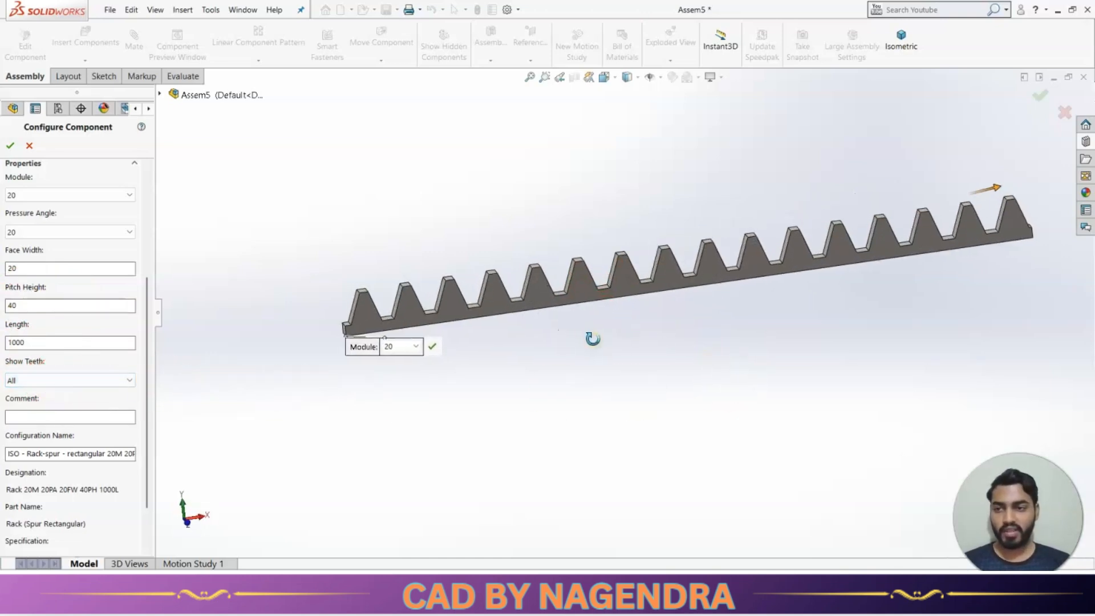
pyautogui.moveTo(147, 342); pyautogui.dragTo(149, 416)
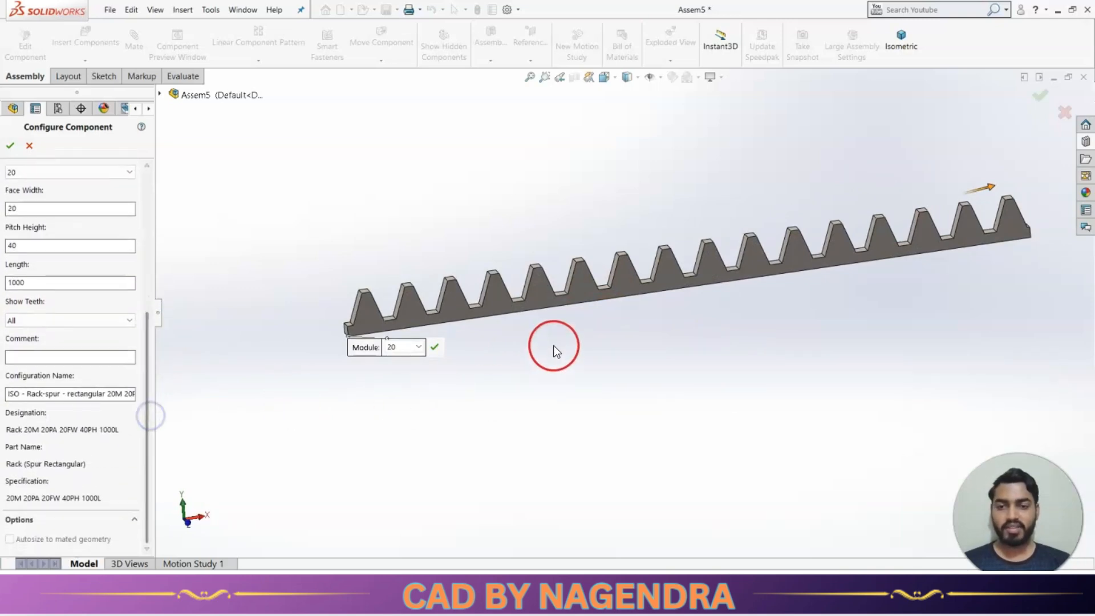
pyautogui.scroll(-2, 548, 346)
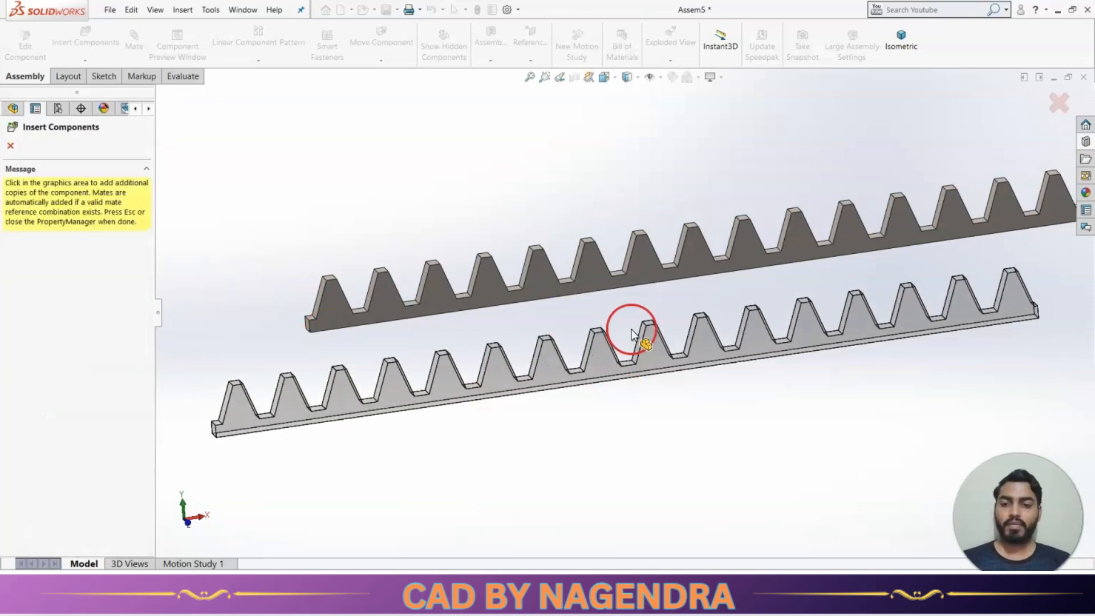
pyautogui.scroll(4, 495, 288)
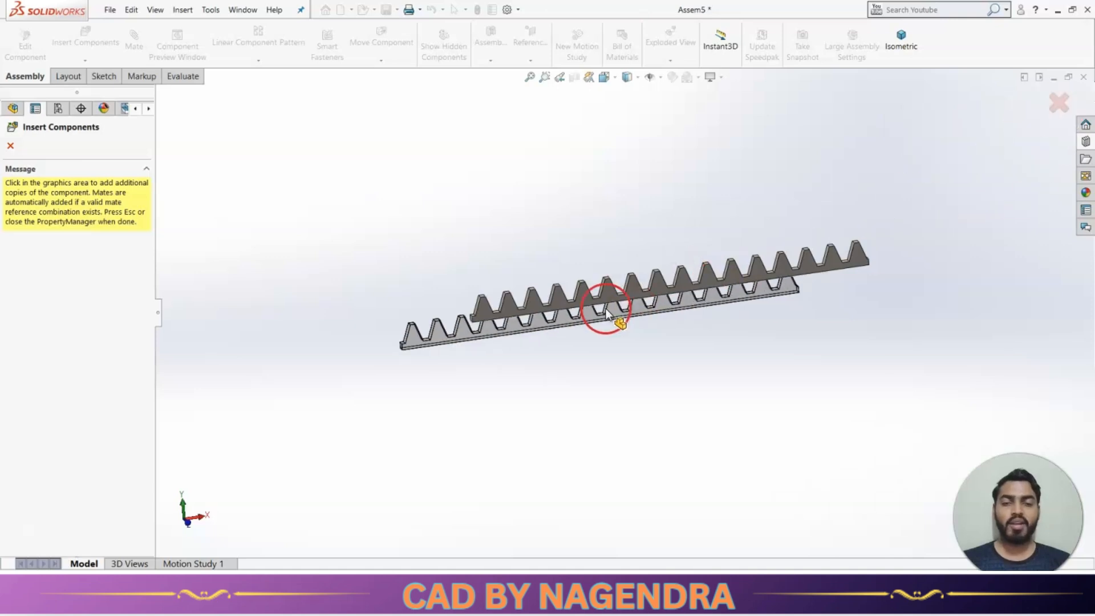
pyautogui.press('Escape')
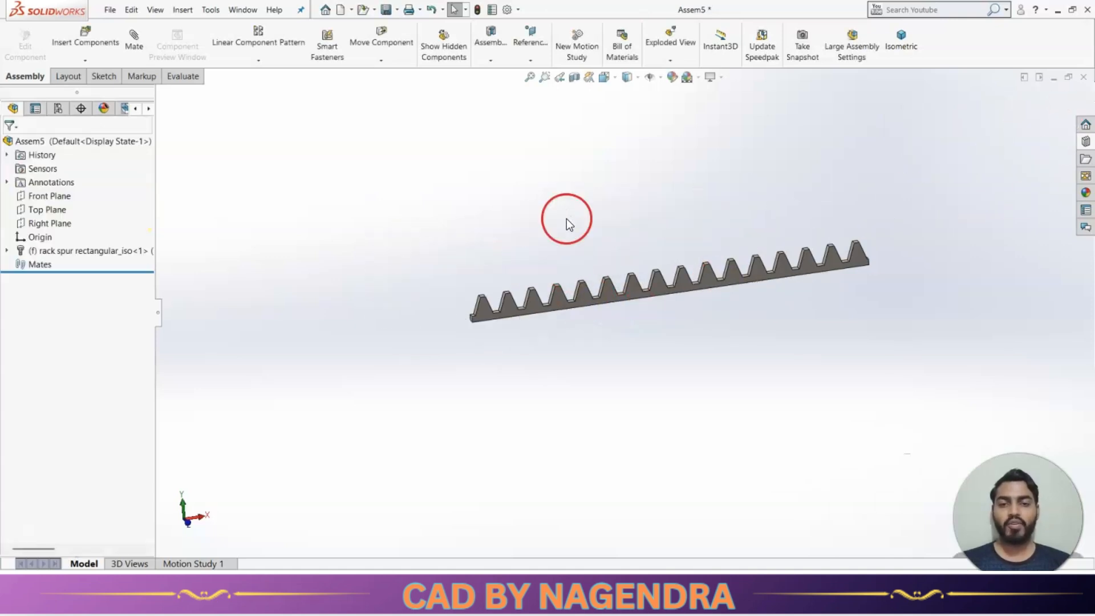
# - Show the assembly in isometric view and try to move the fixed rack
pyautogui.click(901, 43)
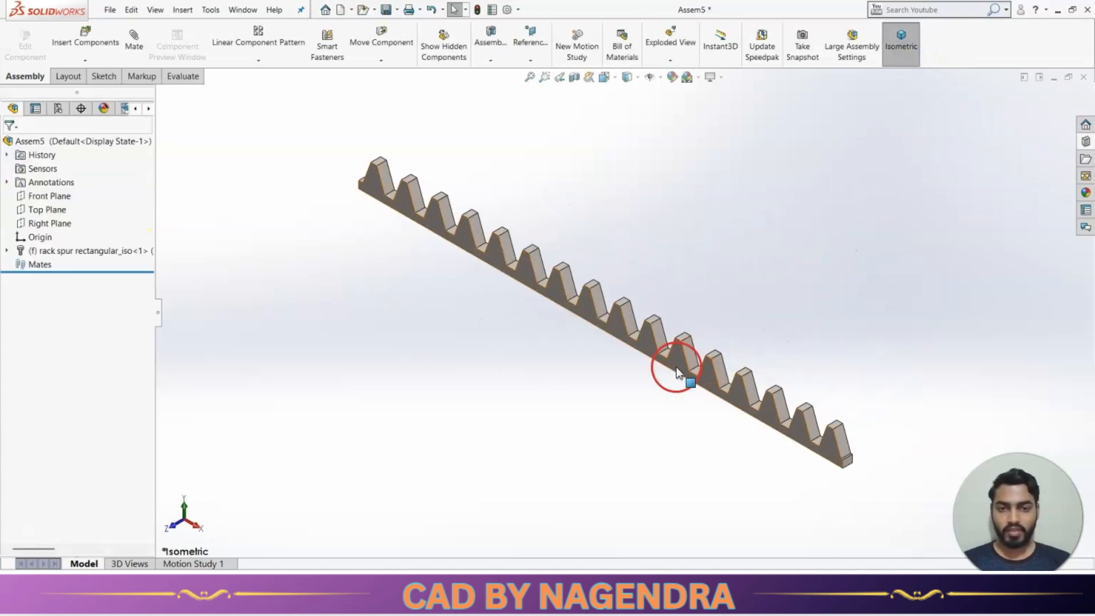
pyautogui.moveTo(678, 372); pyautogui.dragTo(604, 313)
pyautogui.click(590, 369)
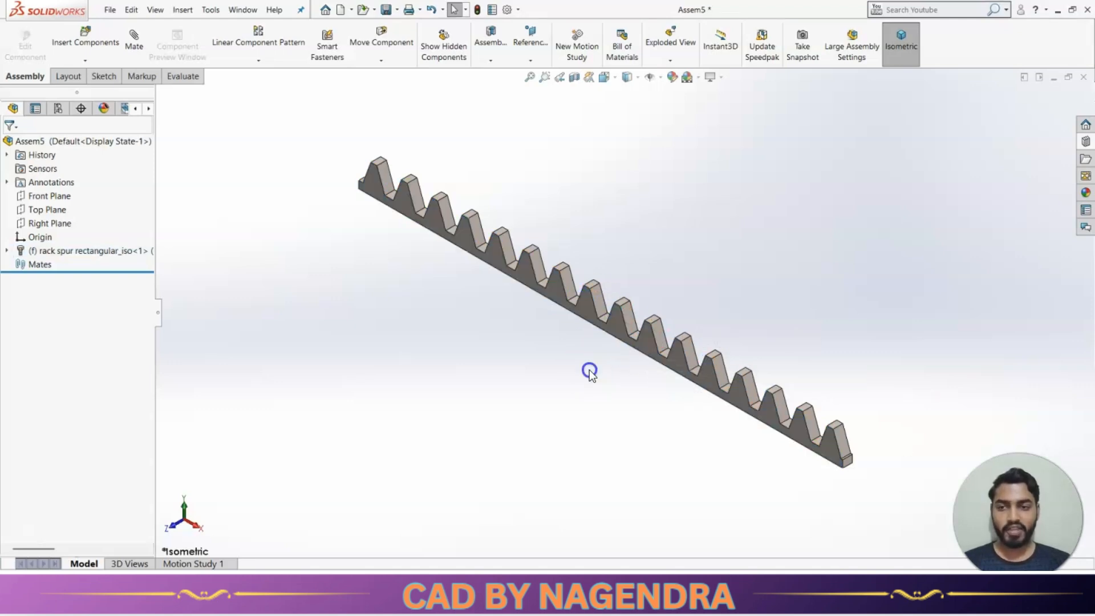
pyautogui.scroll(3, 678, 354)
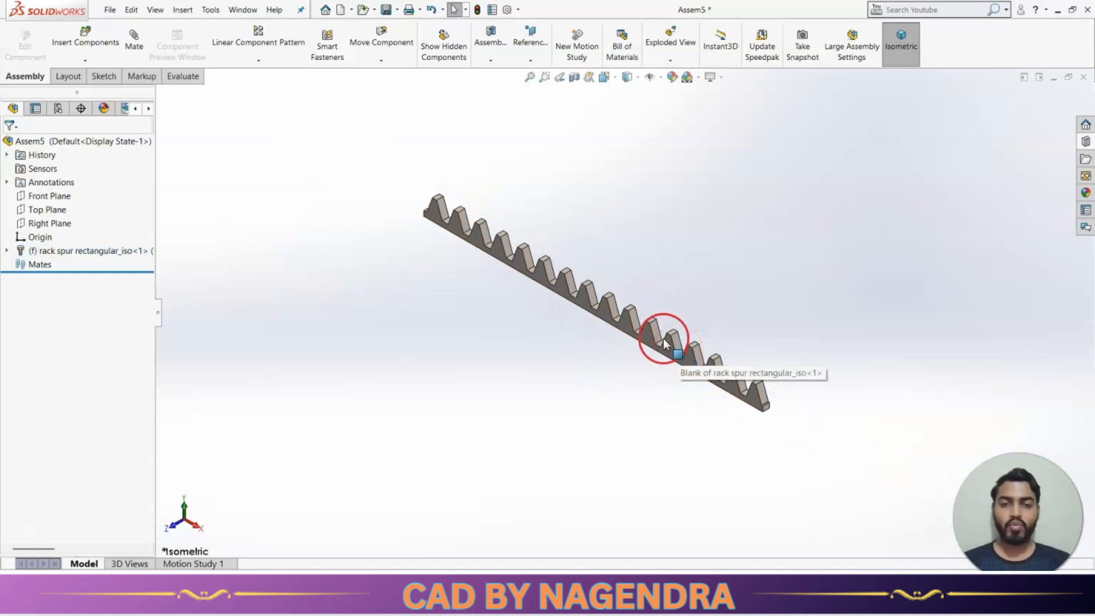
# - Float the fixed rack and move it around to test its freedom, ending in the isometric view
pyautogui.rightClick(103, 249)
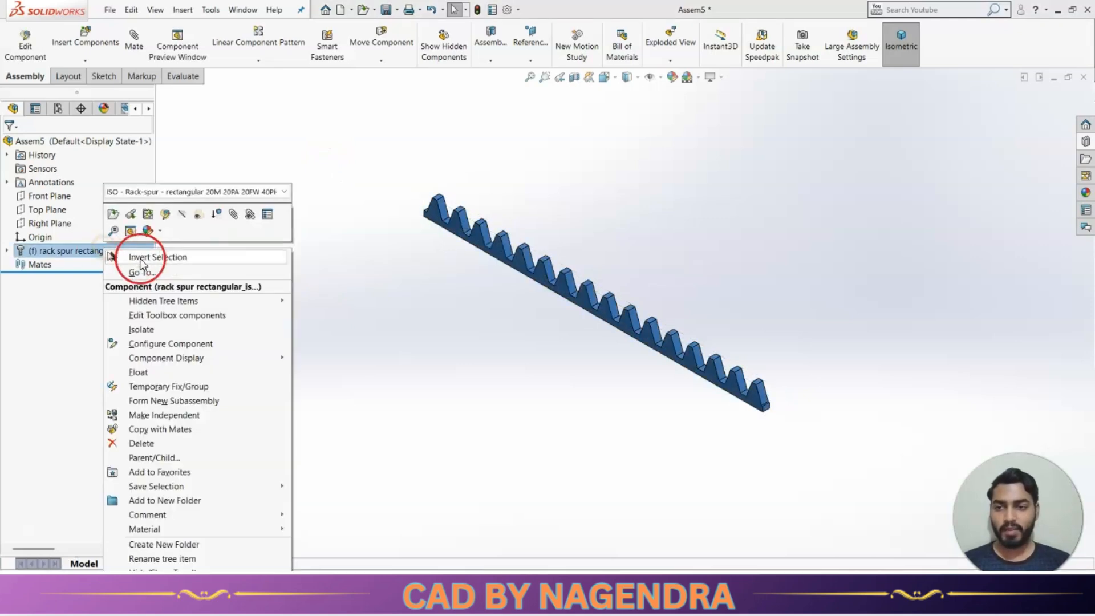
pyautogui.click(153, 374)
pyautogui.moveTo(727, 269); pyautogui.dragTo(750, 325, button='middle')
pyautogui.moveTo(680, 289); pyautogui.dragTo(656, 239)
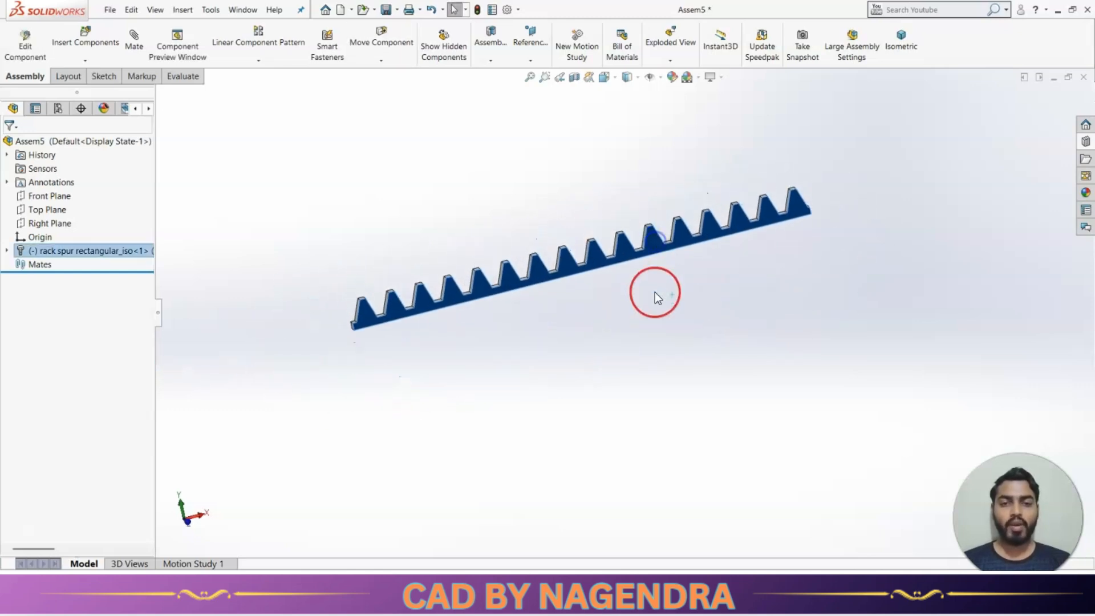
pyautogui.click(654, 292)
pyautogui.click(889, 60)
pyautogui.moveTo(689, 350); pyautogui.dragTo(641, 308)
pyautogui.click(570, 342)
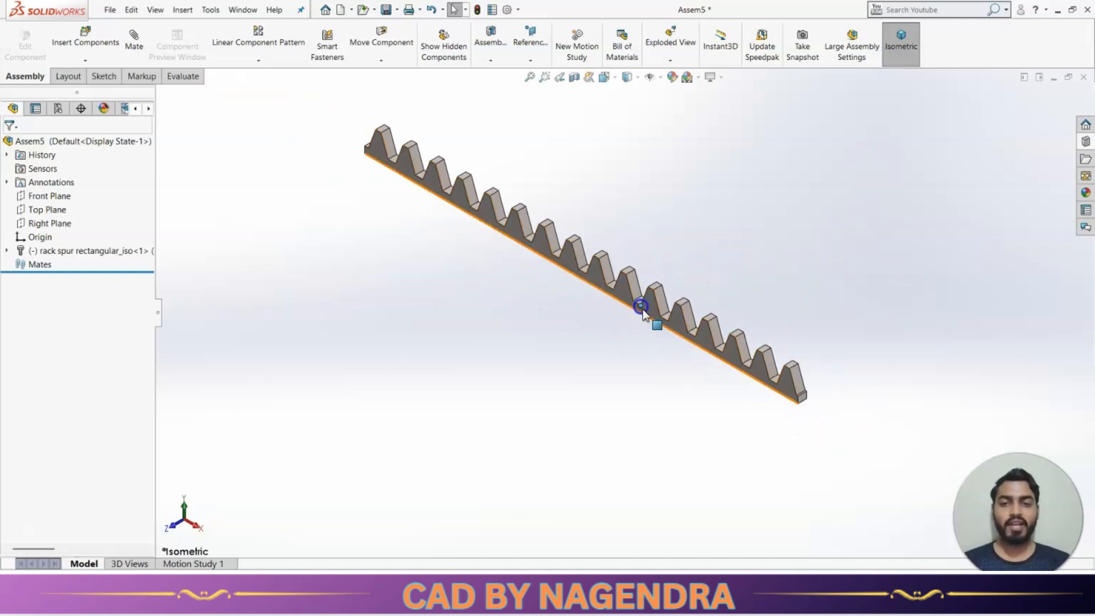
# - Mate the rack's bottom face coincident with the assembly's Top Plane
pyautogui.click(134, 39)
pyautogui.scroll(-5, 567, 315)
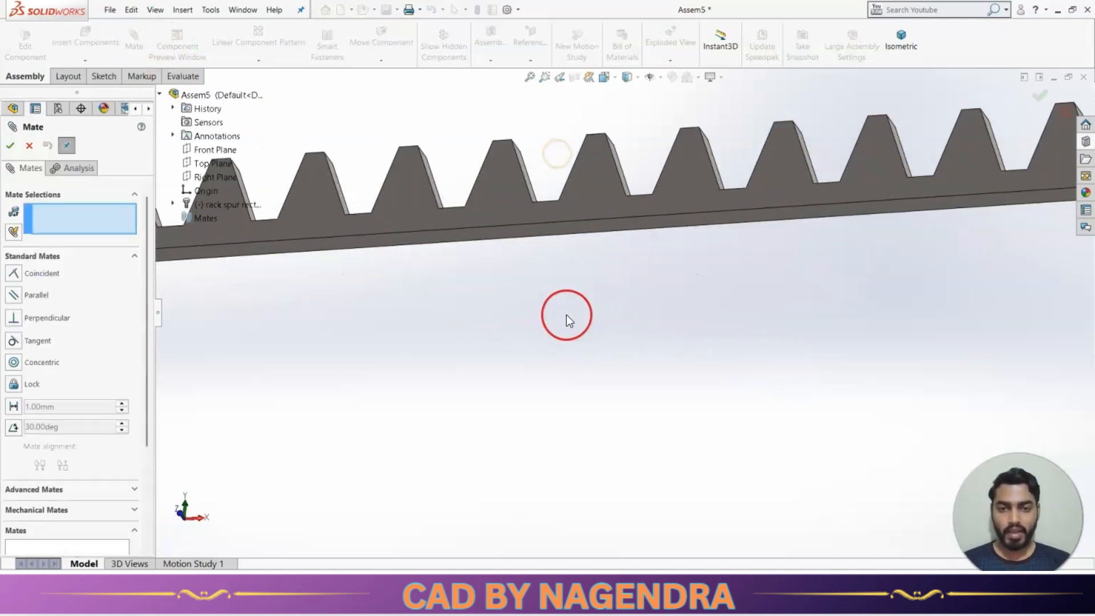
pyautogui.click(613, 192)
pyautogui.scroll(6, 618, 236)
pyautogui.moveTo(619, 255); pyautogui.dragTo(584, 415, button='middle')
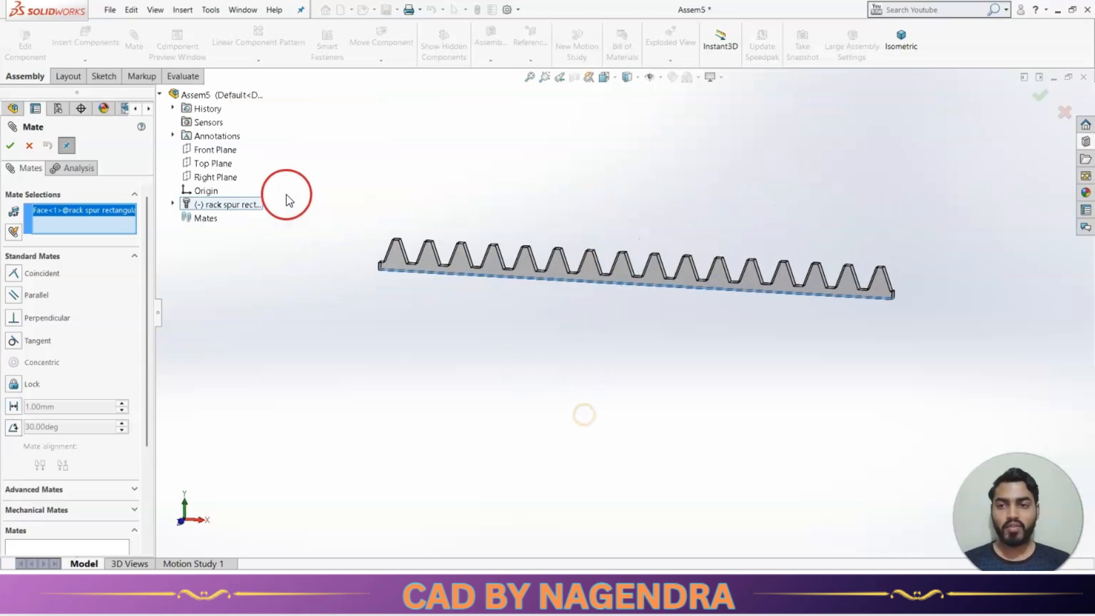
pyautogui.click(217, 164)
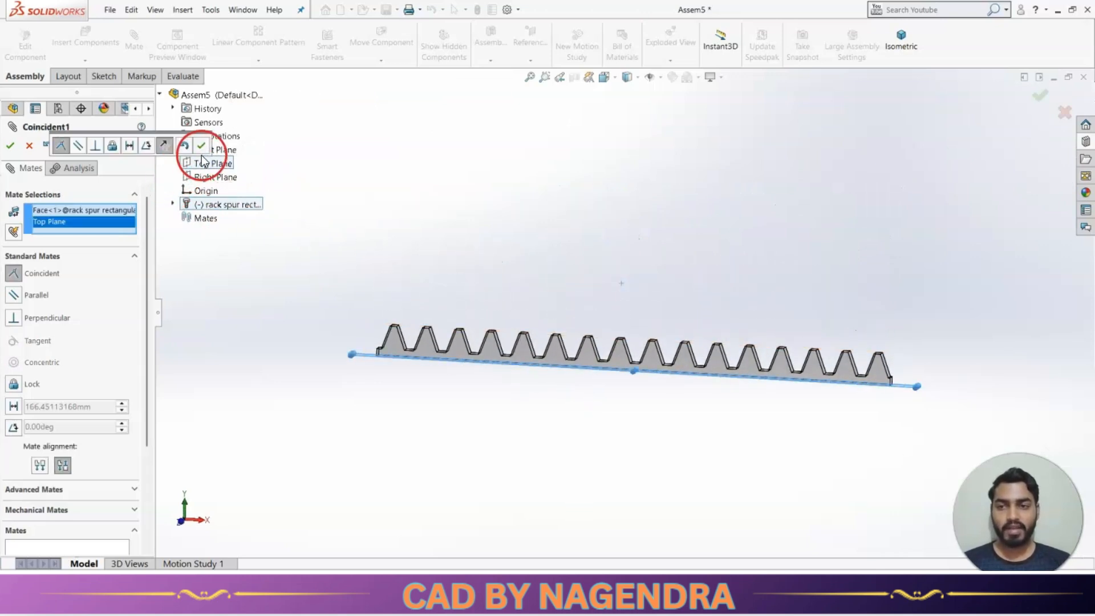
pyautogui.click(201, 147)
# - Mate the rack's toothed side face coincident with the assembly's Front Plane and finish mating
pyautogui.moveTo(540, 269); pyautogui.dragTo(577, 333, button='middle')
pyautogui.moveTo(615, 345); pyautogui.dragTo(670, 329)
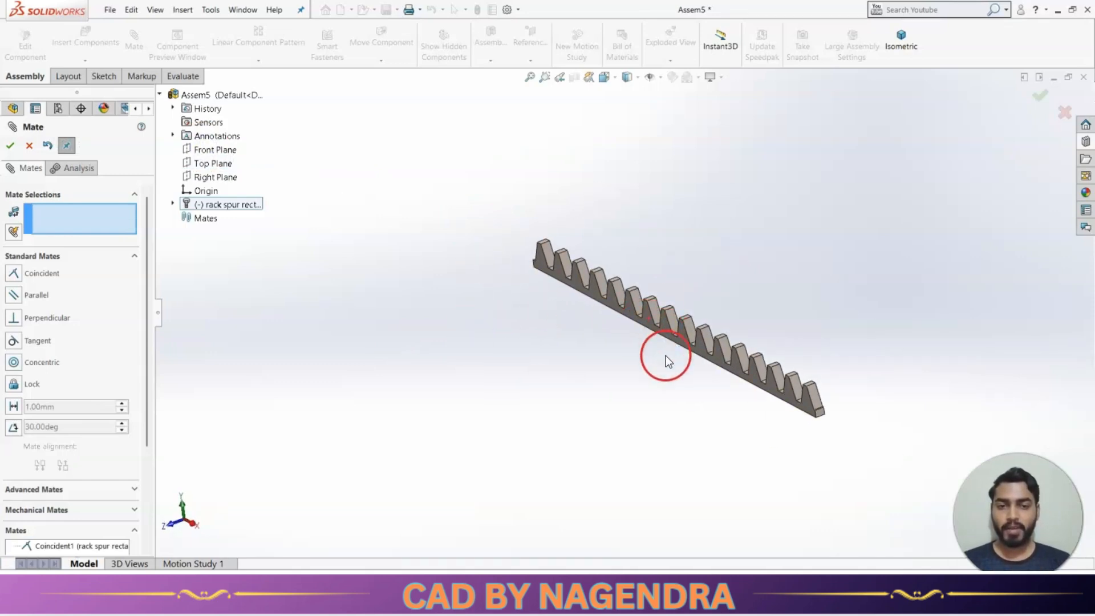
pyautogui.scroll(-3, 678, 361)
pyautogui.scroll(1, 813, 302)
pyautogui.moveTo(829, 293); pyautogui.dragTo(743, 325, button='middle')
pyautogui.click(655, 315)
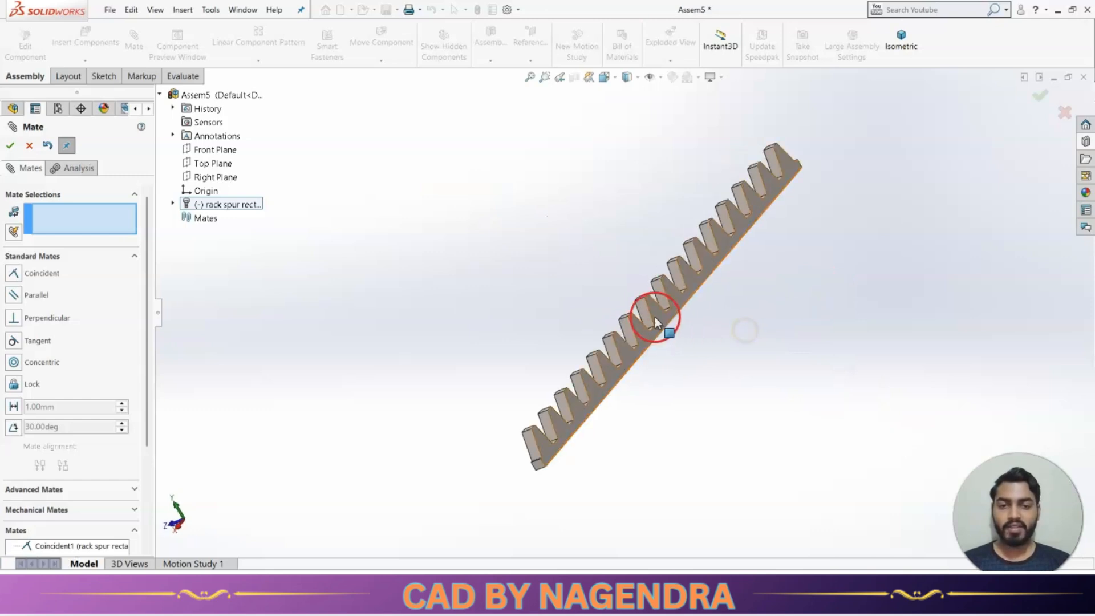
pyautogui.moveTo(655, 315); pyautogui.dragTo(420, 235, button='middle')
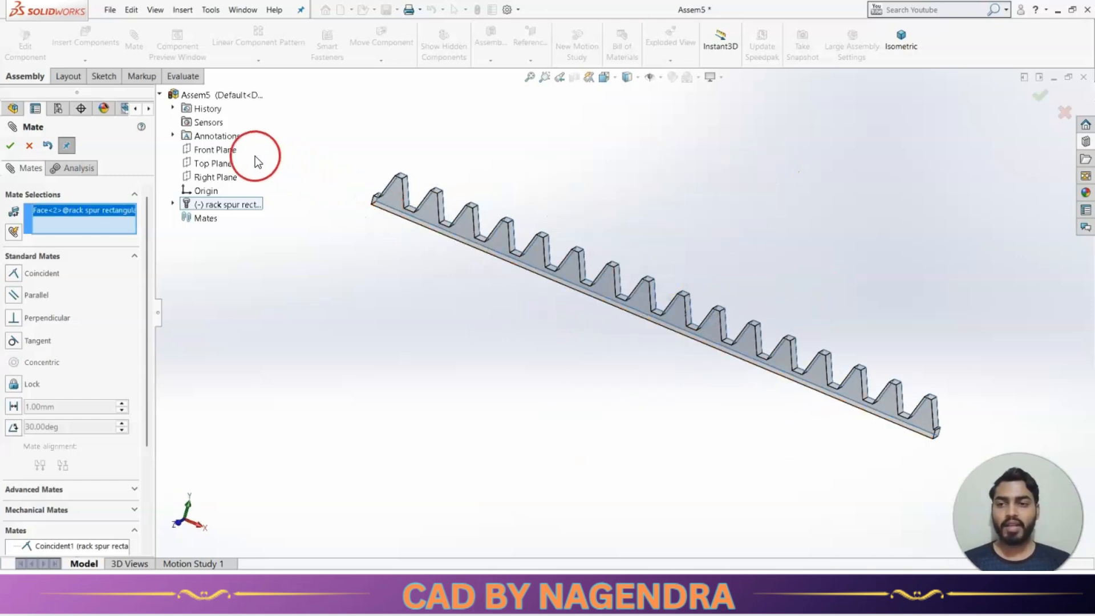
pyautogui.click(216, 151)
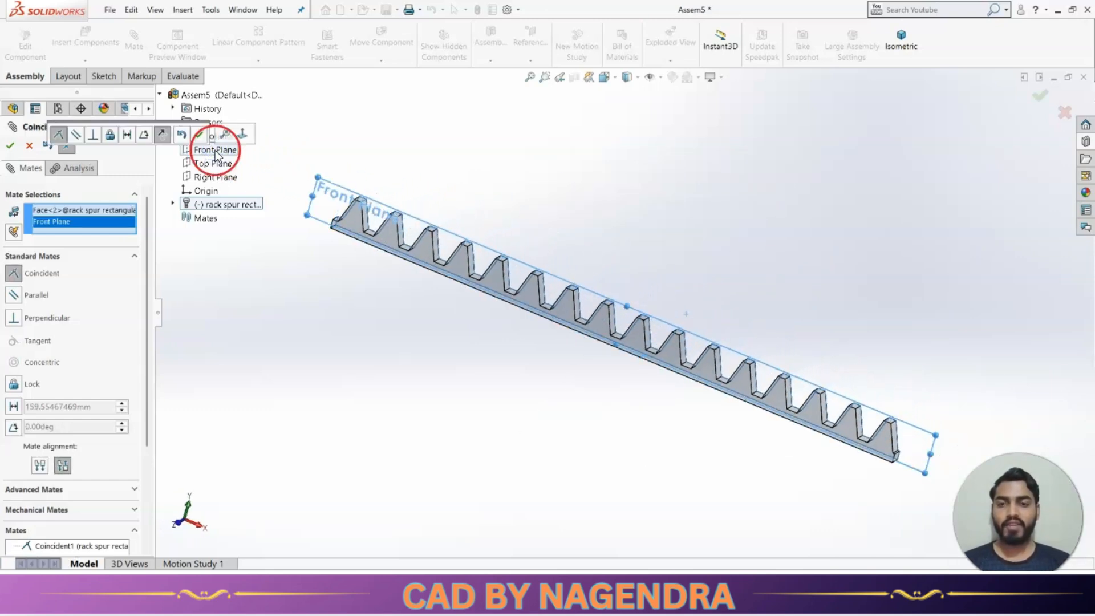
pyautogui.click(13, 148)
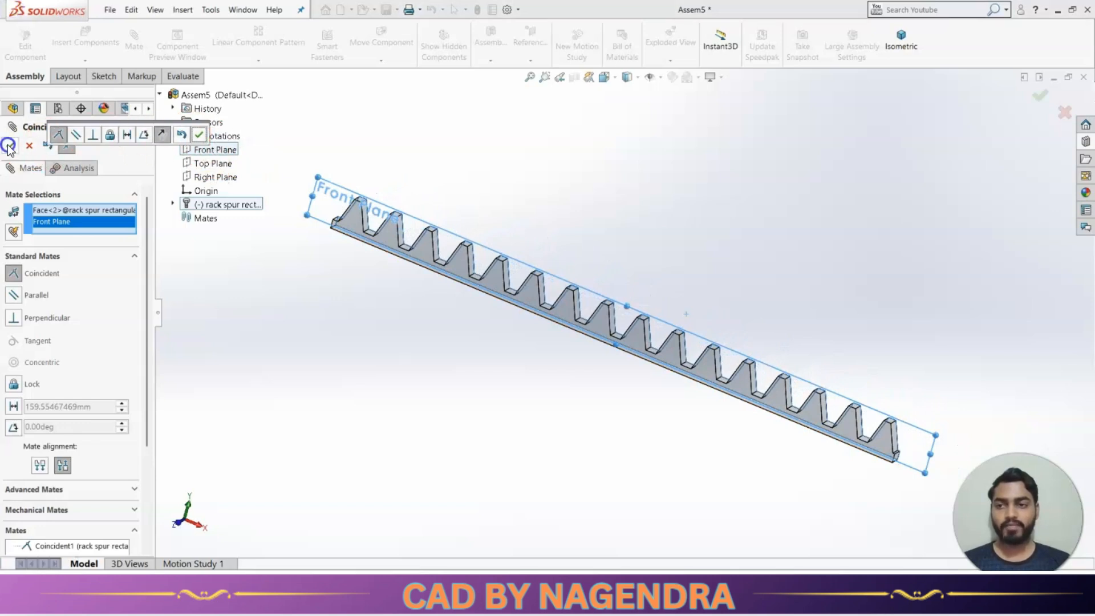
pyautogui.click(10, 146)
# - Move the mated rack to test its remaining freedom and view it in isometric
pyautogui.click(448, 351)
pyautogui.click(606, 332)
pyautogui.moveTo(607, 330); pyautogui.dragTo(755, 172)
pyautogui.click(752, 181)
pyautogui.click(903, 45)
pyautogui.moveTo(655, 313); pyautogui.dragTo(697, 384, button='middle')
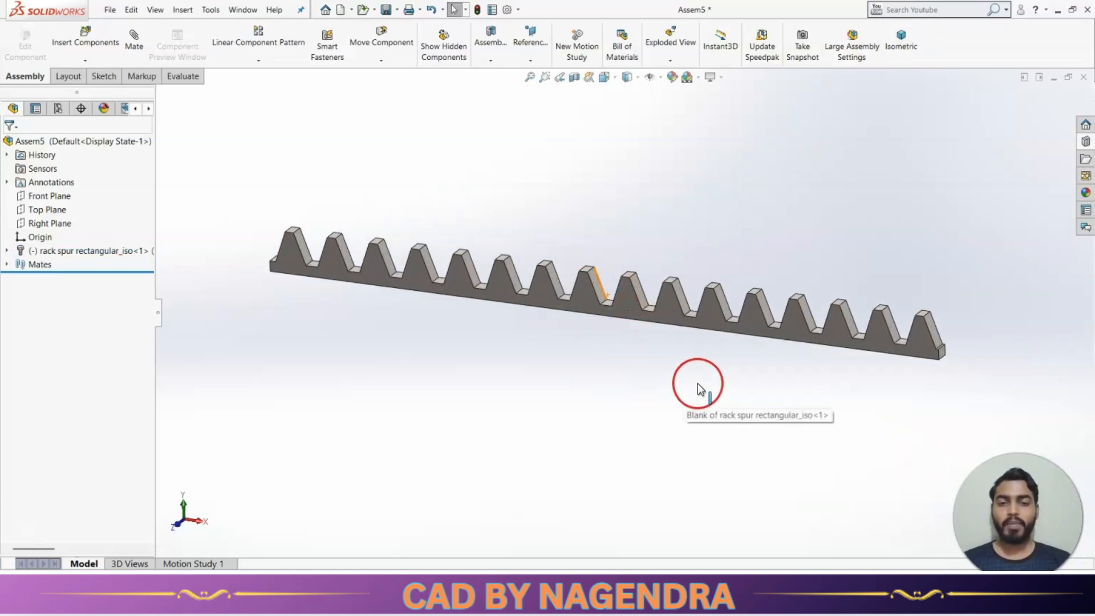
# - Insert a Toolbox spur gear above the rack
pyautogui.click(1087, 140)
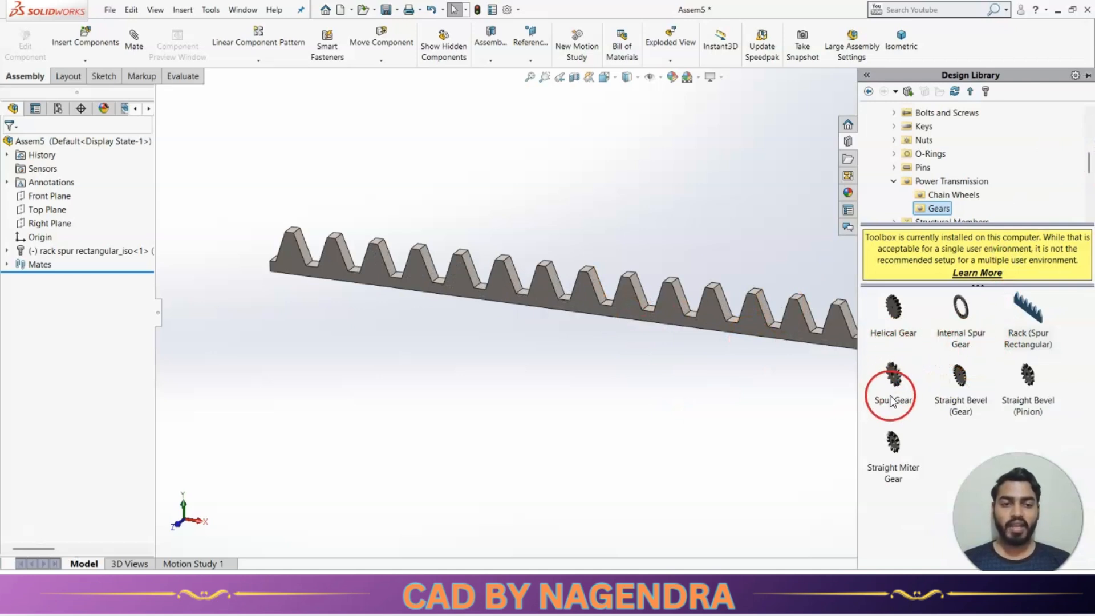
pyautogui.moveTo(895, 388); pyautogui.dragTo(638, 111)
pyautogui.scroll(3, 694, 211)
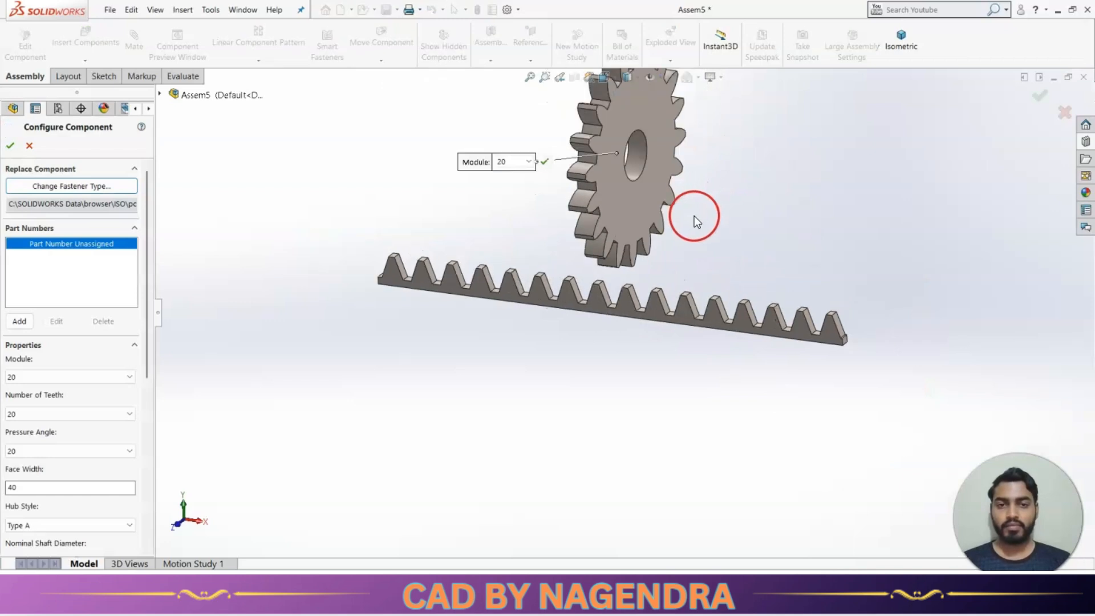
pyautogui.scroll(-1, 593, 151)
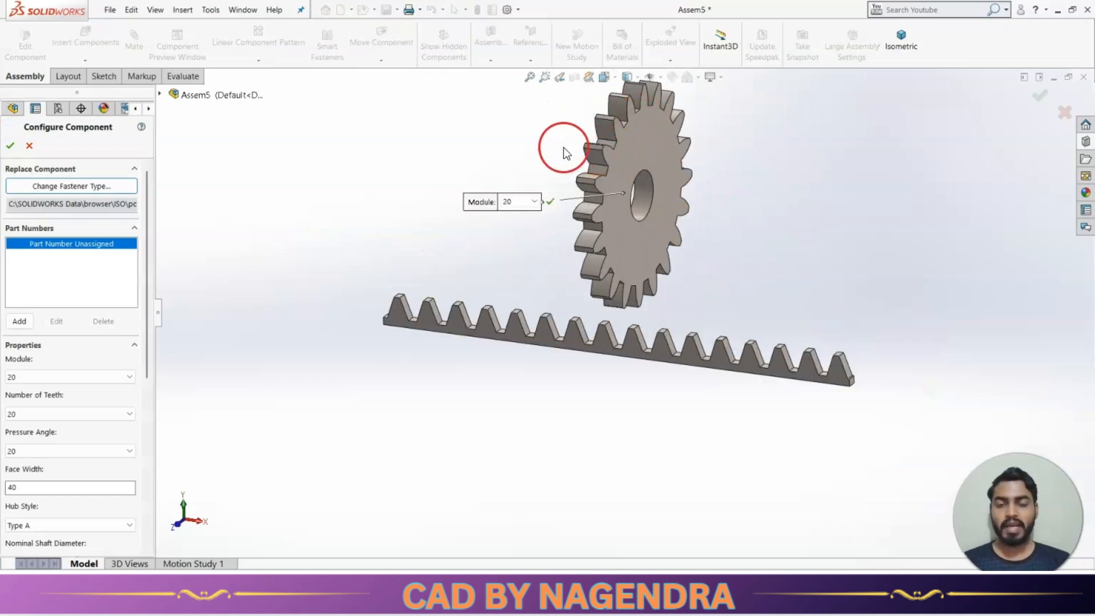
# - Set the spur gear's module to 10
pyautogui.click(533, 203)
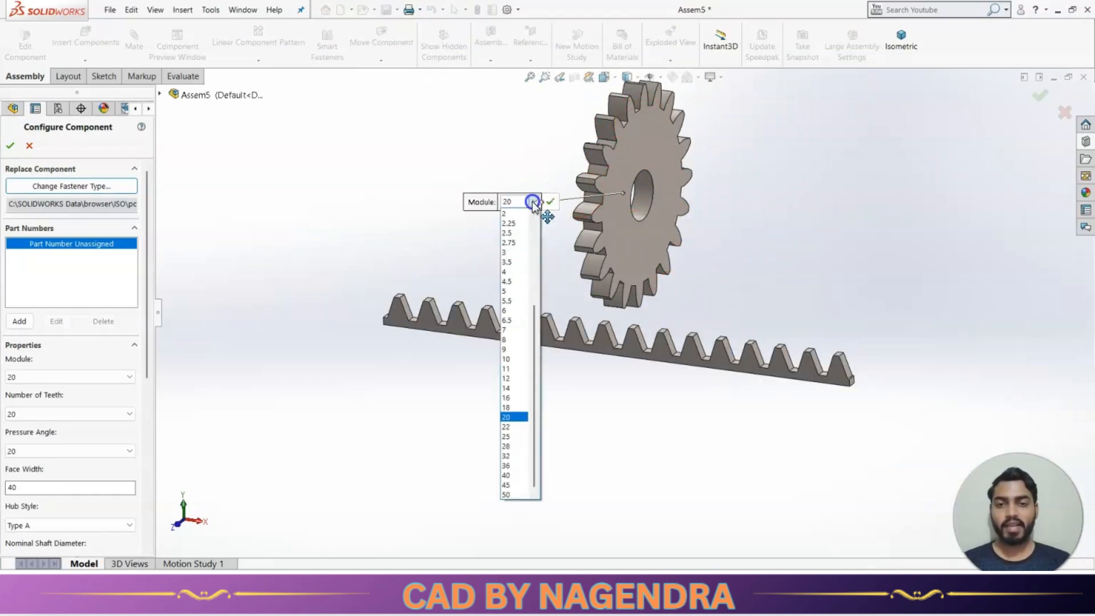
pyautogui.click(506, 358)
pyautogui.moveTo(843, 252); pyautogui.dragTo(689, 261, button='middle')
# - Try 10 and 12 as the spur gear's number of teeth
pyautogui.moveTo(150, 370); pyautogui.dragTo(149, 430)
pyautogui.click(83, 267)
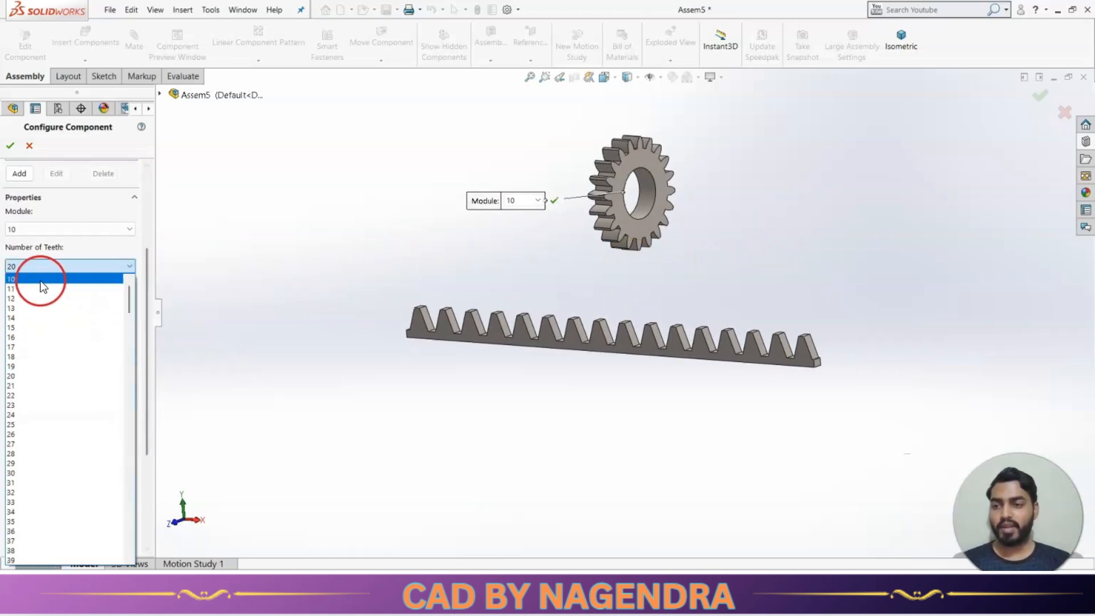
pyautogui.click(28, 280)
pyautogui.scroll(-4, 686, 225)
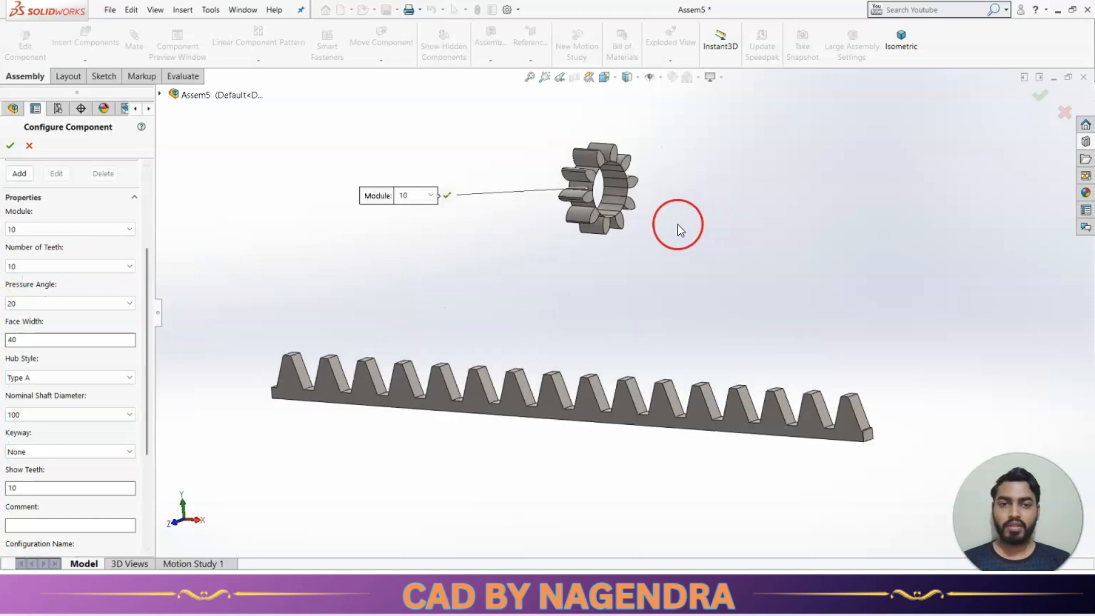
pyautogui.scroll(3, 599, 240)
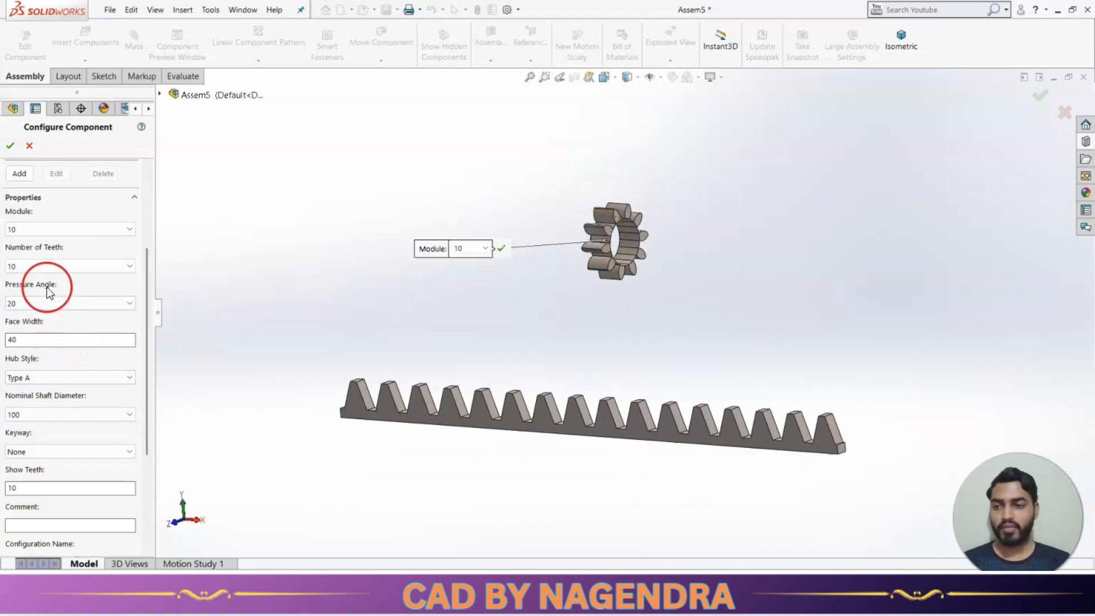
pyautogui.click(47, 266)
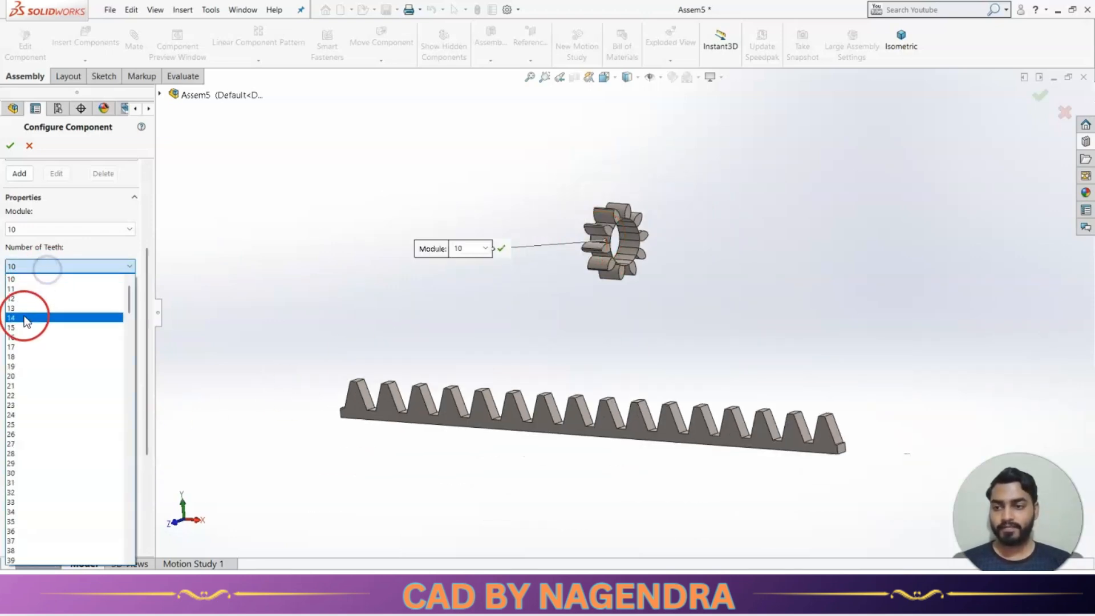
pyautogui.click(23, 298)
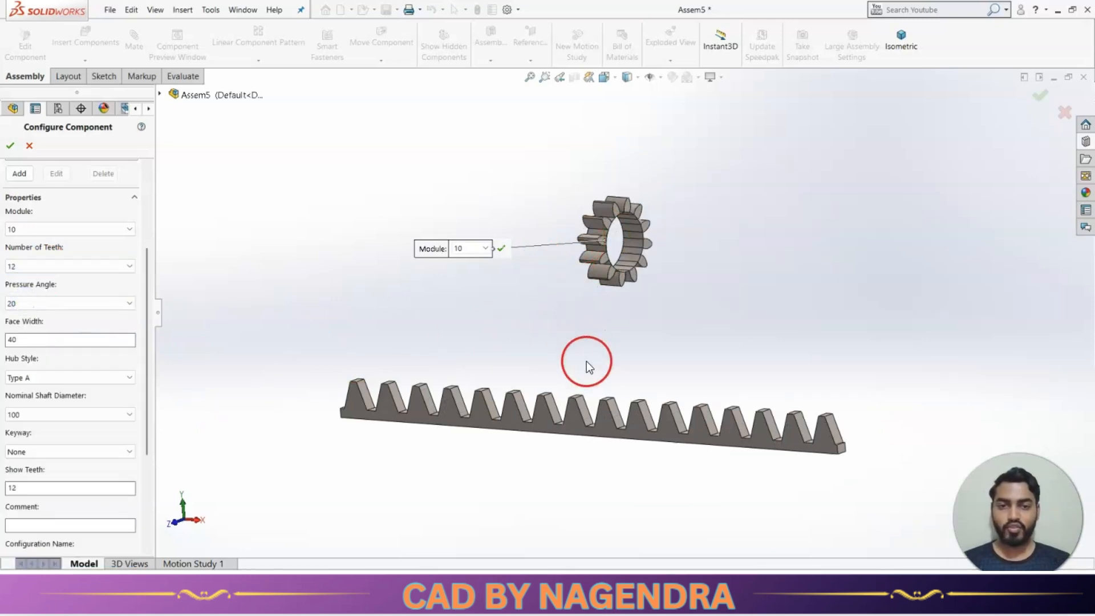
# - Set the spur gear's number of teeth to 16 and its module to 20
pyautogui.click(92, 266)
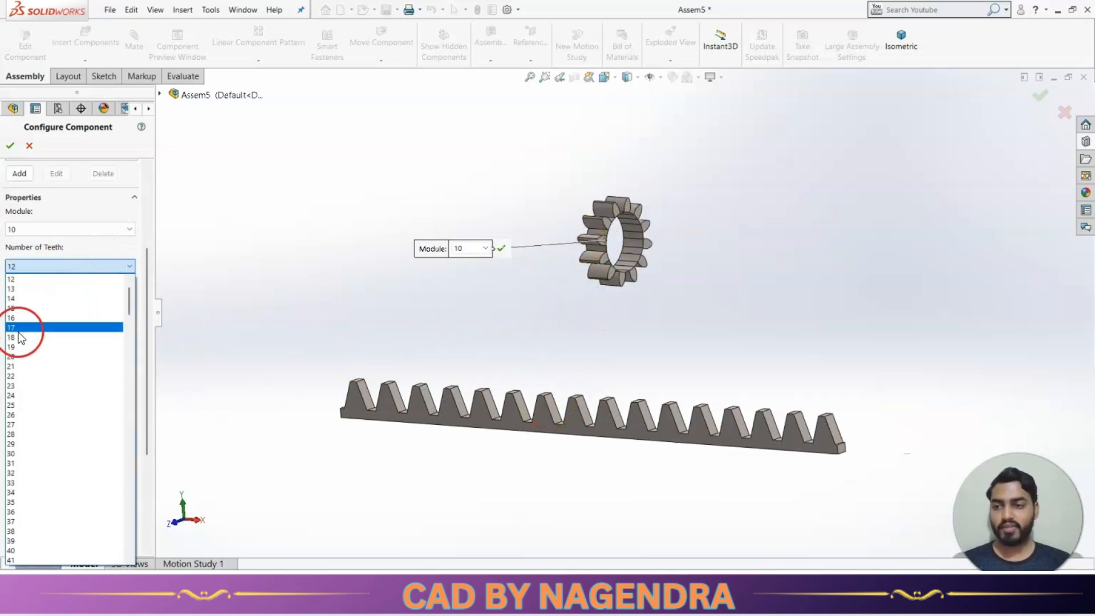
pyautogui.click(18, 321)
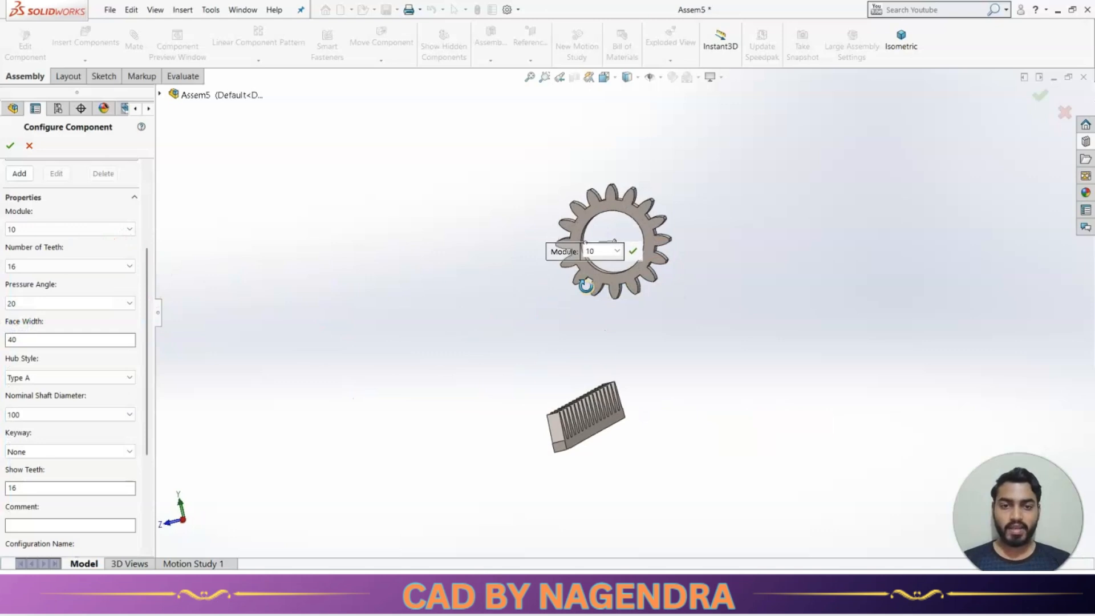
pyautogui.scroll(5, 639, 294)
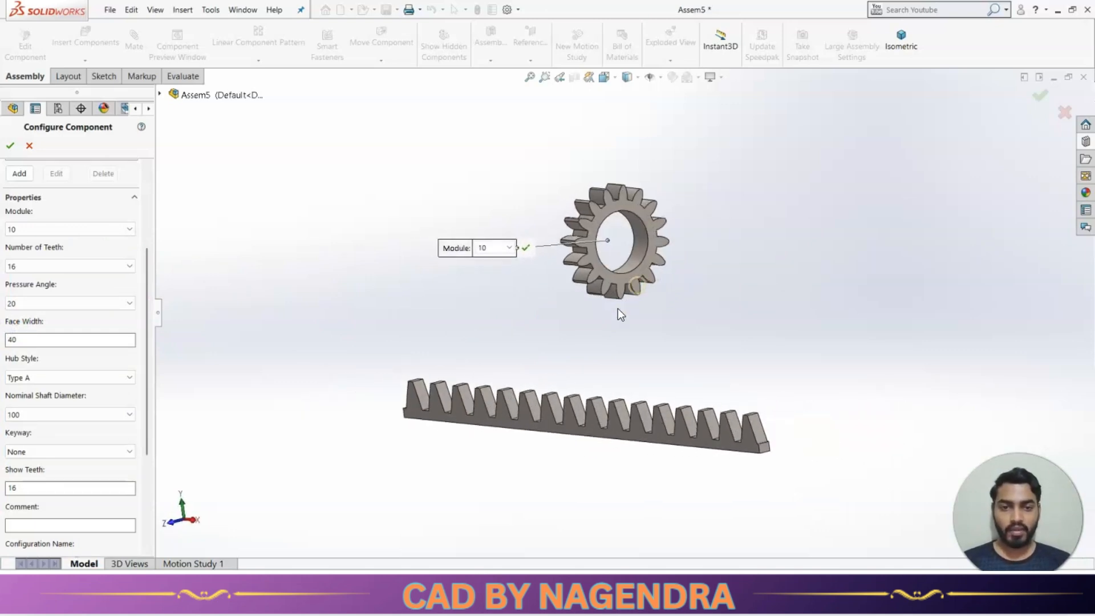
pyautogui.click(370, 196)
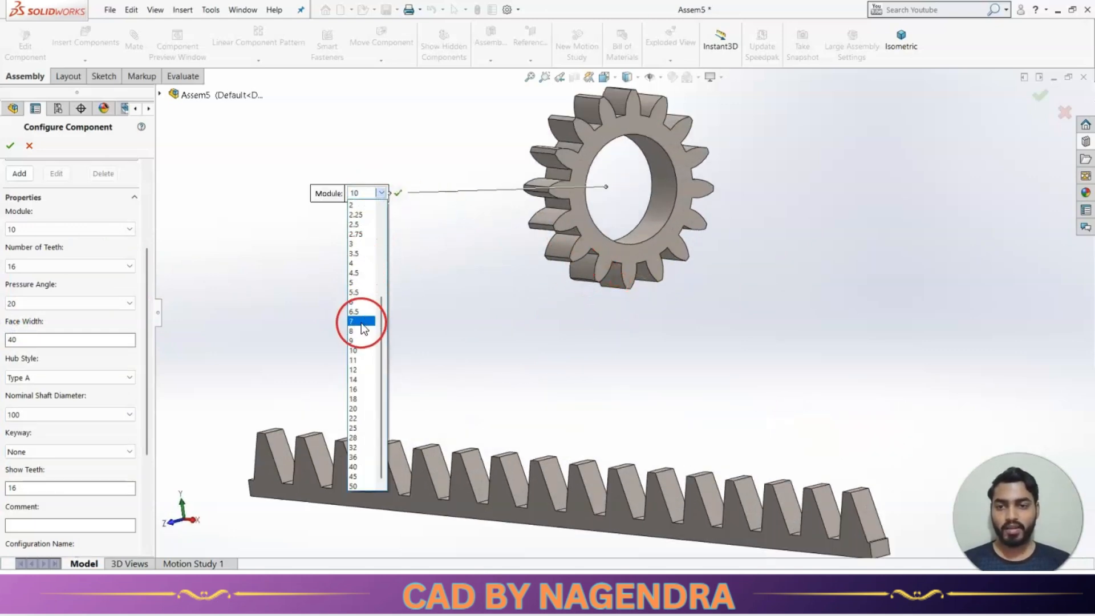
pyautogui.click(354, 408)
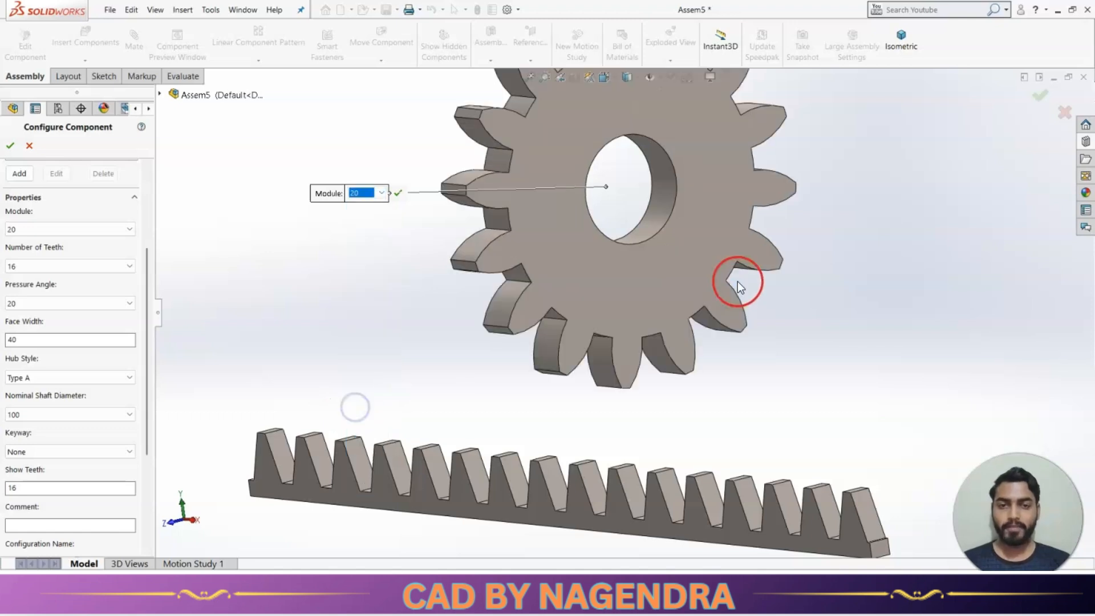
pyautogui.scroll(-3, 737, 280)
pyautogui.moveTo(737, 279); pyautogui.dragTo(730, 326, button='middle')
# - Set the spur gear's face width to 30
pyautogui.click(122, 335)
pyautogui.moveTo(146, 303); pyautogui.dragTo(146, 326)
pyautogui.doubleClick(60, 286)
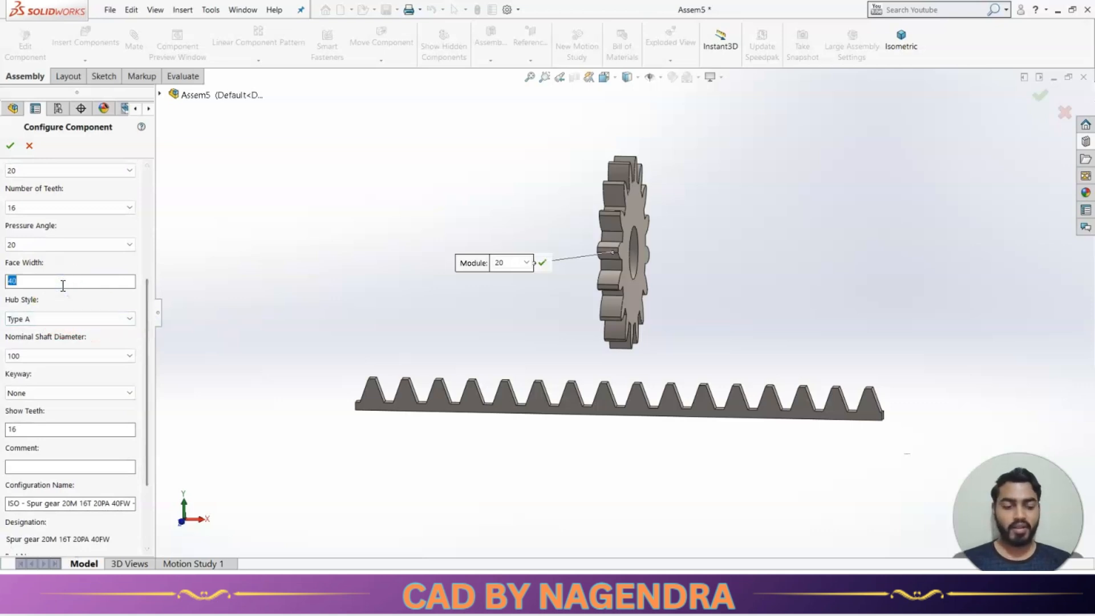
pyautogui.write('30')
pyautogui.click(132, 254)
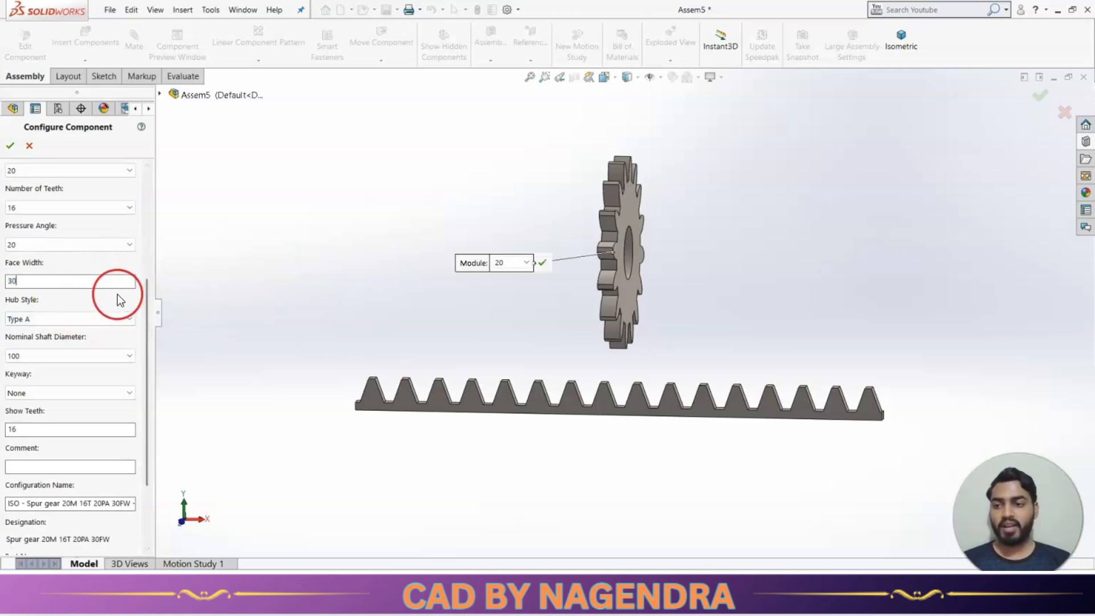
# - Confirm the spur gear configuration and finish the insertion without placing a second copy
pyautogui.moveTo(504, 303); pyautogui.dragTo(515, 324, button='middle')
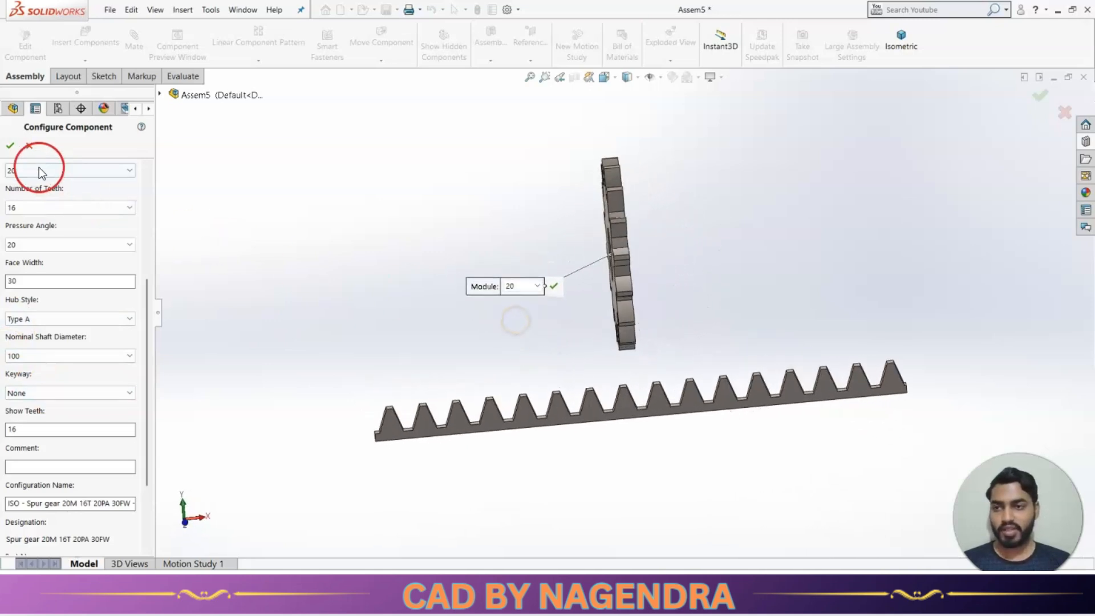
pyautogui.scroll(2, 721, 226)
pyautogui.moveTo(657, 211); pyautogui.dragTo(596, 228, button='middle')
pyautogui.rightClick(734, 229)
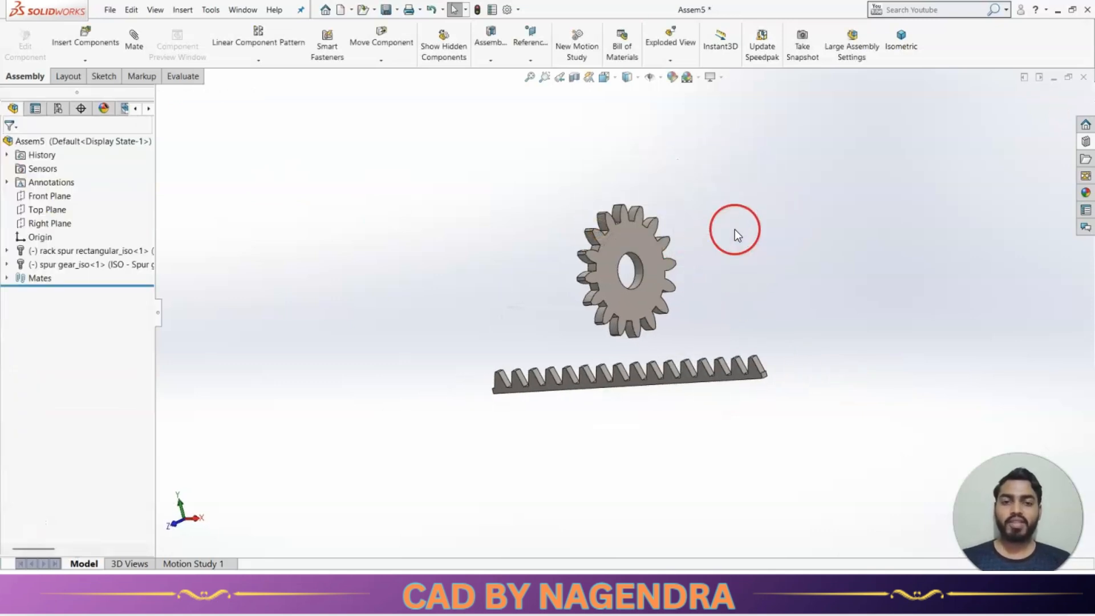
# - Mate the spur gear's side face coincident with the rack's toothed side face and finish mating
pyautogui.moveTo(729, 252); pyautogui.dragTo(732, 255, button='middle')
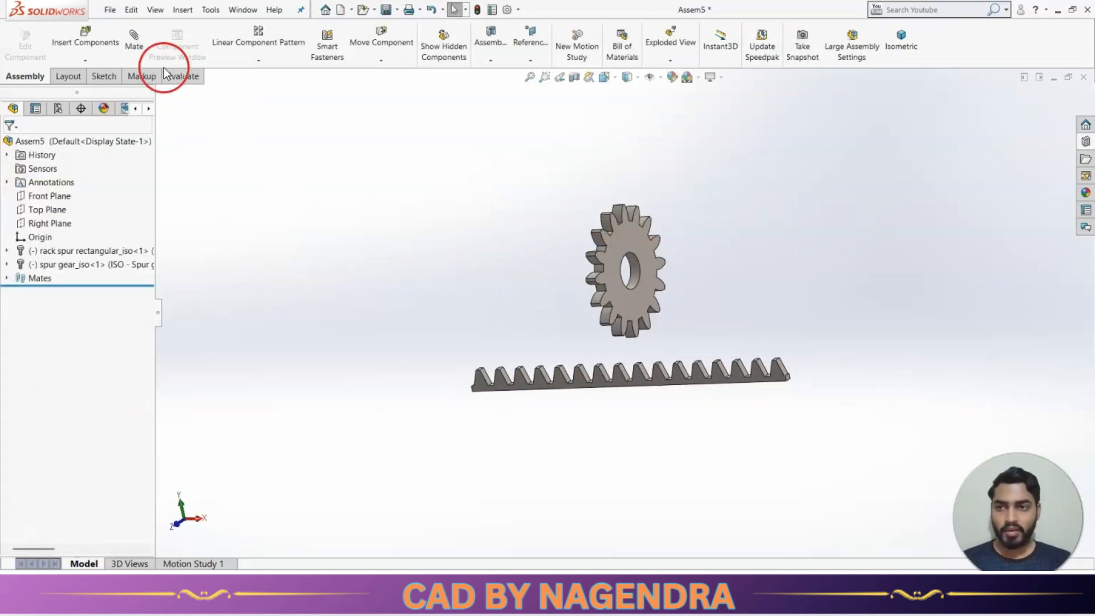
pyautogui.click(132, 40)
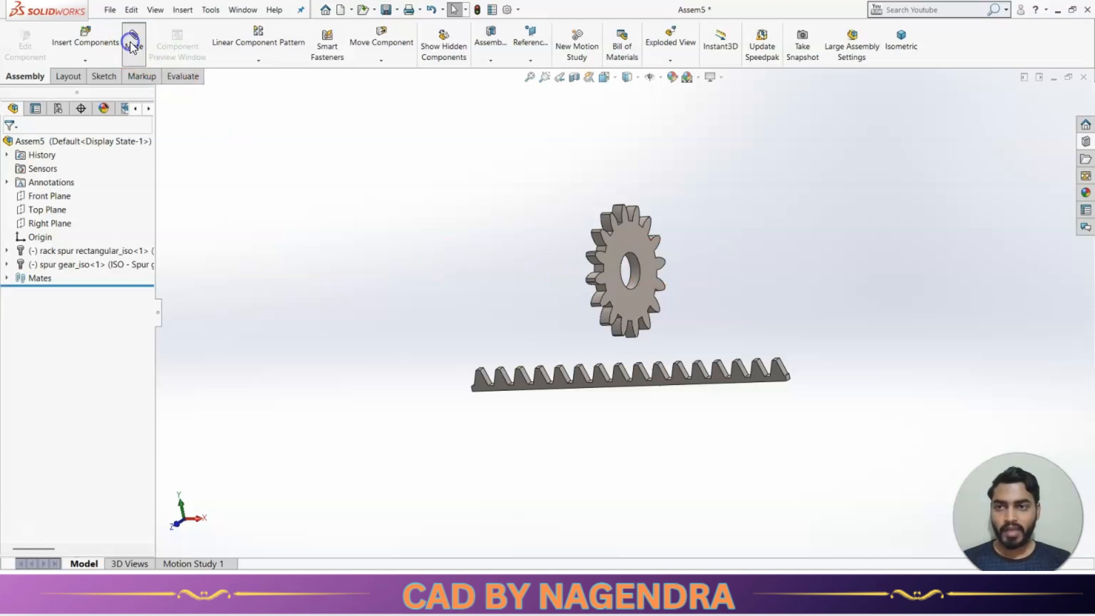
pyautogui.click(633, 236)
pyautogui.scroll(-3, 615, 381)
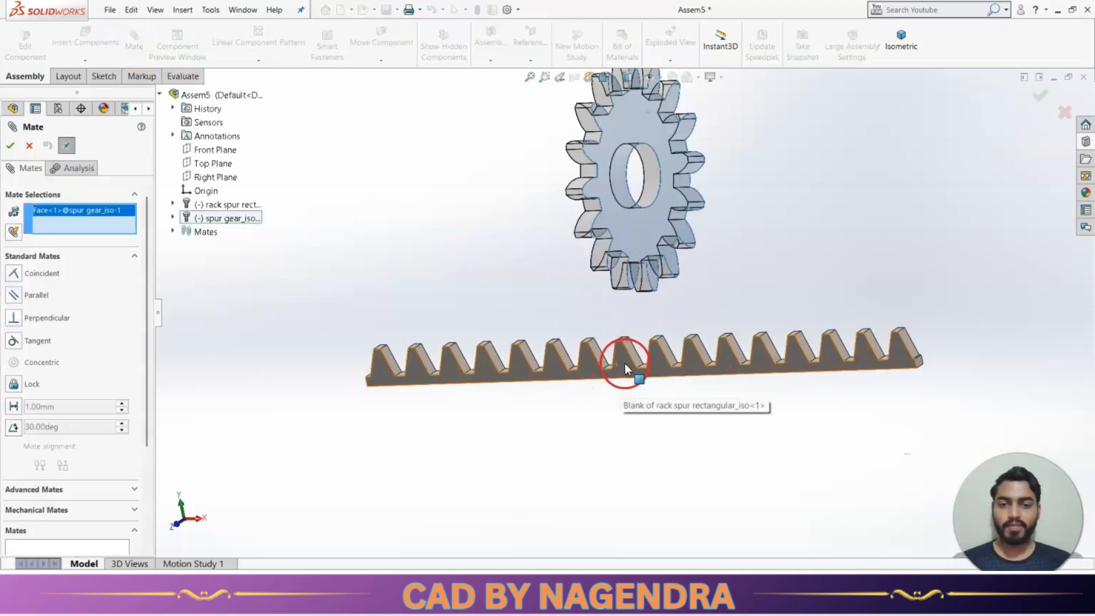
pyautogui.click(625, 364)
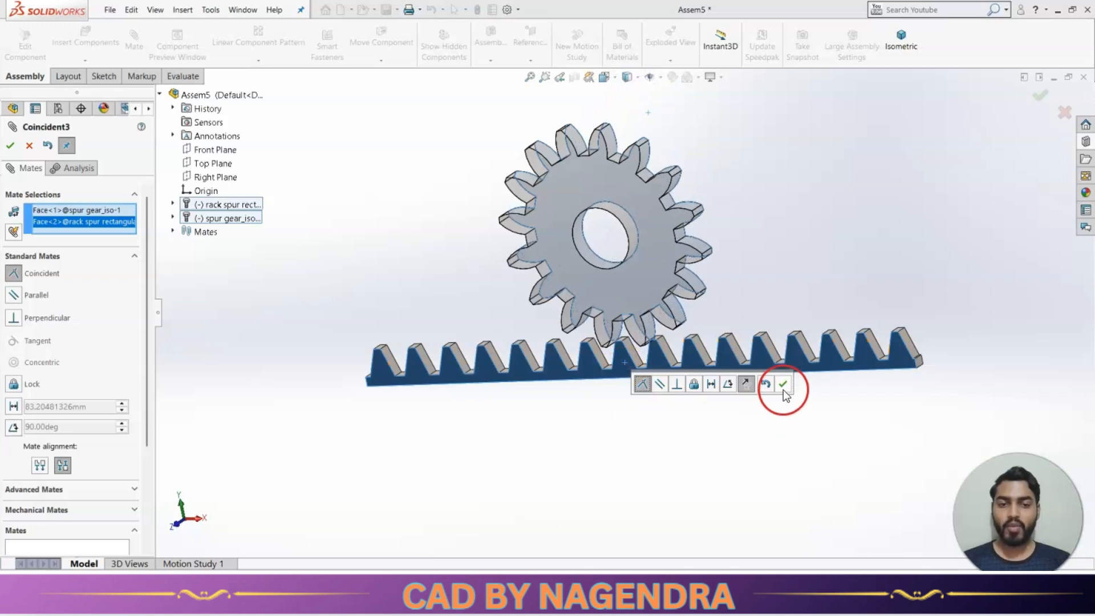
pyautogui.click(783, 385)
pyautogui.rightClick(620, 444)
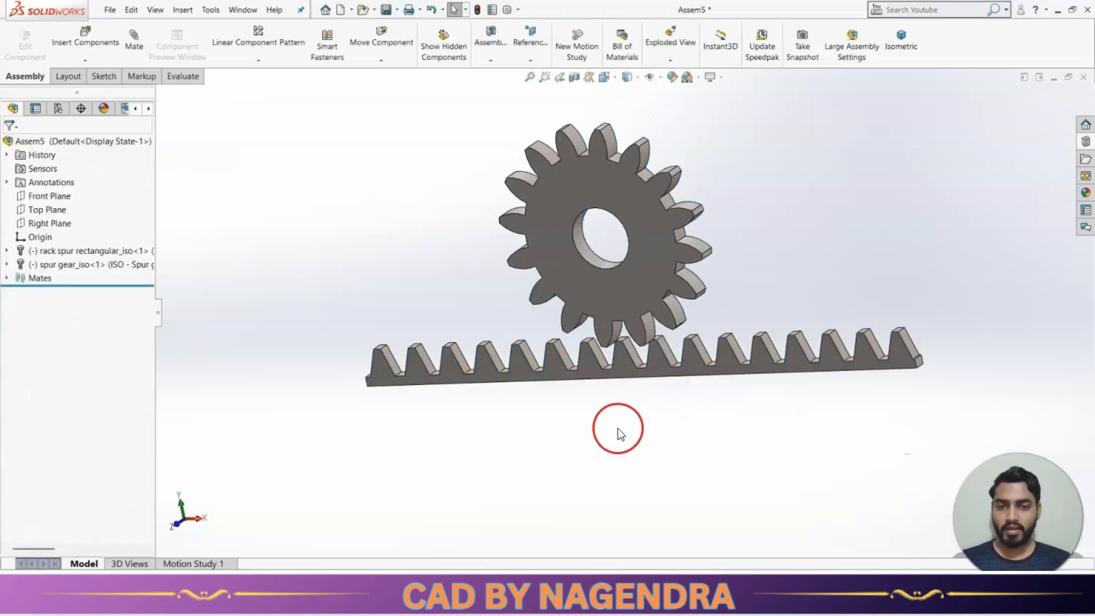
# - Show the assembly in front view and move the spur gear to the left end of the rack, its lower teeth among the rack's teeth
pyautogui.hotkey('ctrl', '1')
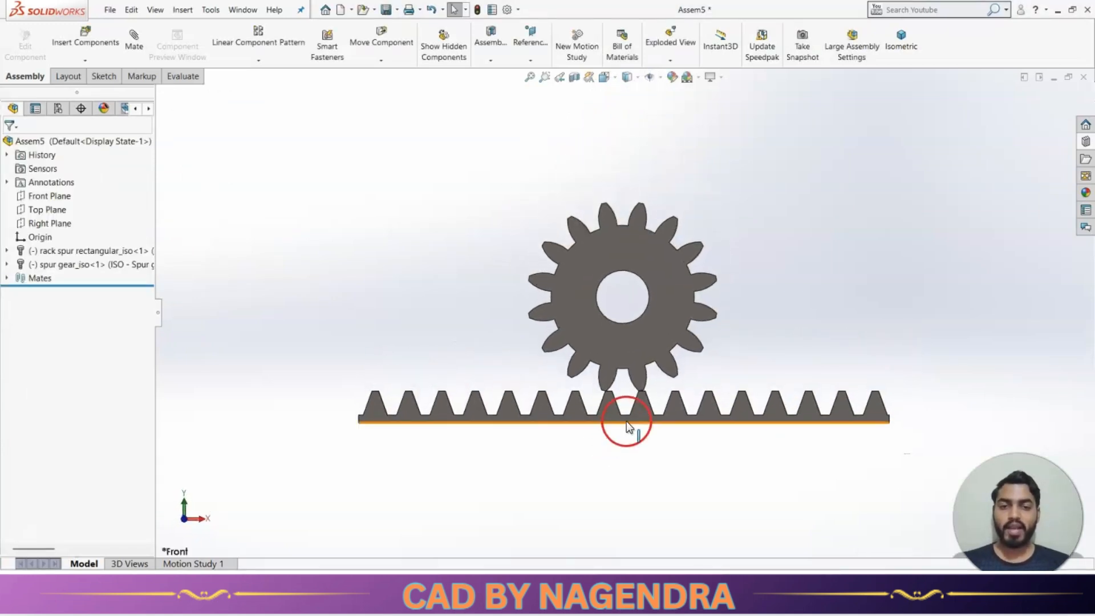
pyautogui.scroll(-1, 539, 419)
pyautogui.scroll(3, 669, 398)
pyautogui.scroll(-3, 669, 398)
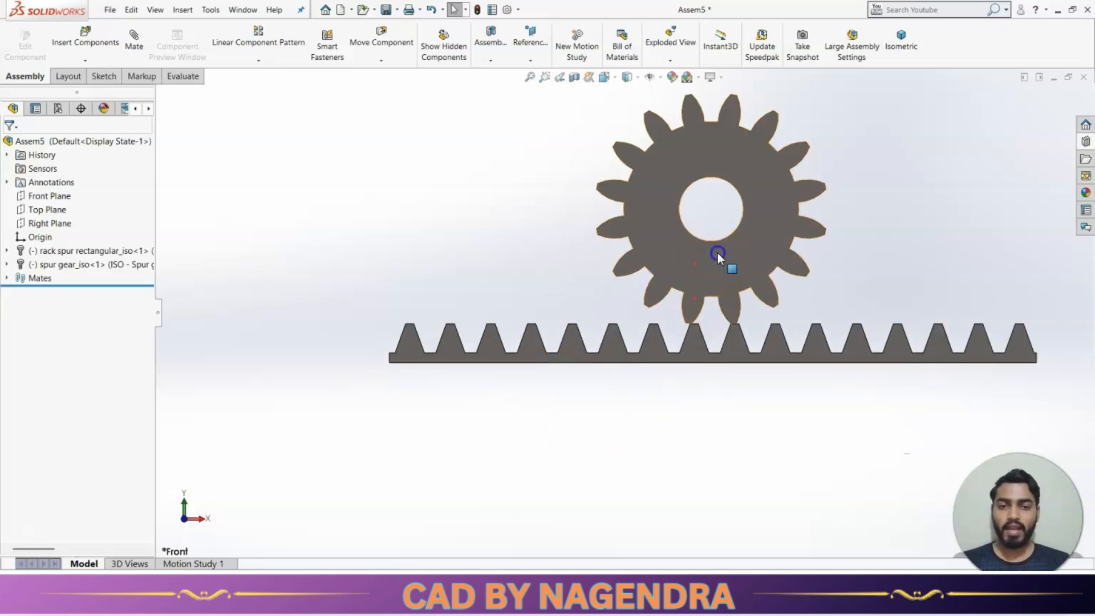
pyautogui.click(671, 261)
pyautogui.moveTo(672, 261); pyautogui.dragTo(245, 256)
pyautogui.click(272, 318)
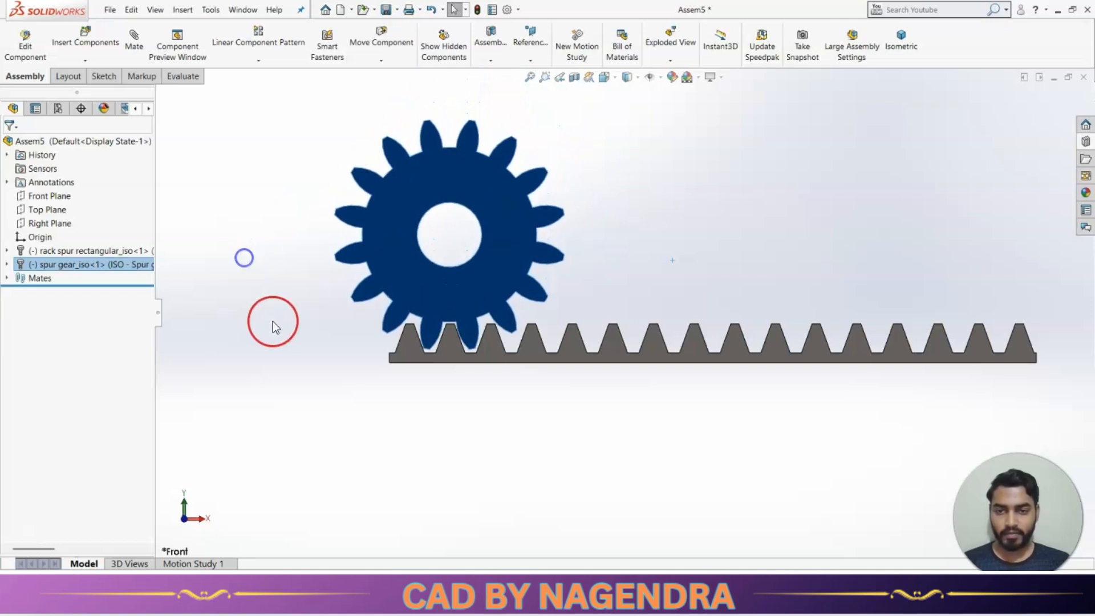
pyautogui.moveTo(649, 252); pyautogui.dragTo(649, 345, button='middle')
pyautogui.click(670, 207)
pyautogui.moveTo(840, 323); pyautogui.dragTo(792, 326, button='middle')
pyautogui.click(141, 46)
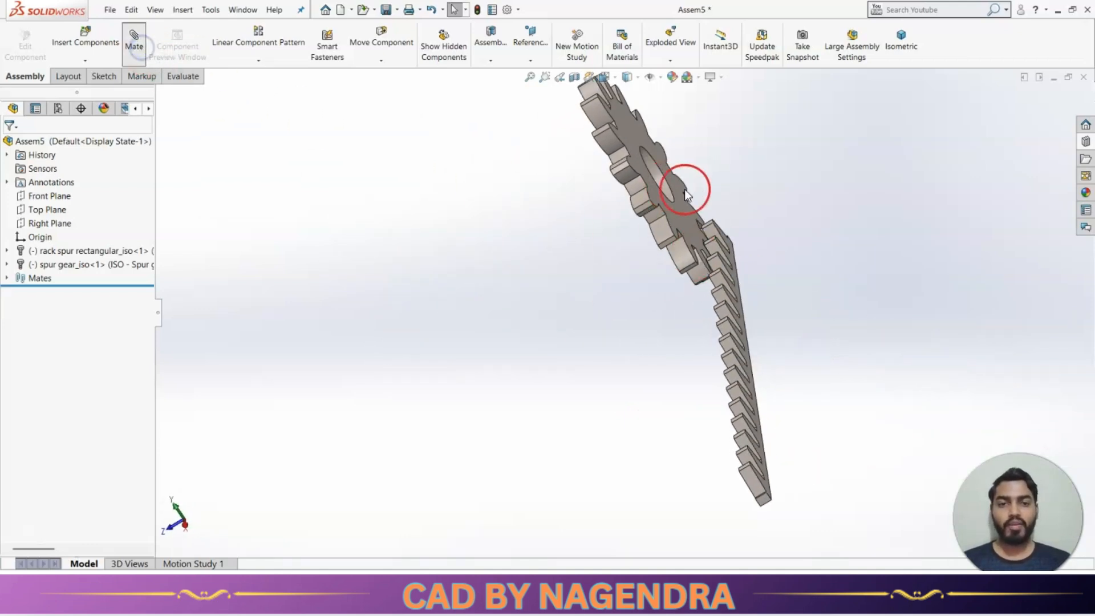
pyautogui.moveTo(786, 211)
pyautogui.mouseDown(button='middle')
pyautogui.moveTo(808, 202)
pyautogui.moveTo(801, 195)
pyautogui.mouseUp(button='middle')
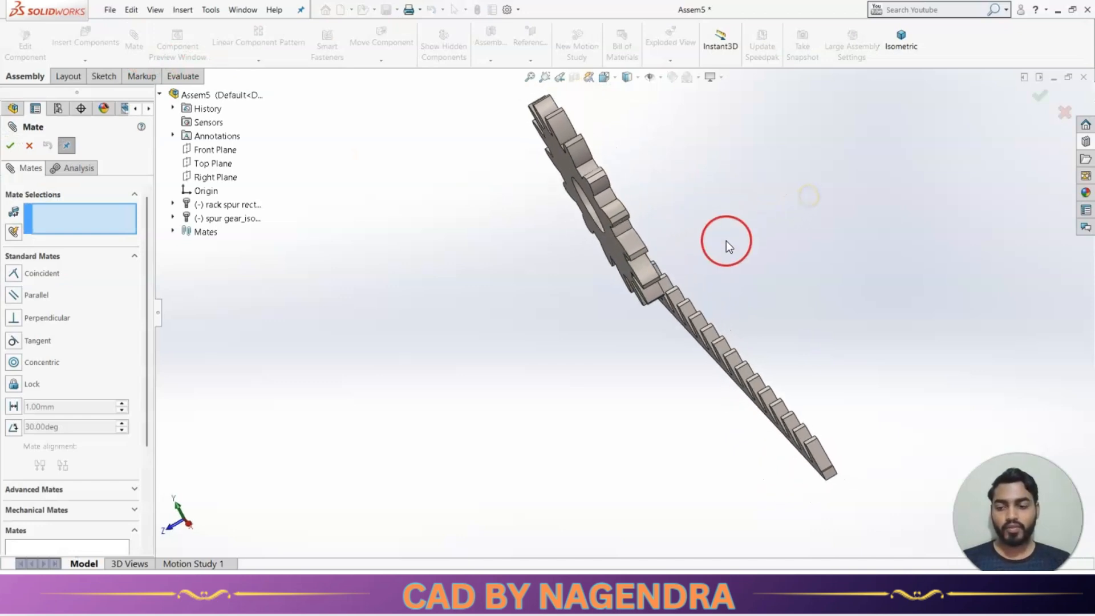
pyautogui.press('Escape')
# - Edit the third coincident mate, between the side faces of the rack and spur gear, and flip its alignment
pyautogui.click(12, 277)
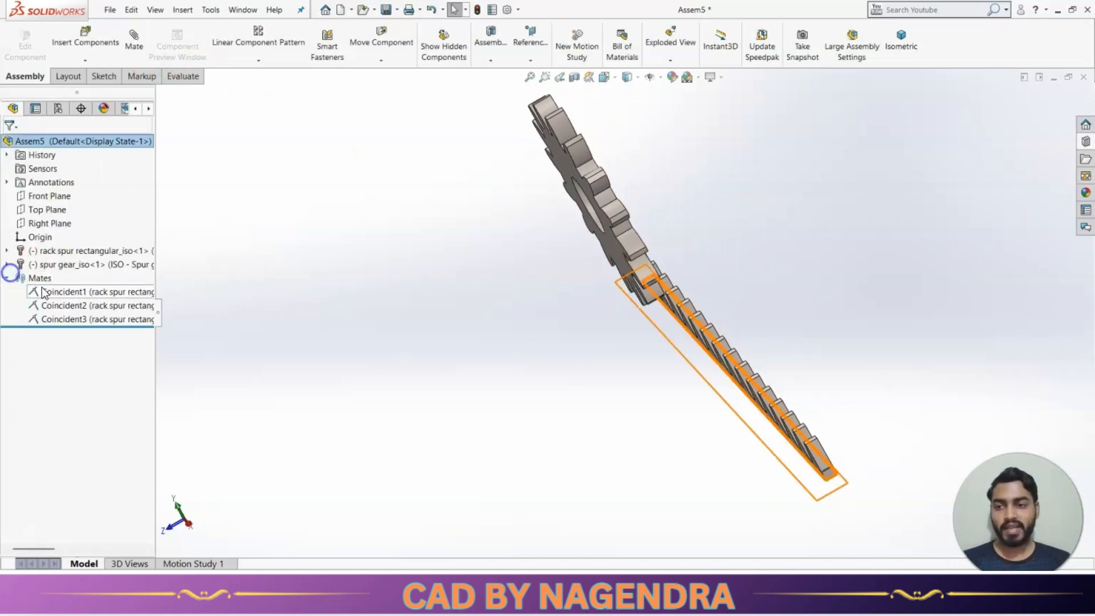
pyautogui.click(84, 319)
pyautogui.moveTo(760, 436)
pyautogui.mouseDown(button='middle')
pyautogui.moveTo(731, 440)
pyautogui.moveTo(758, 452)
pyautogui.mouseUp(button='middle')
pyautogui.rightClick(114, 320)
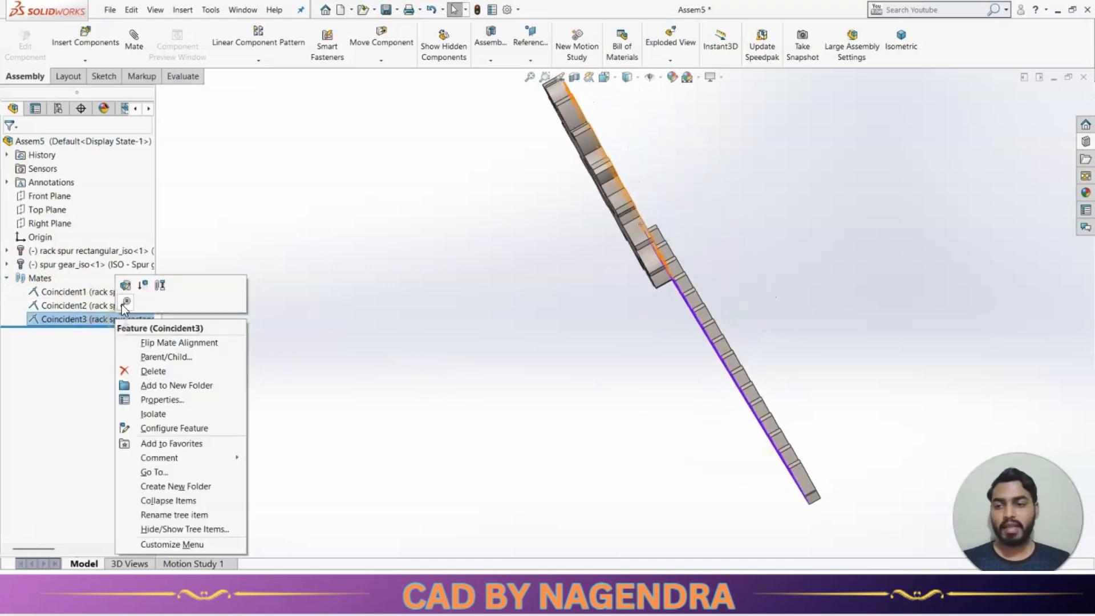
pyautogui.click(124, 286)
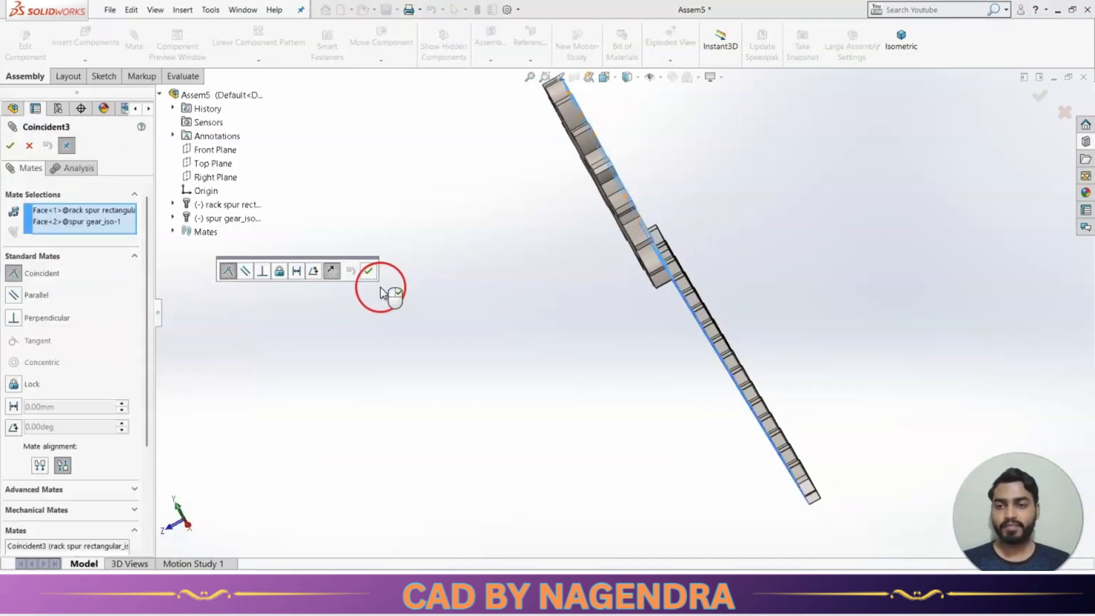
pyautogui.click(332, 272)
pyautogui.moveTo(502, 337)
pyautogui.mouseDown(button='middle')
pyautogui.moveTo(649, 391)
pyautogui.moveTo(675, 365)
pyautogui.mouseUp(button='middle')
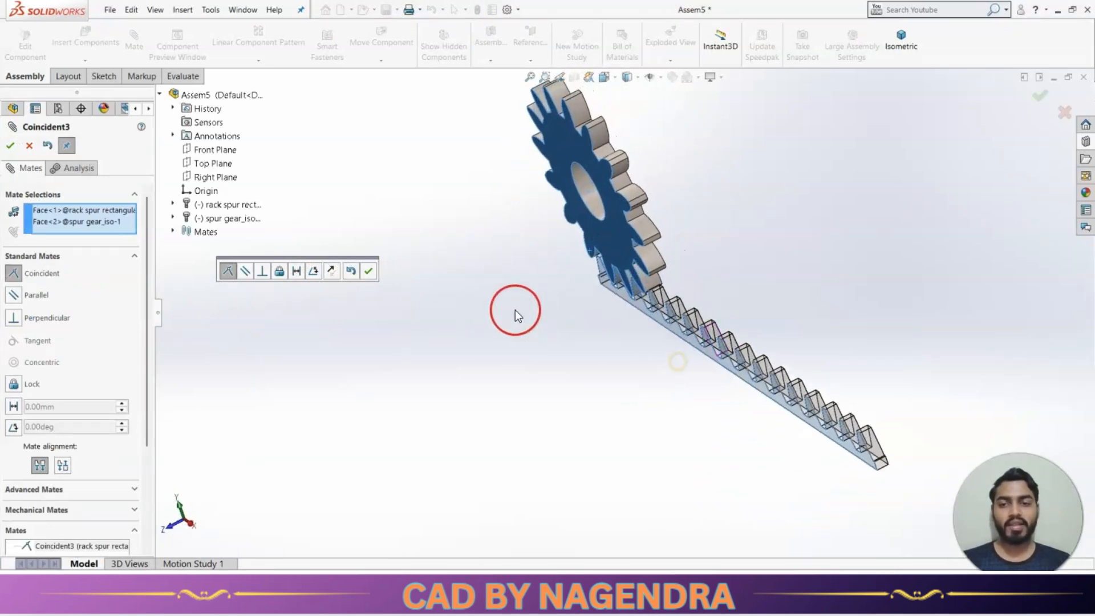
pyautogui.click(368, 271)
pyautogui.press('Escape')
# - Show the assembly in front view and nudge the spur gear so its lower teeth sit between the rack's teeth
pyautogui.moveTo(532, 352); pyautogui.dragTo(753, 322, button='middle')
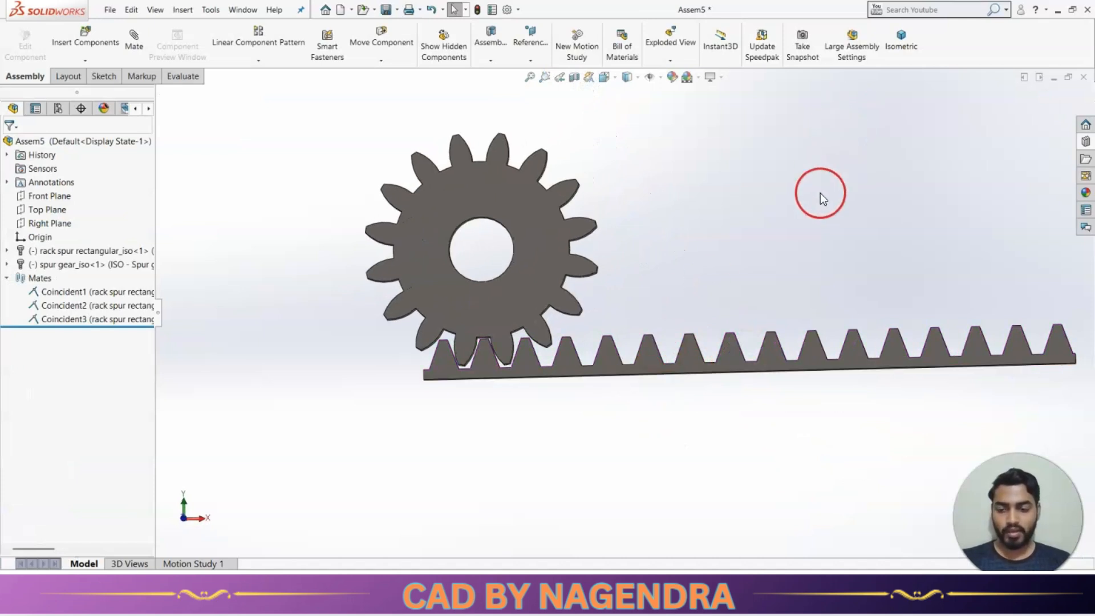
pyautogui.hotkey('ctrl', '1')
pyautogui.scroll(-3, 487, 410)
pyautogui.scroll(-2, 496, 393)
pyautogui.scroll(3, 532, 372)
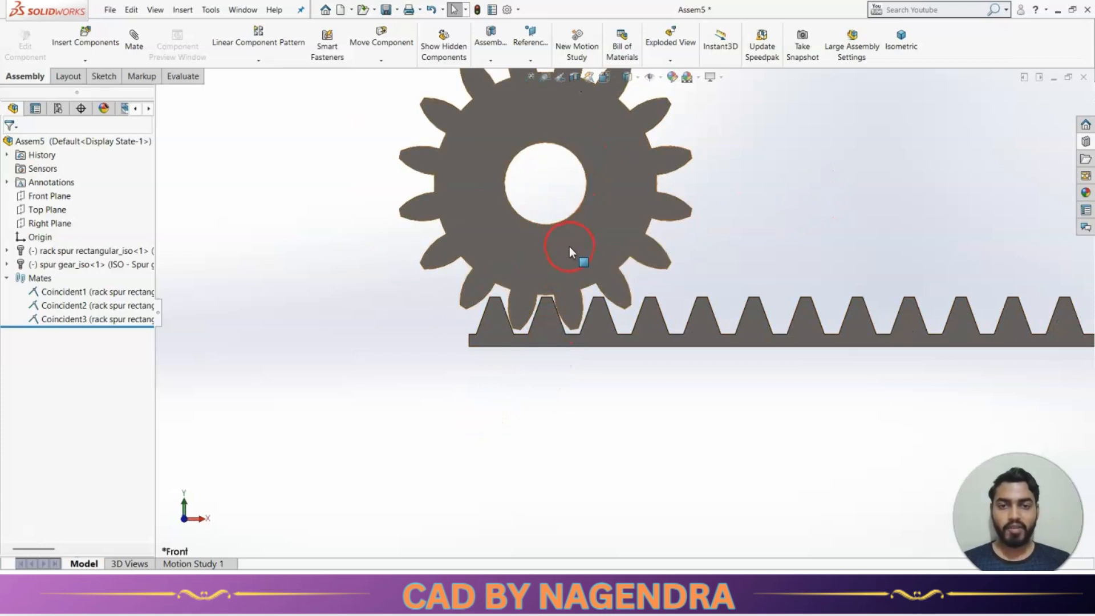
pyautogui.moveTo(564, 256); pyautogui.dragTo(560, 186)
pyautogui.press('Escape')
pyautogui.click(592, 344)
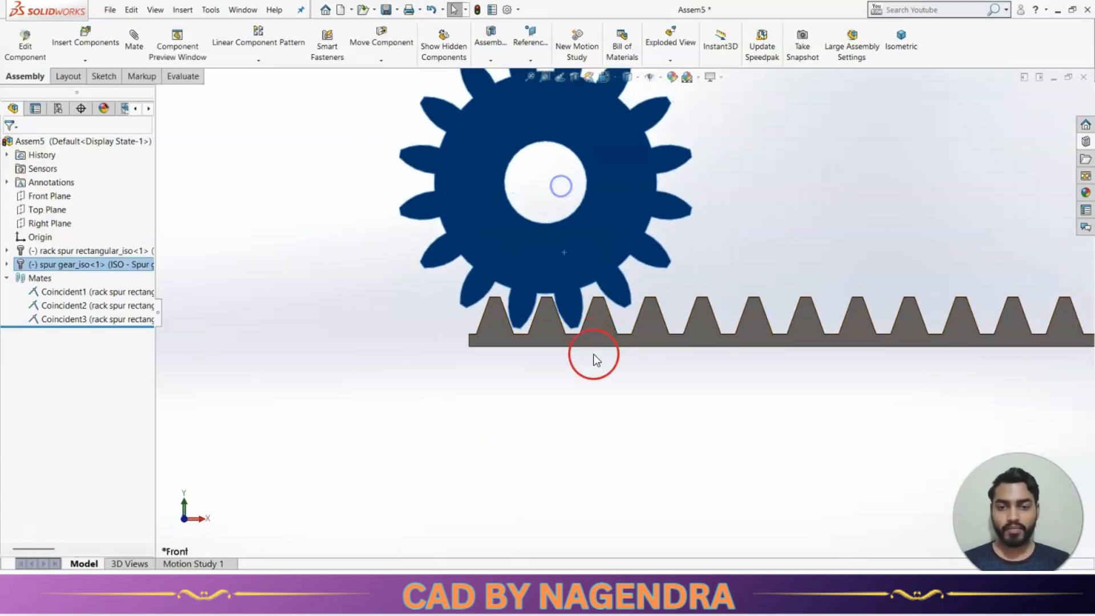
# - Turn on the display of temporary axes for the spur gear and rack
pyautogui.scroll(3, 596, 398)
pyautogui.moveTo(715, 235); pyautogui.dragTo(680, 264, button='middle')
pyautogui.scroll(-2, 670, 170)
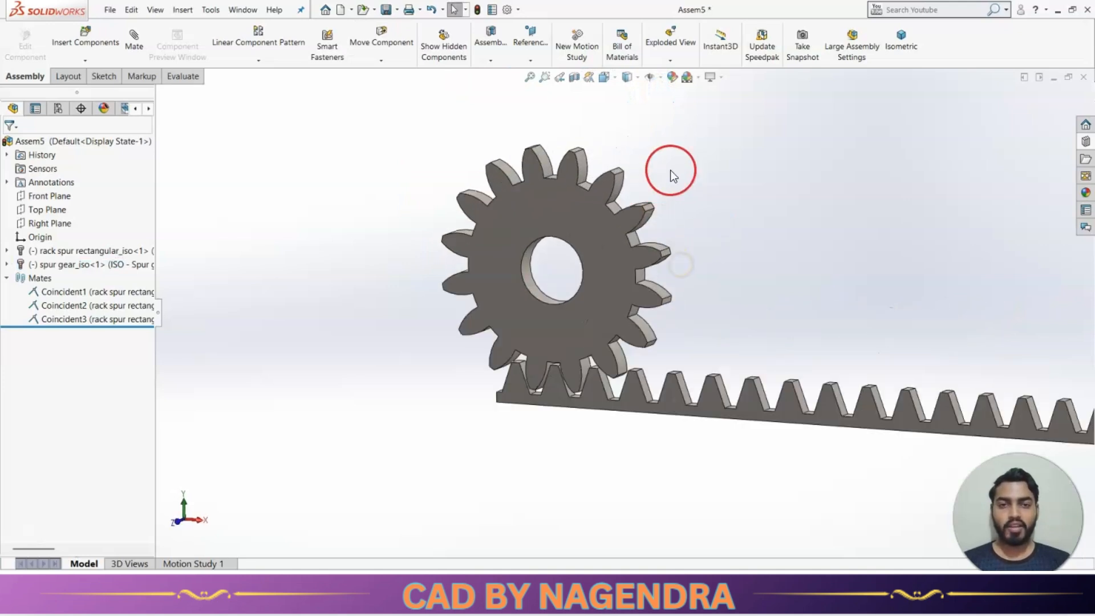
pyautogui.click(660, 77)
pyautogui.click(669, 107)
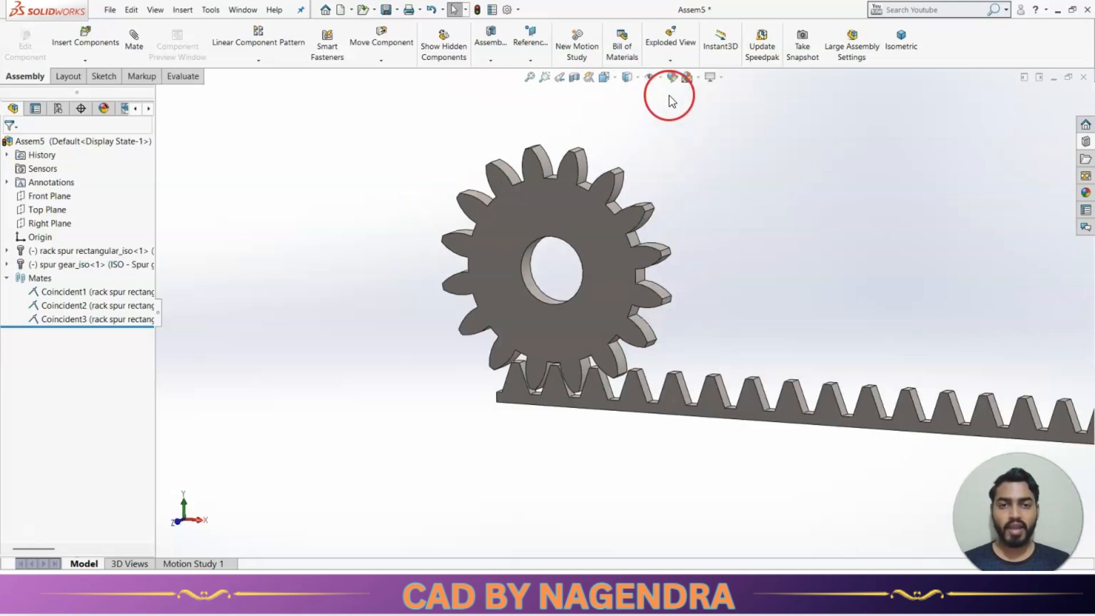
pyautogui.click(662, 78)
pyautogui.click(662, 107)
pyautogui.click(735, 178)
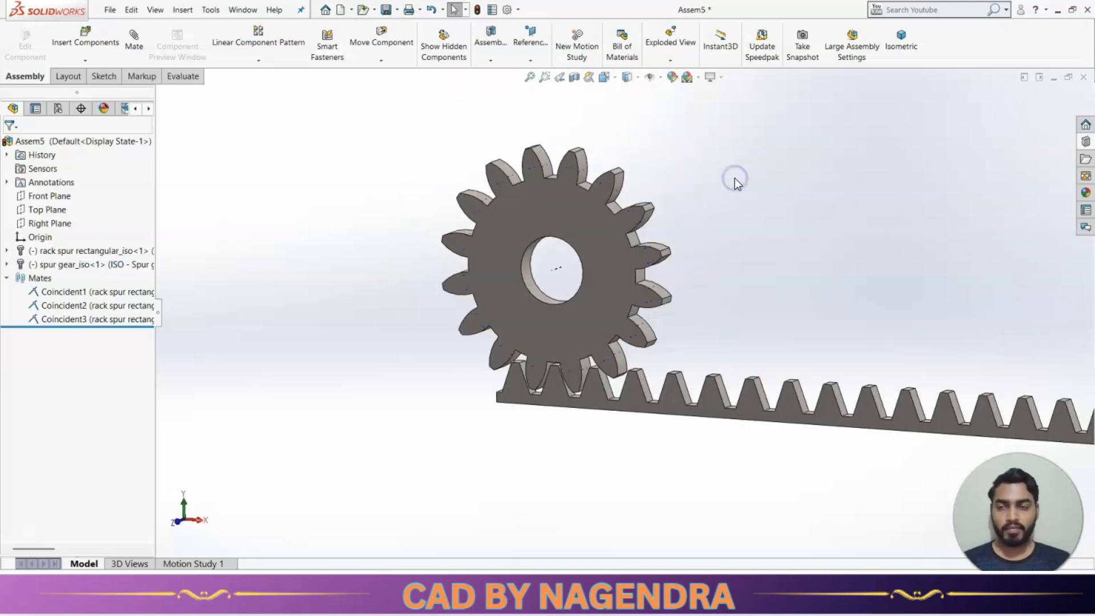
# - Add a distance mate between the spur gear's central bore axis and the rack's bottom face, and finish mating
pyautogui.click(142, 50)
pyautogui.scroll(-3, 633, 374)
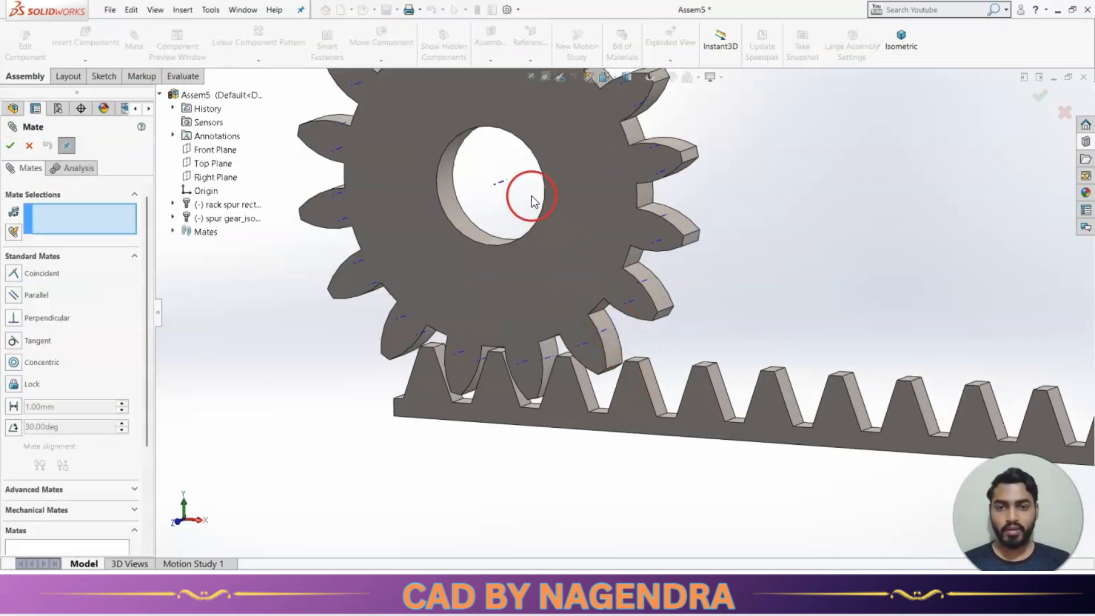
pyautogui.click(498, 187)
pyautogui.moveTo(513, 484); pyautogui.dragTo(524, 449, button='middle')
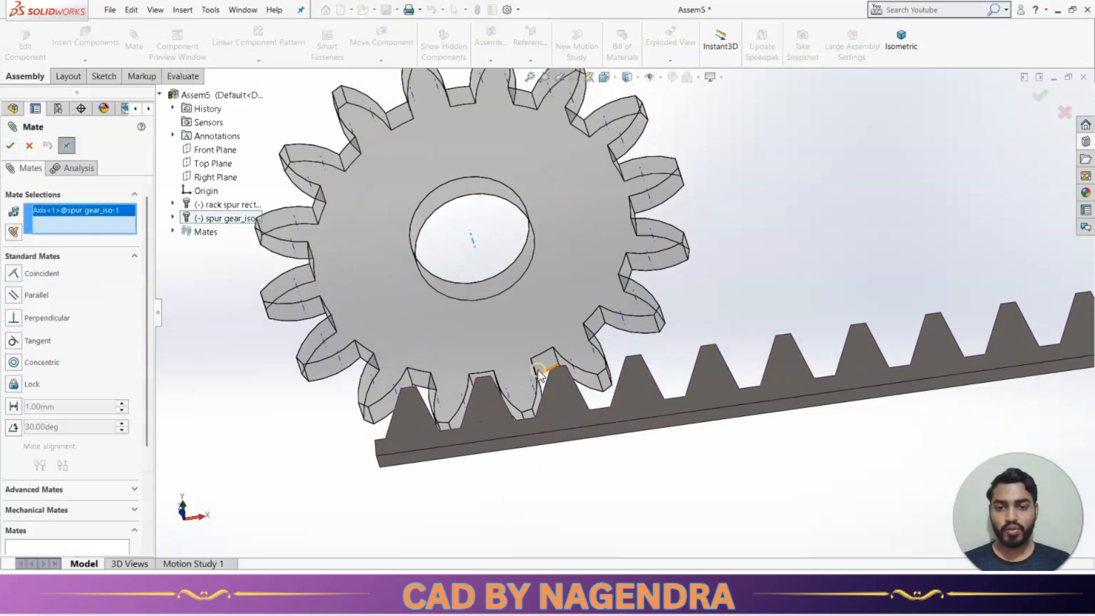
pyautogui.click(520, 448)
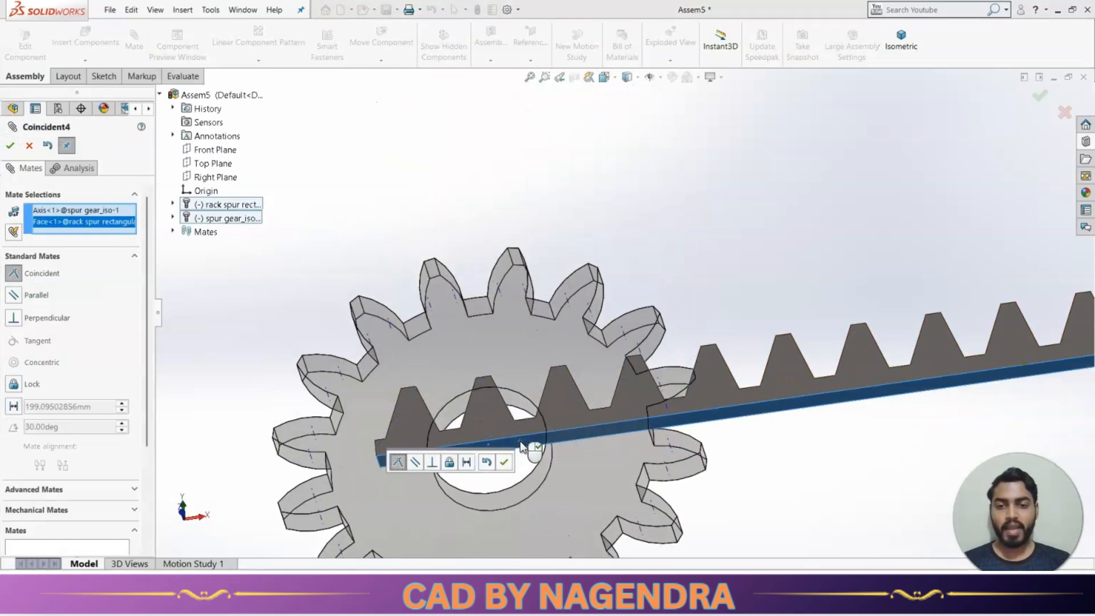
pyautogui.click(467, 462)
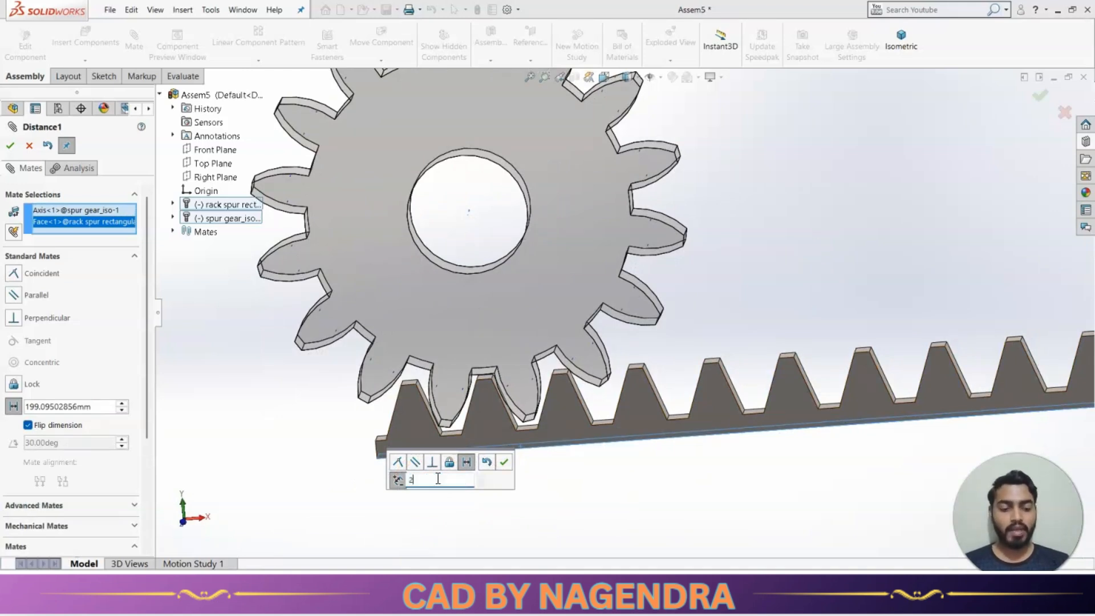
pyautogui.click(503, 463)
pyautogui.click(10, 145)
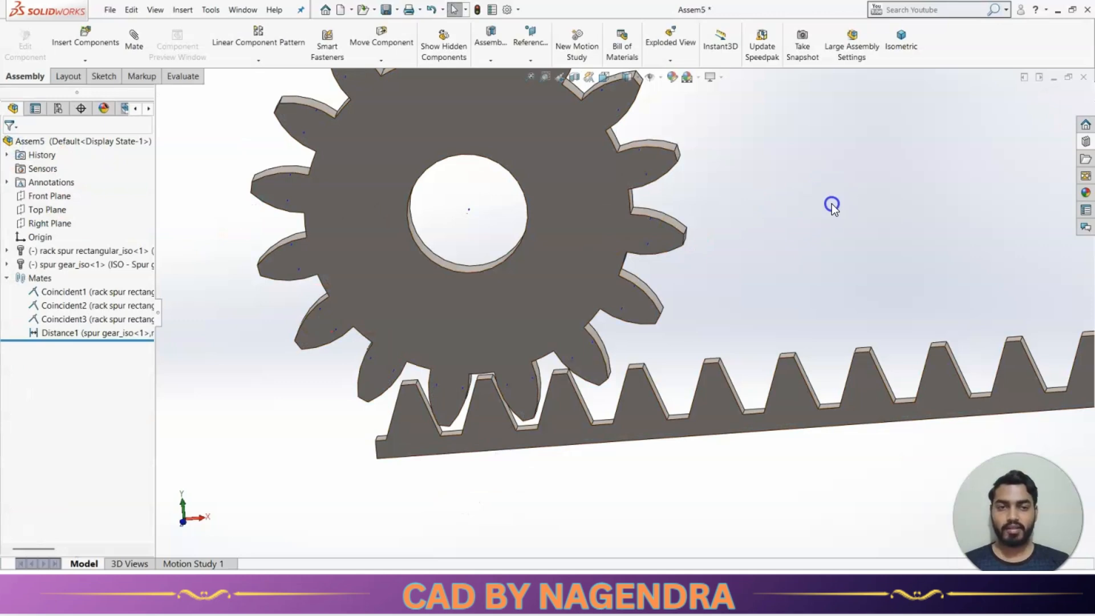
# - Move the spur gear a short way along the rack toward its far end and deselect it
pyautogui.click(911, 48)
pyautogui.moveTo(560, 447)
pyautogui.mouseDown(button='middle')
pyautogui.moveTo(643, 407)
pyautogui.moveTo(550, 443)
pyautogui.mouseUp(button='middle')
pyautogui.scroll(-4, 586, 425)
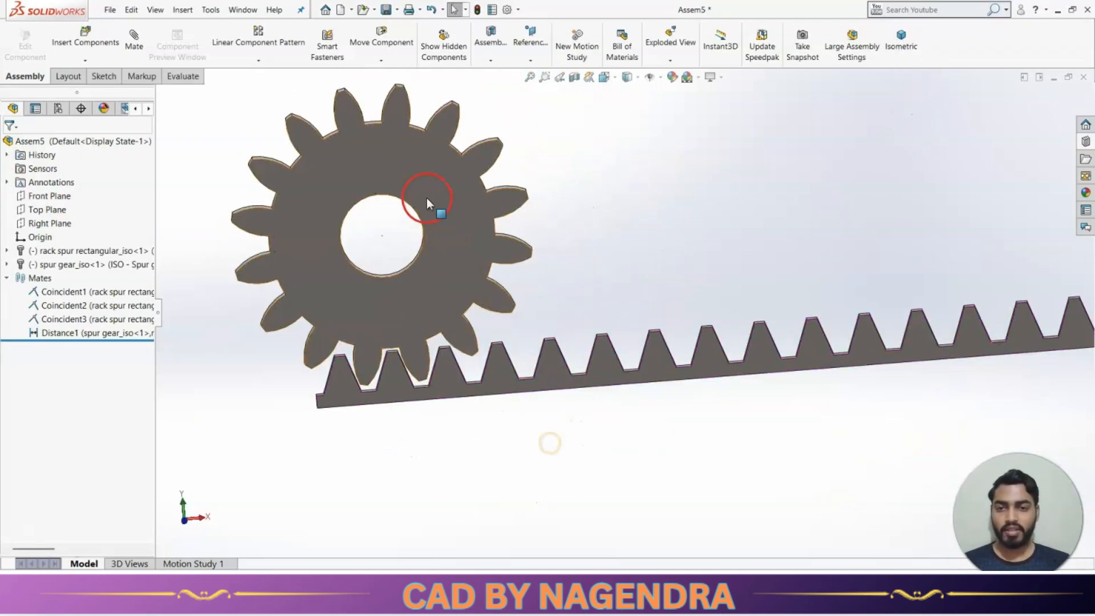
pyautogui.moveTo(415, 166); pyautogui.dragTo(465, 148)
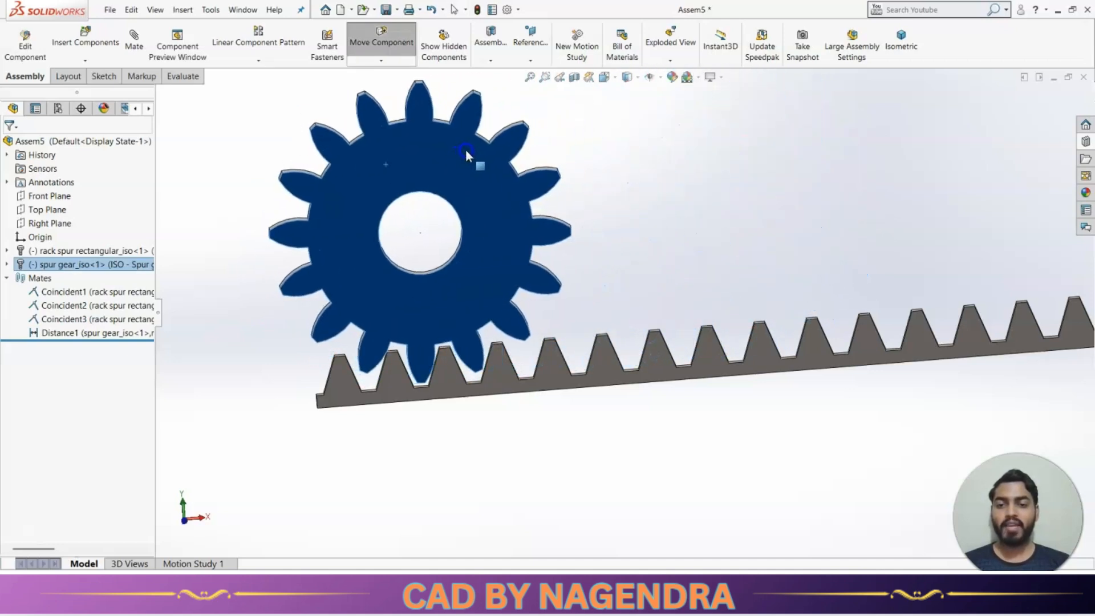
pyautogui.click(667, 244)
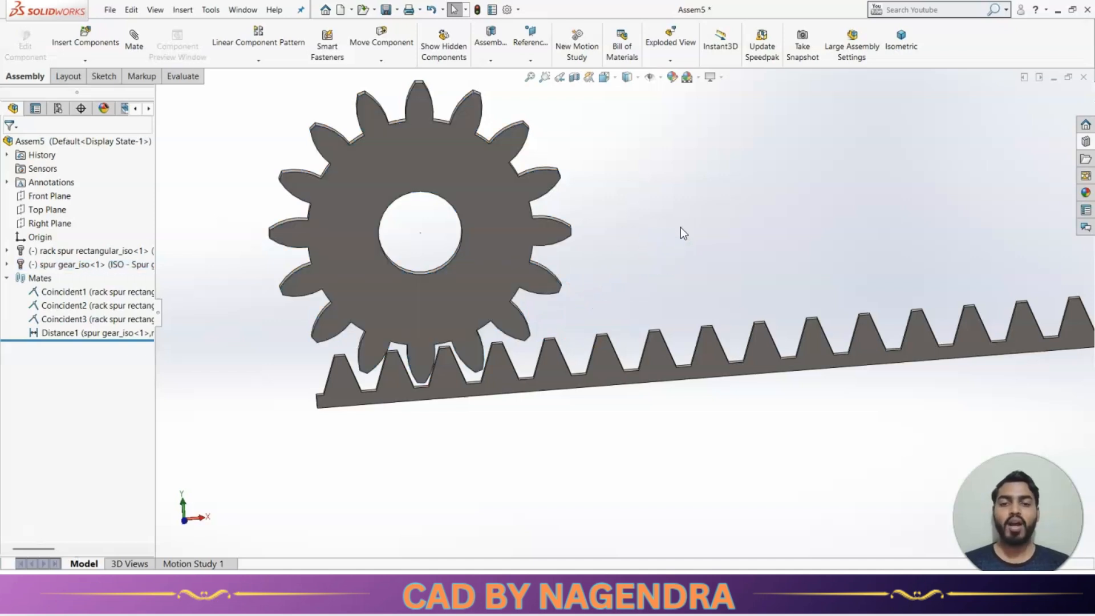
# - Start a new mate and set it to the Rack Pinion mechanical type
pyautogui.moveTo(746, 227); pyautogui.dragTo(739, 249, button='middle')
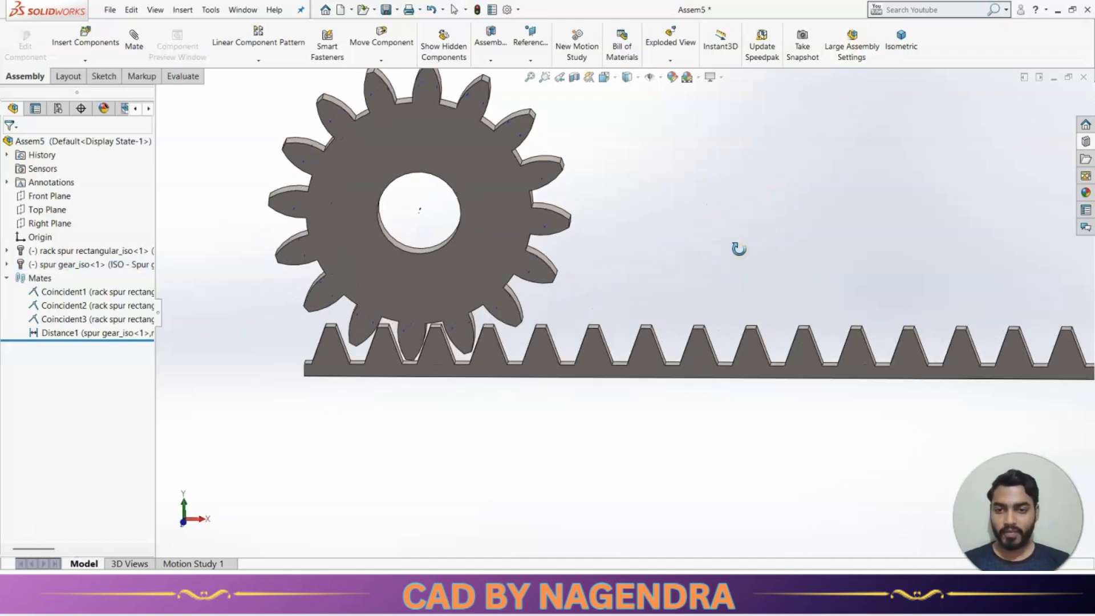
pyautogui.click(135, 41)
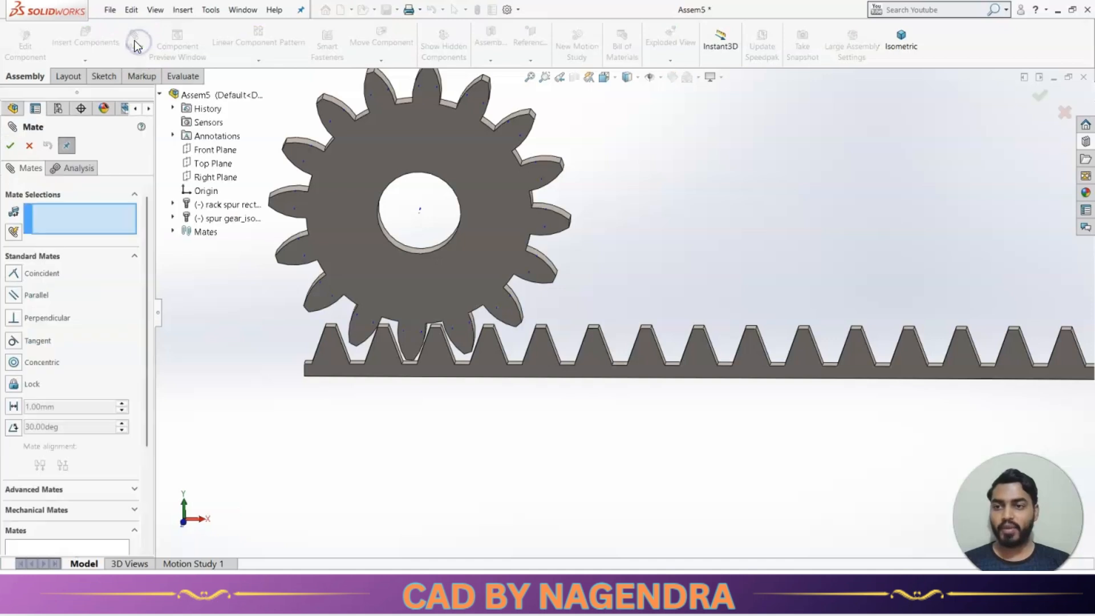
pyautogui.click(131, 257)
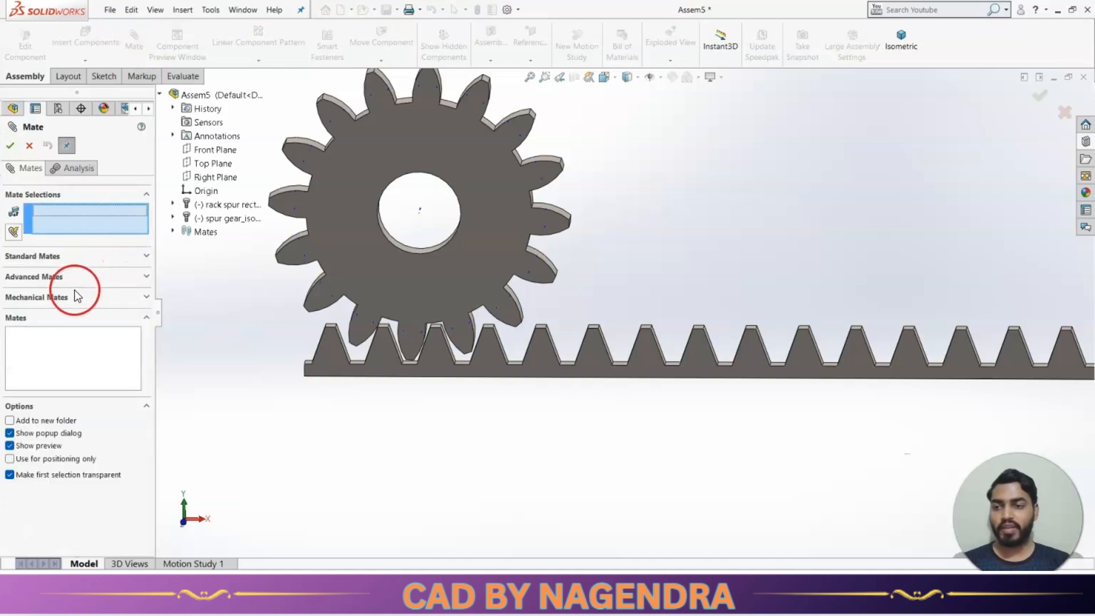
pyautogui.click(33, 301)
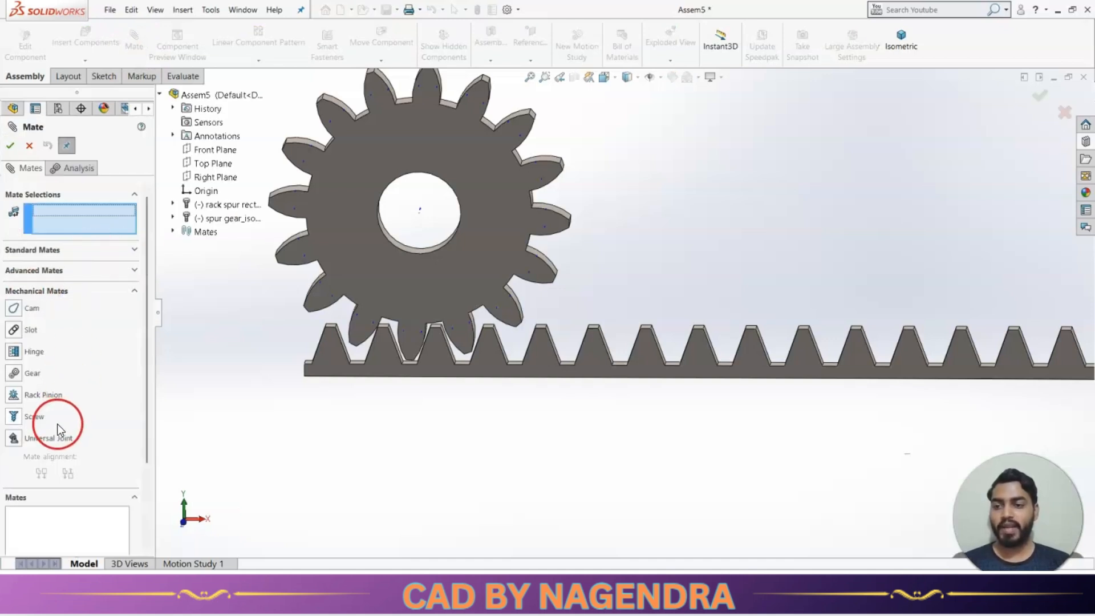
pyautogui.click(23, 396)
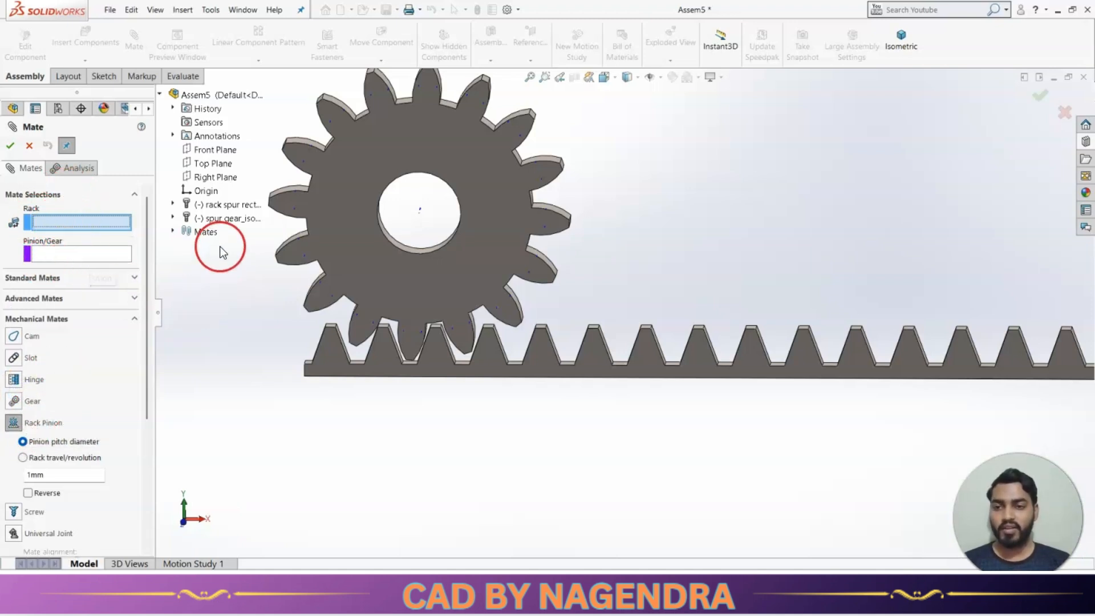
# - Show the rack's tooth-cut sketch under the ToothCutSim feature and collapse the rack's feature list
pyautogui.click(174, 204)
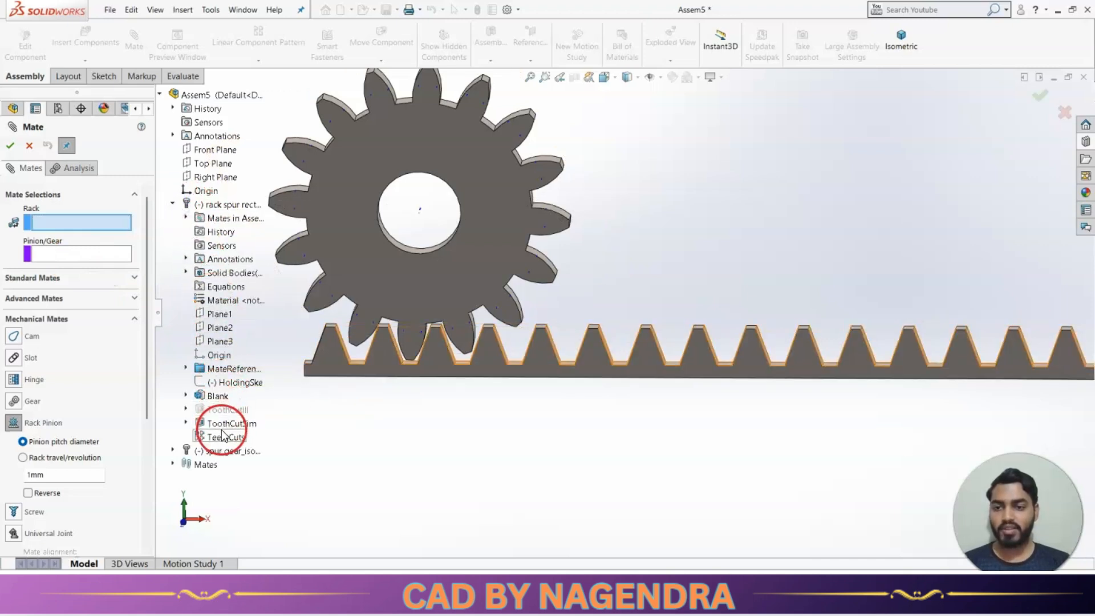
pyautogui.click(187, 423)
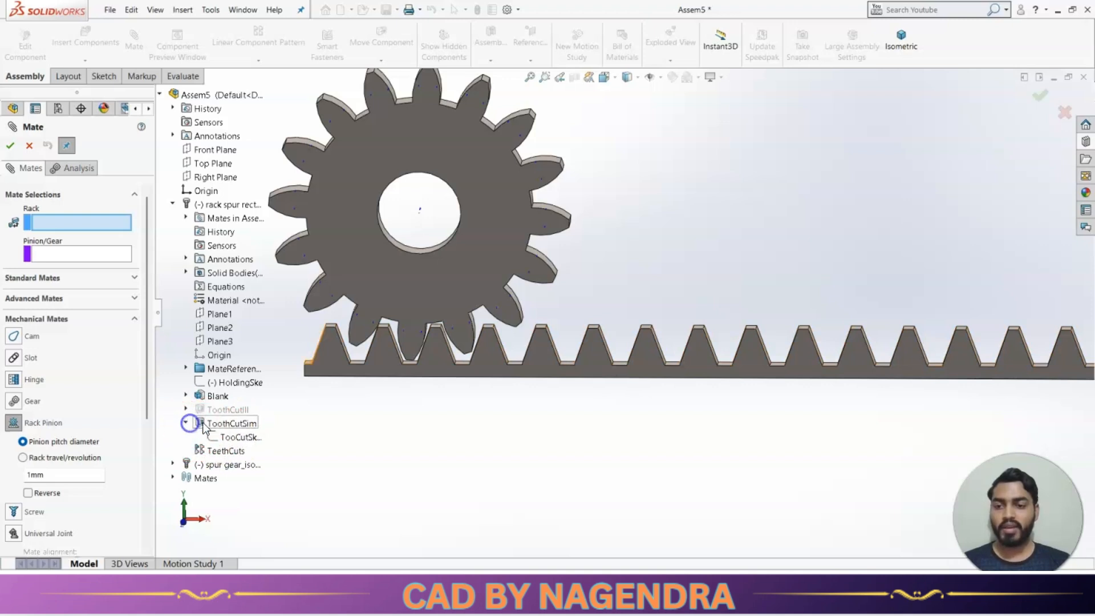
pyautogui.rightClick(238, 438)
pyautogui.click(267, 459)
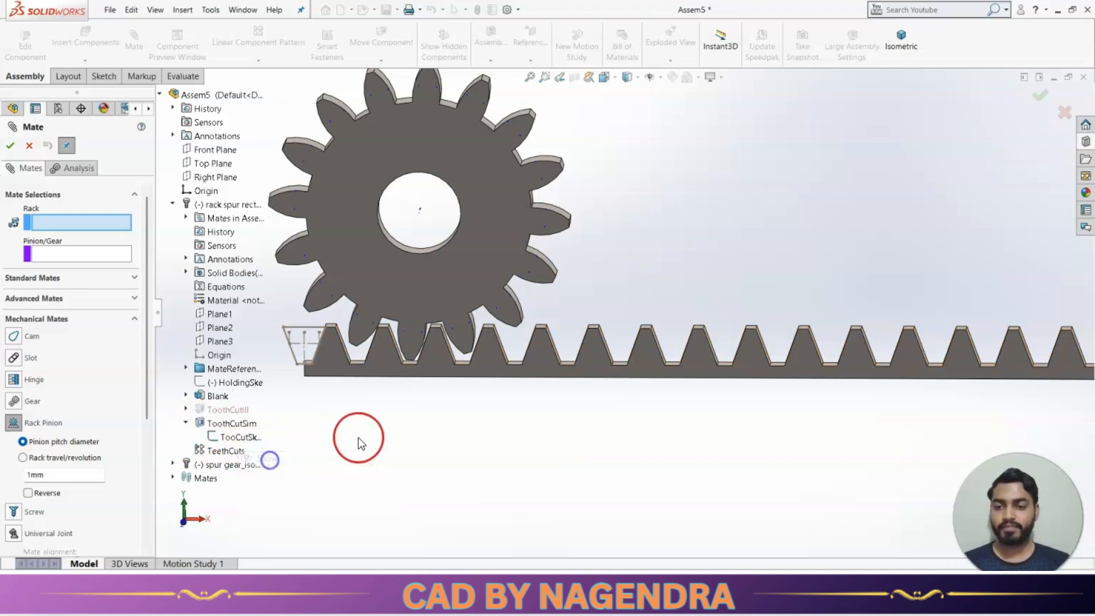
pyautogui.click(173, 204)
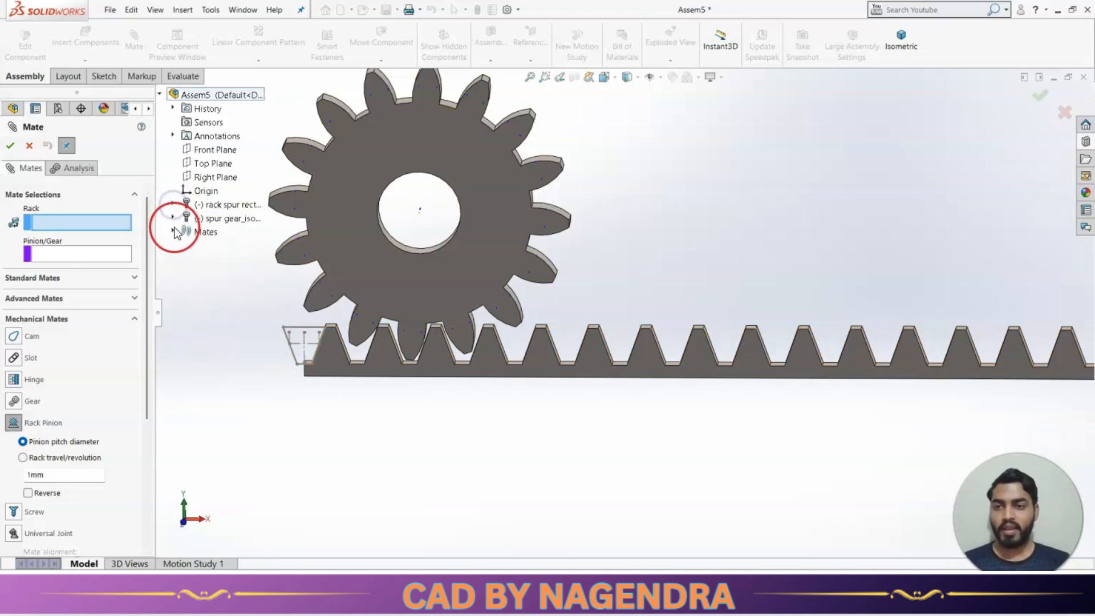
# - Show the spur gear's TooCutSke sketch under the ToothCut feature and collapse the gear's feature list
pyautogui.click(172, 217)
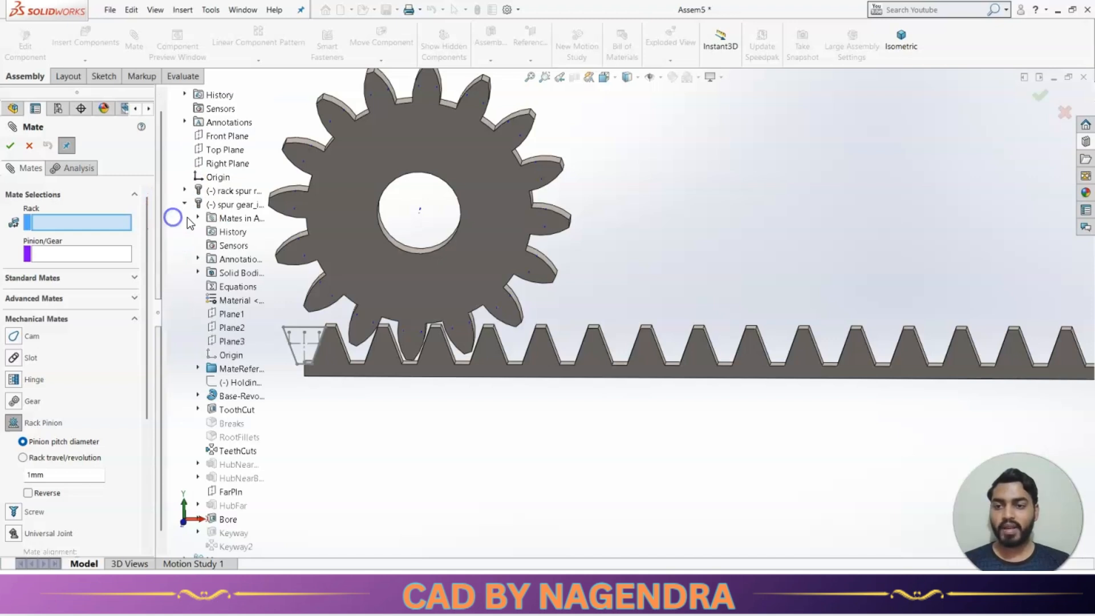
pyautogui.click(198, 409)
pyautogui.rightClick(254, 424)
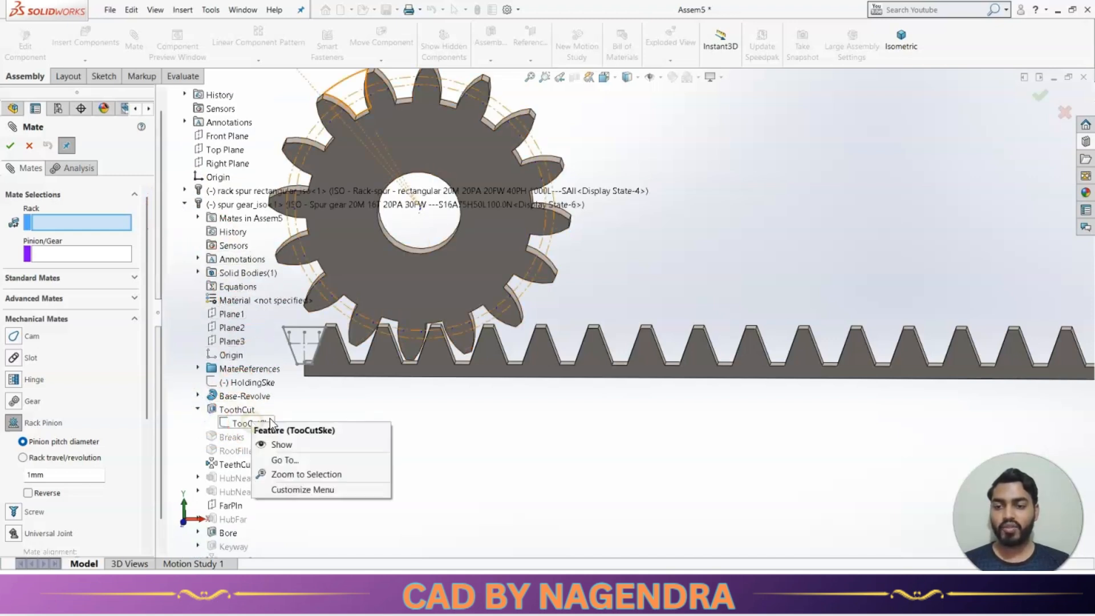
pyautogui.click(281, 443)
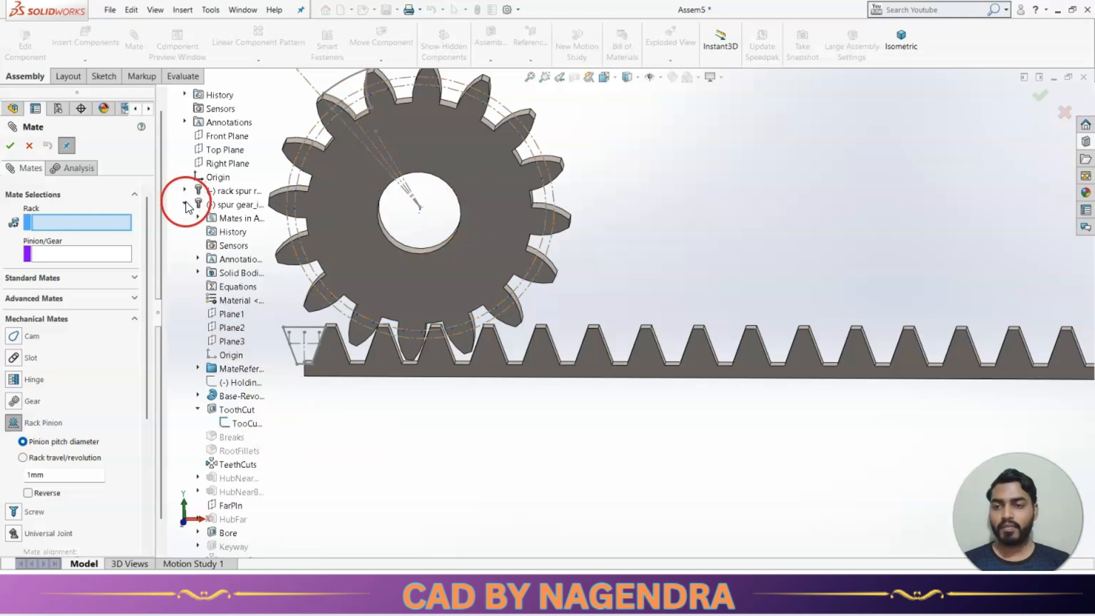
pyautogui.click(186, 204)
# - Pick the horizontal centerline of the rack's tooth-cut sketch as the rack selection for the mate
pyautogui.scroll(-3, 440, 358)
pyautogui.scroll(-2, 450, 320)
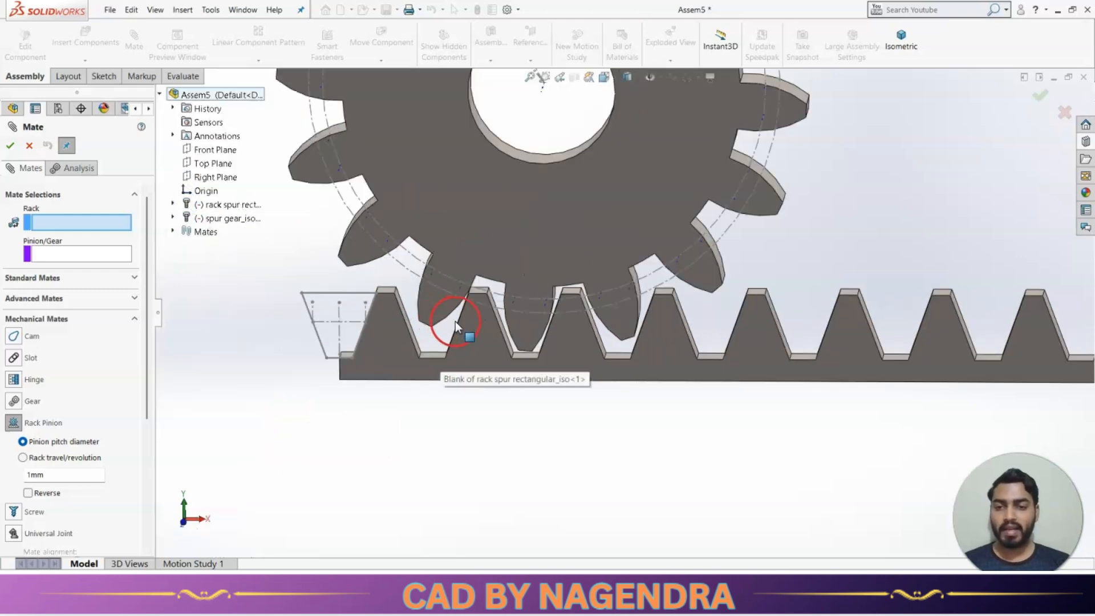
pyautogui.scroll(-2, 399, 322)
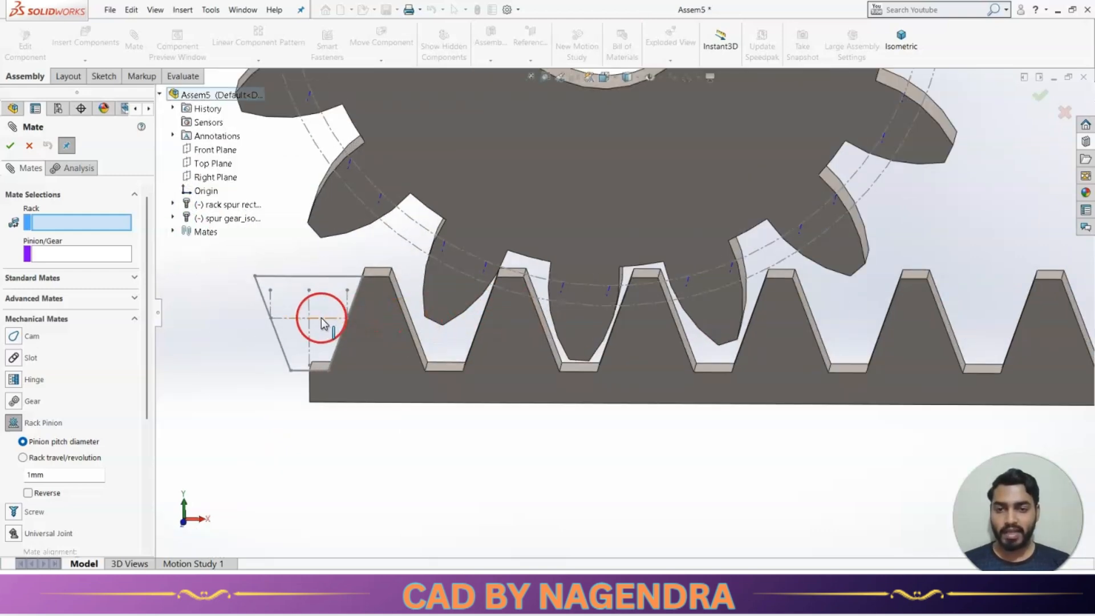
pyautogui.click(322, 318)
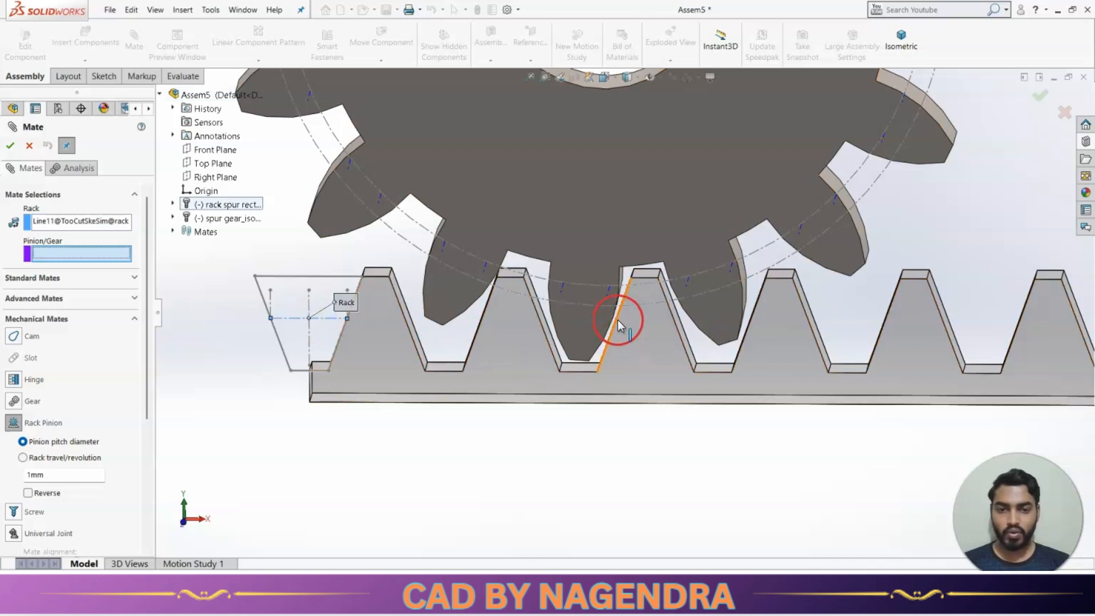
# - Pick the spur gear's pitch circle as the pinion selection, keep the pinion pitch diameter option, and confirm the Rack Pinion mate
pyautogui.click(600, 306)
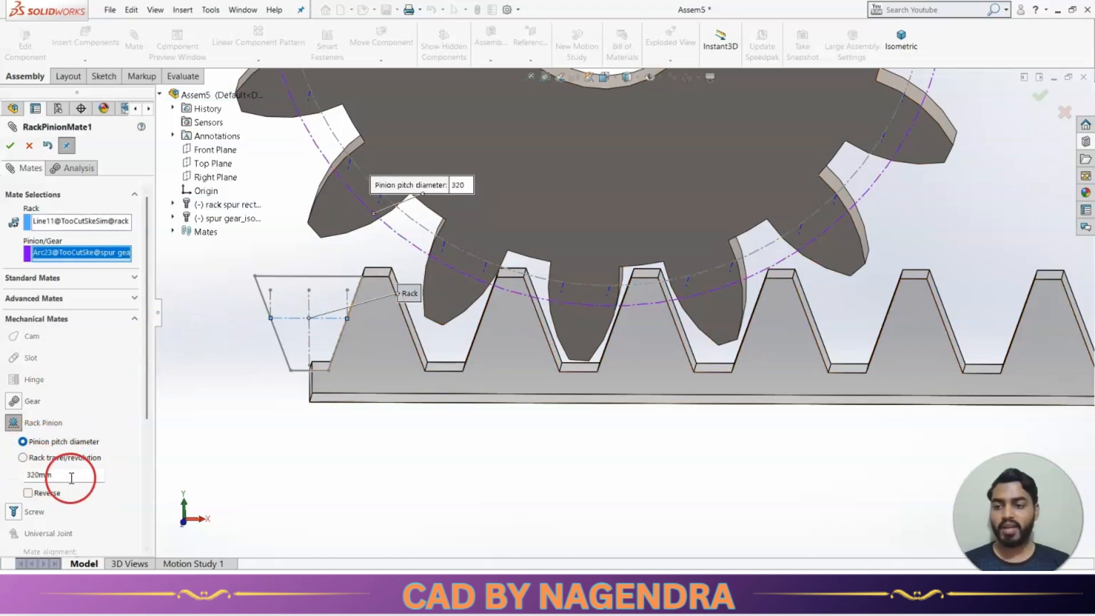
pyautogui.click(12, 146)
pyautogui.scroll(3, 478, 399)
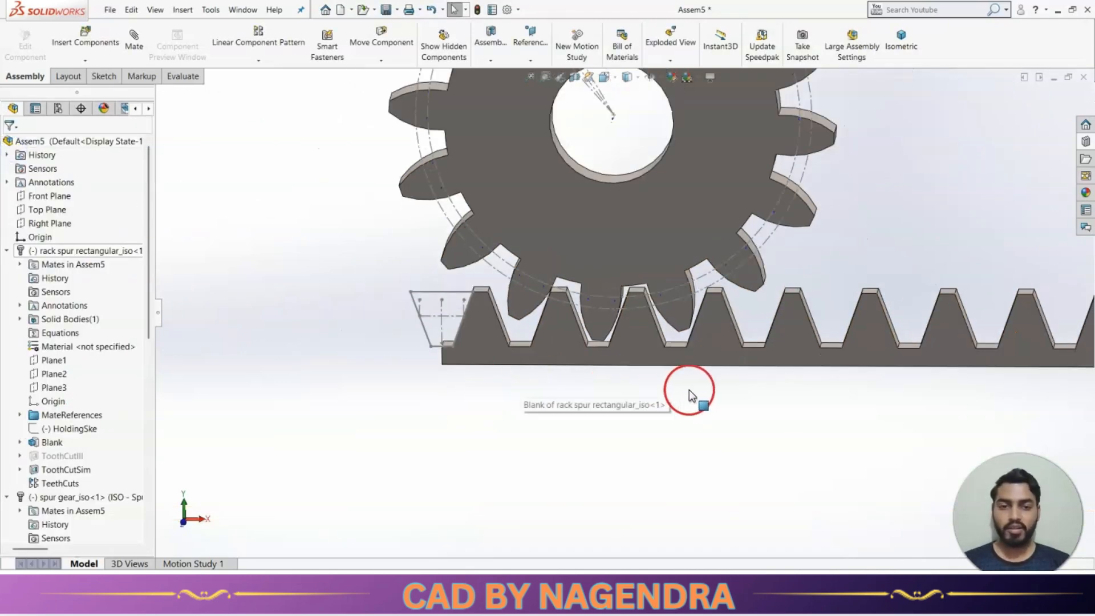
pyautogui.scroll(2, 680, 389)
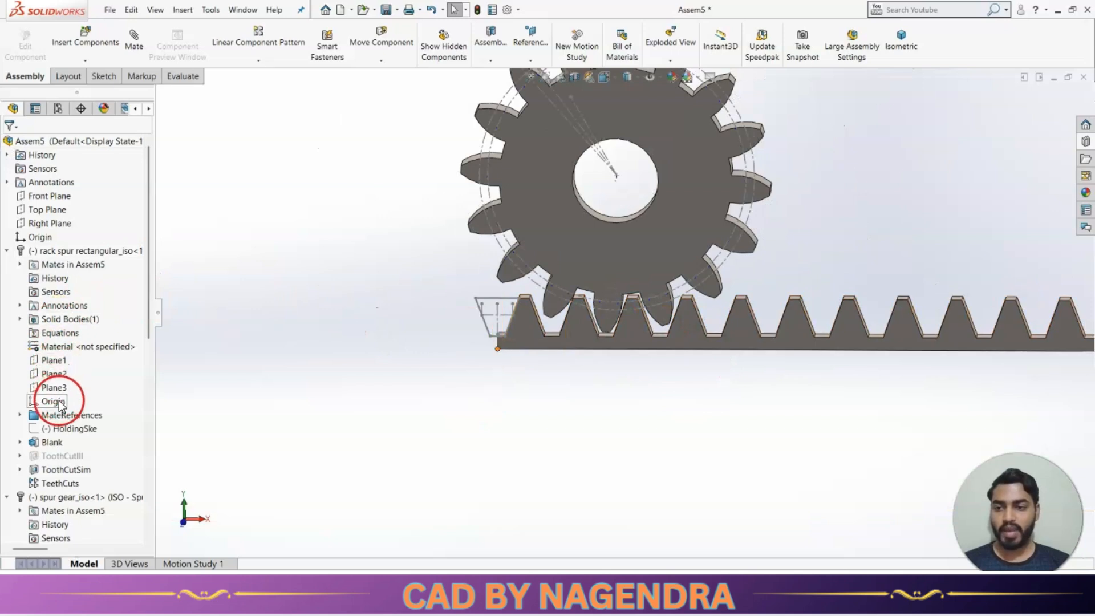
# - Hide the rack's tooth-cut sketch under its ToothCutSim feature
pyautogui.scroll(-2, 53, 285)
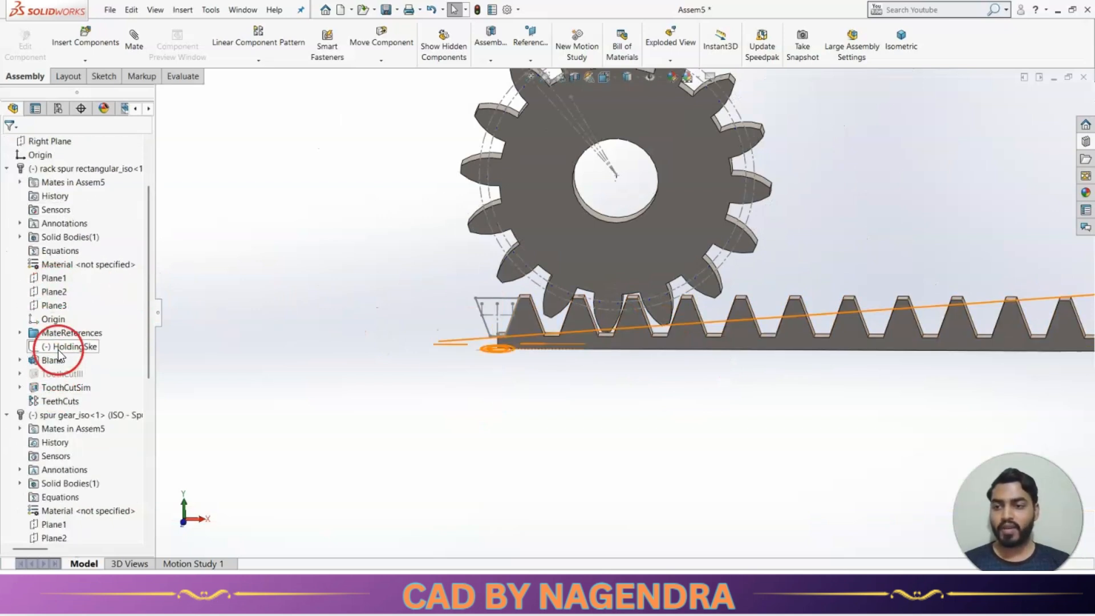
pyautogui.scroll(-2, 72, 358)
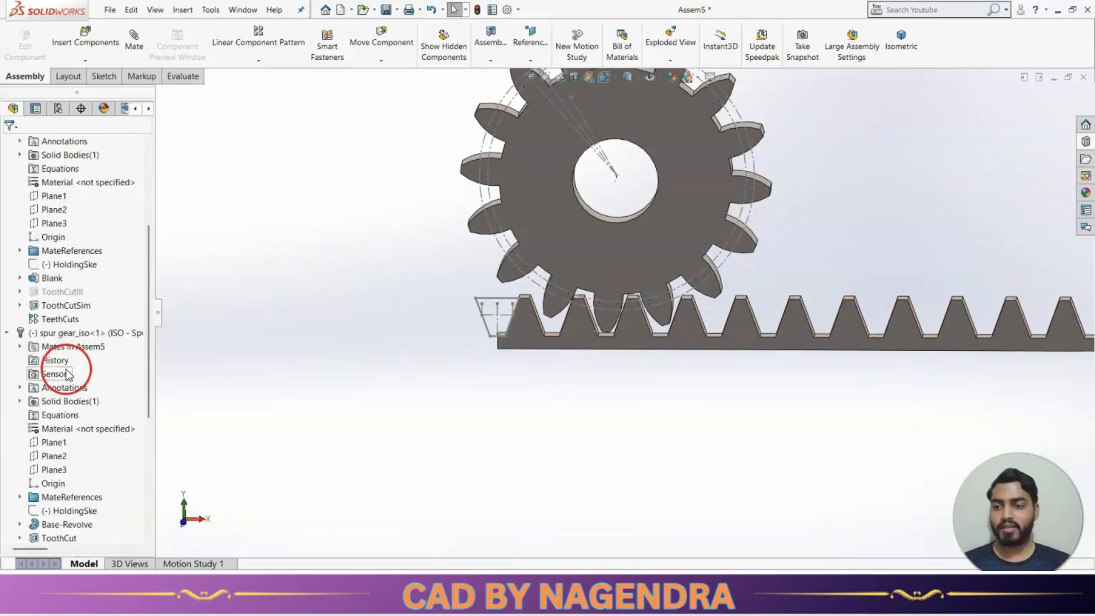
pyautogui.click(19, 305)
pyautogui.rightClick(89, 321)
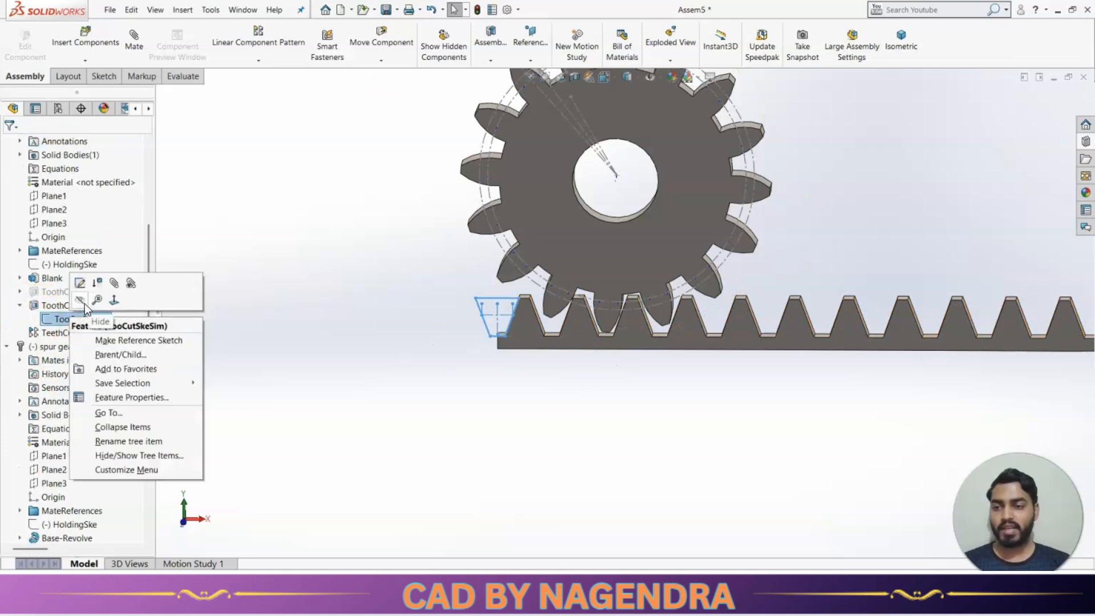
pyautogui.click(83, 303)
# - Hide the spur gear's TooCutSke sketch under its ToothCut feature
pyautogui.scroll(-5, 101, 343)
pyautogui.scroll(-1, 100, 343)
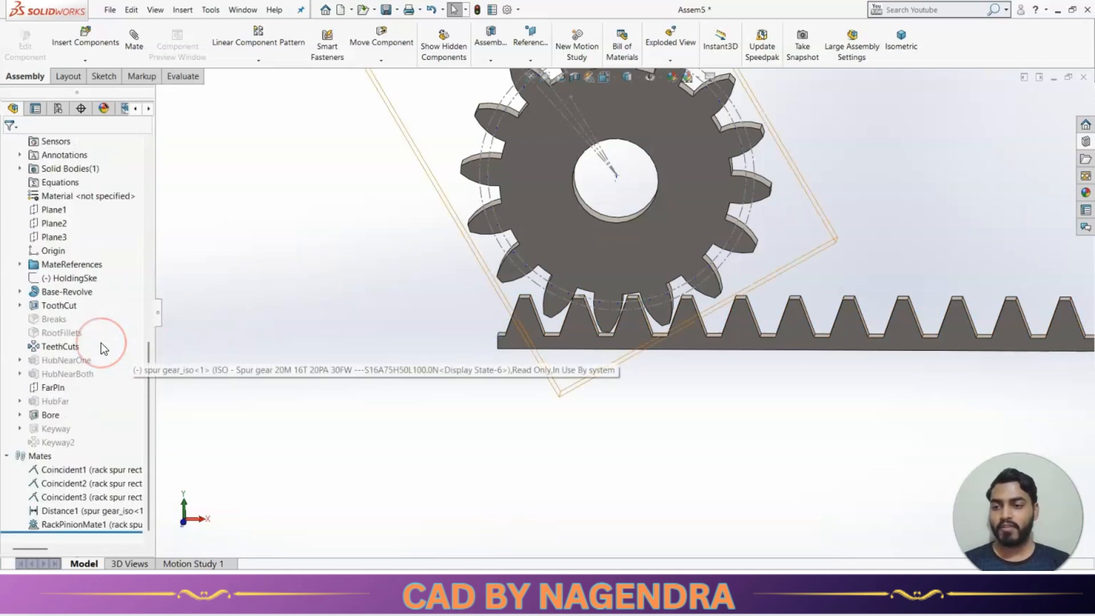
pyautogui.click(20, 305)
pyautogui.rightClick(66, 320)
pyautogui.click(70, 305)
# - Slide the rack a short distance along its length to test the Rack Pinion mate
pyautogui.scroll(4, 191, 330)
pyautogui.scroll(-5, 601, 323)
pyautogui.scroll(3, 576, 254)
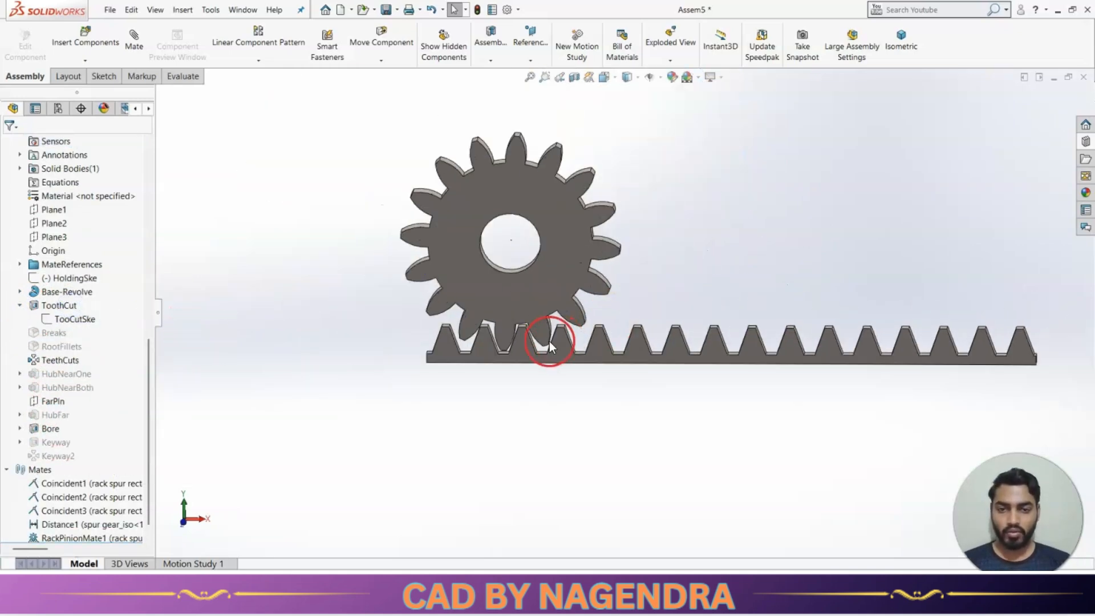
pyautogui.scroll(-3, 656, 382)
pyautogui.click(660, 359)
pyautogui.scroll(-2, 631, 357)
pyautogui.moveTo(631, 357); pyautogui.dragTo(489, 345)
pyautogui.scroll(3, 675, 417)
pyautogui.scroll(-1, 586, 353)
pyautogui.click(598, 430)
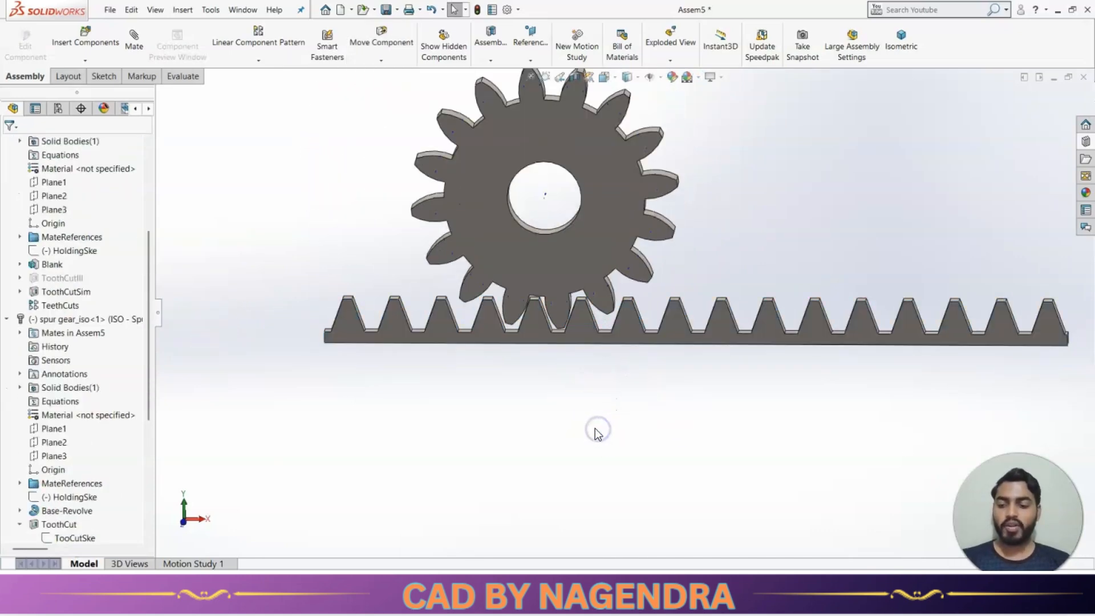
# - Switch to the Front view and slide the rack beneath the gear to examine how the teeth mesh
pyautogui.hotkey('ctrl', '1')
pyautogui.scroll(-2, 494, 433)
pyautogui.scroll(2, 615, 414)
pyautogui.scroll(-1, 573, 352)
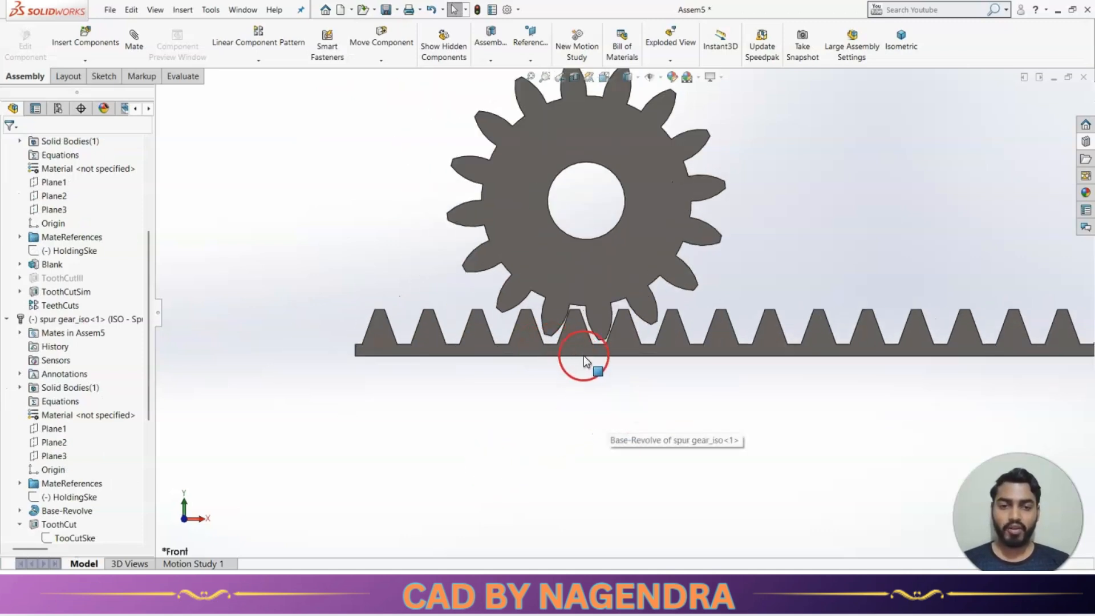
pyautogui.scroll(1, 615, 319)
pyautogui.scroll(-1, 568, 126)
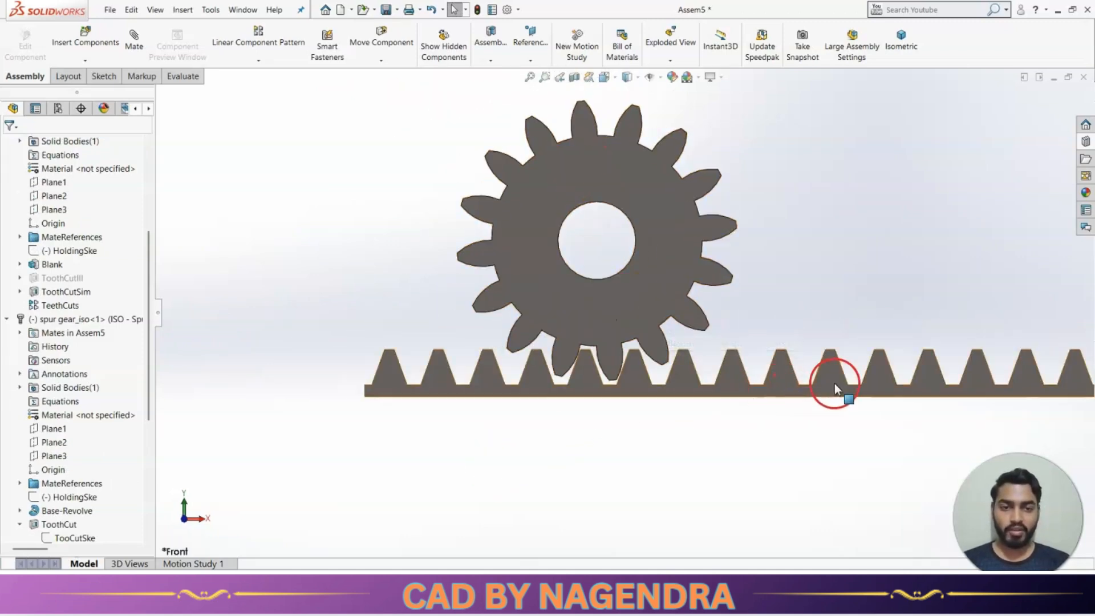
pyautogui.moveTo(833, 381); pyautogui.dragTo(563, 365)
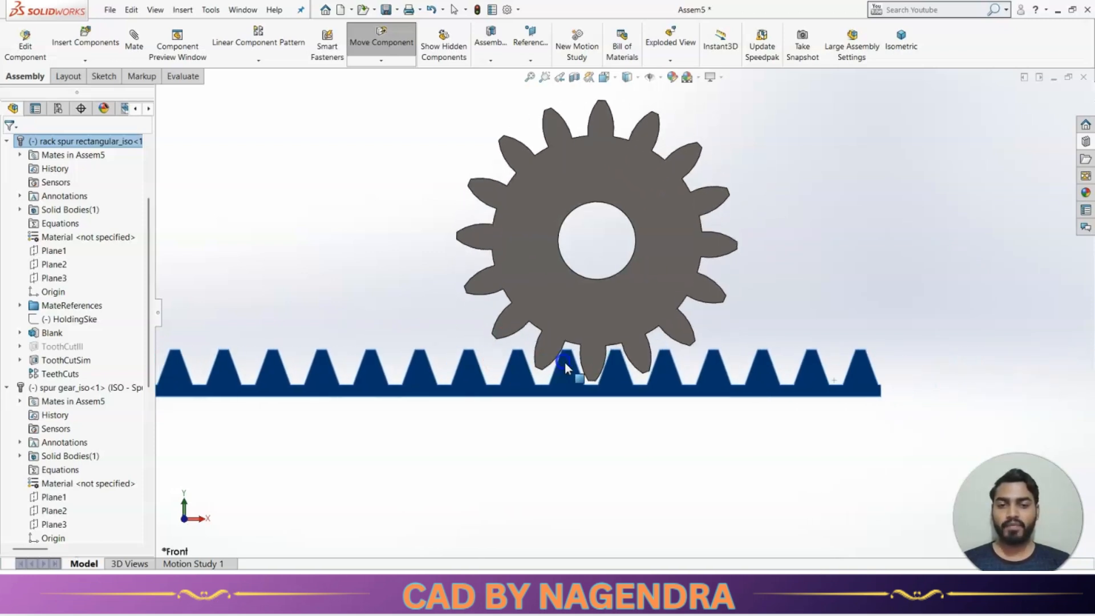
# - Rotate the spur gear and slide the rack to check that each part drives the other
pyautogui.moveTo(530, 177); pyautogui.dragTo(604, 321)
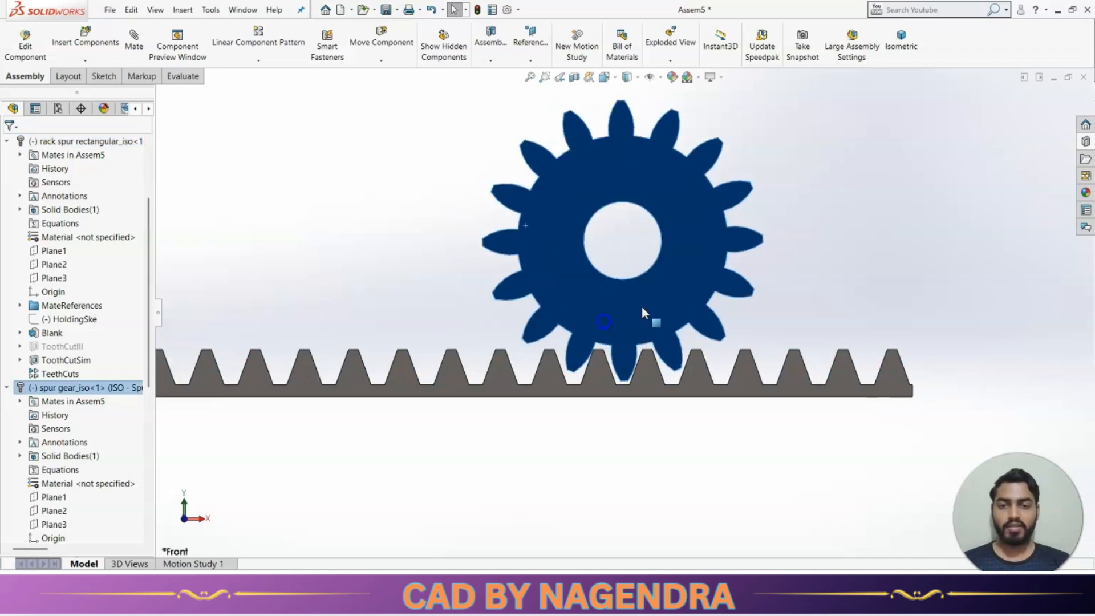
pyautogui.moveTo(720, 301); pyautogui.dragTo(781, 299)
pyautogui.moveTo(586, 393); pyautogui.dragTo(662, 364)
pyautogui.scroll(4, 663, 365)
pyautogui.scroll(-1, 821, 391)
pyautogui.click(711, 386)
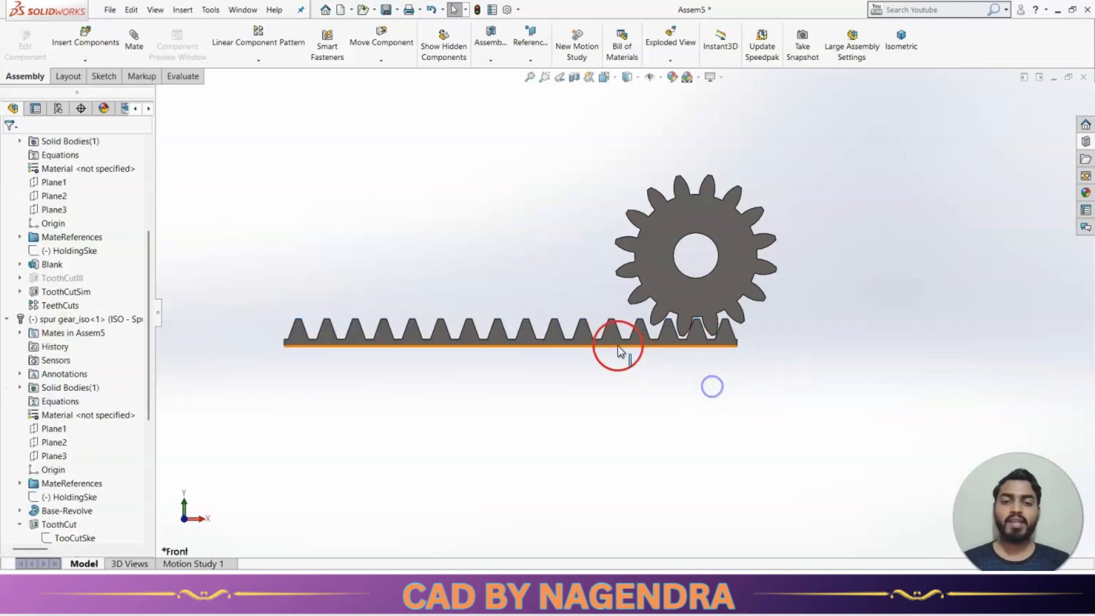
# - Slide the rack back and forth under the gear, then show the assembly in Isometric view
pyautogui.moveTo(610, 336); pyautogui.dragTo(861, 367)
pyautogui.moveTo(662, 343); pyautogui.dragTo(548, 342)
pyautogui.click(900, 45)
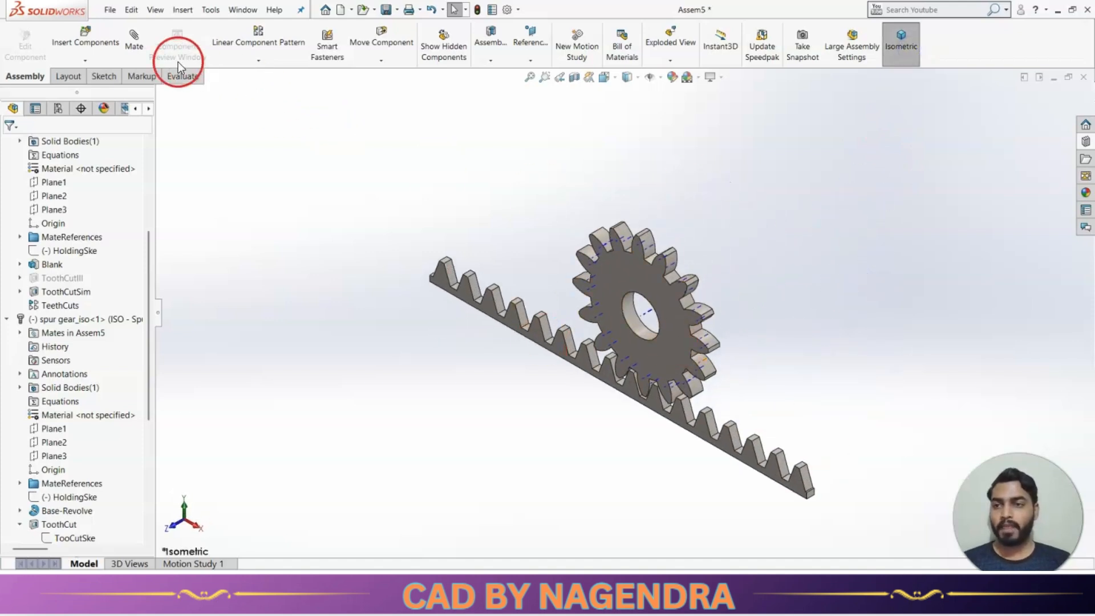
pyautogui.click(134, 43)
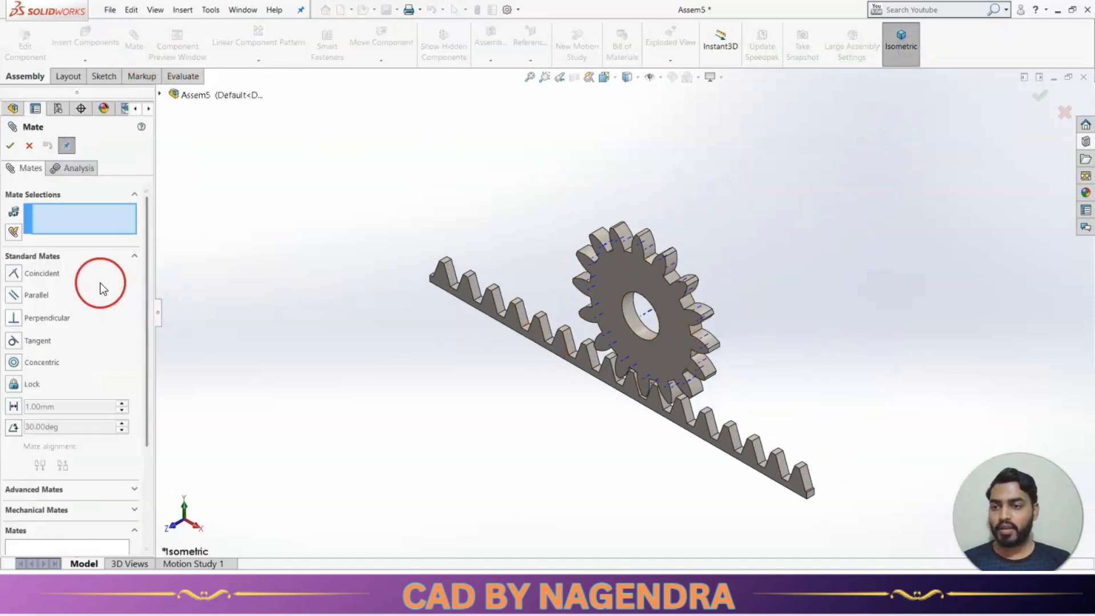
pyautogui.click(129, 254)
pyautogui.click(142, 297)
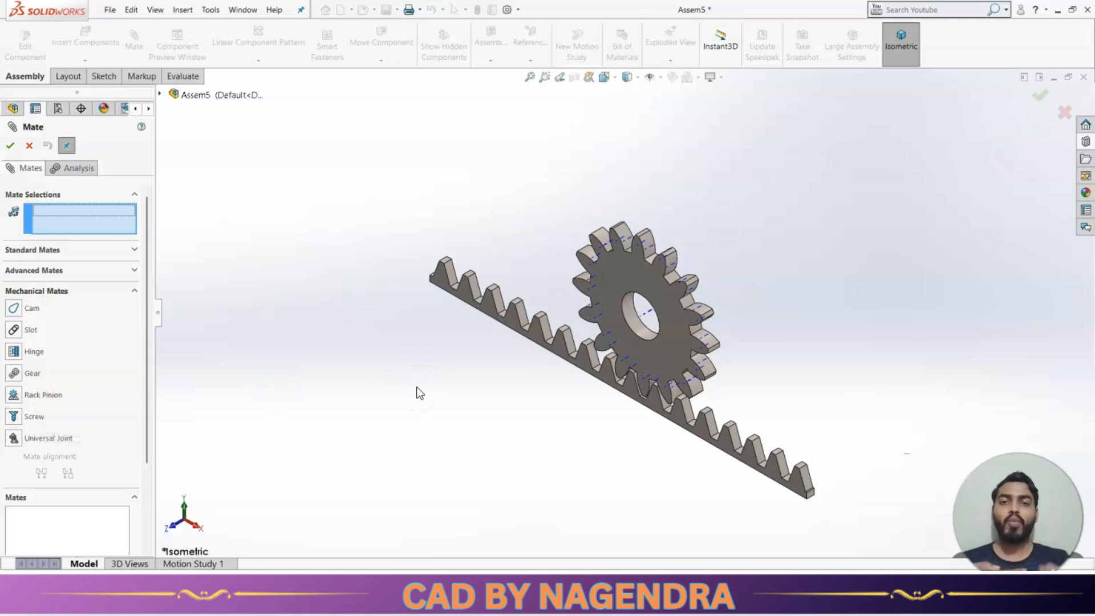
pyautogui.press('Escape')
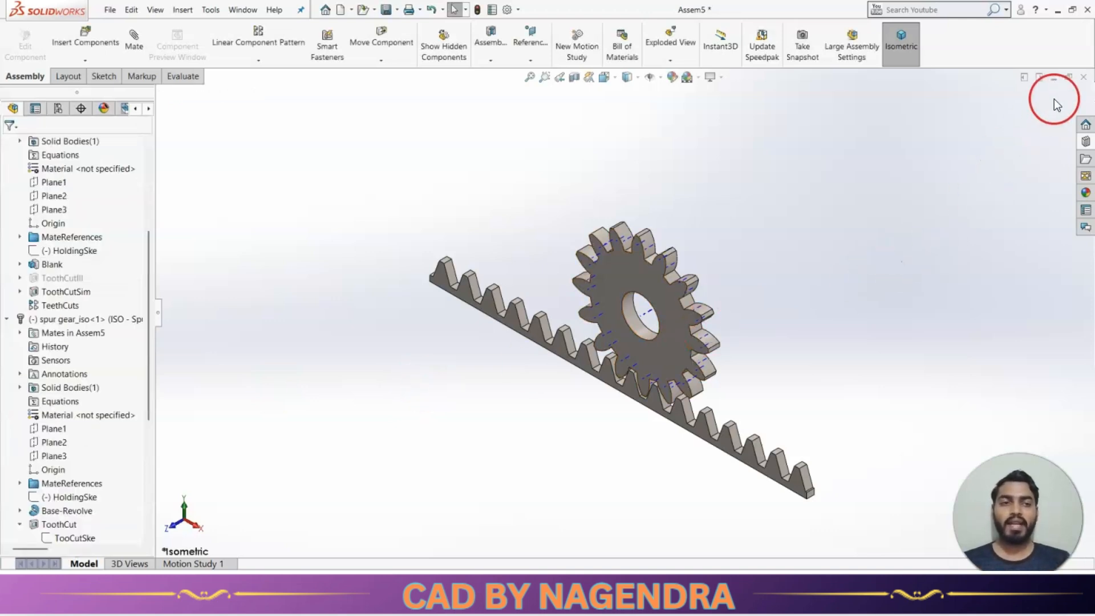
# - Close the rack and pinion assembly without saving and create a new empty assembly
pyautogui.click(1082, 77)
pyautogui.click(268, 247)
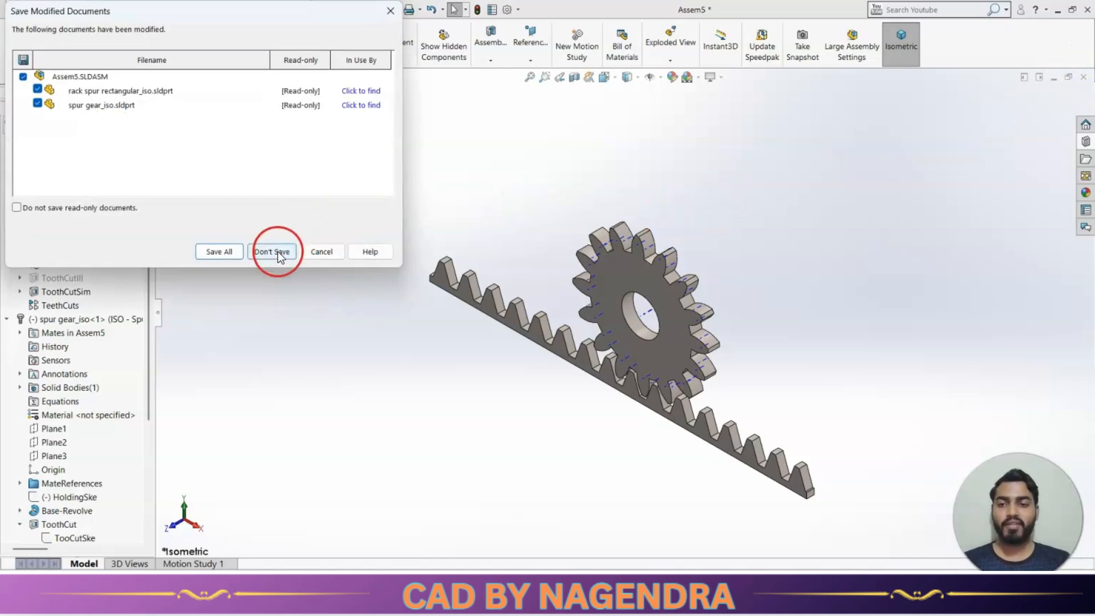
pyautogui.click(249, 9)
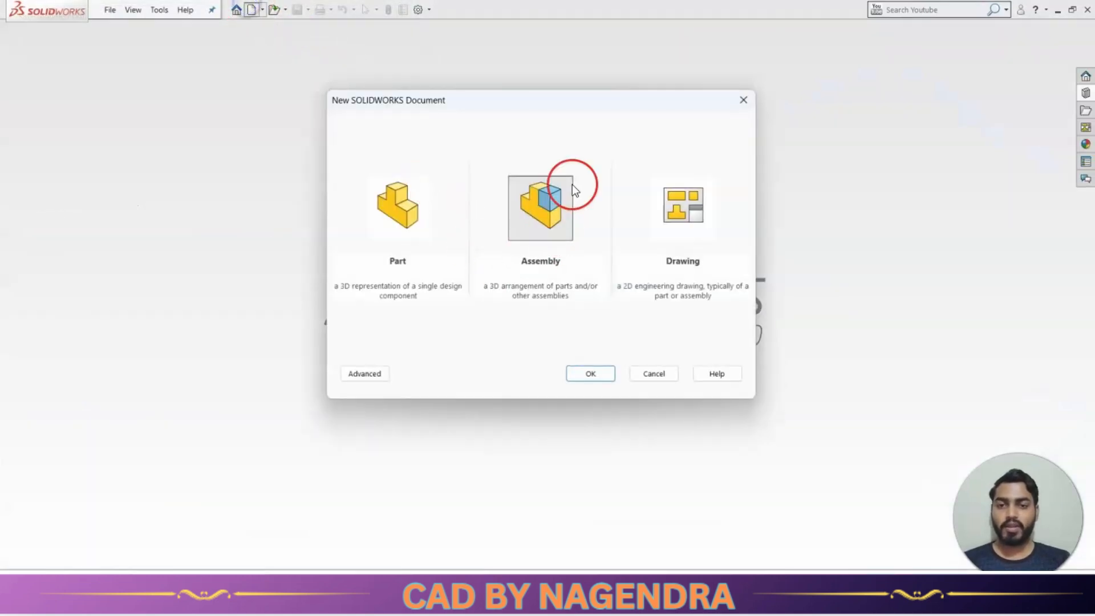
pyautogui.click(590, 374)
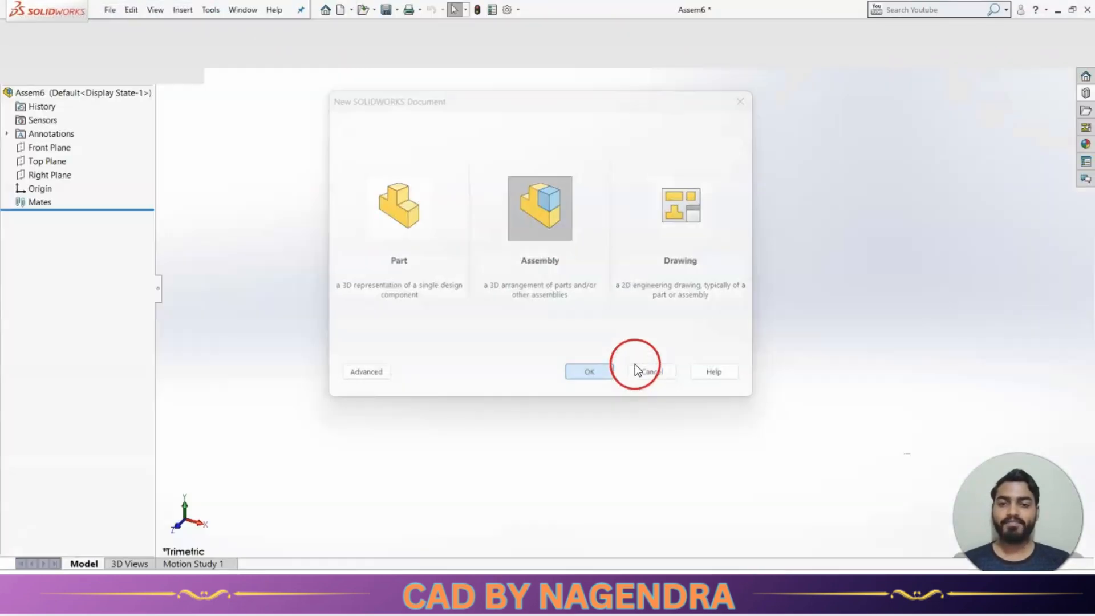
pyautogui.press('Escape')
pyautogui.press('Escape')
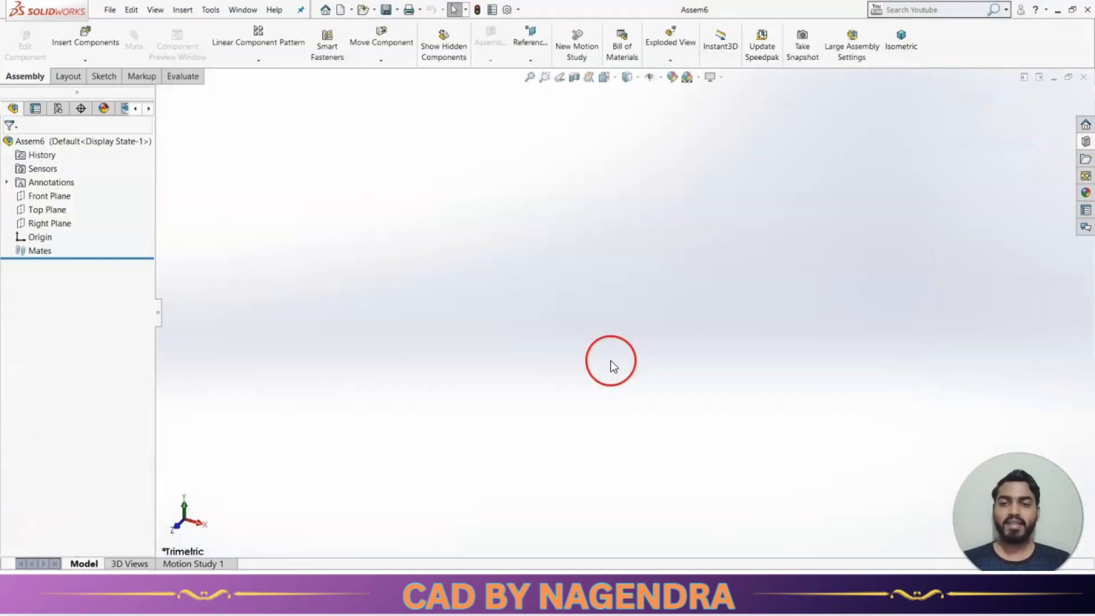
# - Open the Hex Bolts and Screws folder under ISO Bolts and Screws in the Toolbox library
pyautogui.click(1085, 141)
pyautogui.scroll(3, 930, 180)
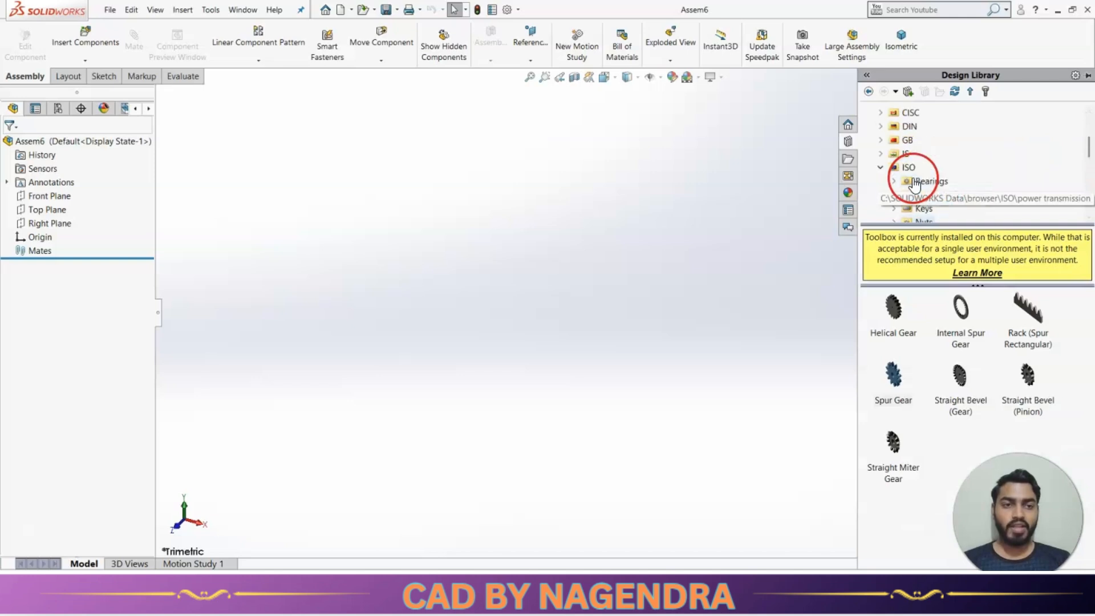
pyautogui.click(910, 169)
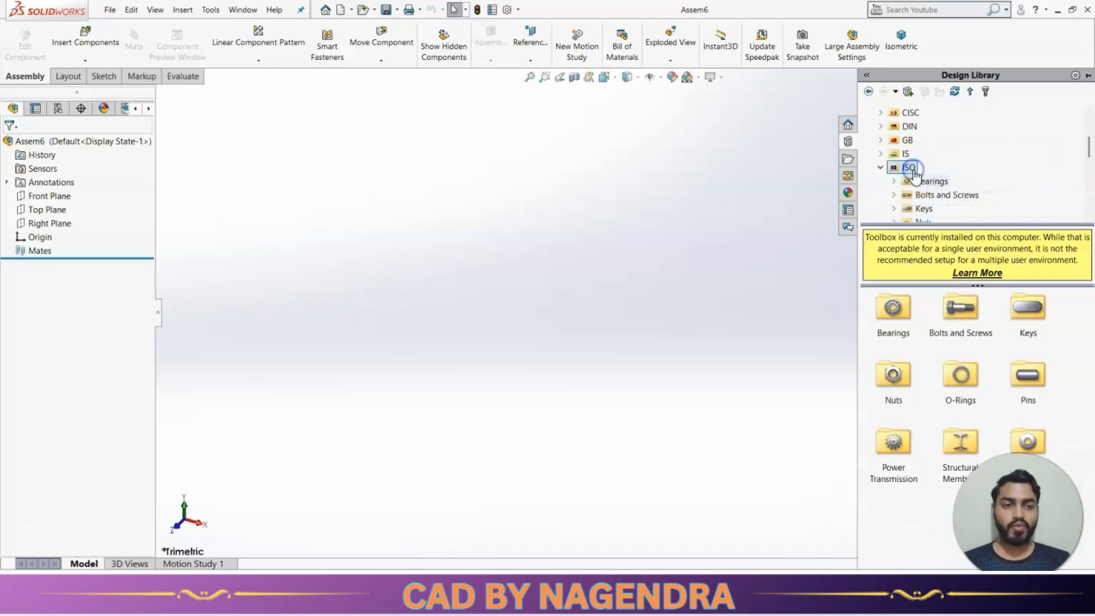
pyautogui.doubleClick(964, 312)
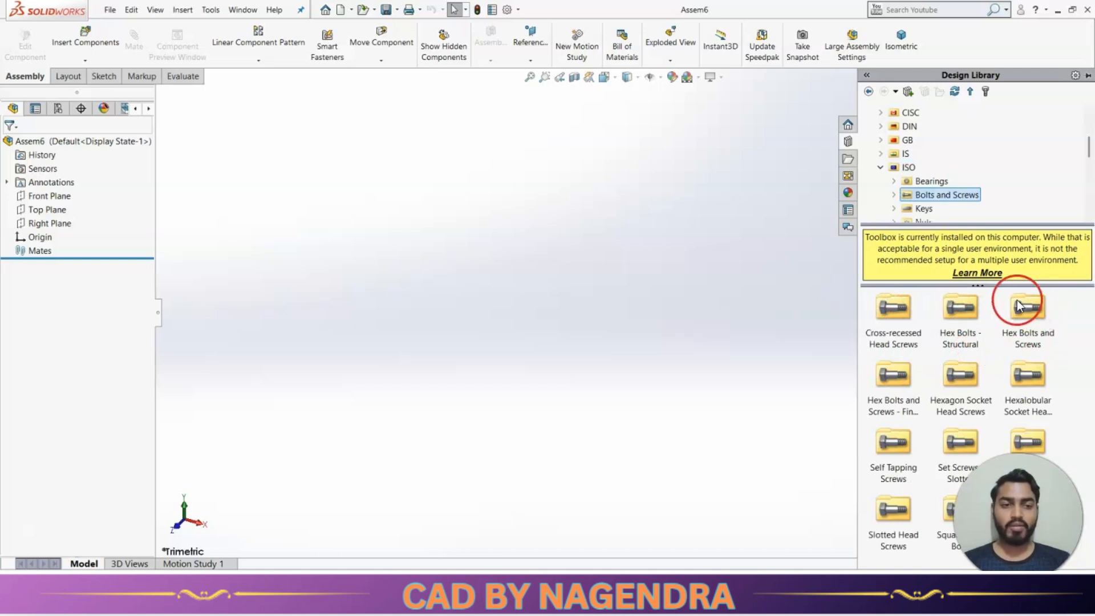
pyautogui.doubleClick(1005, 336)
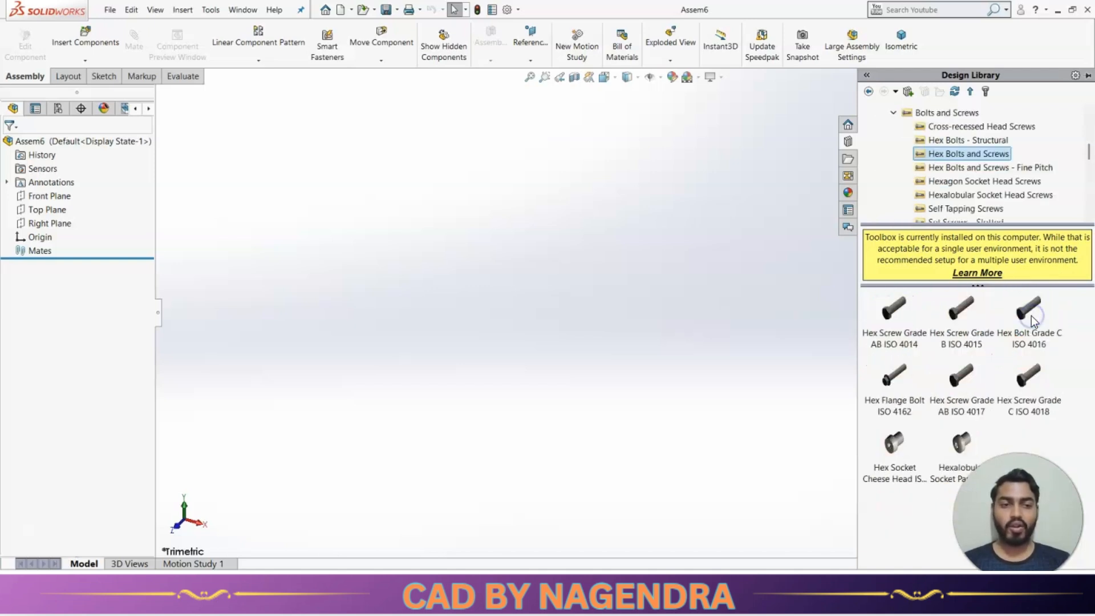
# - Insert a Hex Screw Grade B ISO 4015 into the assembly and set its size to M10
pyautogui.moveTo(1004, 331)
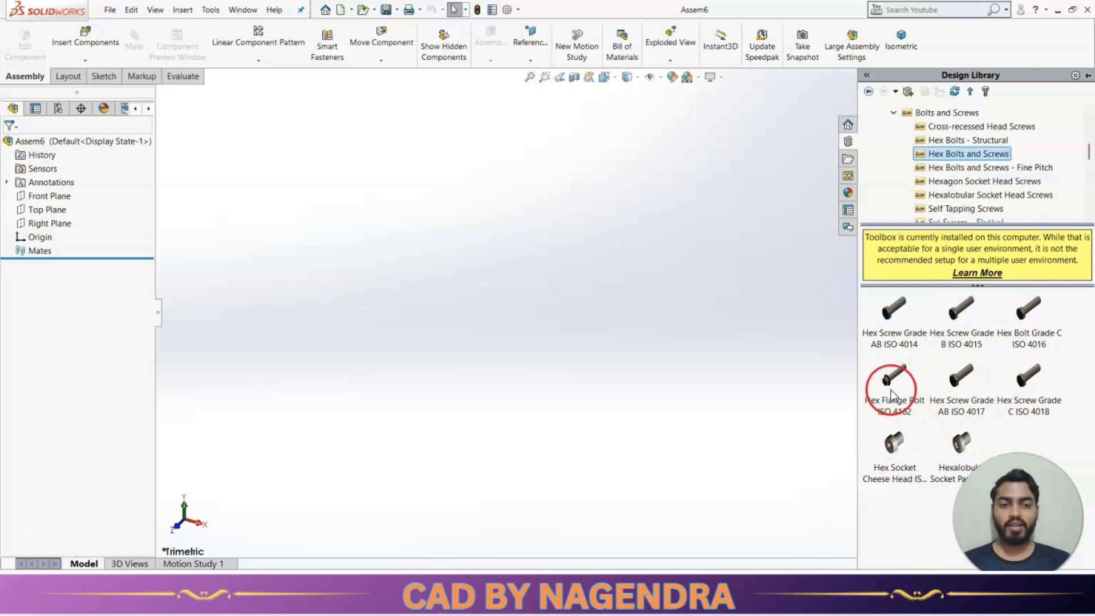
pyautogui.moveTo(886, 331)
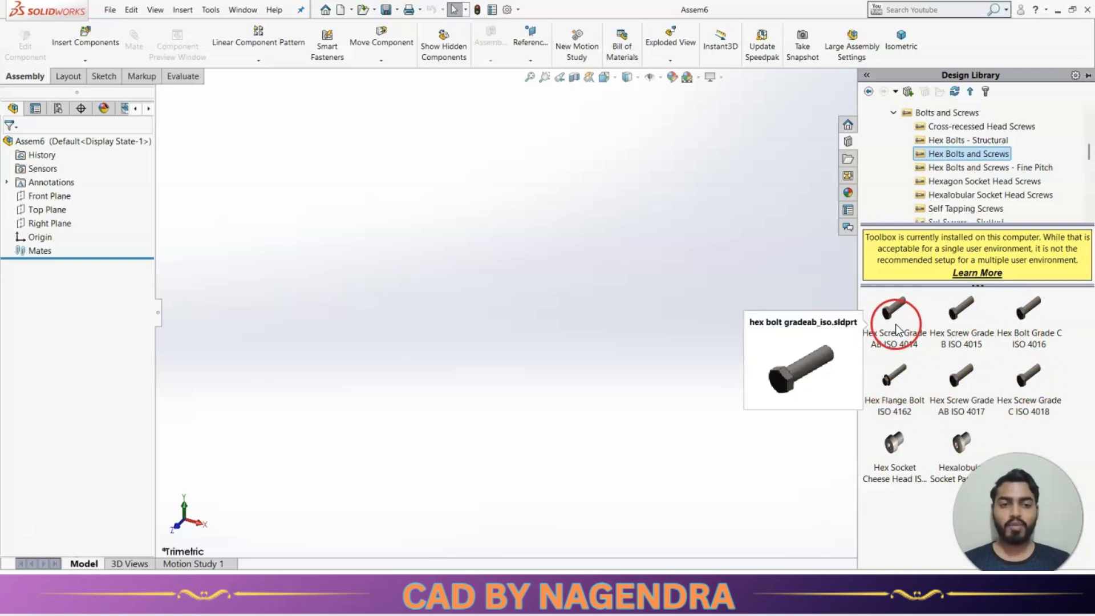
pyautogui.moveTo(957, 318)
pyautogui.moveTo(959, 317); pyautogui.dragTo(521, 283)
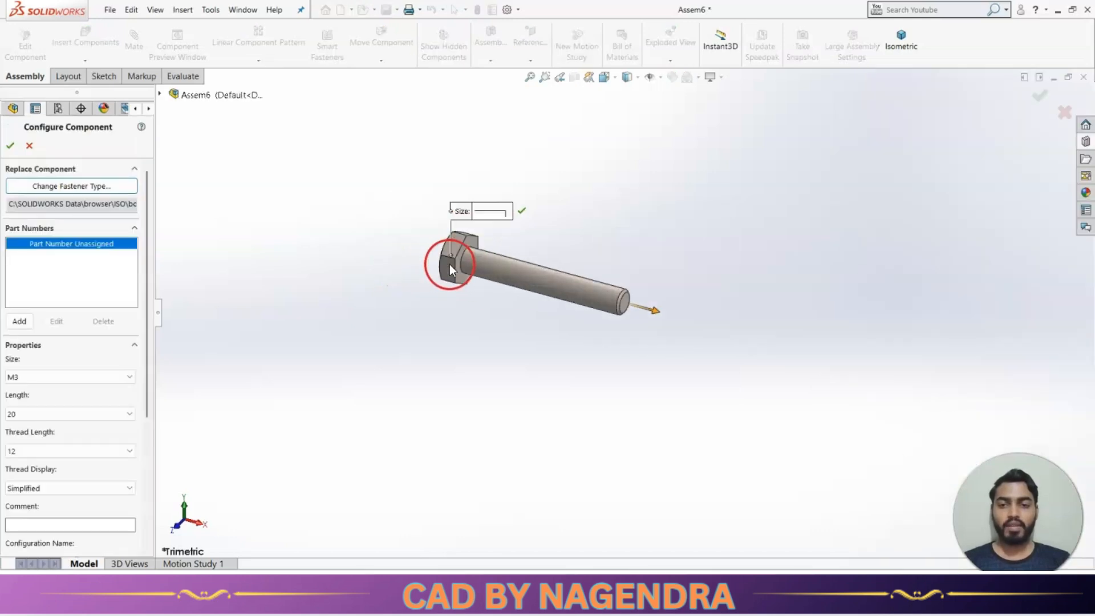
pyautogui.click(507, 212)
pyautogui.click(495, 272)
pyautogui.moveTo(836, 285); pyautogui.dragTo(780, 373, button='middle')
# - Try a length of 100 mm for the M10 bolt
pyautogui.moveTo(142, 318); pyautogui.dragTo(152, 404)
pyautogui.click(30, 264)
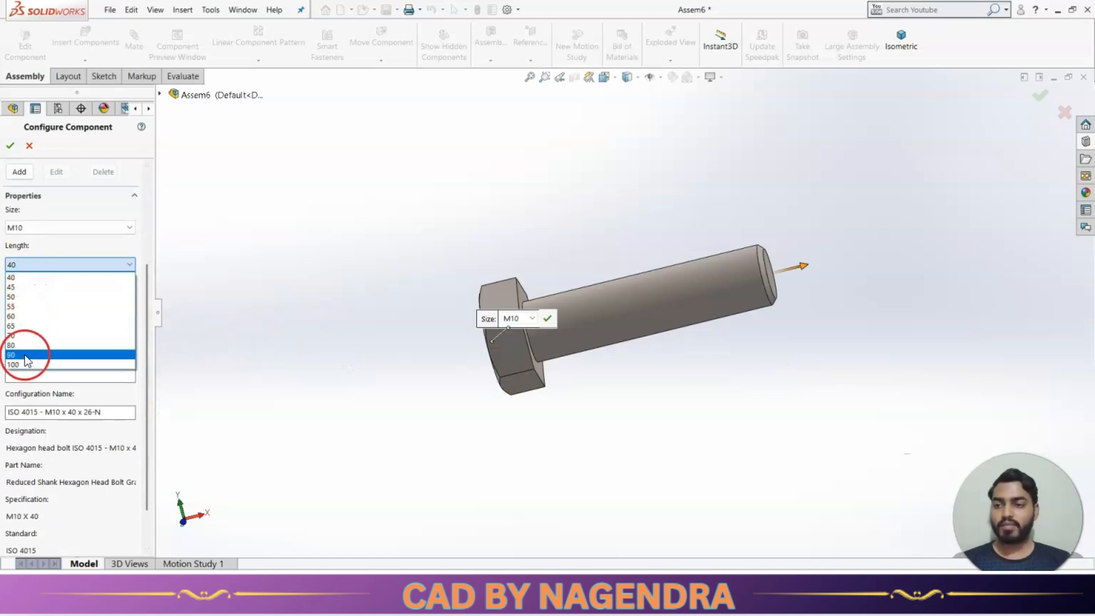
pyautogui.click(17, 364)
pyautogui.moveTo(633, 361); pyautogui.dragTo(737, 317, button='middle')
# - Set the M10 bolt's length to 70 mm and finish placing it without adding further copies
pyautogui.click(47, 389)
pyautogui.click(81, 265)
pyautogui.click(34, 336)
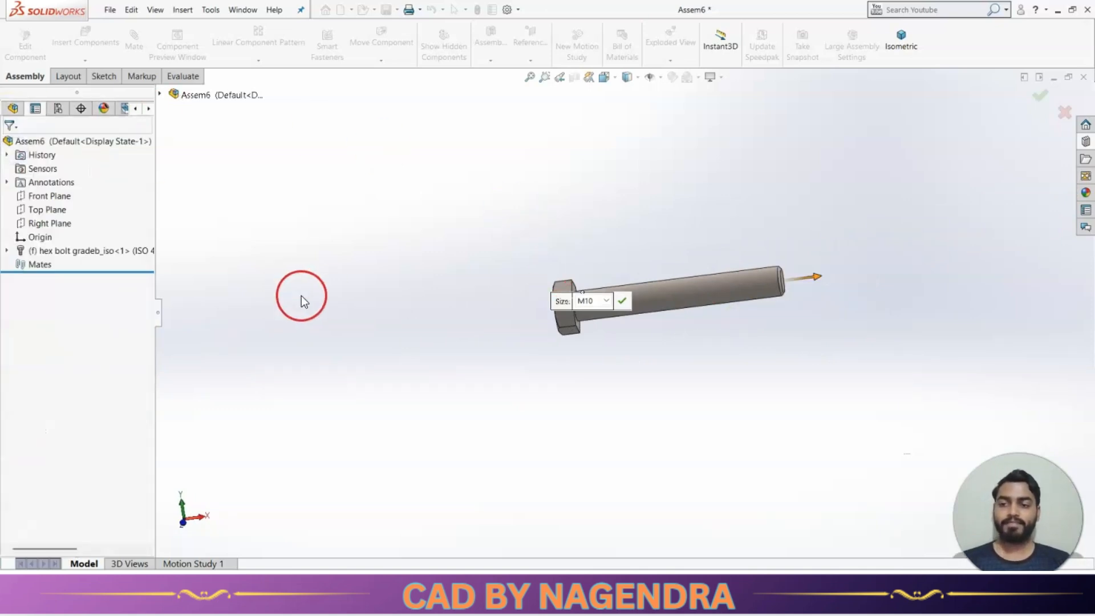
pyautogui.press('Escape')
pyautogui.scroll(-3, 734, 328)
pyautogui.moveTo(734, 328); pyautogui.dragTo(707, 329, button='middle')
pyautogui.scroll(3, 706, 327)
pyautogui.scroll(-2, 853, 277)
pyautogui.click(945, 266)
# - Open the Hex Nuts folder under ISO Nuts in the Toolbox library
pyautogui.click(1082, 149)
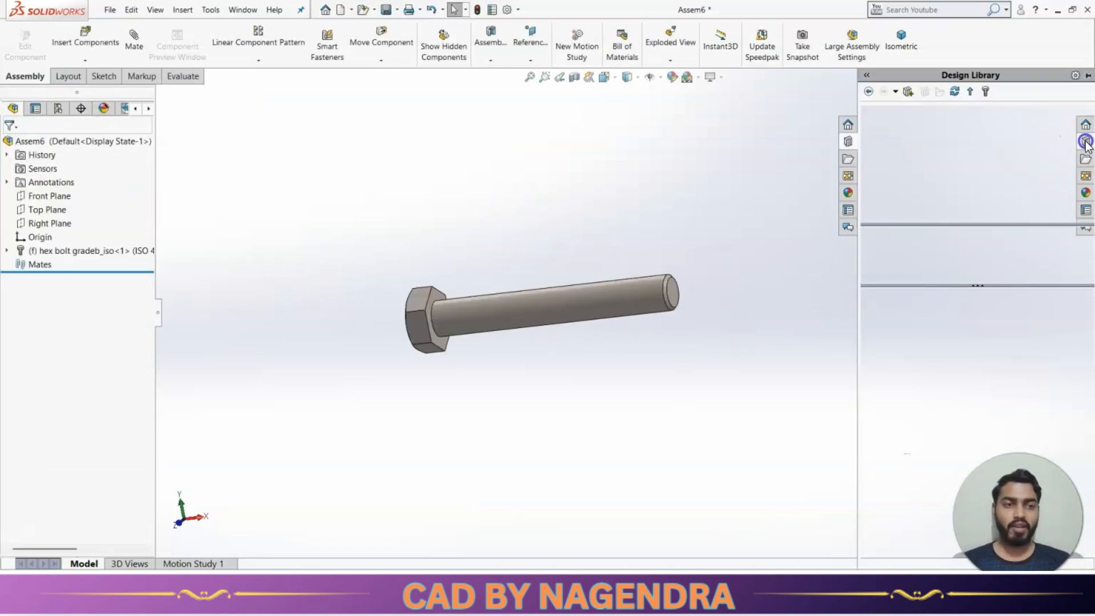
pyautogui.click(868, 92)
pyautogui.click(868, 92)
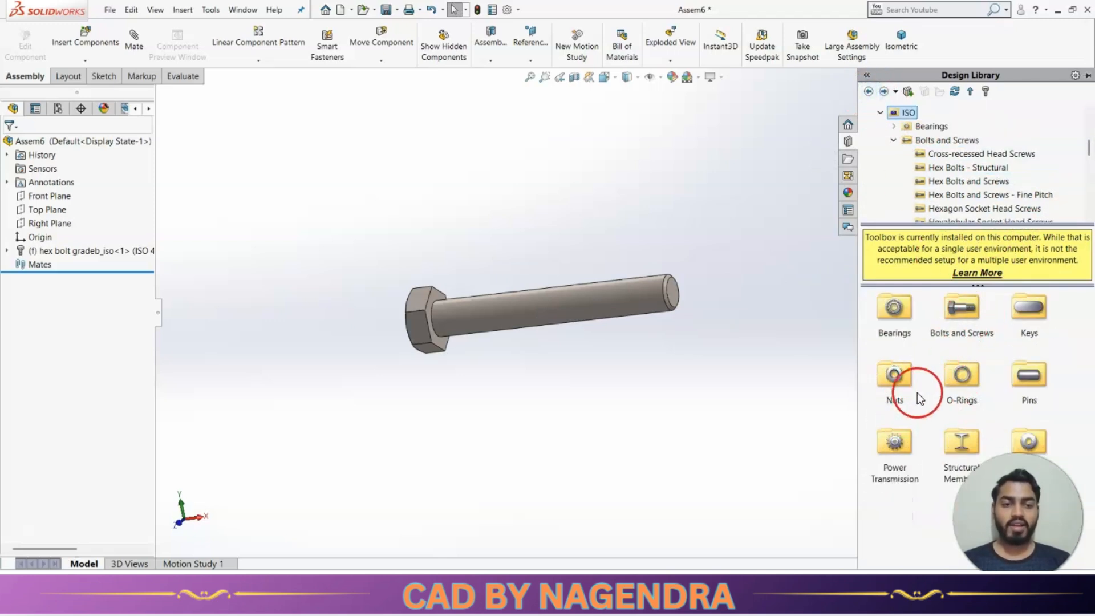
pyautogui.doubleClick(896, 374)
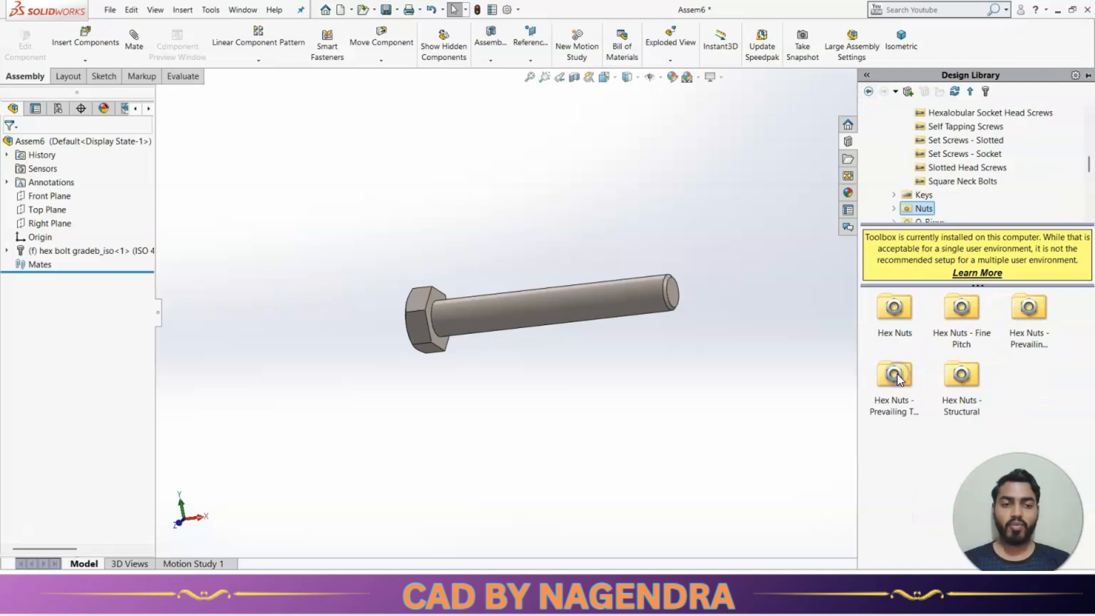
pyautogui.doubleClick(898, 317)
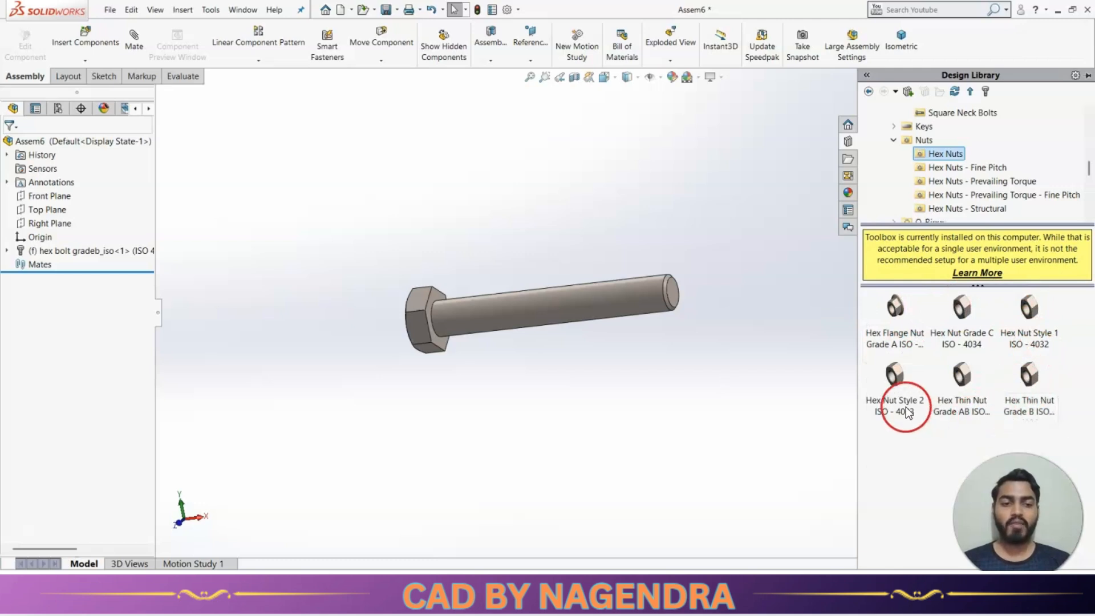
# - Insert a Hex Nut Style 2 ISO 4033 in size M10 beside the bolt, without adding further copies
pyautogui.moveTo(895, 378); pyautogui.dragTo(745, 241)
pyautogui.click(773, 335)
pyautogui.click(755, 380)
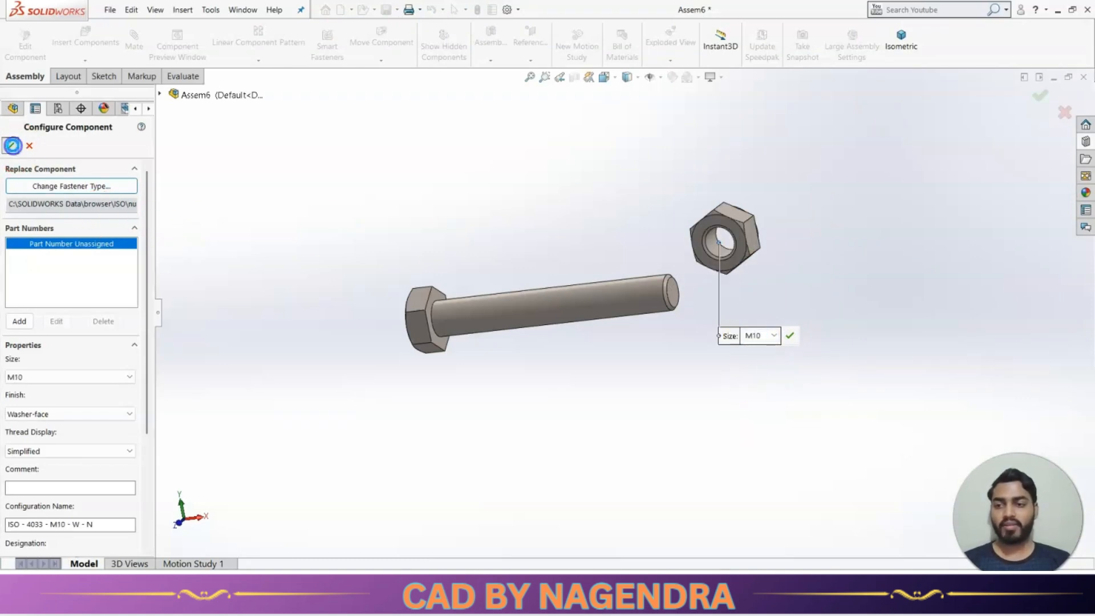
pyautogui.click(12, 145)
pyautogui.press('Escape')
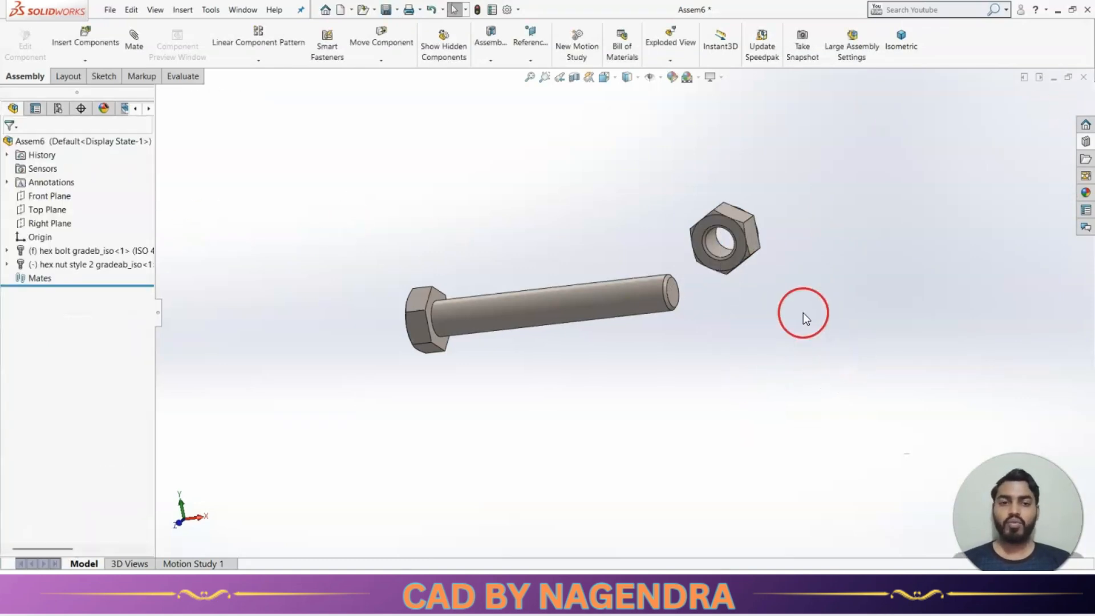
# - Move the loose nut a little away from the end of the bolt's shank
pyautogui.moveTo(656, 295); pyautogui.dragTo(646, 341, button='middle')
pyautogui.moveTo(498, 255); pyautogui.dragTo(682, 308, button='middle')
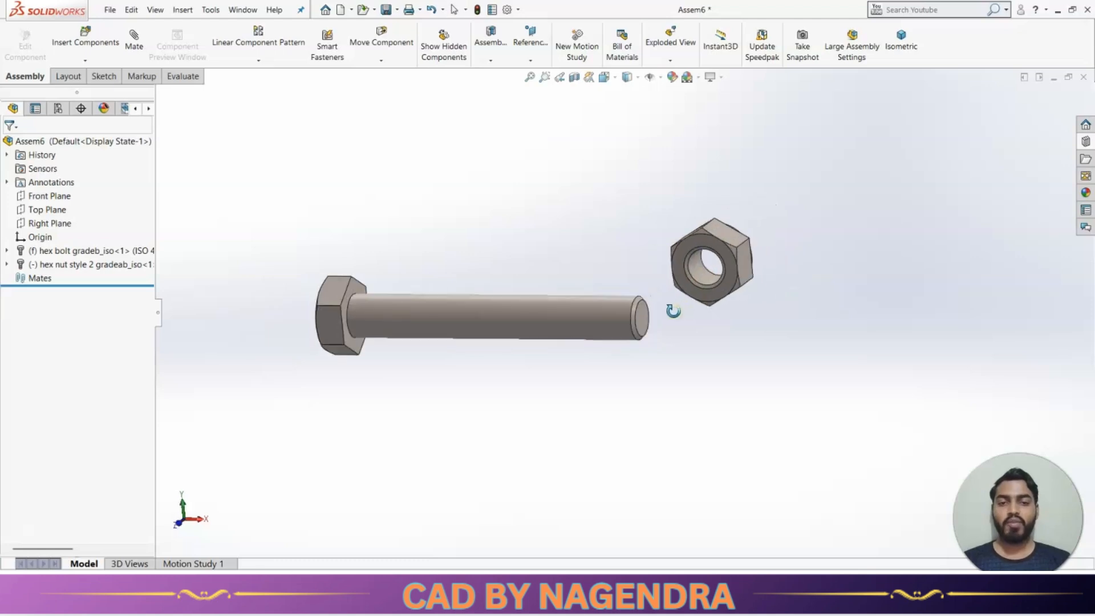
pyautogui.moveTo(720, 233); pyautogui.dragTo(744, 253)
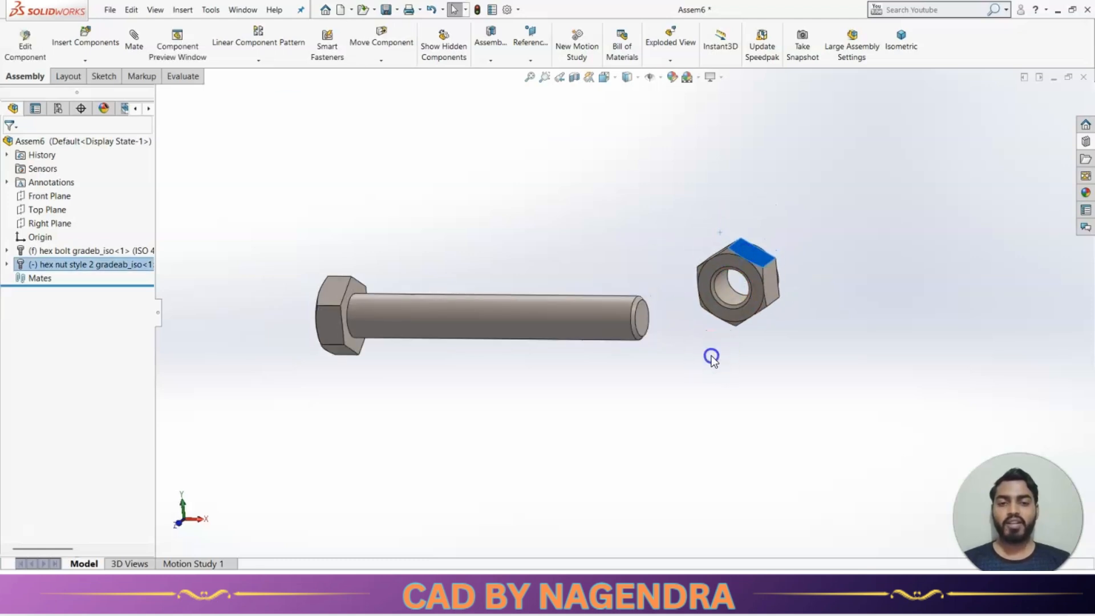
pyautogui.click(711, 356)
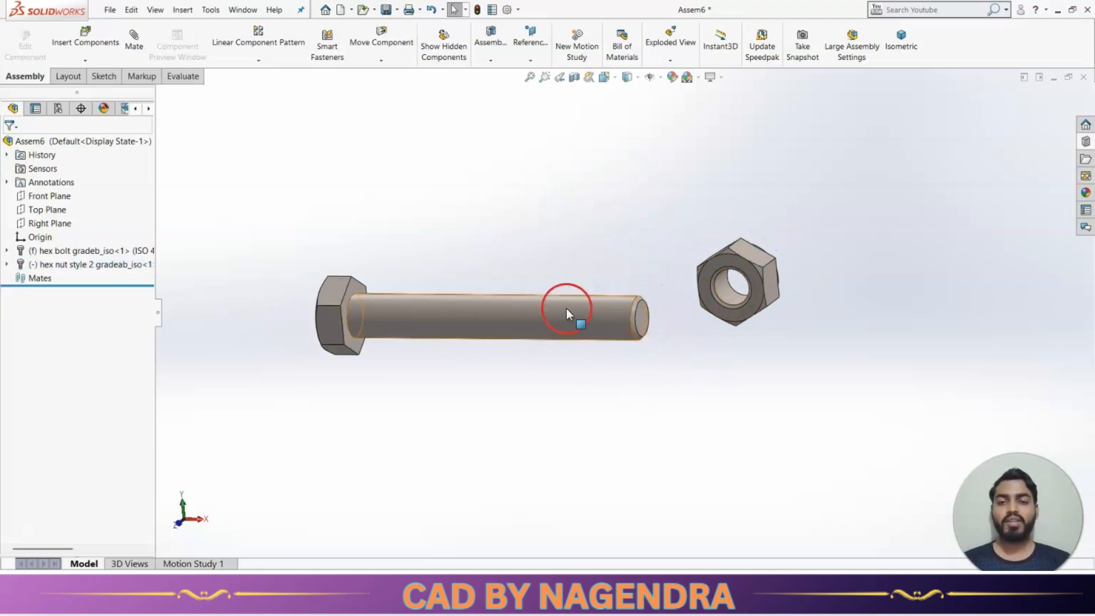
pyautogui.click(508, 208)
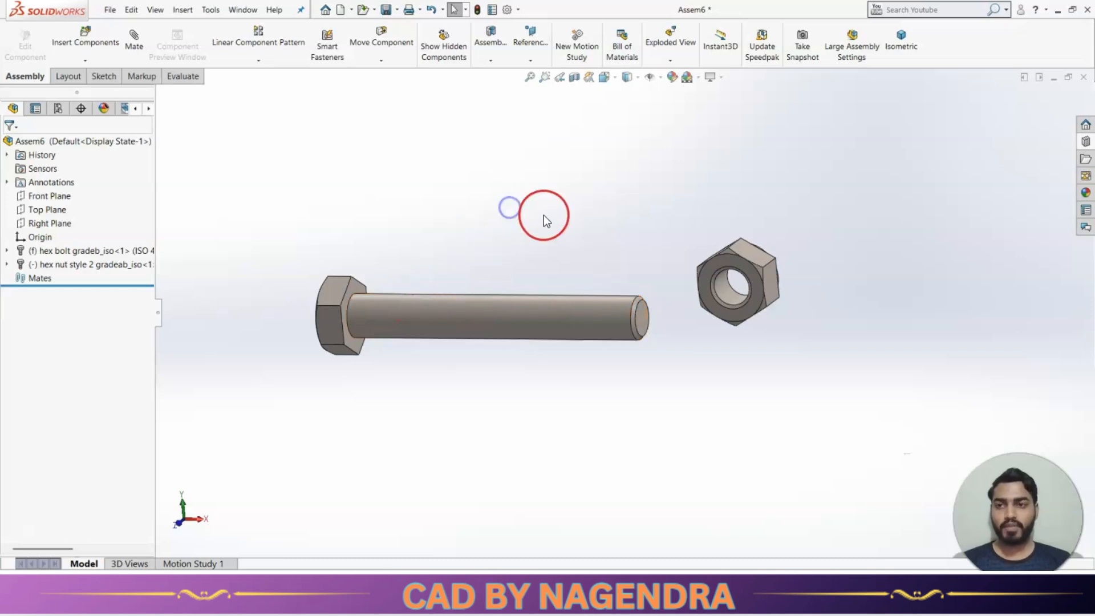
# - Add a Concentric mate between the bolt's cylindrical shank and the nut's inner hole face
pyautogui.click(124, 44)
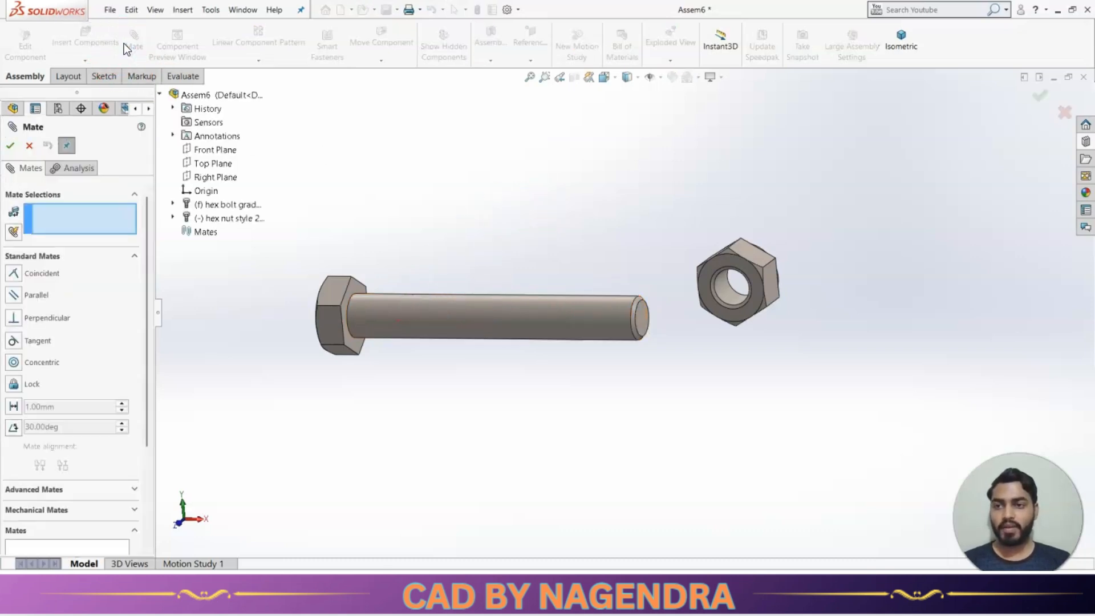
pyautogui.scroll(-2, 660, 320)
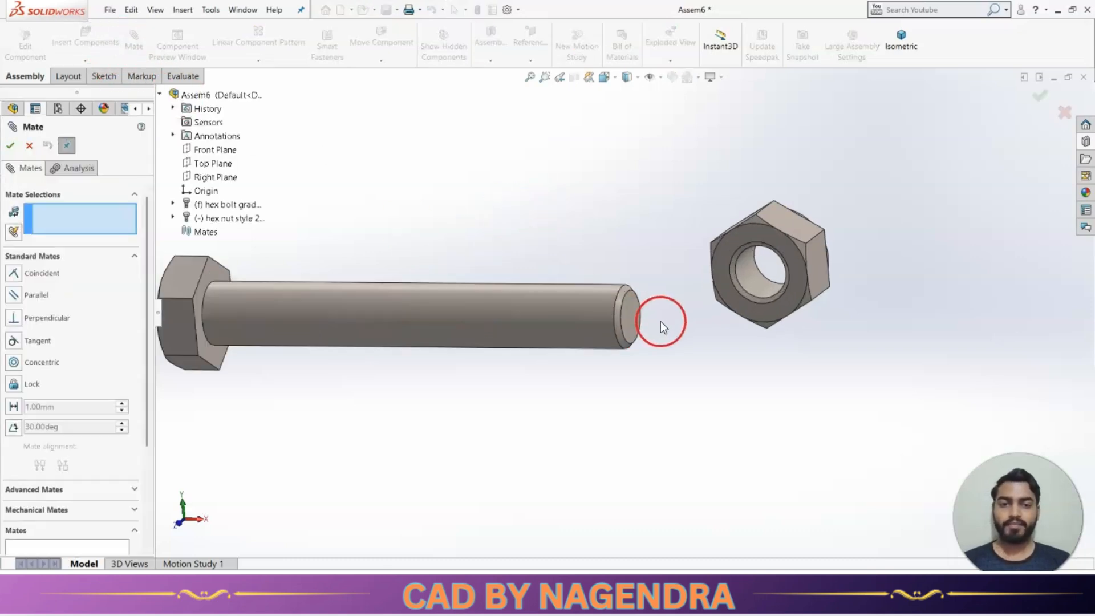
pyautogui.click(546, 318)
pyautogui.click(753, 281)
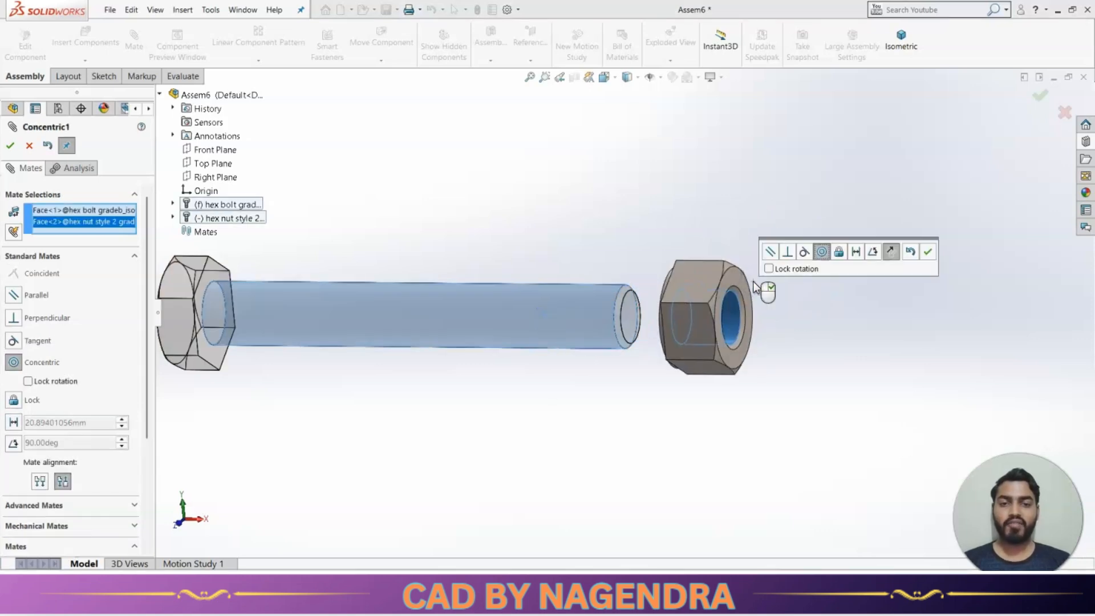
pyautogui.click(928, 253)
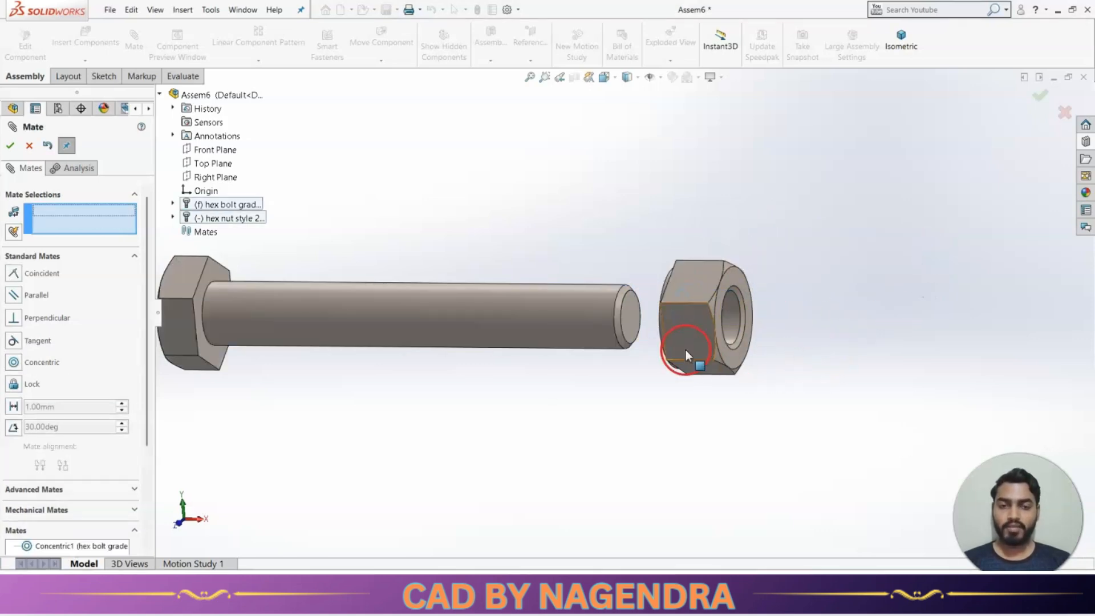
pyautogui.click(632, 316)
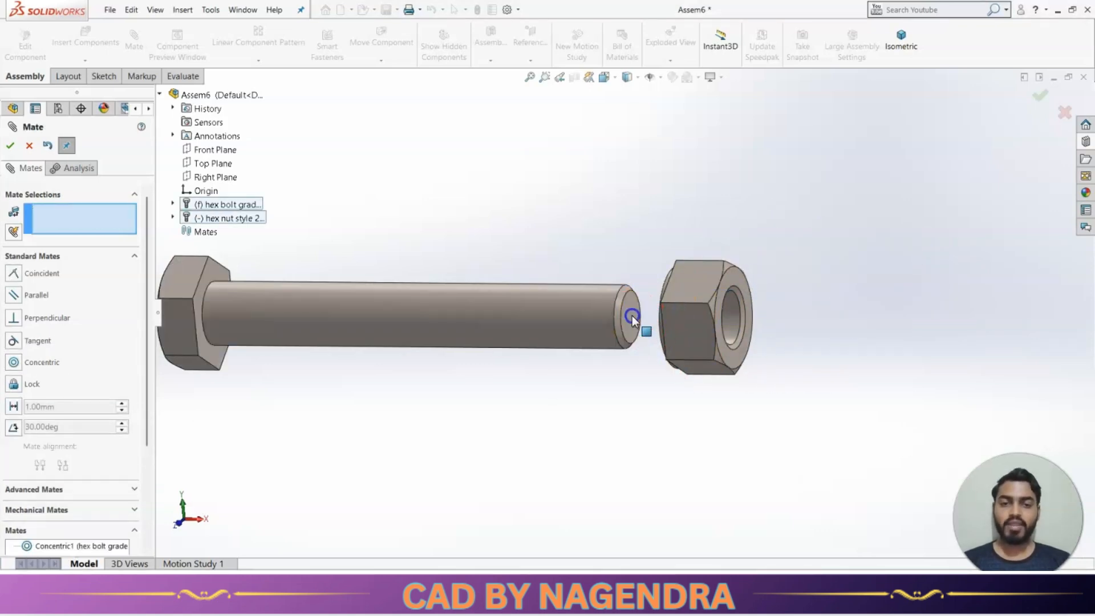
pyautogui.click(736, 278)
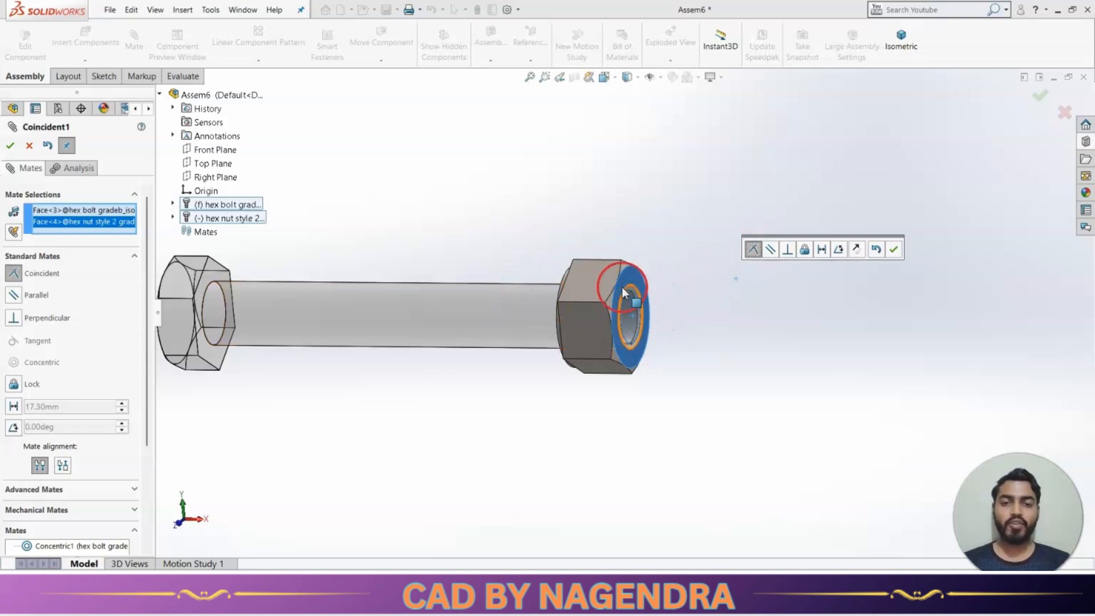
pyautogui.press('Escape')
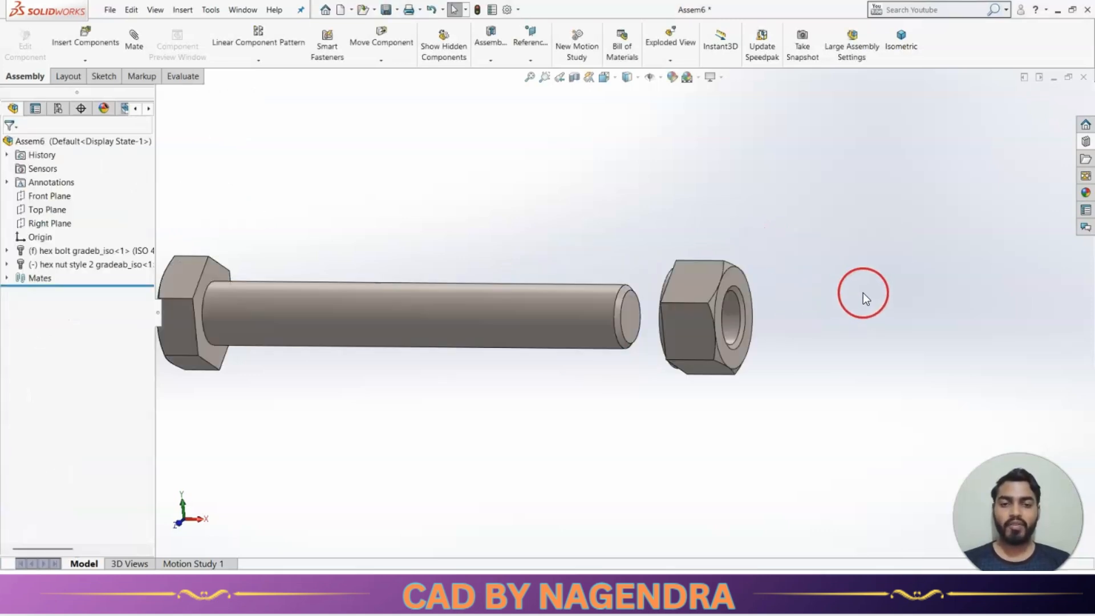
# - Move the nut along the bolt's axis to test its freedom of movement
pyautogui.click(709, 284)
pyautogui.moveTo(738, 279); pyautogui.dragTo(707, 271)
pyautogui.click(806, 342)
pyautogui.moveTo(646, 384); pyautogui.dragTo(662, 407, button='middle')
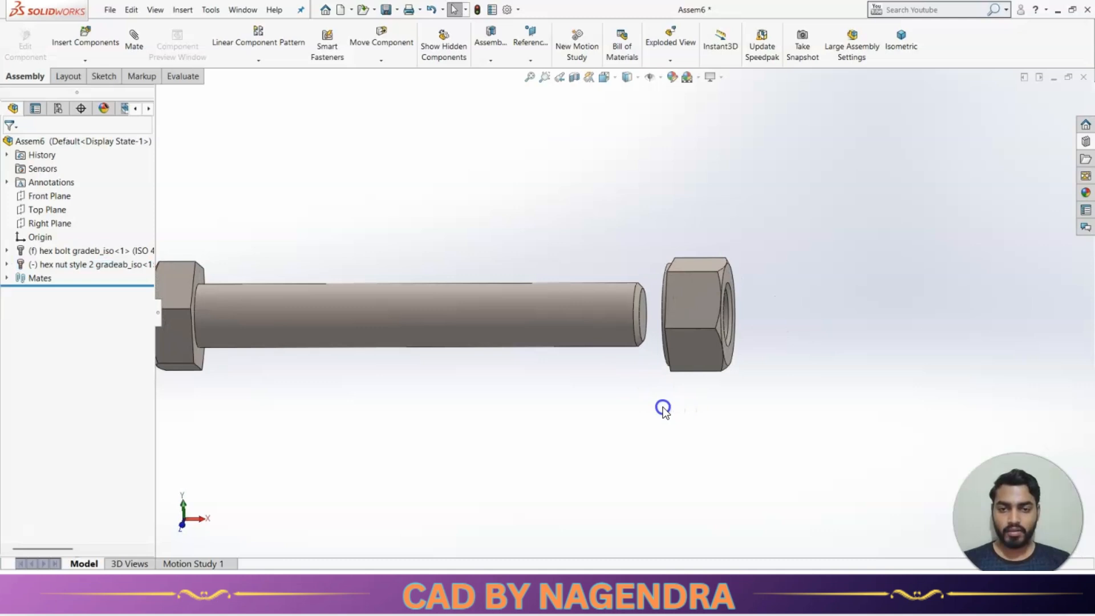
# - Add a mechanical Screw mate between the bolt's shank and the nut's hole, using 1 revolution per mm
pyautogui.click(141, 59)
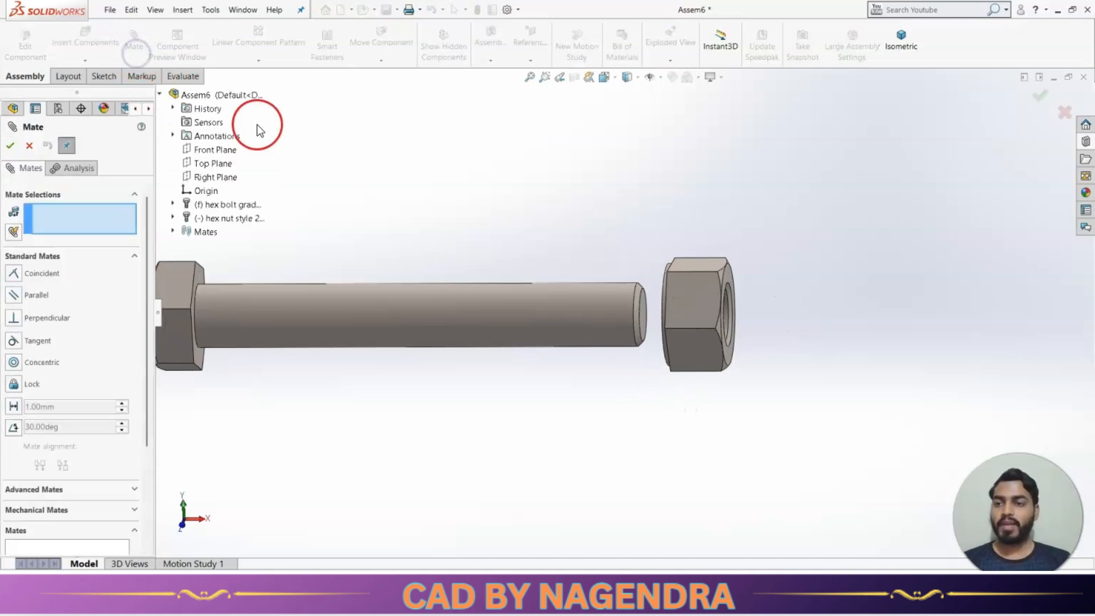
pyautogui.click(127, 255)
pyautogui.click(146, 298)
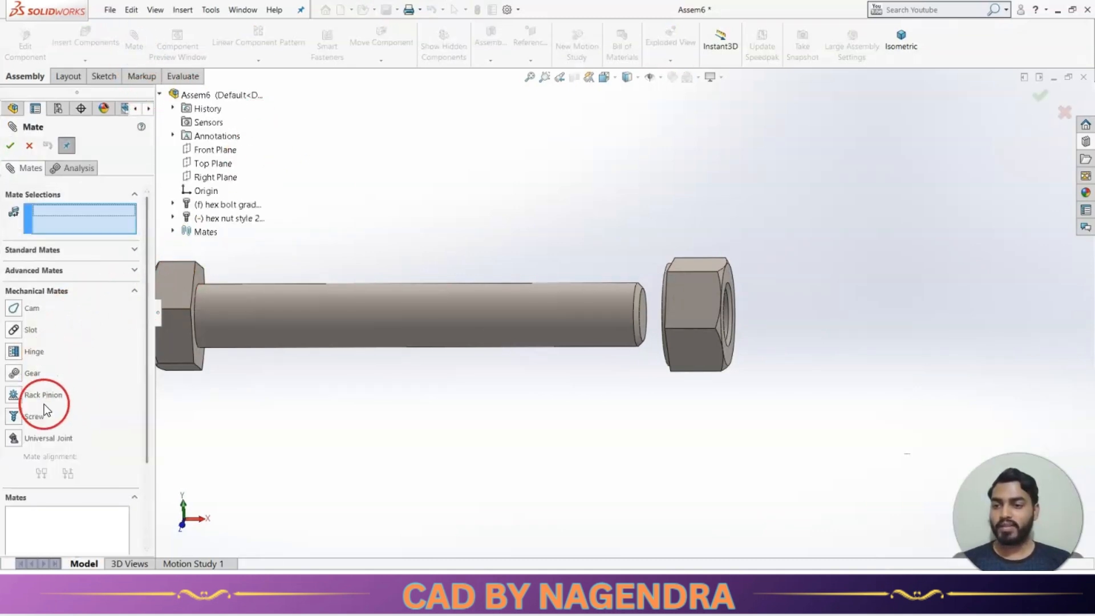
pyautogui.click(21, 420)
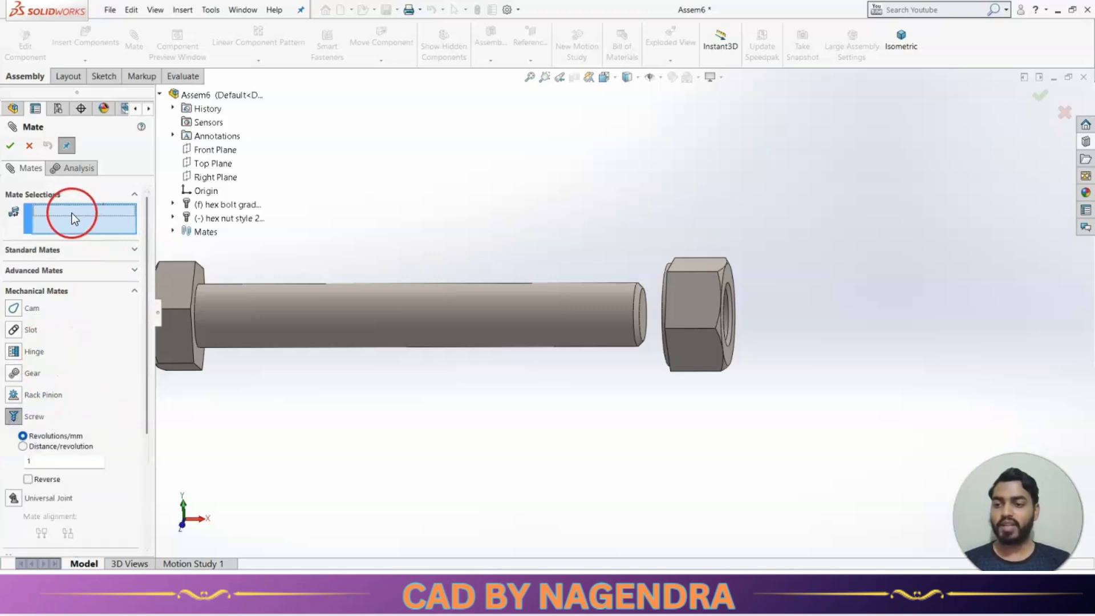
pyautogui.click(497, 316)
pyautogui.moveTo(772, 382); pyautogui.dragTo(728, 396, button='middle')
pyautogui.click(651, 323)
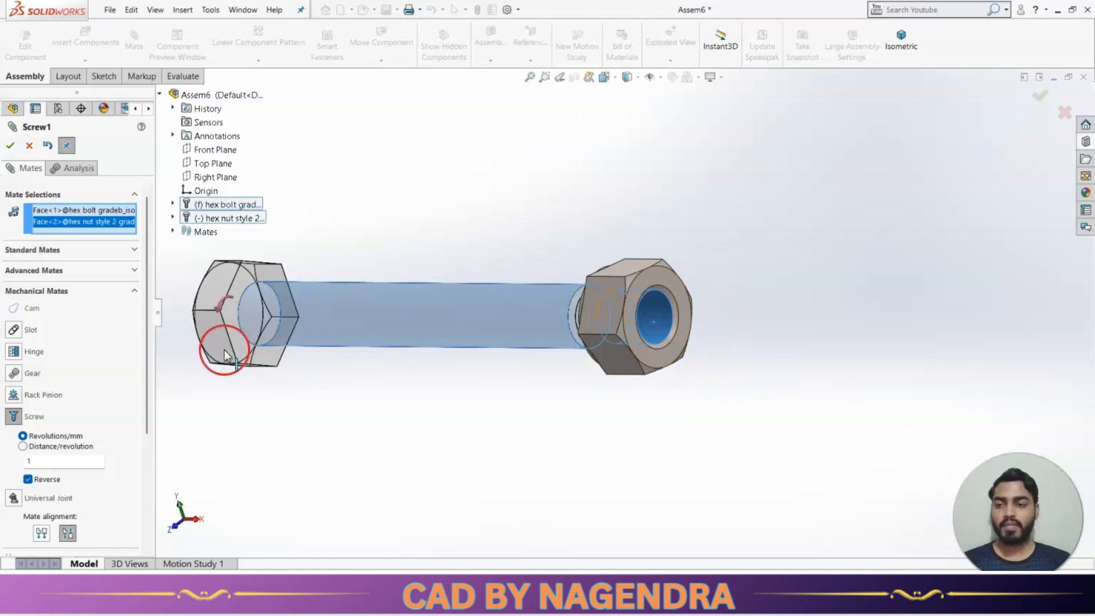
pyautogui.click(10, 146)
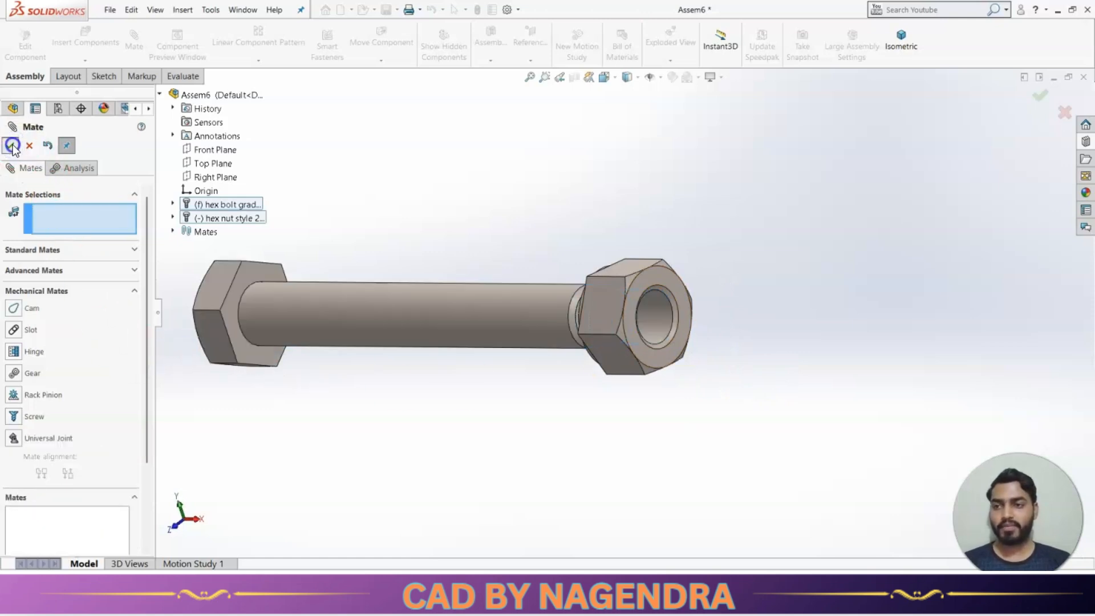
pyautogui.click(11, 146)
# - Rotate the nut around the bolt's end to test the Screw mate's combined turning and travel
pyautogui.scroll(-3, 618, 237)
pyautogui.moveTo(641, 300); pyautogui.dragTo(724, 388)
pyautogui.moveTo(733, 396); pyautogui.dragTo(692, 289)
pyautogui.scroll(3, 691, 294)
pyautogui.moveTo(692, 288); pyautogui.dragTo(715, 324, button='middle')
pyautogui.moveTo(715, 322); pyautogui.dragTo(603, 325)
pyautogui.click(761, 345)
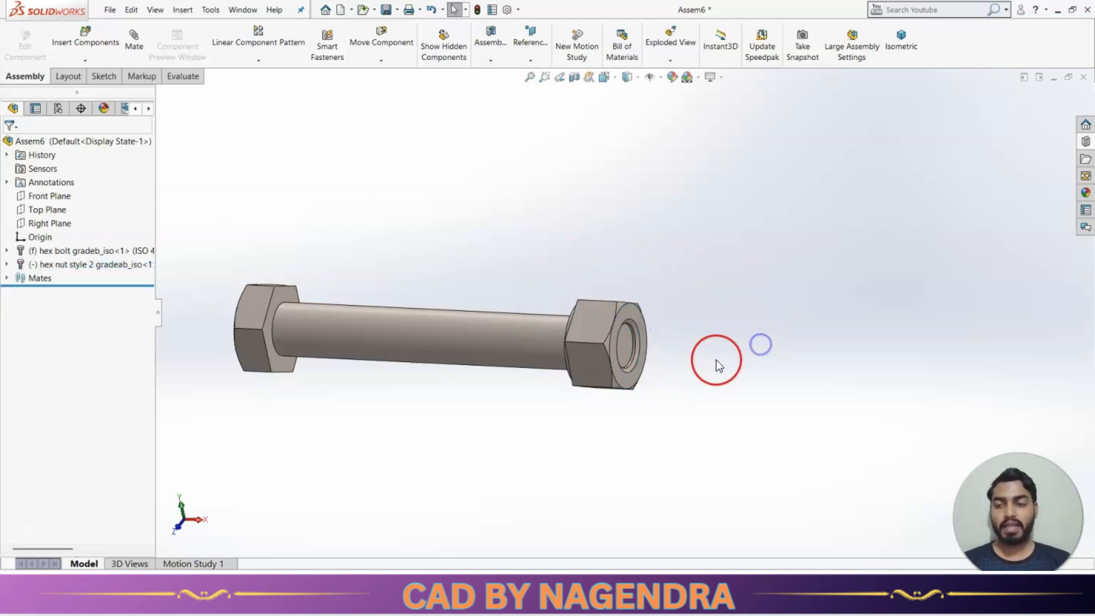
# - Examine the bolt's features and check the options available for its ThreadSchematic and ThdSchPat features
pyautogui.click(440, 332)
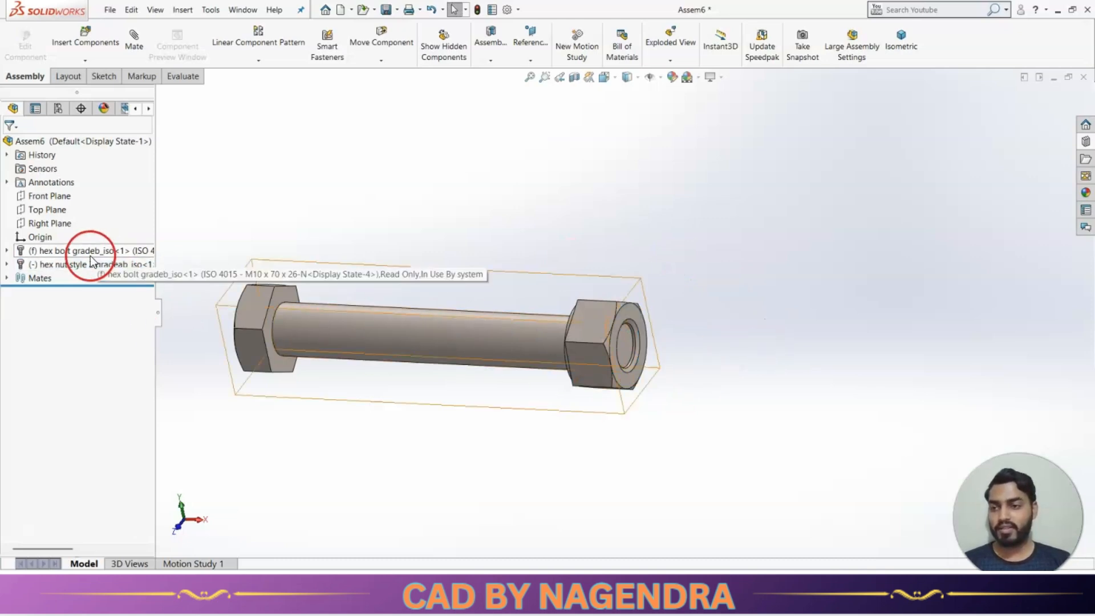
pyautogui.click(6, 250)
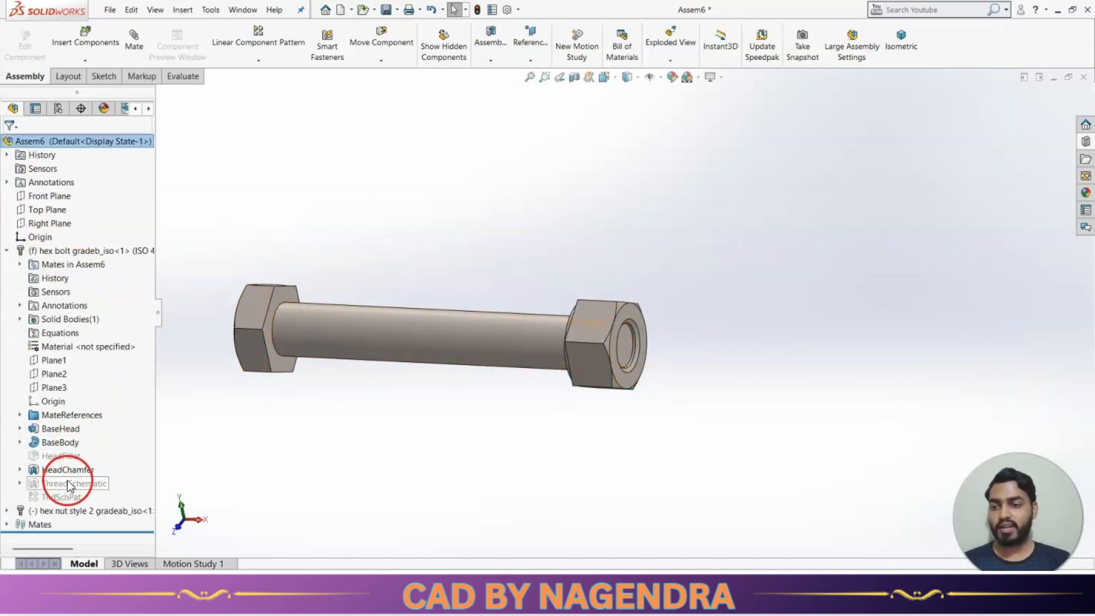
pyautogui.rightClick(64, 496)
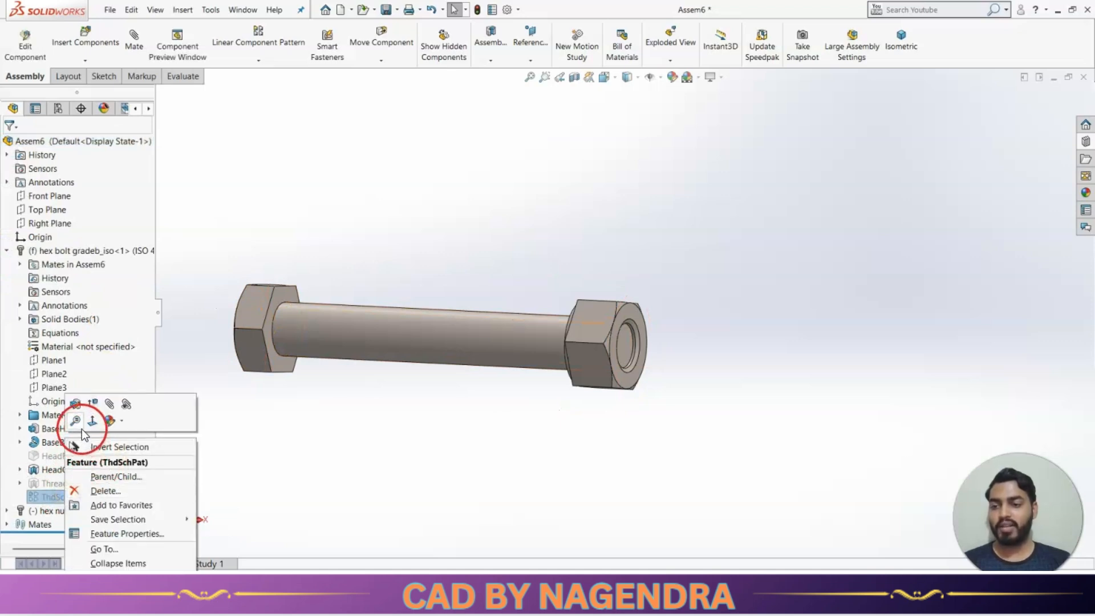
pyautogui.click(299, 440)
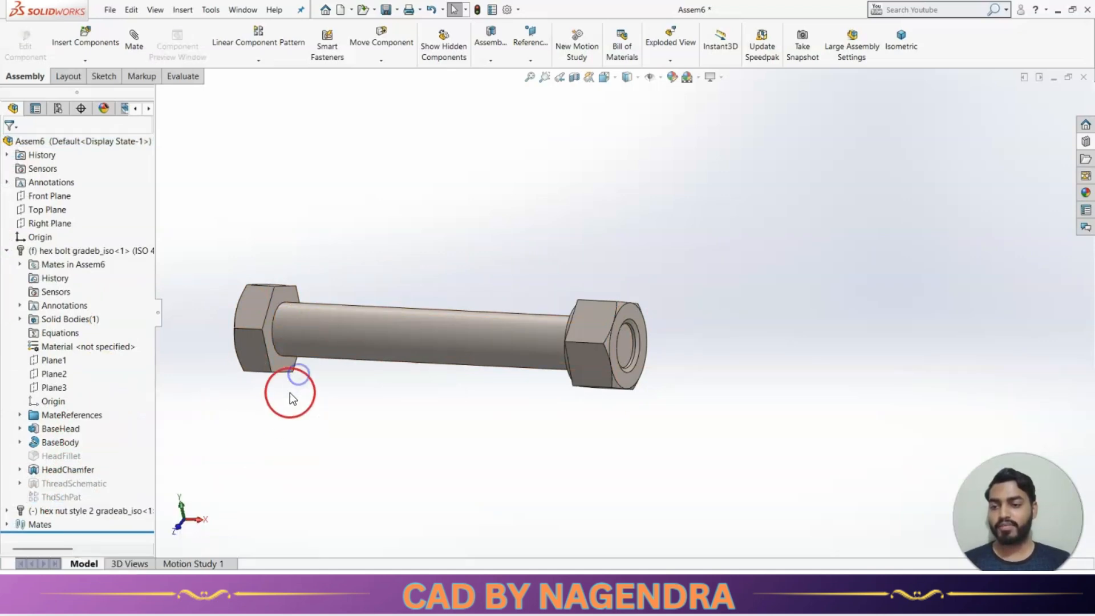
pyautogui.rightClick(67, 493)
pyautogui.click(284, 456)
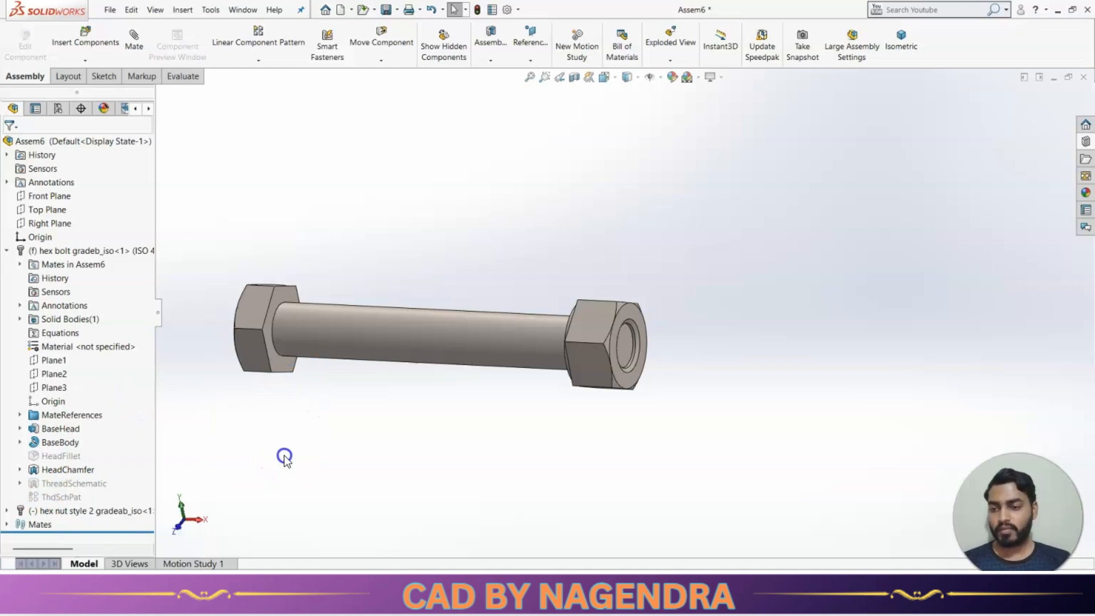
pyautogui.rightClick(87, 482)
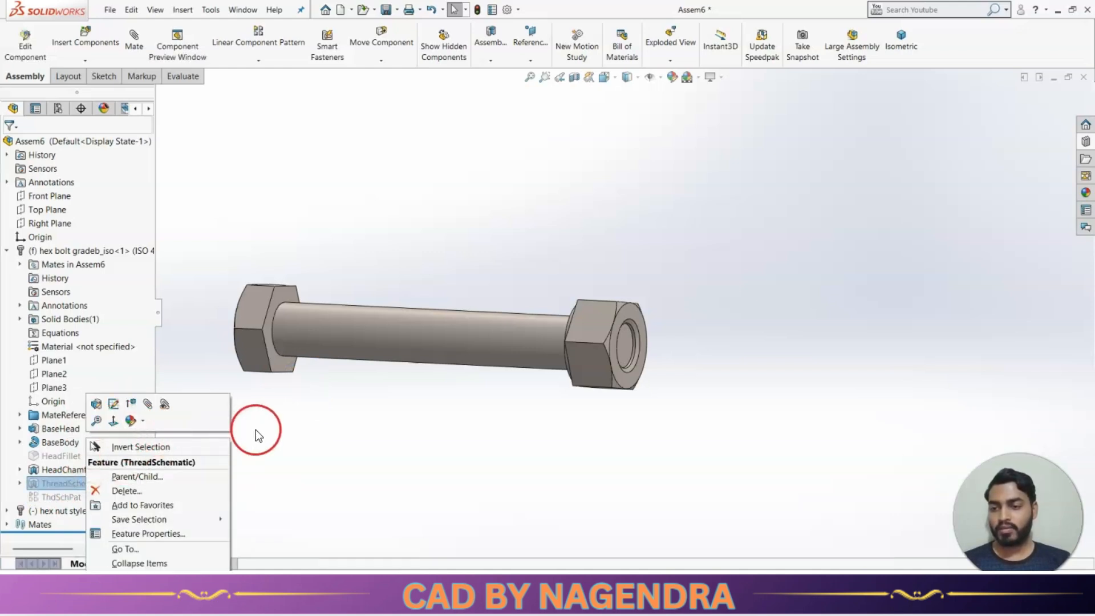
pyautogui.click(383, 458)
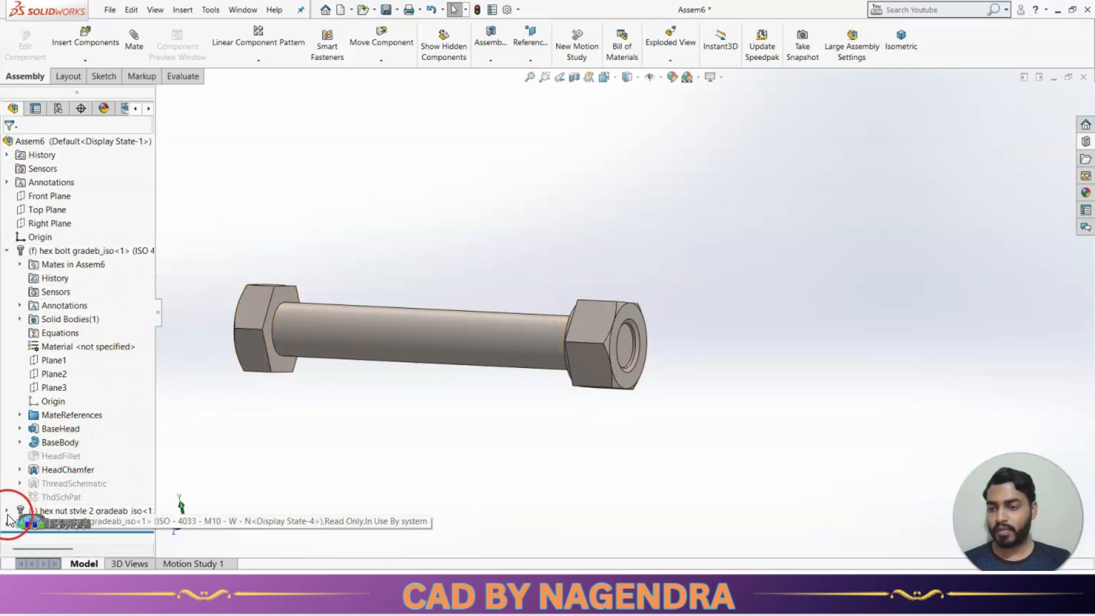
# - Examine the nut's features and check the options available for its Double-Chamfer and ThdSchPat features
pyautogui.scroll(-2, 483, 375)
pyautogui.click(6, 251)
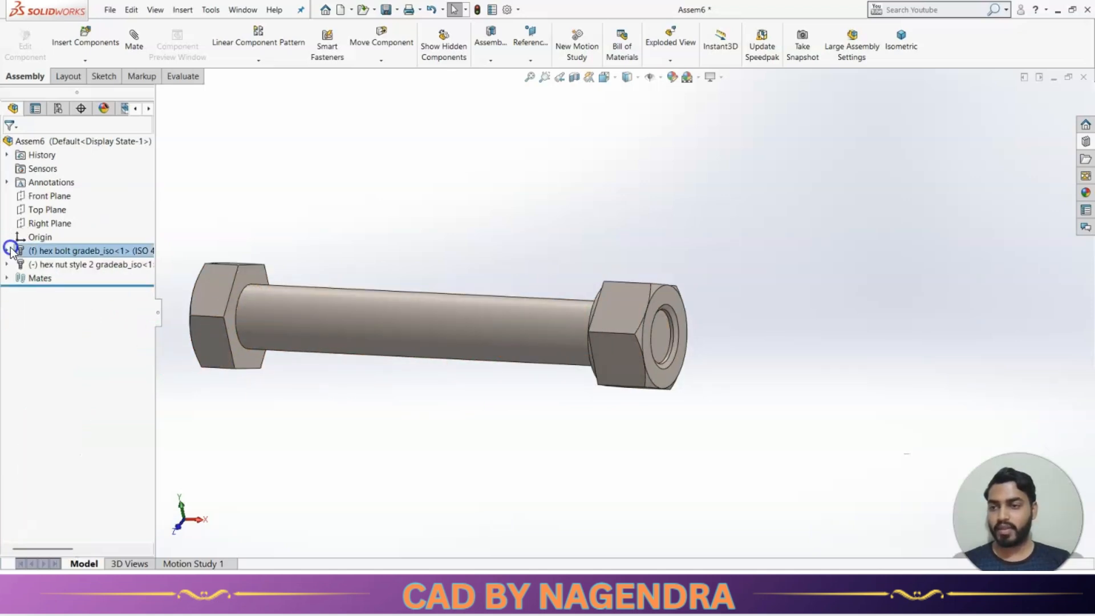
pyautogui.click(6, 264)
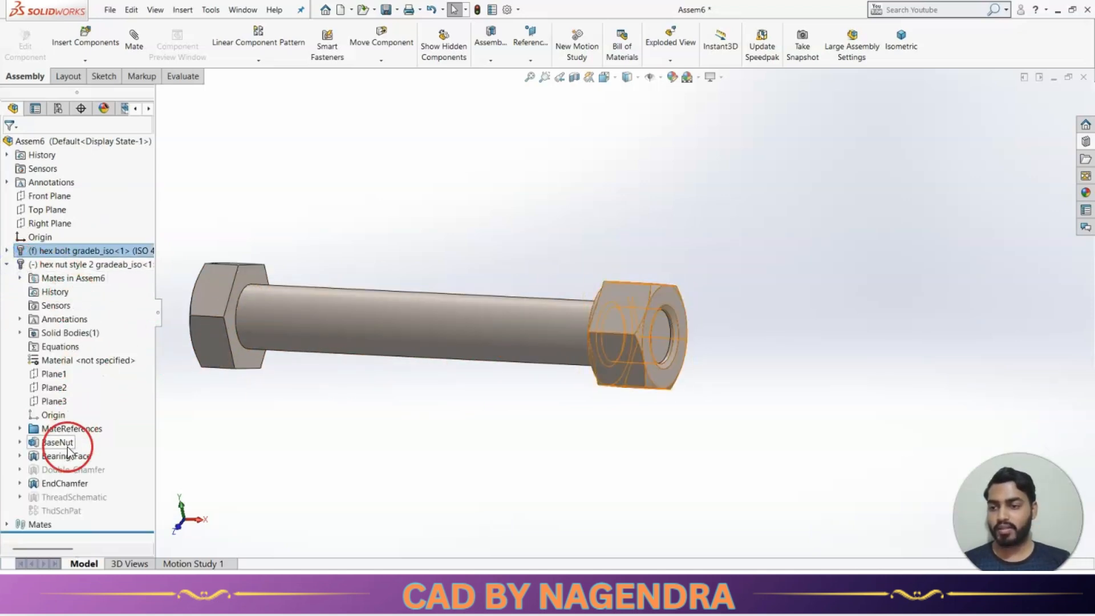
pyautogui.rightClick(71, 471)
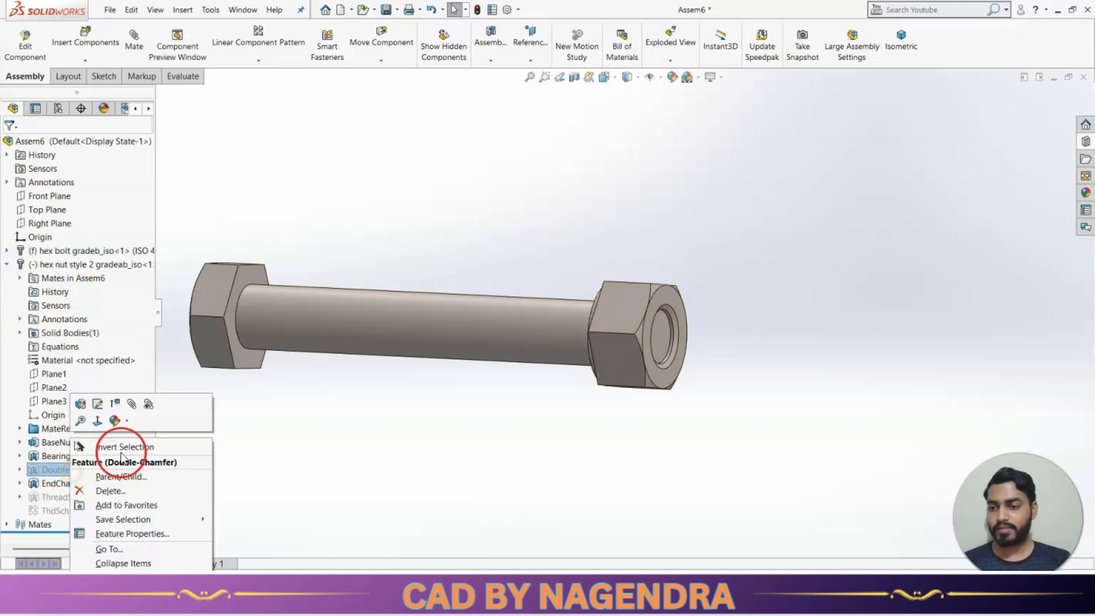
pyautogui.click(255, 458)
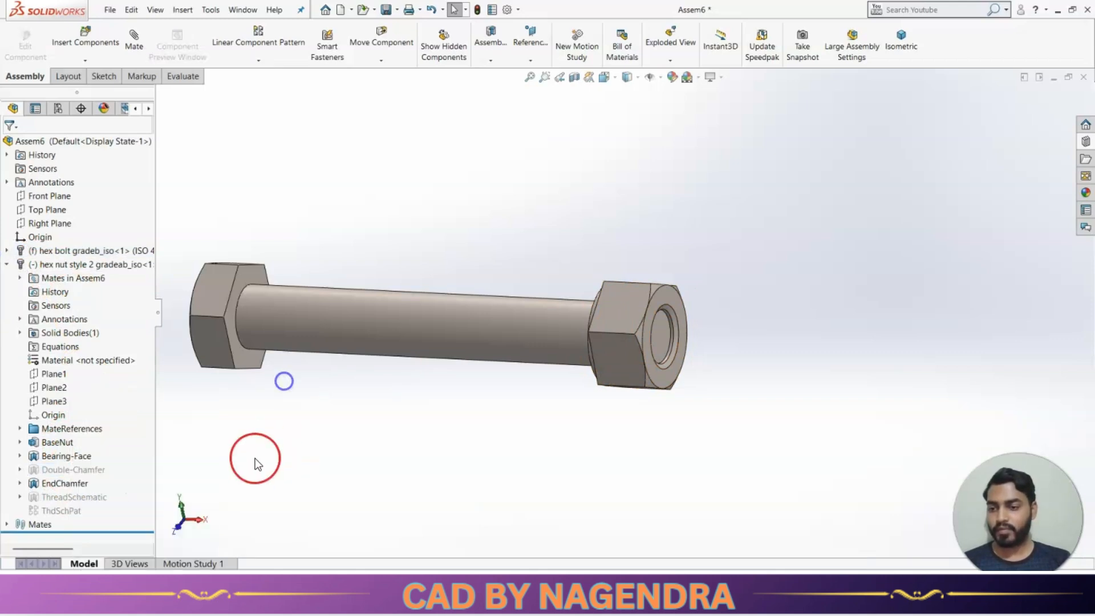
pyautogui.rightClick(74, 511)
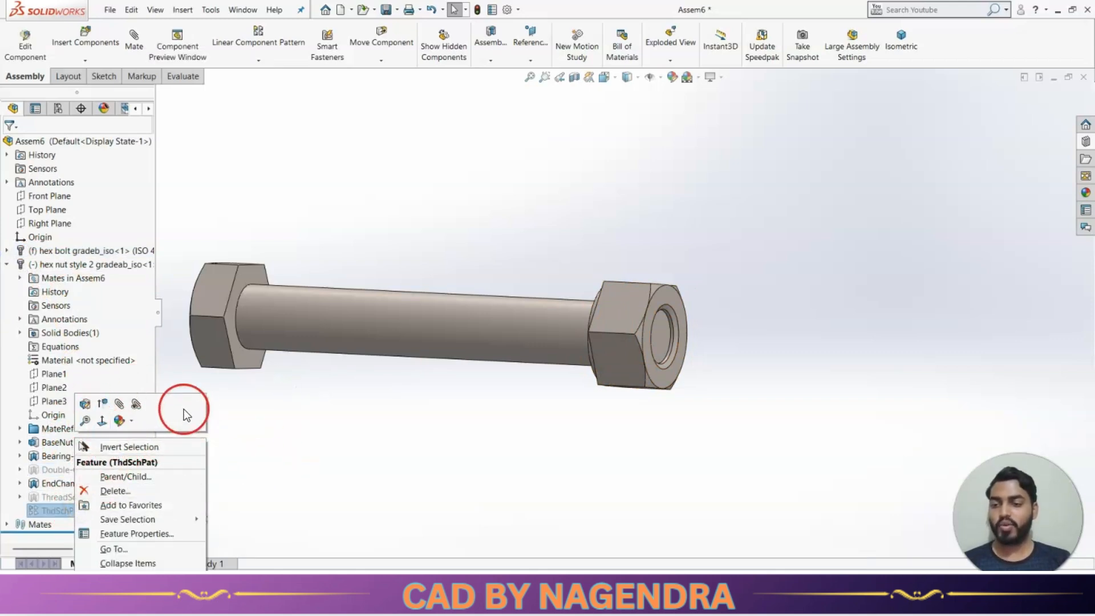
pyautogui.click(318, 392)
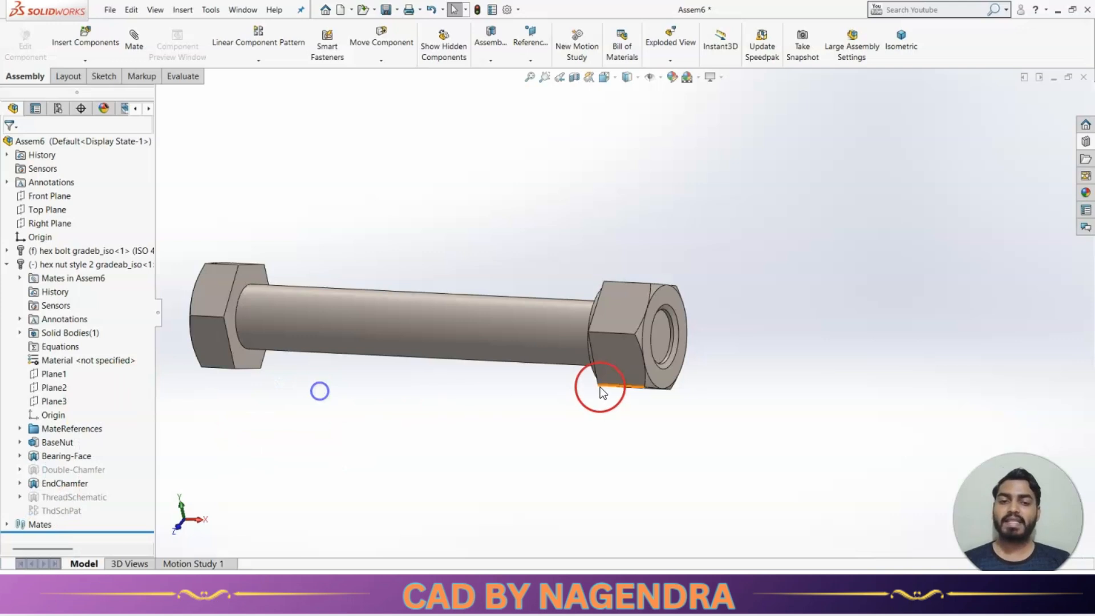
pyautogui.click(7, 264)
# - Screw the nut further onto the bolt so the shank's end protrudes through it
pyautogui.scroll(-1, 677, 281)
pyautogui.moveTo(609, 288); pyautogui.dragTo(534, 283)
pyautogui.hotkey('ctrl', 'a')
pyautogui.click(752, 266)
pyautogui.scroll(4, 742, 237)
pyautogui.scroll(-2, 530, 305)
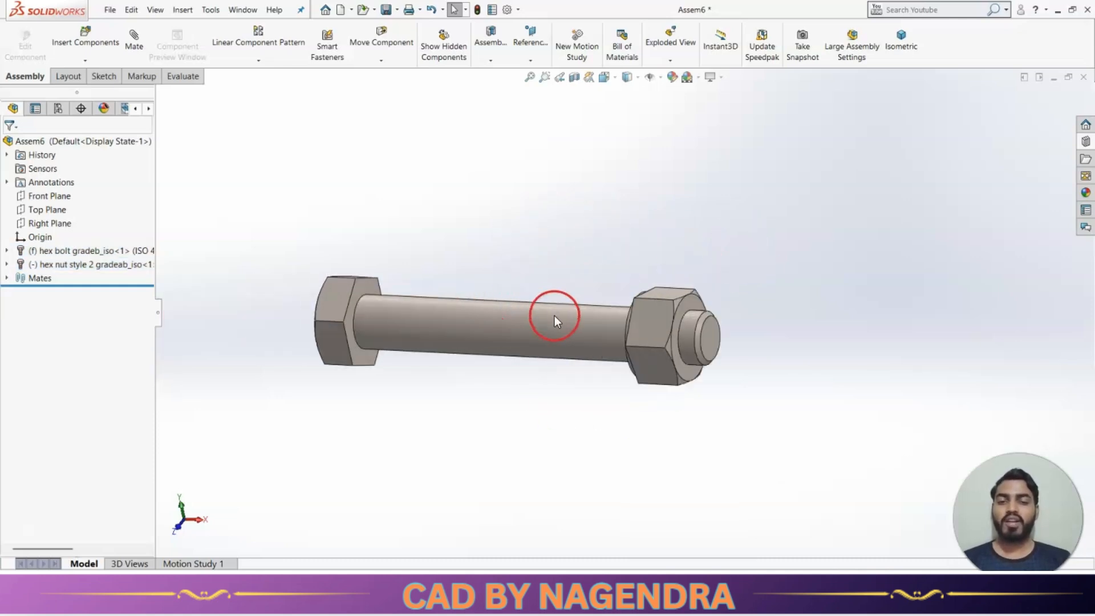
pyautogui.moveTo(669, 316); pyautogui.dragTo(763, 376, button='middle')
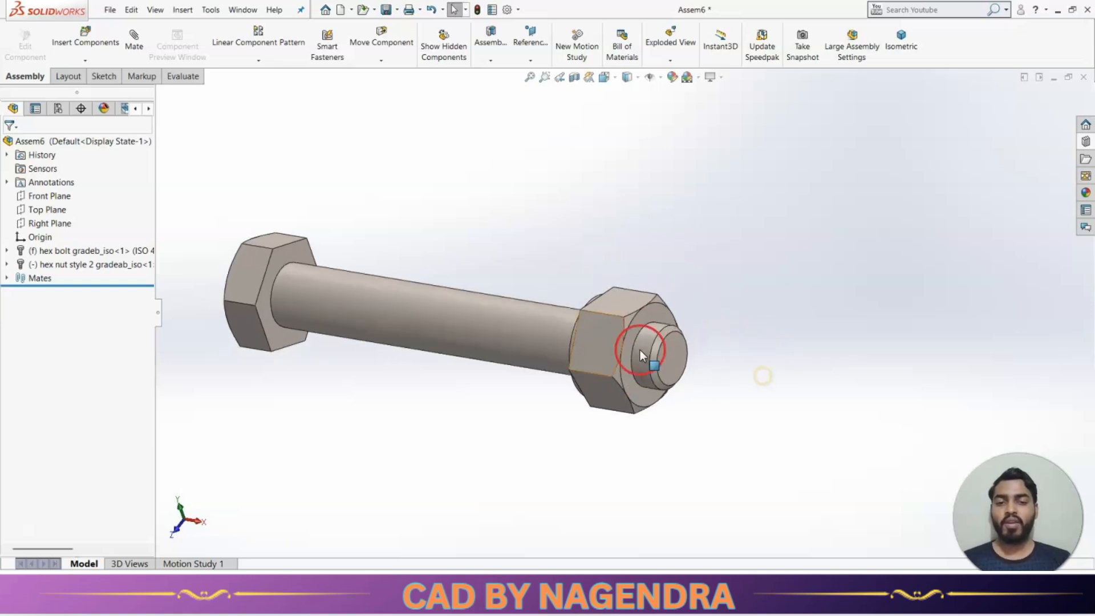
# - Add a constant-speed 100 RPM rotary motor to the nut's outer end face in Motion Study 1, with its direction reversed
pyautogui.click(176, 564)
pyautogui.click(447, 411)
pyautogui.scroll(-2, 627, 251)
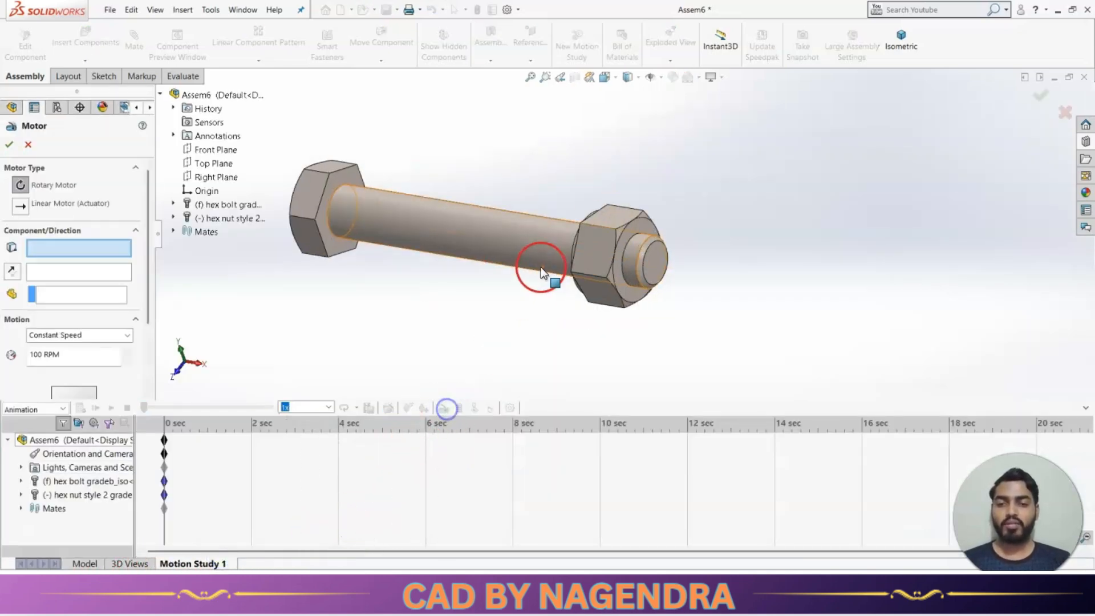
pyautogui.click(643, 218)
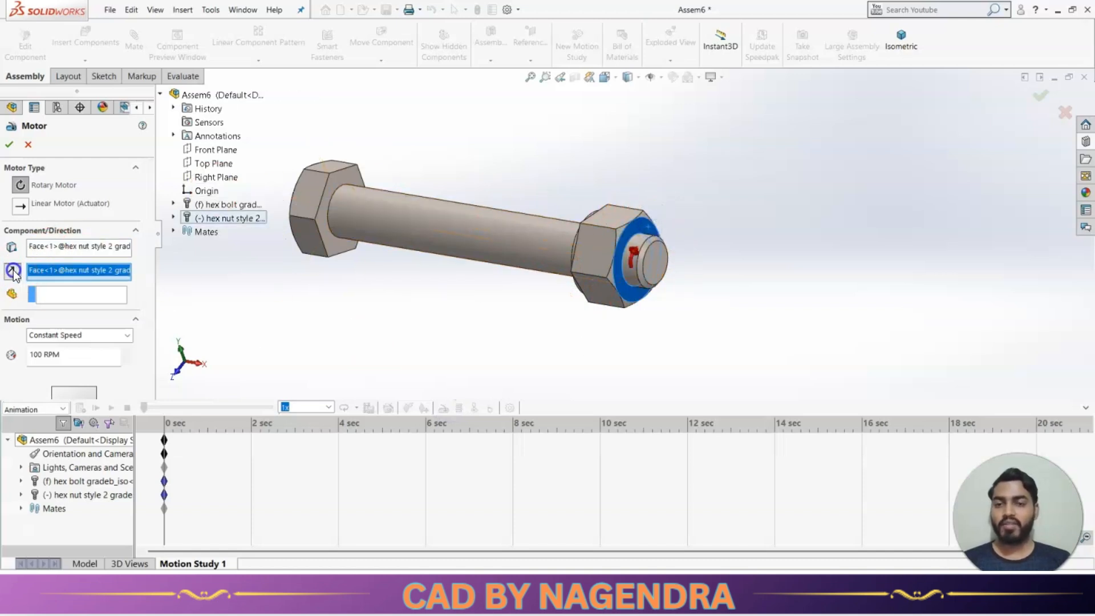
pyautogui.click(9, 144)
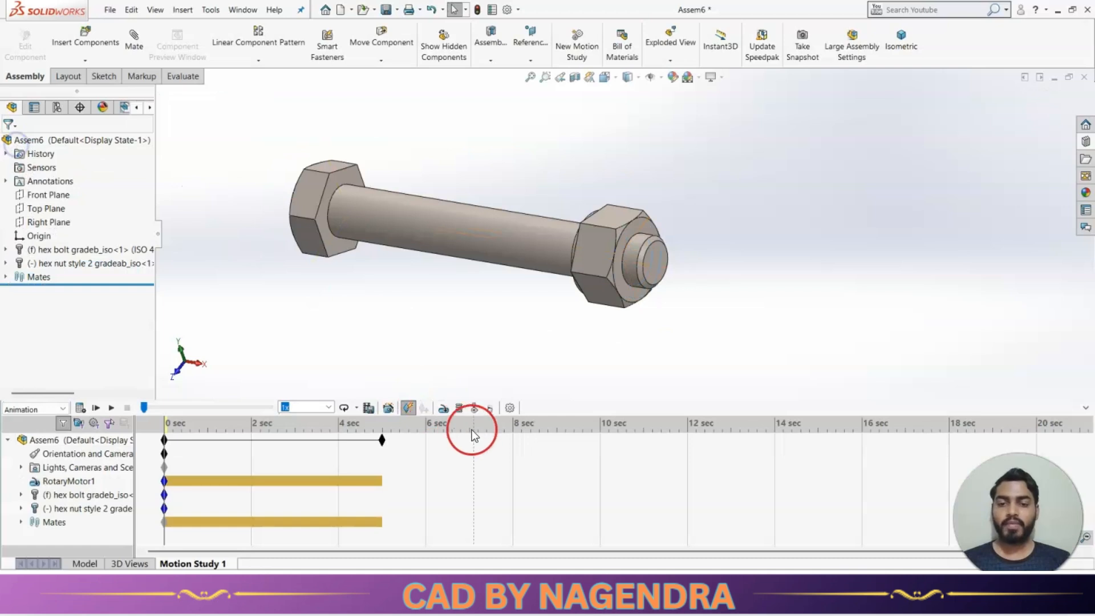
# - Set the motion study's animation rate to 80 frames per second
pyautogui.click(510, 409)
pyautogui.doubleClick(62, 198)
pyautogui.write('80')
pyautogui.click(9, 144)
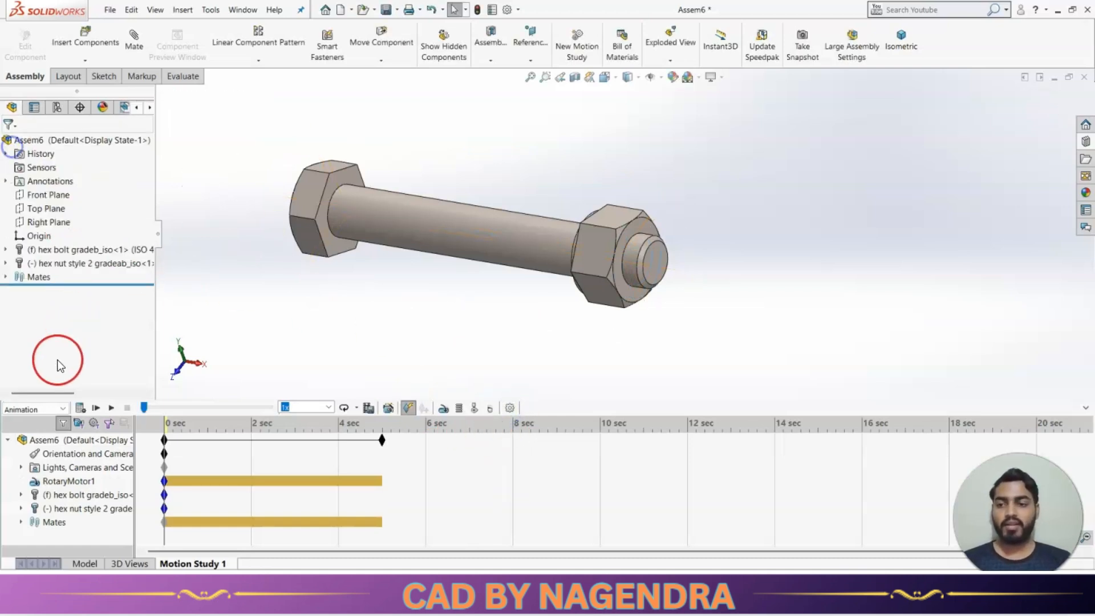
# - Calculate the motion study, extend its duration to 12 seconds and recalculate it
pyautogui.click(80, 408)
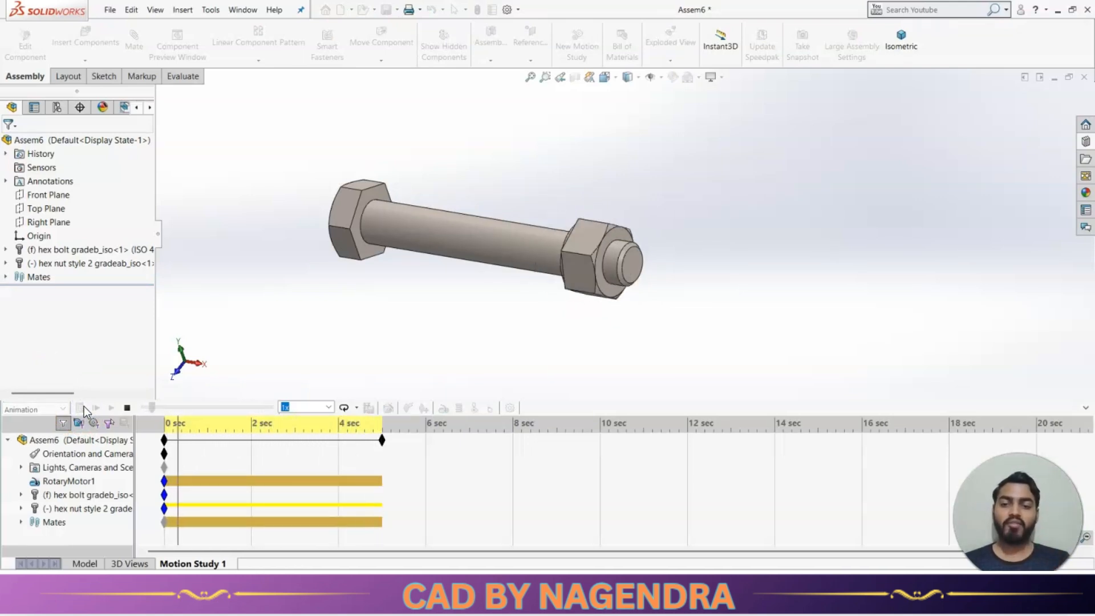
pyautogui.click(126, 407)
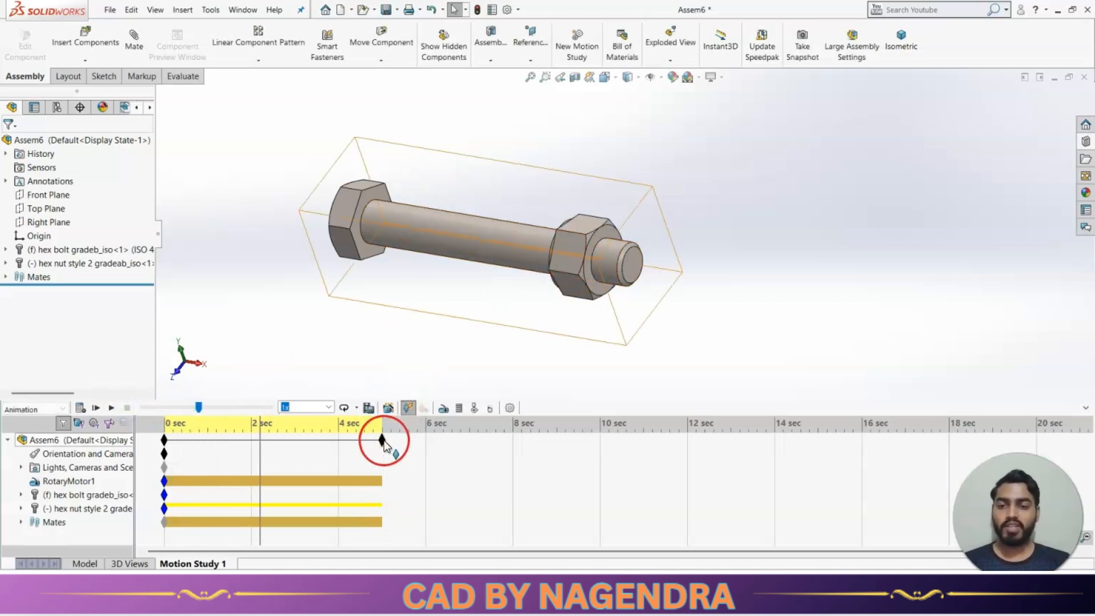
pyautogui.moveTo(384, 441); pyautogui.dragTo(686, 448)
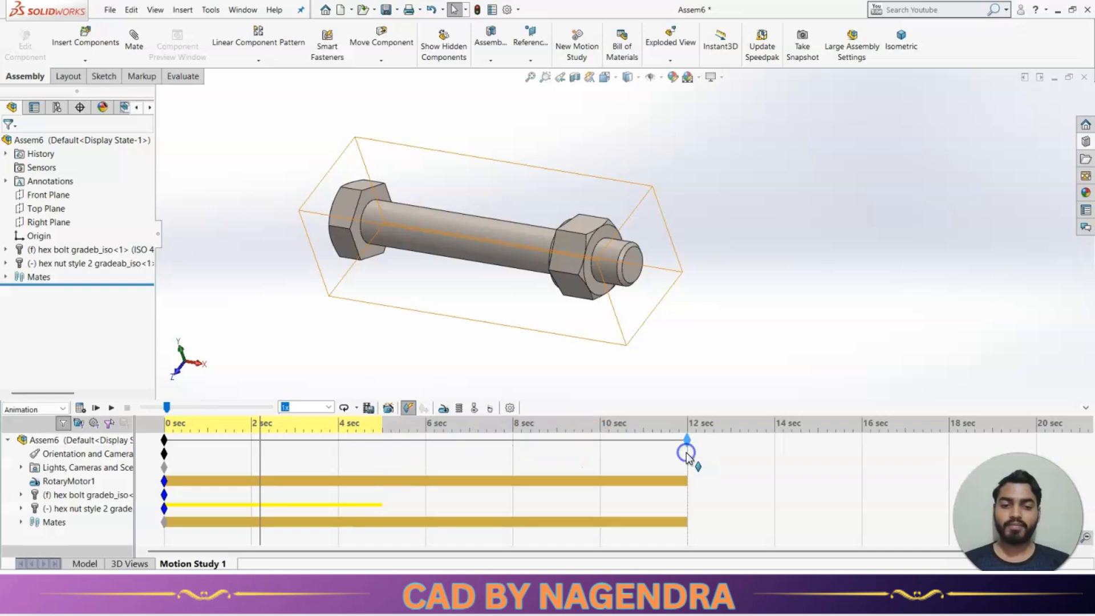
pyautogui.click(79, 407)
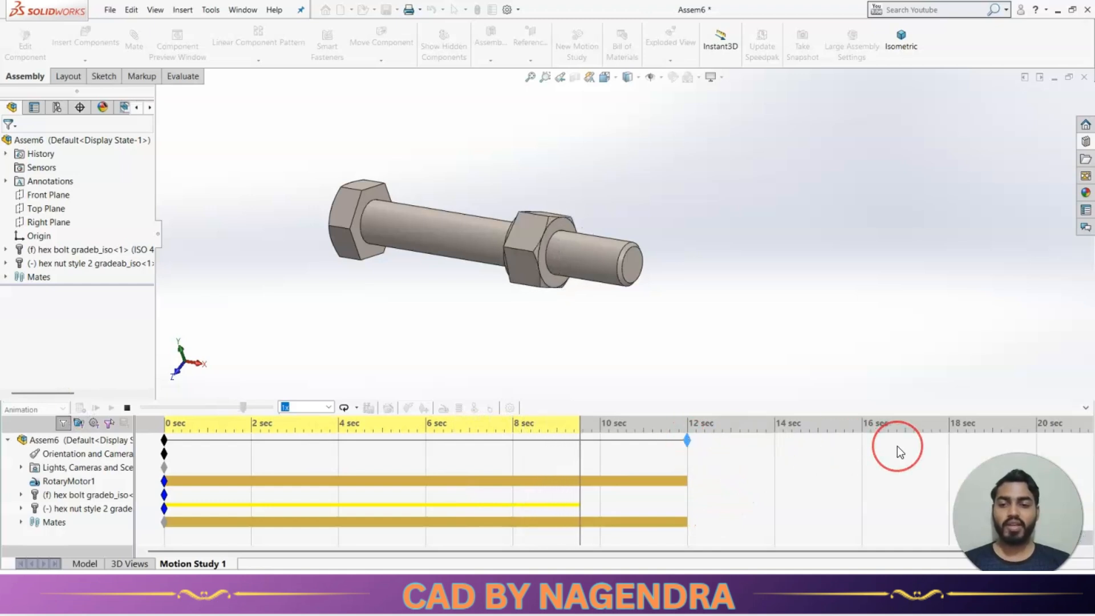
# - Play the nut animation in Reciprocate mode at 2x speed and stop playback
pyautogui.click(357, 407)
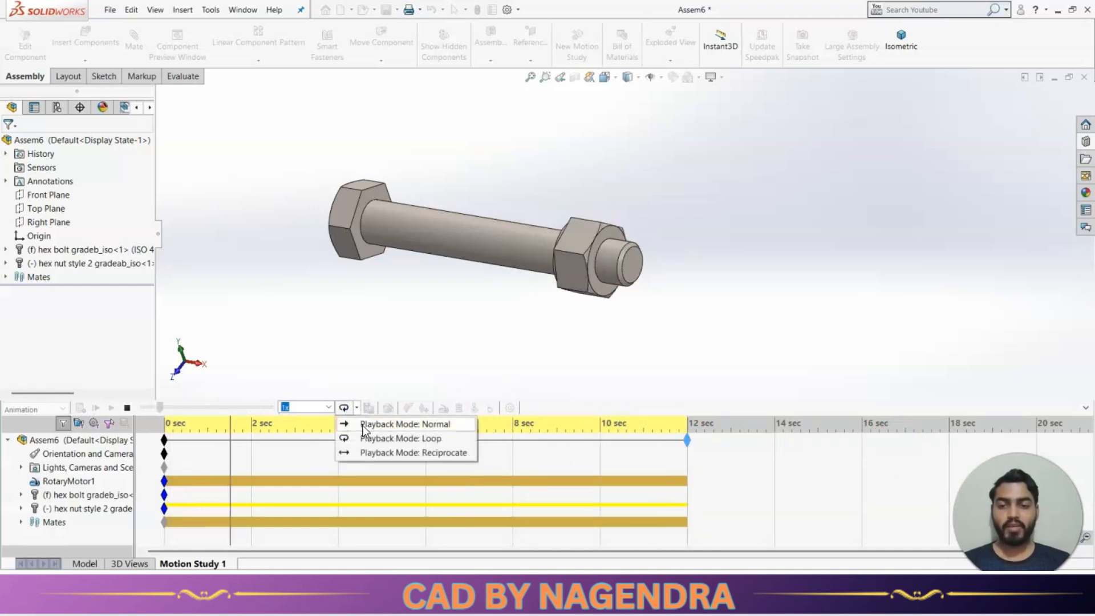
pyautogui.click(404, 453)
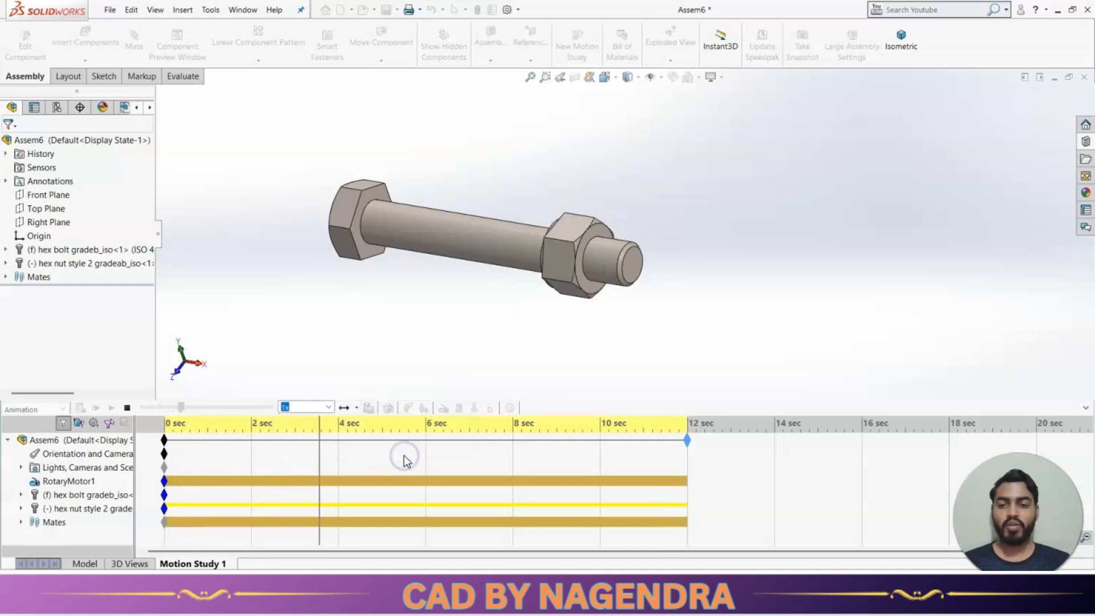
pyautogui.click(329, 407)
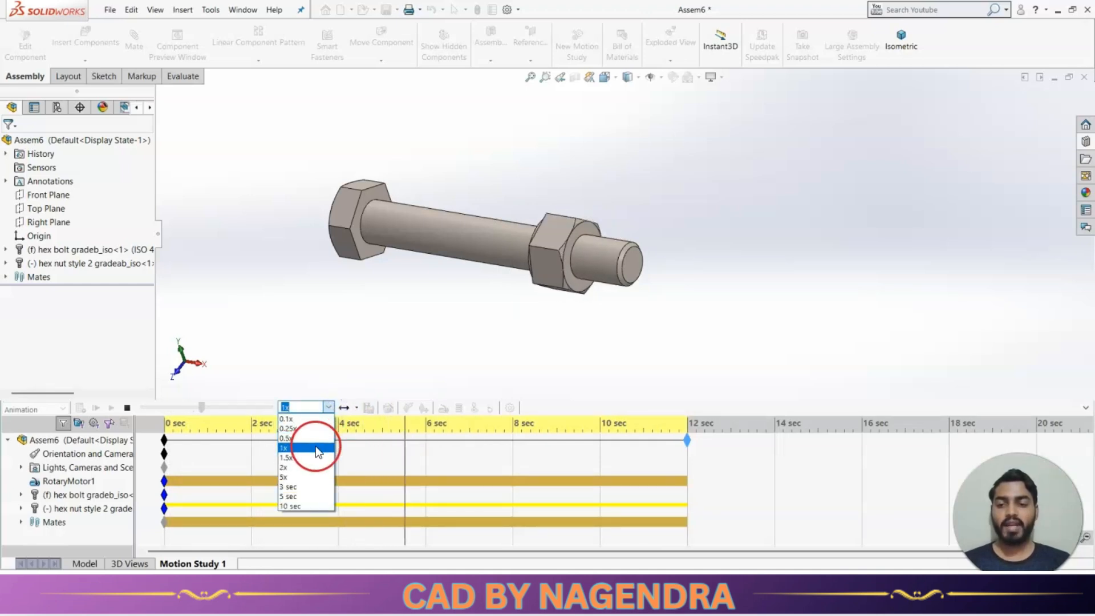
pyautogui.click(315, 466)
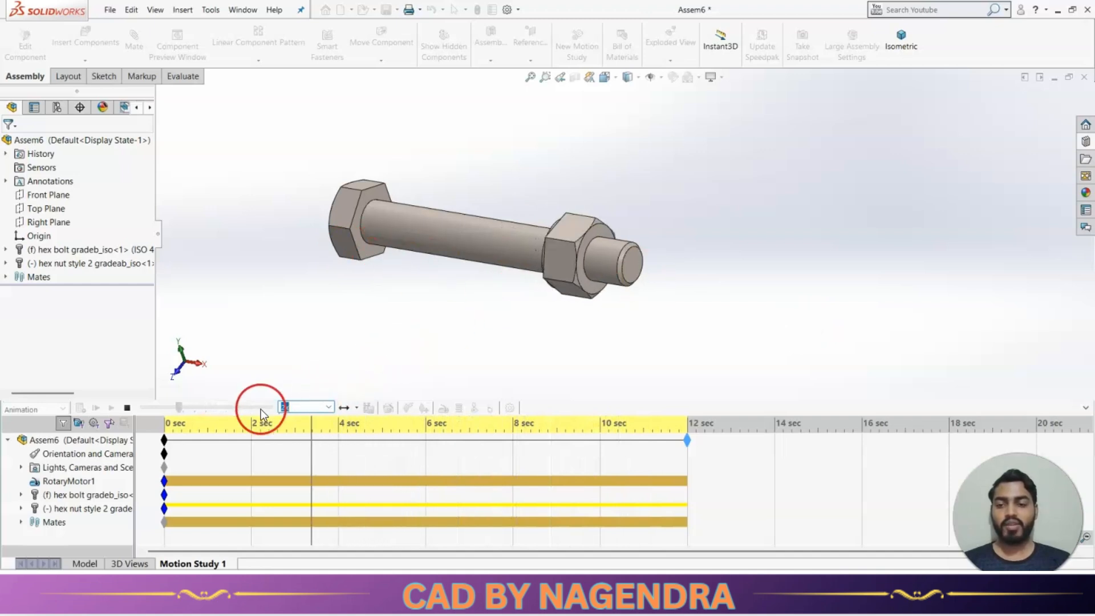
pyautogui.click(127, 407)
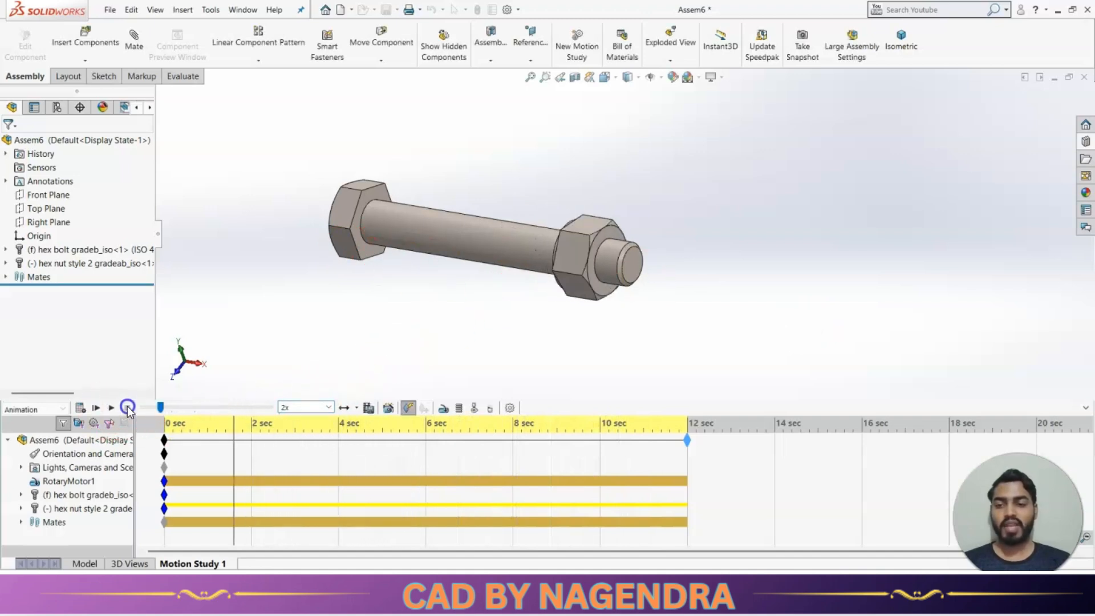
# - Return to the model and examine the bolt and nut assembly from different angles
pyautogui.click(85, 564)
pyautogui.moveTo(524, 330); pyautogui.dragTo(701, 393, button='middle')
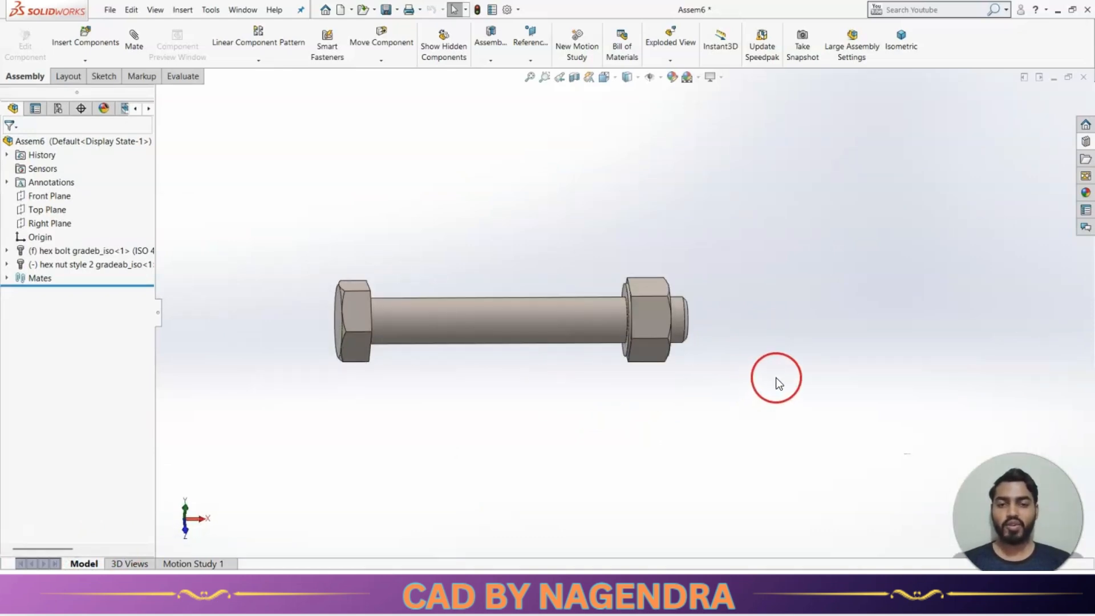
pyautogui.moveTo(779, 382); pyautogui.dragTo(667, 449, button='middle')
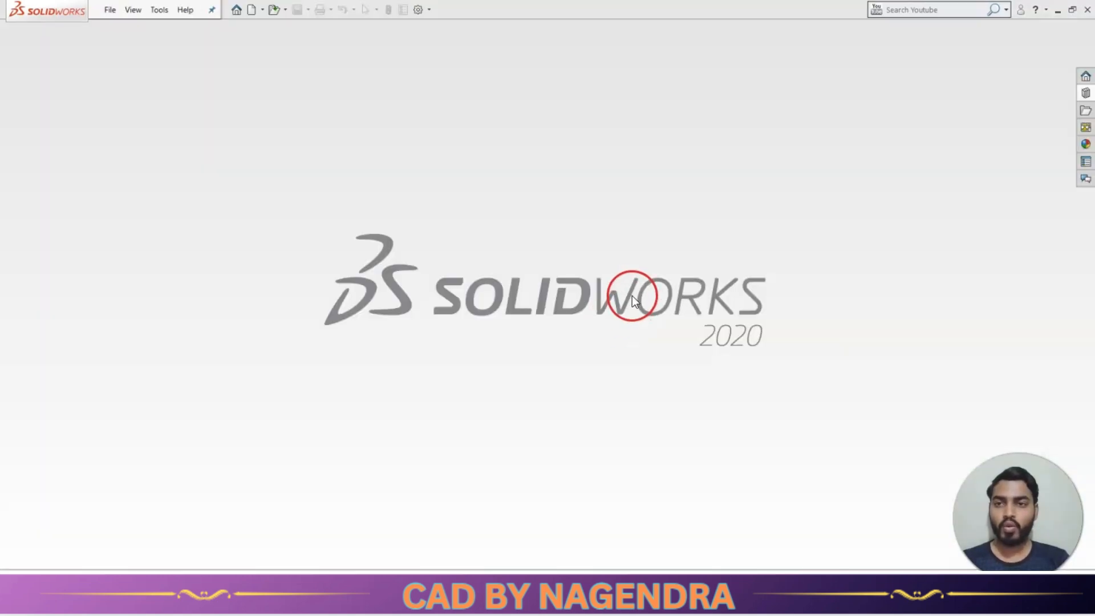
# - Create a new assembly document and dismiss the initial component insertion
pyautogui.click(254, 11)
pyautogui.click(540, 223)
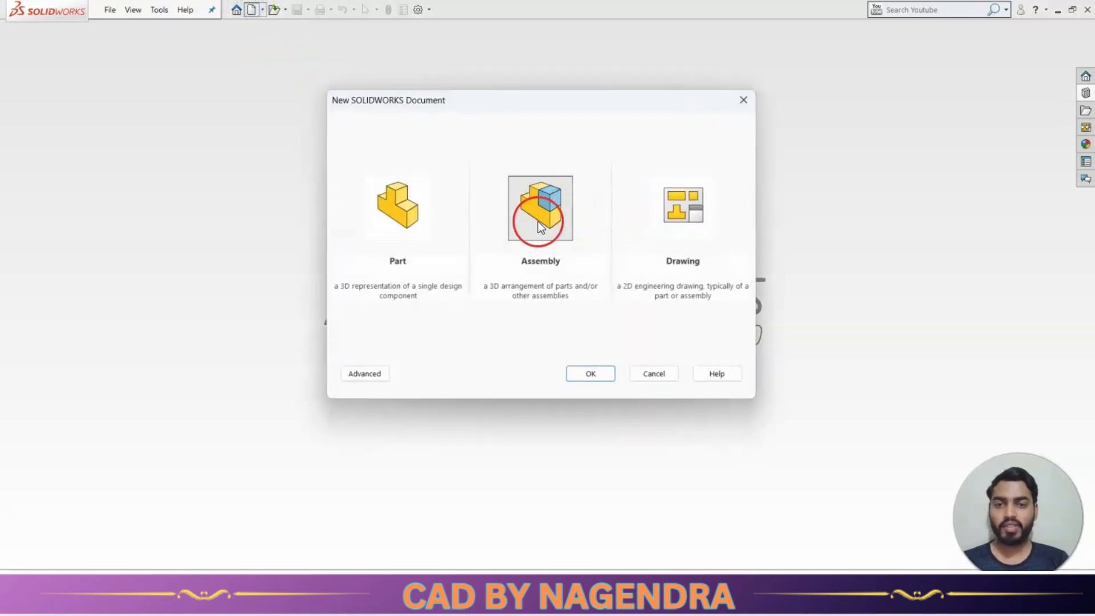
pyautogui.click(590, 373)
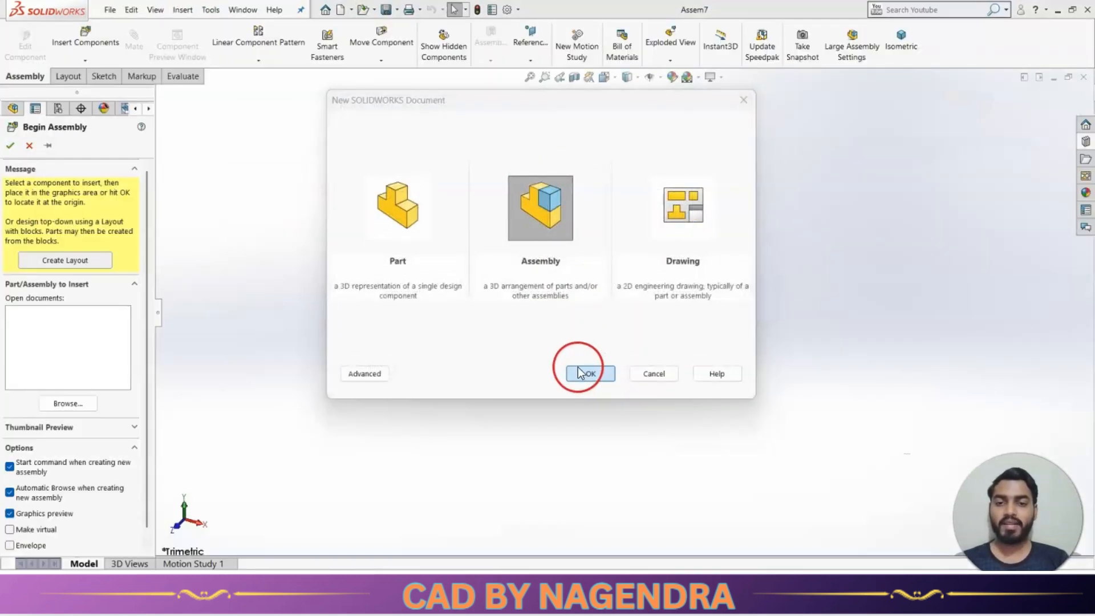
pyautogui.press('Escape')
pyautogui.press('Escape')
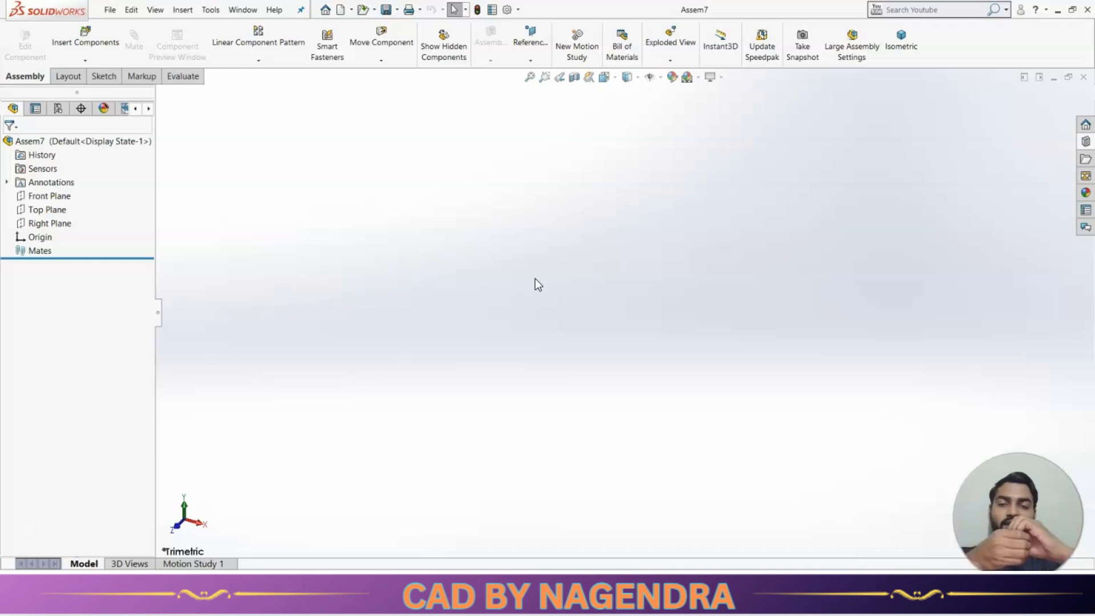
# - Load Part 1 from the Universal folder under Mates for insertion into the assembly
pyautogui.click(401, 257)
pyautogui.click(79, 33)
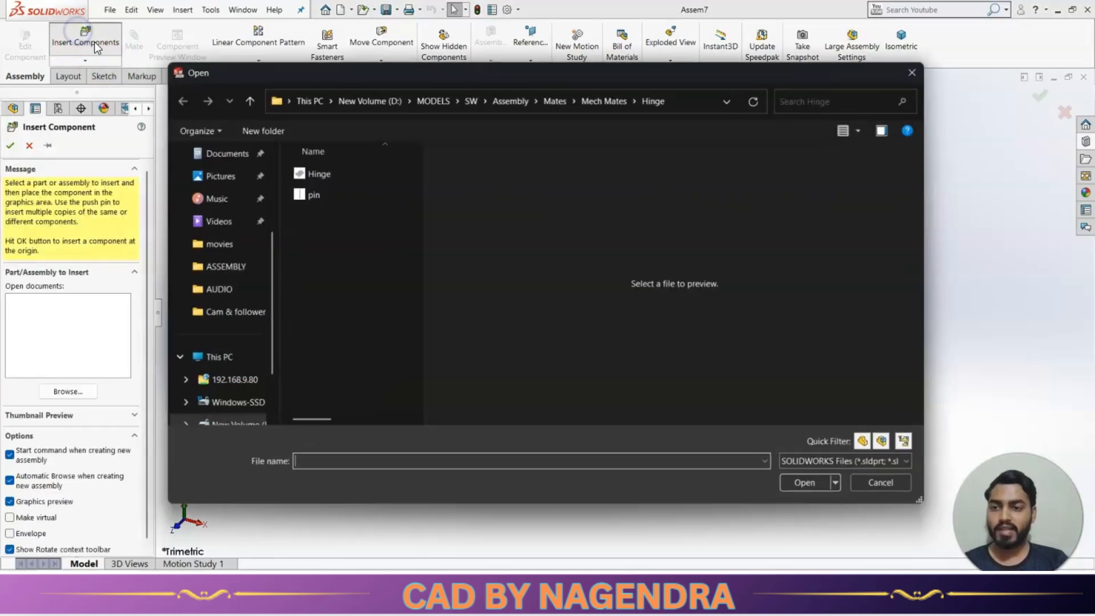
pyautogui.click(604, 101)
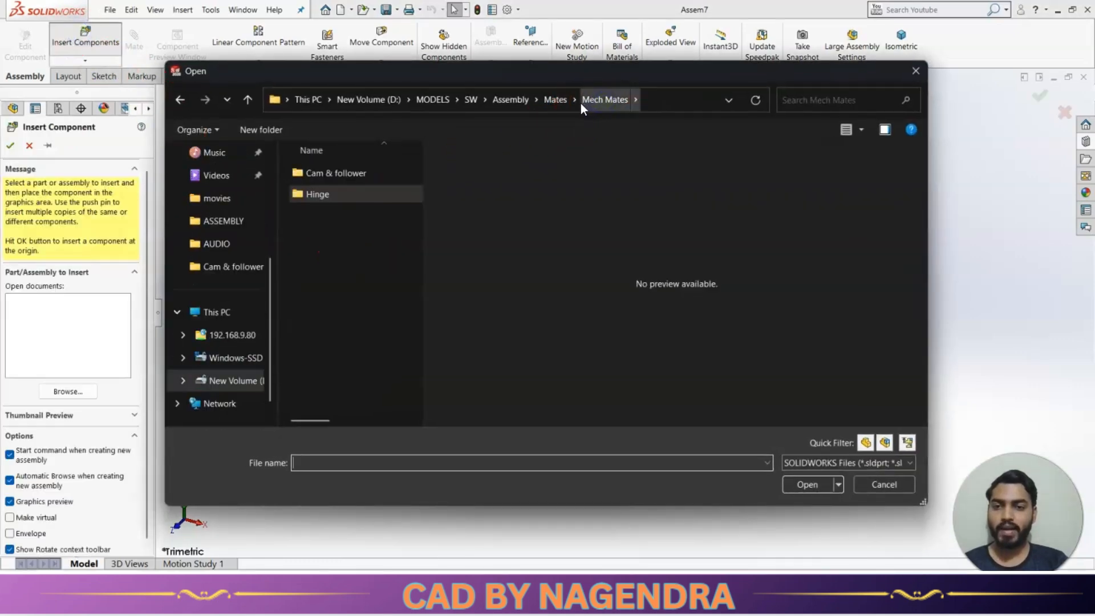
pyautogui.click(570, 101)
pyautogui.doubleClick(358, 208)
pyautogui.click(324, 168)
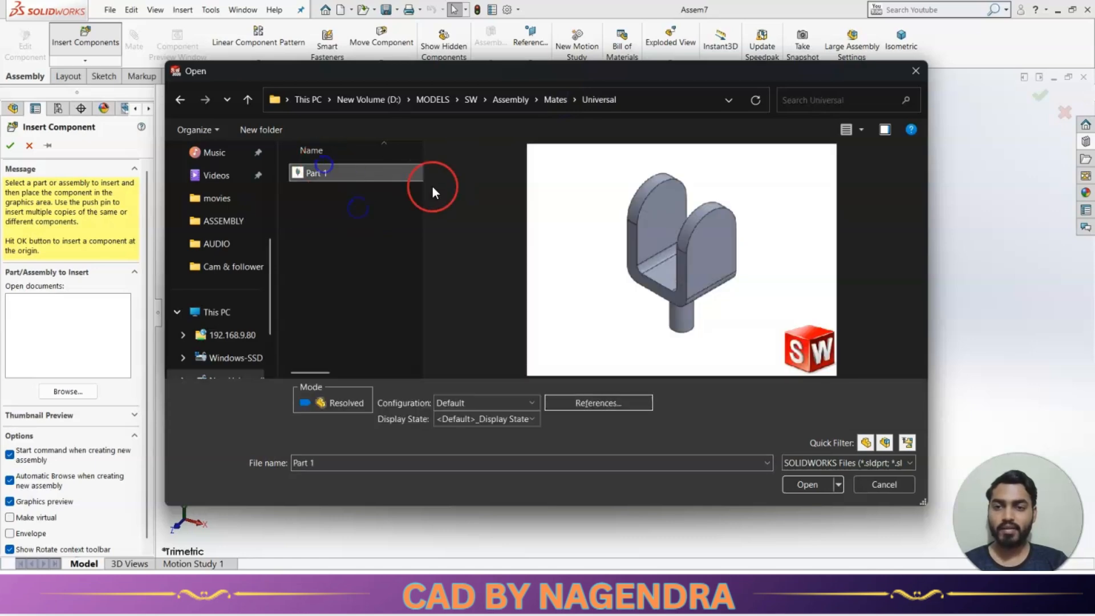
pyautogui.click(798, 484)
# - Rotate Part 1 by 90 degrees about Z and place it in the assembly
pyautogui.scroll(-1, 621, 313)
pyautogui.scroll(6, 625, 309)
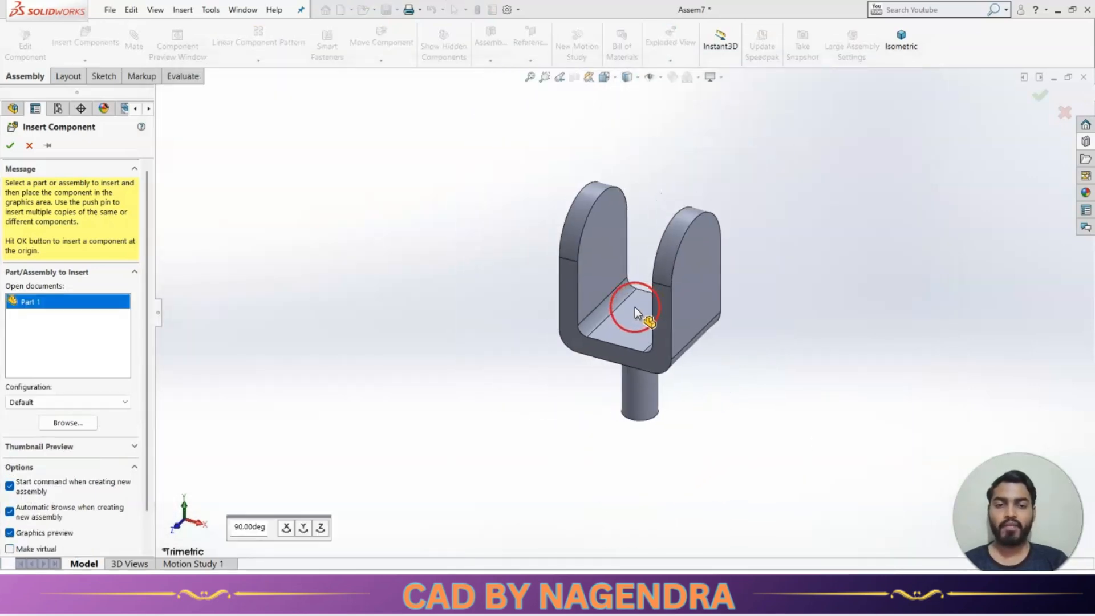
pyautogui.scroll(-2, 624, 346)
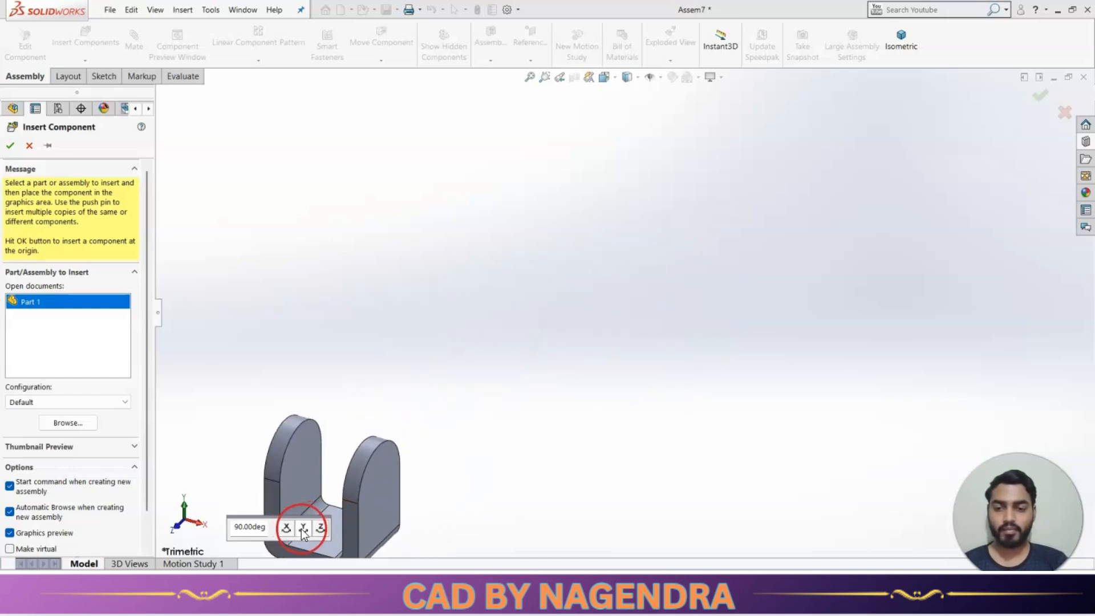
pyautogui.click(321, 528)
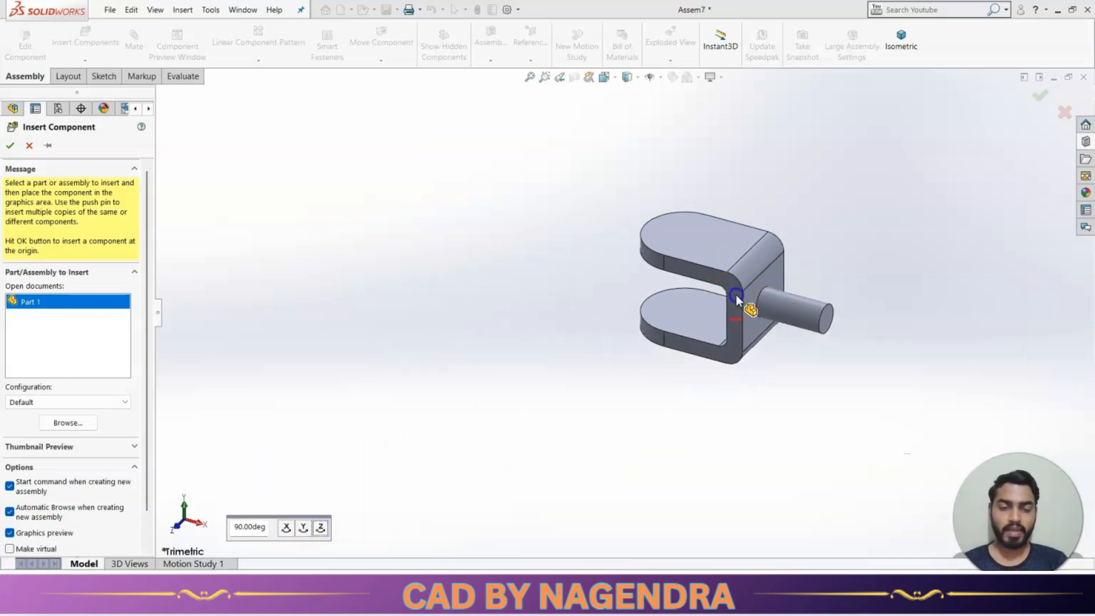
pyautogui.click(679, 301)
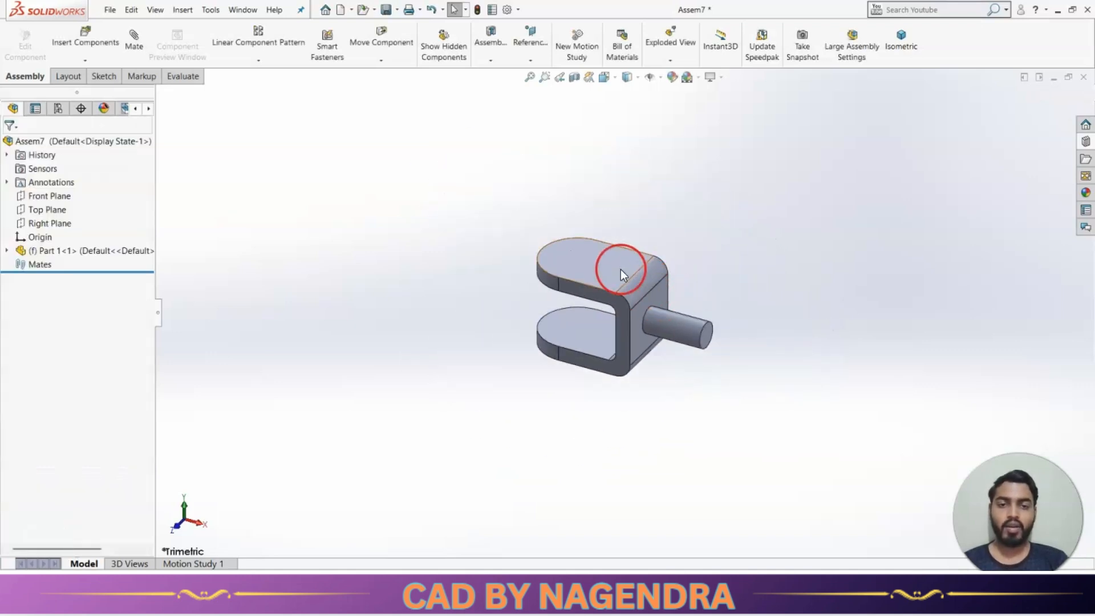
# - Float Part 1 so it is no longer fixed and move the fork to a new position
pyautogui.click(622, 273)
pyautogui.click(492, 149)
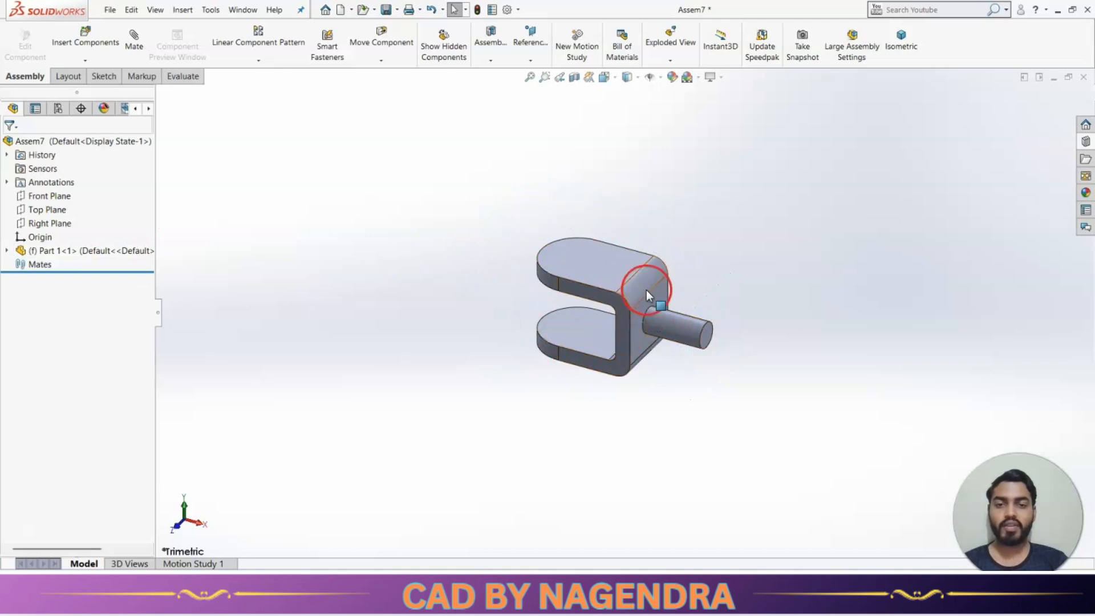
pyautogui.rightClick(113, 252)
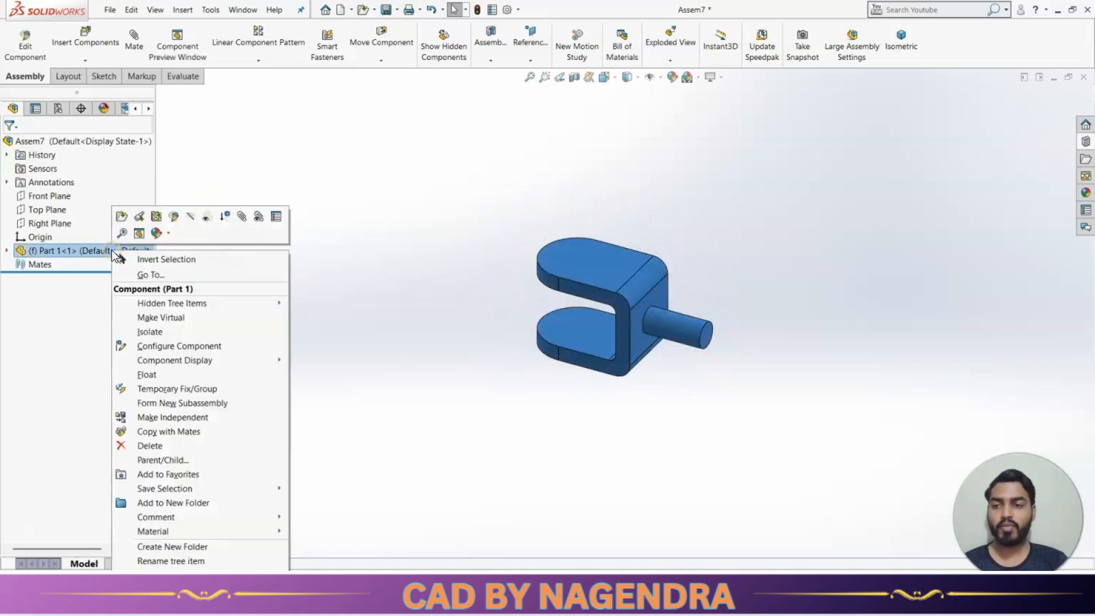
pyautogui.click(165, 376)
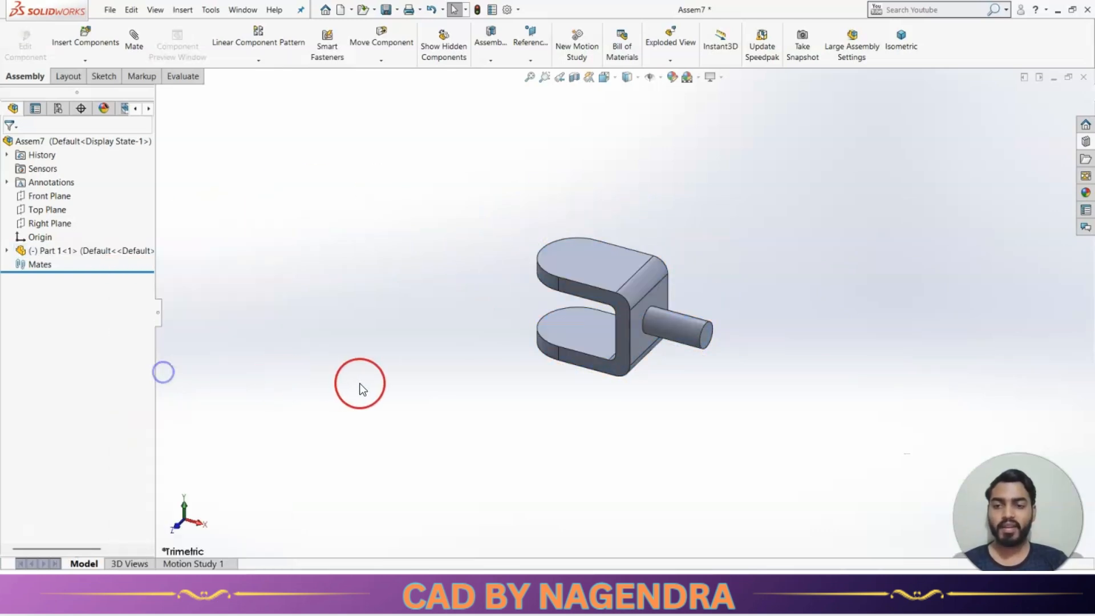
pyautogui.moveTo(615, 264); pyautogui.dragTo(515, 229)
pyautogui.click(605, 207)
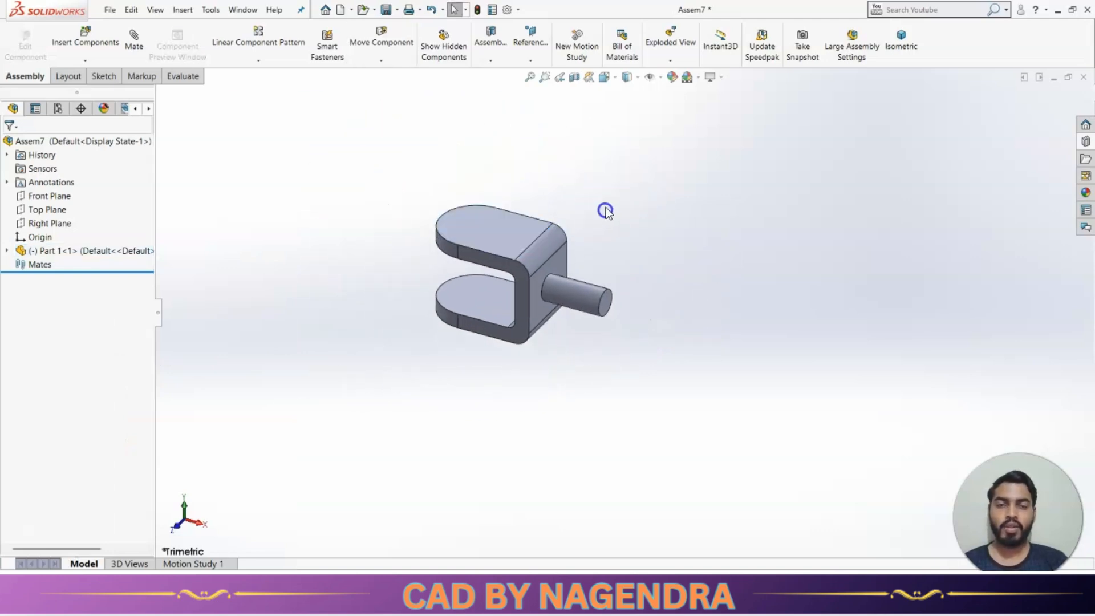
# - With temporary axes shown, mate Part 1's shaft axis coincident with the assembly origin and move the part to test its freedom
pyautogui.click(661, 78)
pyautogui.click(666, 112)
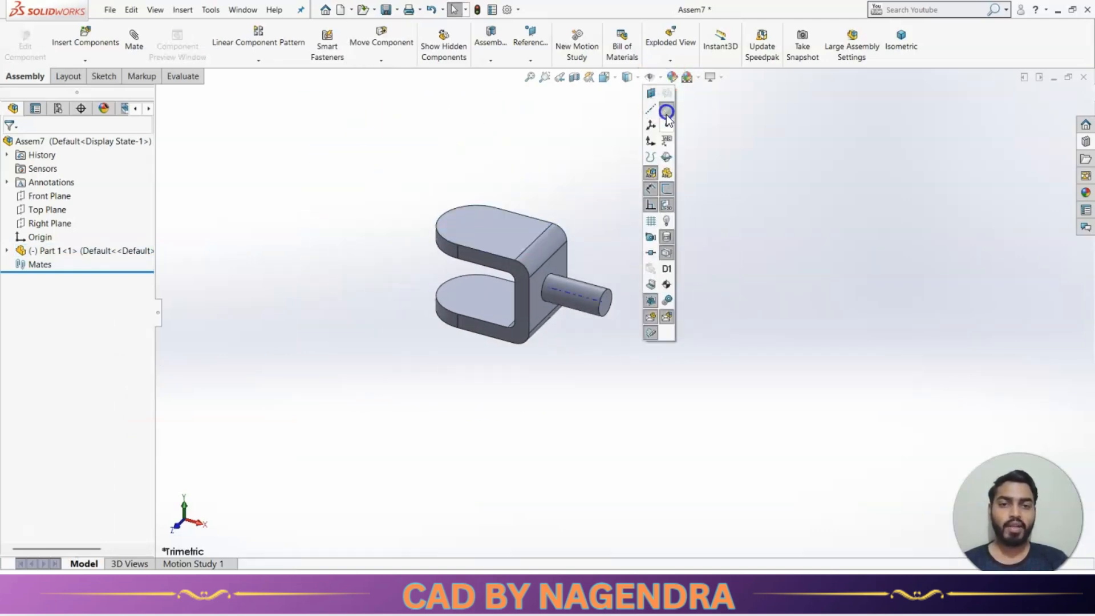
pyautogui.click(137, 34)
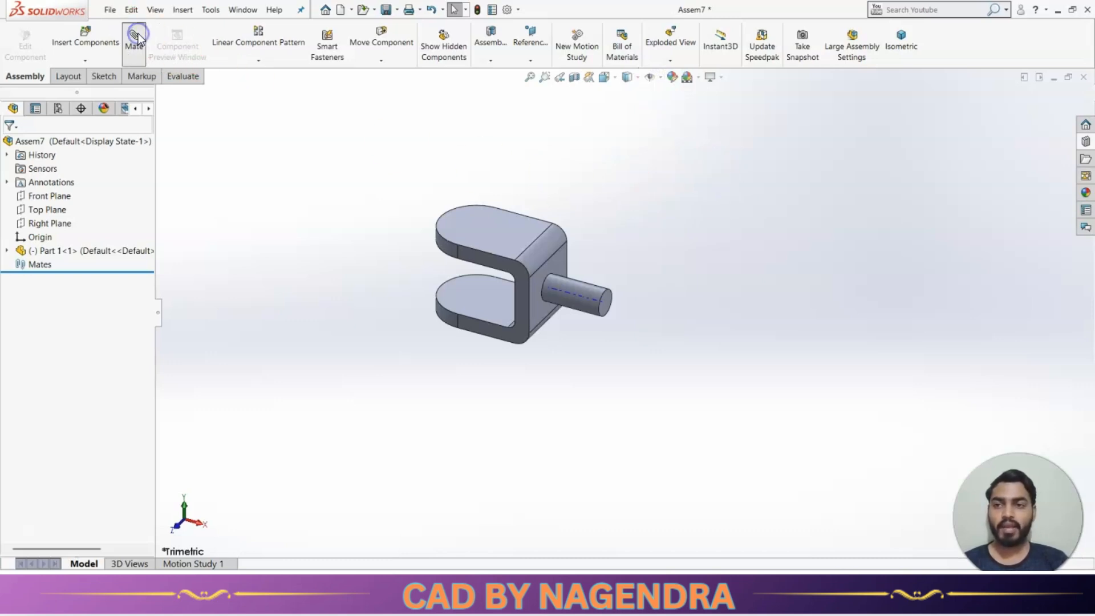
pyautogui.click(566, 294)
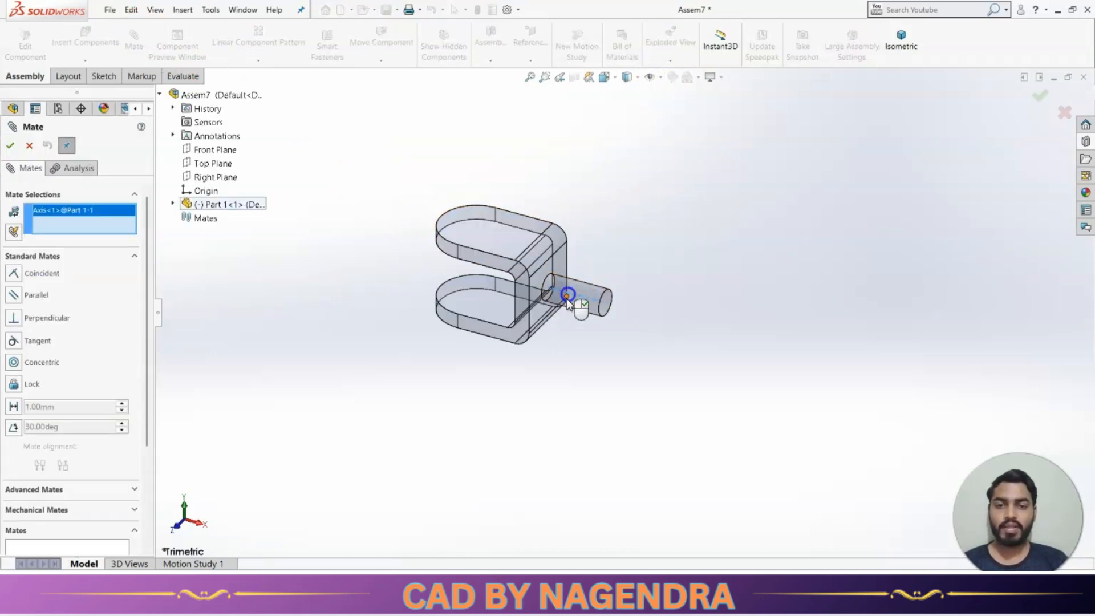
pyautogui.click(203, 192)
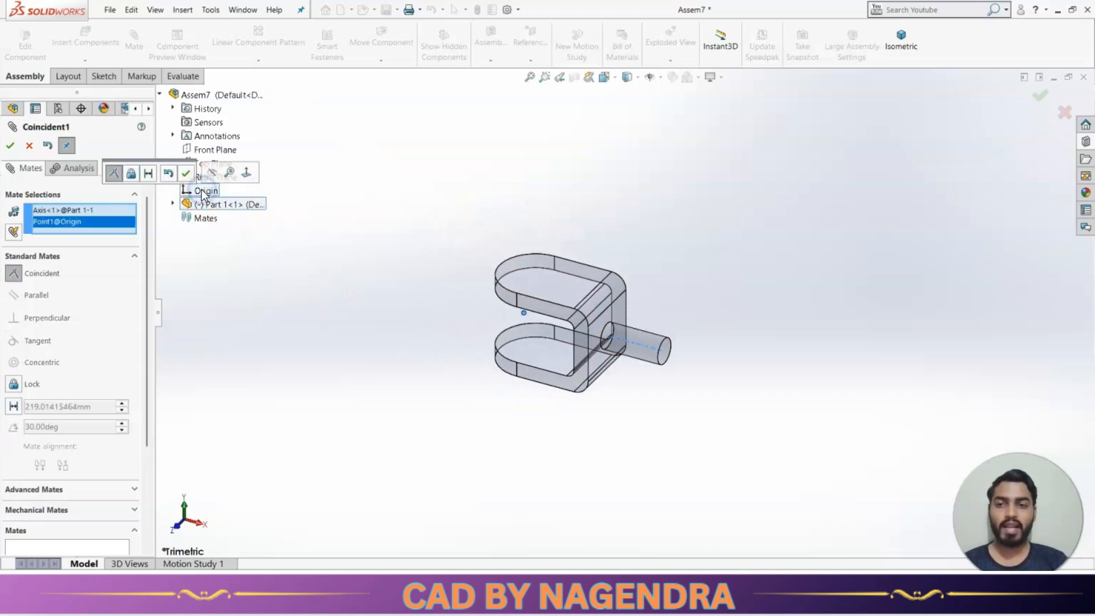
pyautogui.click(186, 174)
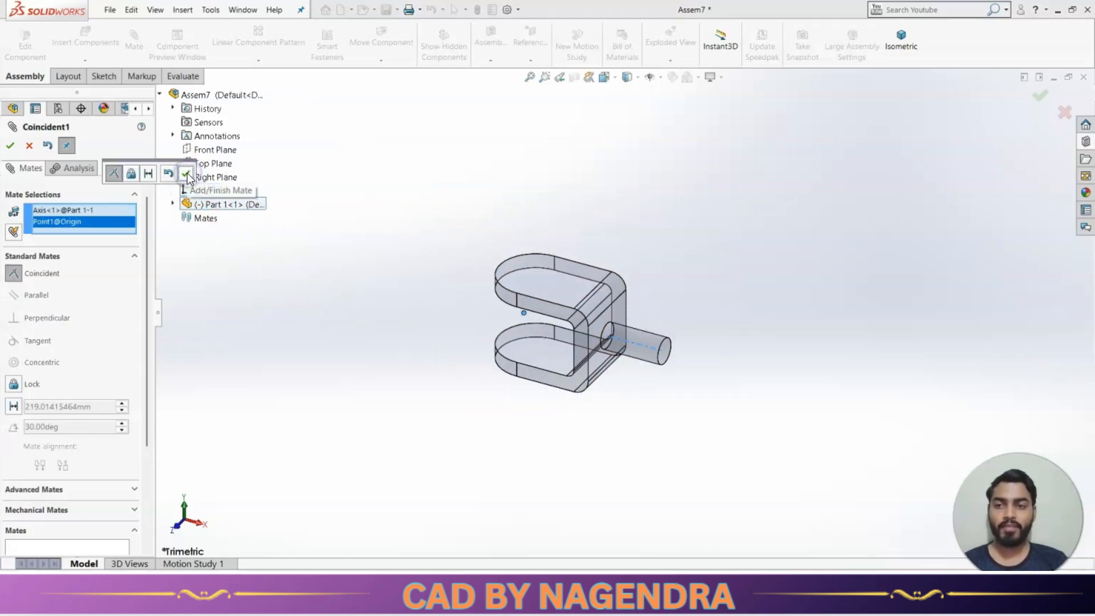
pyautogui.moveTo(584, 280); pyautogui.dragTo(561, 313)
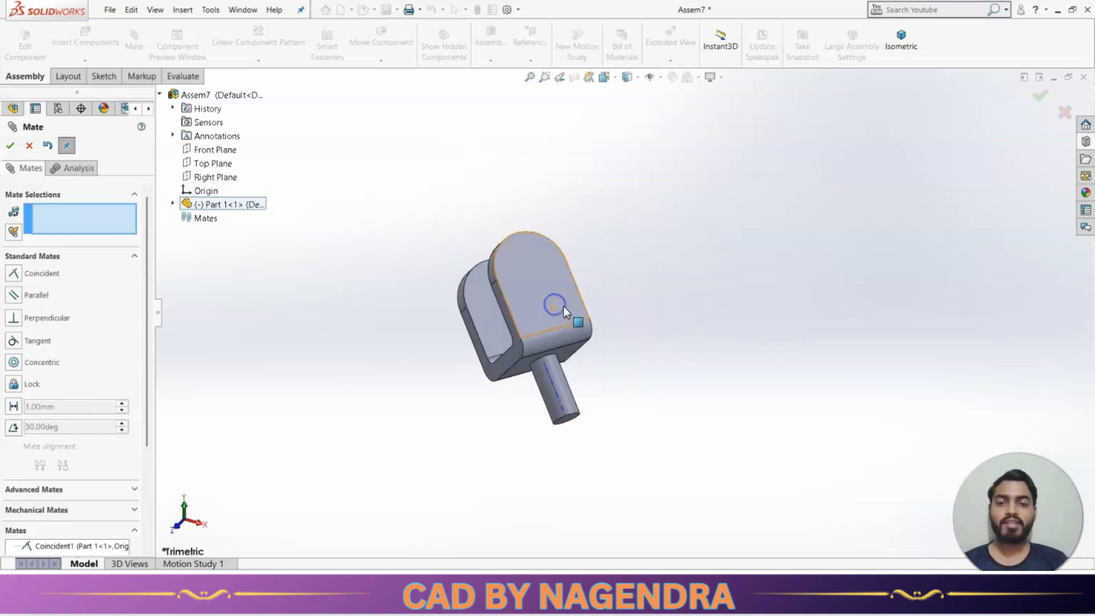
# - Add a coincident mate between the assembly's Right Plane and the circular end face of Part 1's shaft
pyautogui.click(219, 178)
pyautogui.scroll(-3, 575, 443)
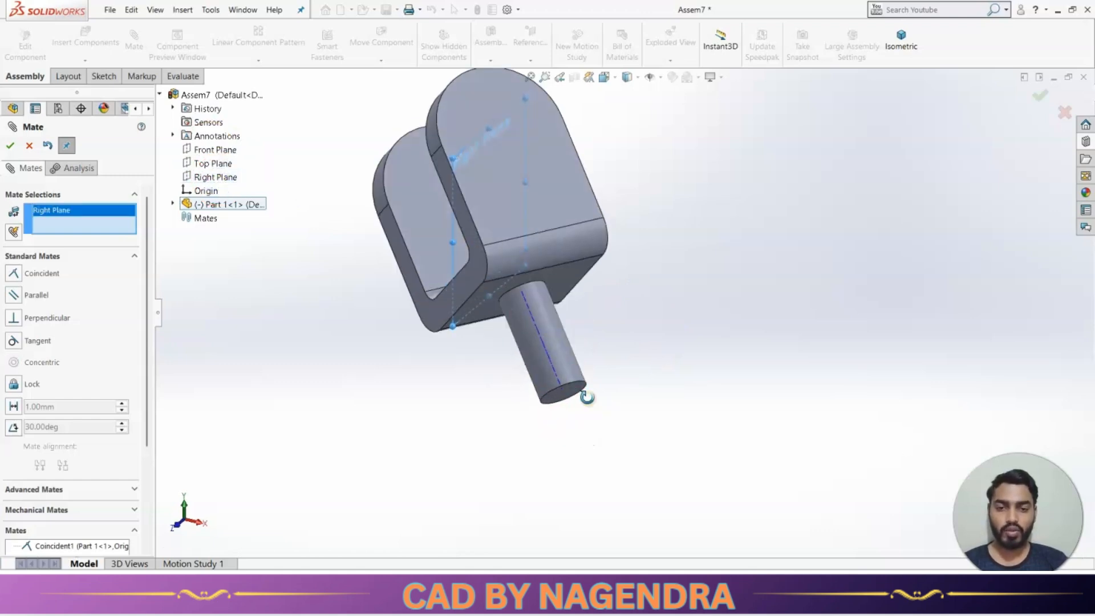
pyautogui.moveTo(586, 420); pyautogui.dragTo(589, 353, button='middle')
pyautogui.click(578, 377)
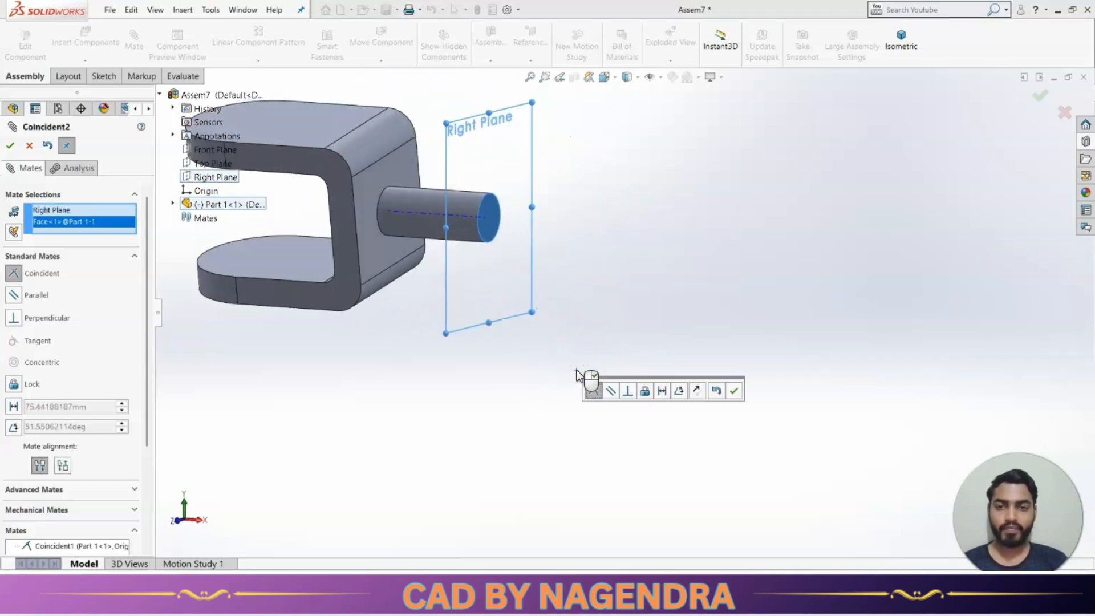
pyautogui.click(737, 395)
pyautogui.scroll(7, 744, 359)
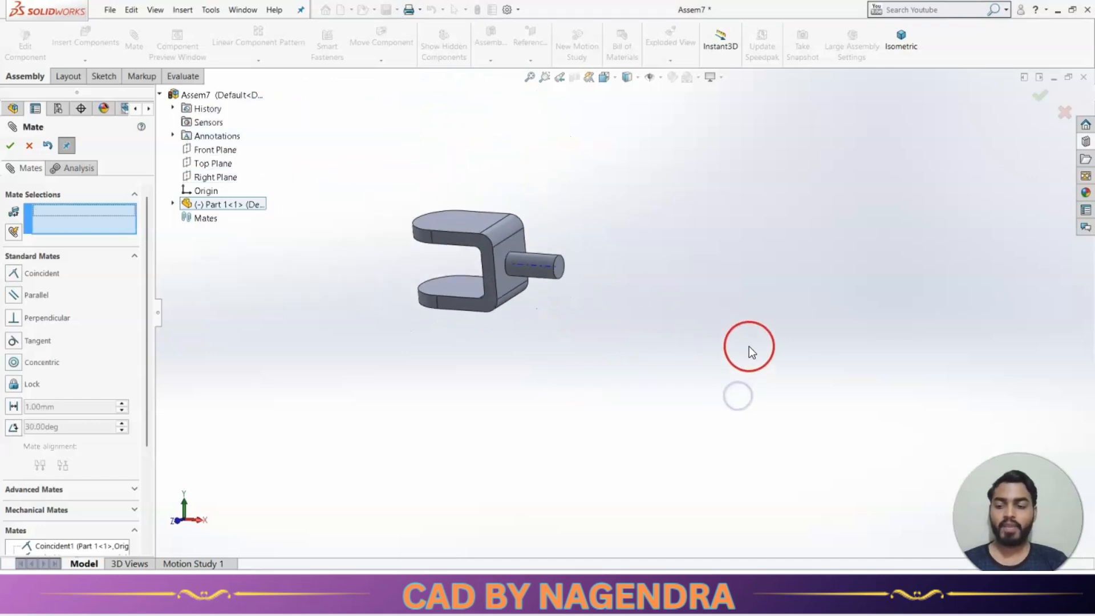
pyautogui.press('Escape')
# - Rotate the fork about its shaft axis to test its remaining freedom and show the assembly in isometric view
pyautogui.scroll(-1, 539, 283)
pyautogui.scroll(-3, 539, 282)
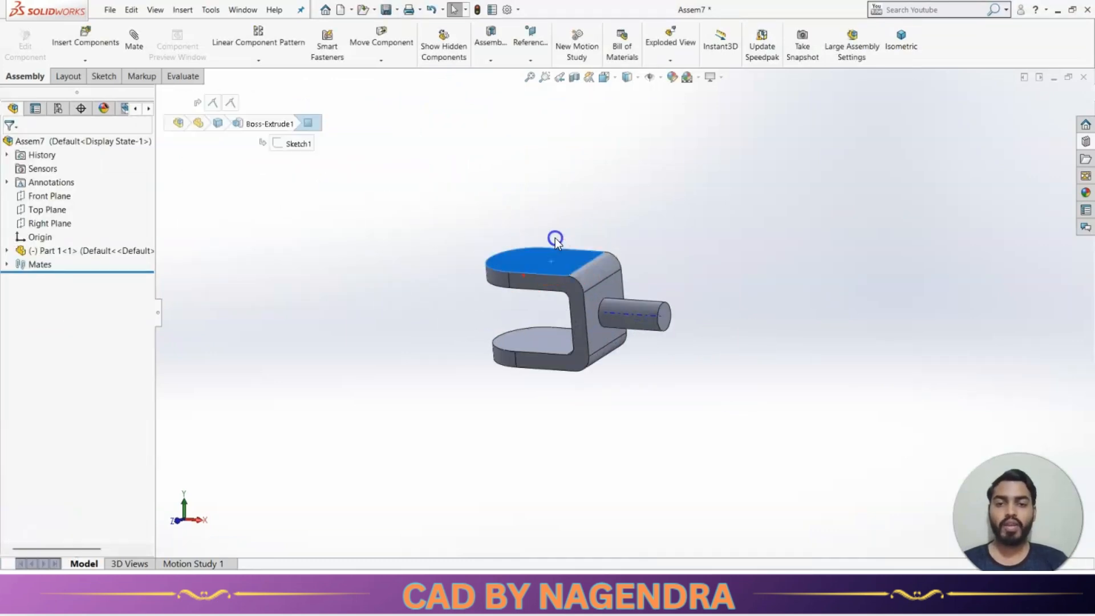
pyautogui.click(557, 255)
pyautogui.moveTo(558, 259); pyautogui.dragTo(523, 312)
pyautogui.press('Escape')
pyautogui.click(901, 41)
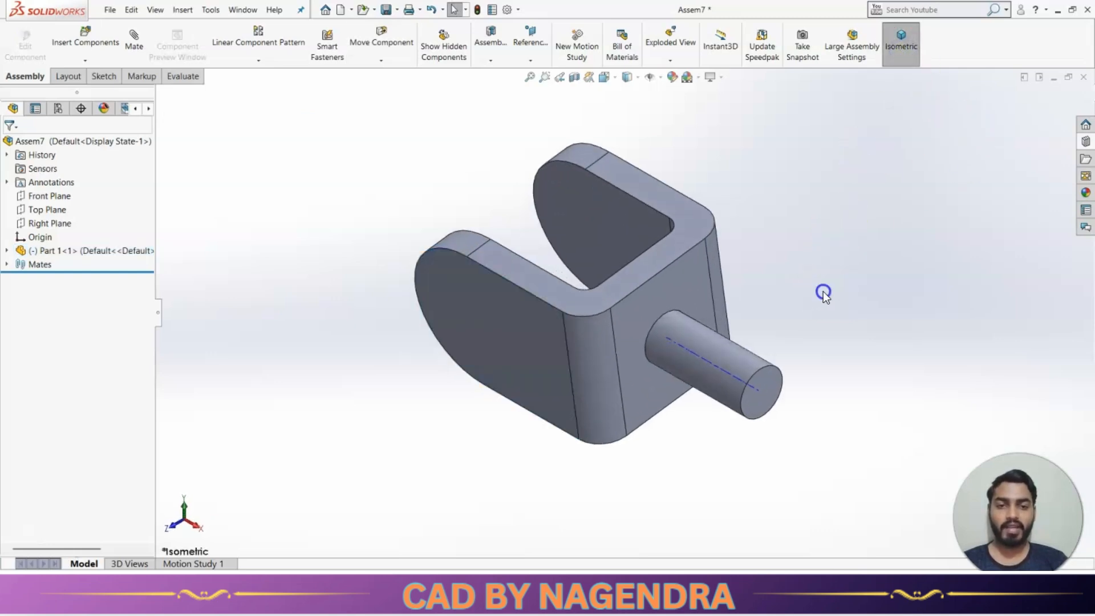
# - Create a second instance of Part 1 by copying the fork within the assembly and place it beside the original
pyautogui.scroll(3, 823, 292)
pyautogui.scroll(-2, 583, 320)
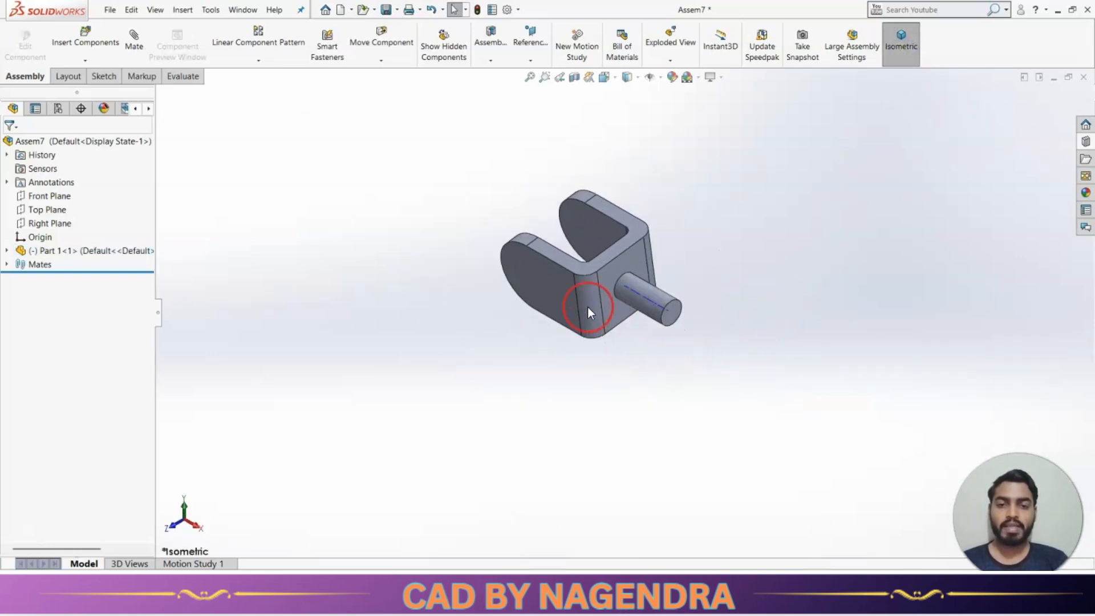
pyautogui.moveTo(629, 377); pyautogui.dragTo(754, 375, button='middle')
pyautogui.click(618, 317)
pyautogui.keyDown('ctrl'); pyautogui.moveTo(581, 292); pyautogui.dragTo(307, 339); pyautogui.keyUp('ctrl')
pyautogui.scroll(3, 738, 352)
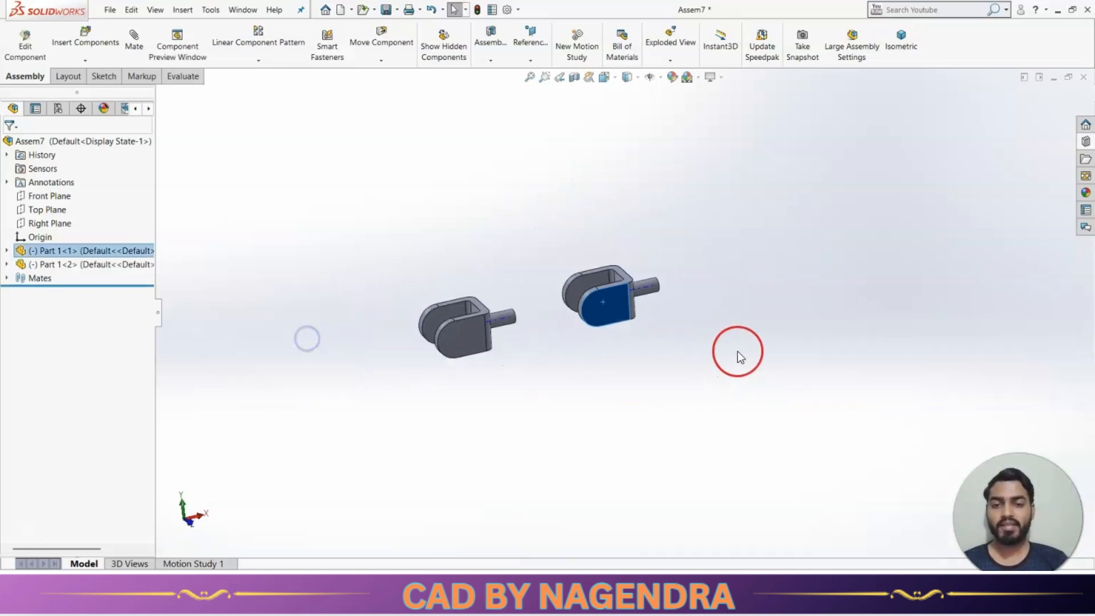
pyautogui.click(609, 377)
pyautogui.scroll(-3, 571, 371)
# - Rotate the copied fork so its open end faces the first fork and its shaft points away
pyautogui.click(381, 61)
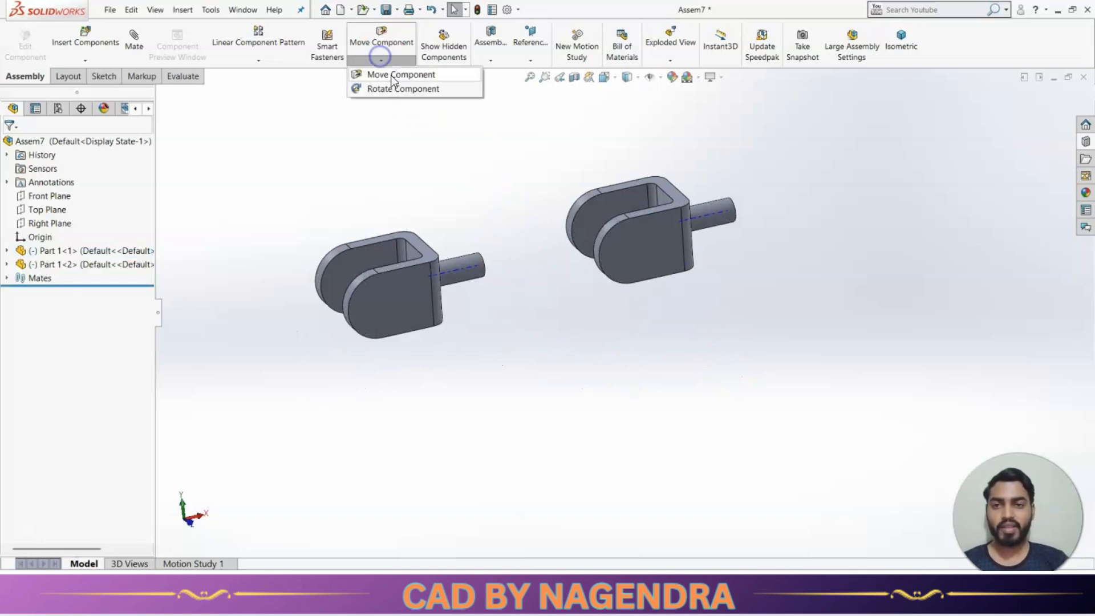
pyautogui.click(395, 85)
pyautogui.moveTo(466, 266); pyautogui.dragTo(250, 381)
pyautogui.moveTo(456, 279); pyautogui.dragTo(495, 336)
pyautogui.click(19, 162)
pyautogui.click(17, 147)
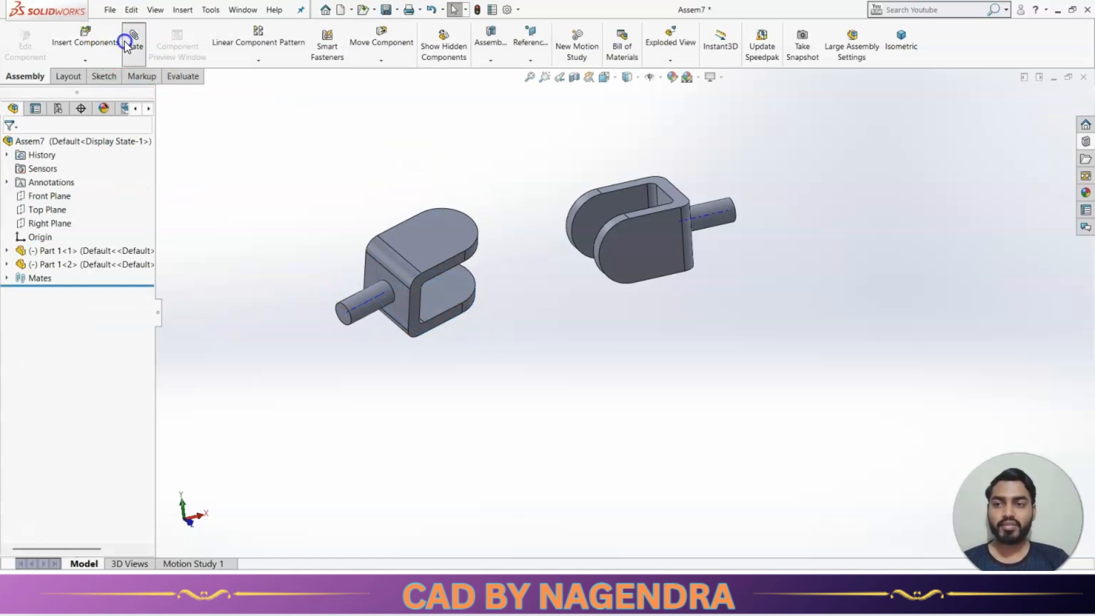
# - Add a coincident mate between the temporary shaft axes of the two forks
pyautogui.click(371, 301)
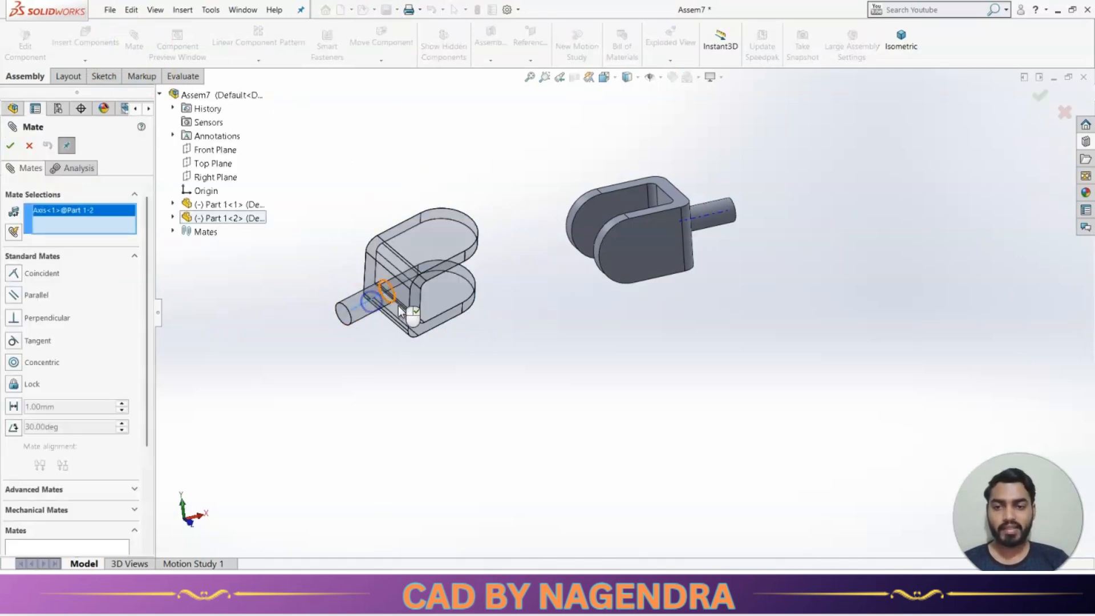
pyautogui.click(712, 222)
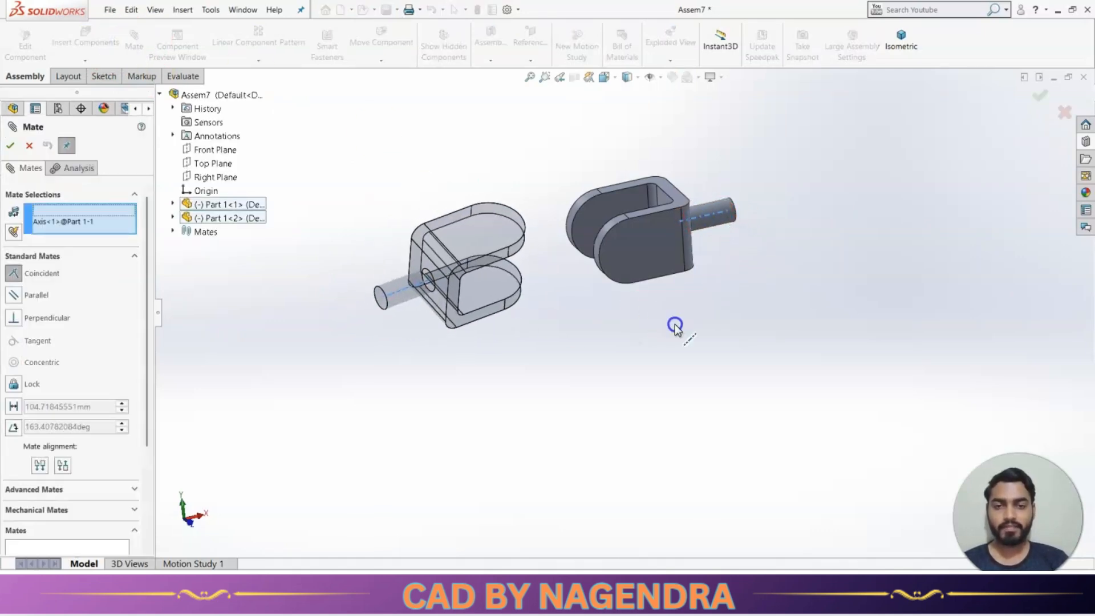
pyautogui.click(817, 363)
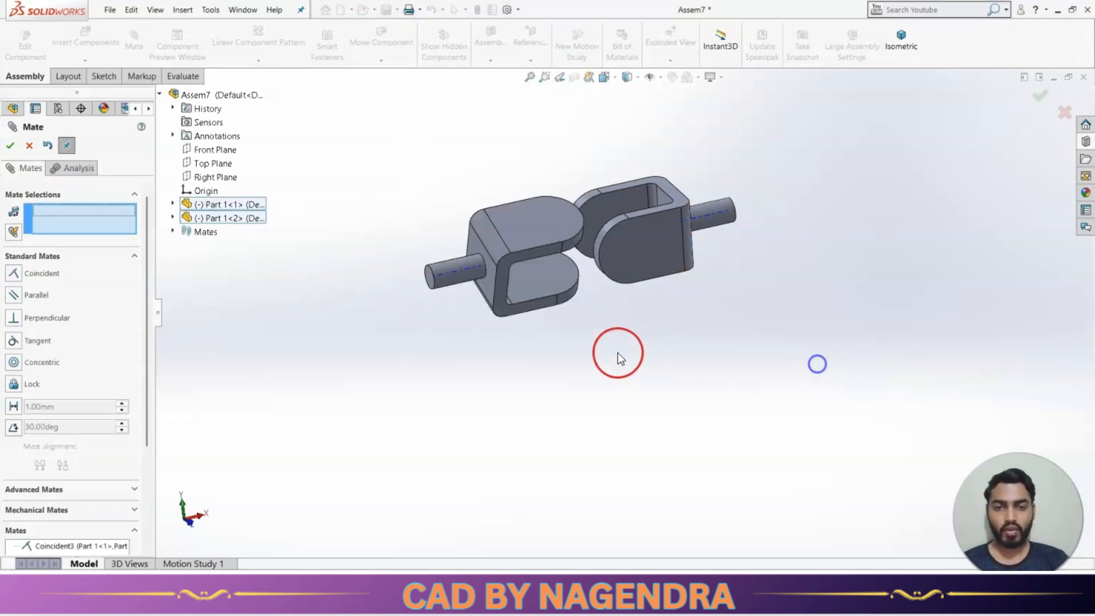
pyautogui.scroll(-2, 676, 190)
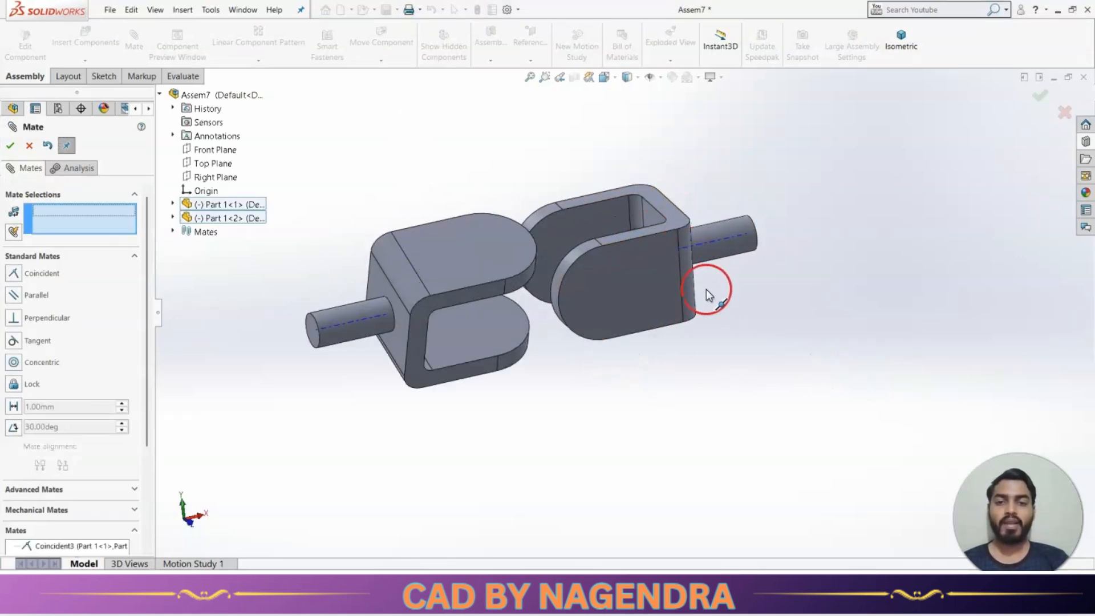
pyautogui.scroll(1, 656, 325)
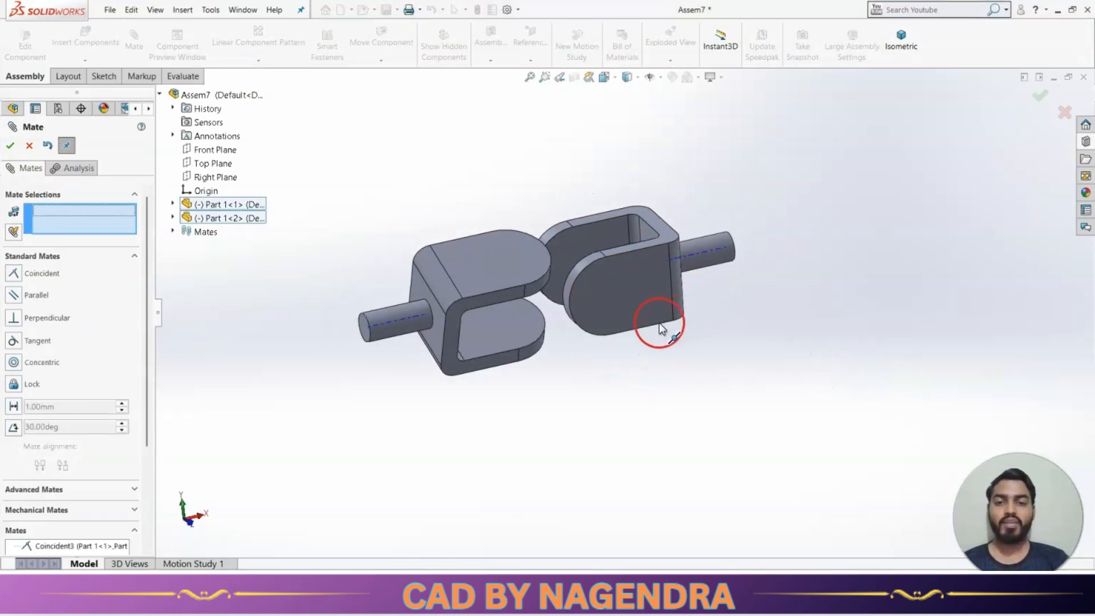
# - Mate the first fork's narrow edge face to the copied fork's flat outer face and rotate the first fork to test the motion
pyautogui.click(671, 236)
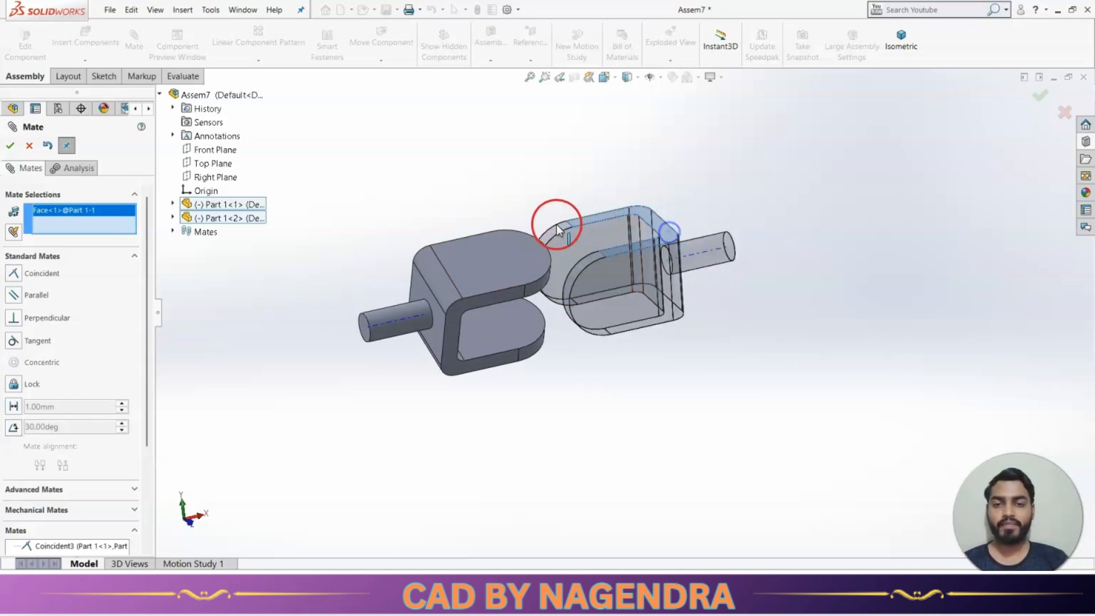
pyautogui.click(515, 246)
pyautogui.click(498, 229)
pyautogui.click(515, 178)
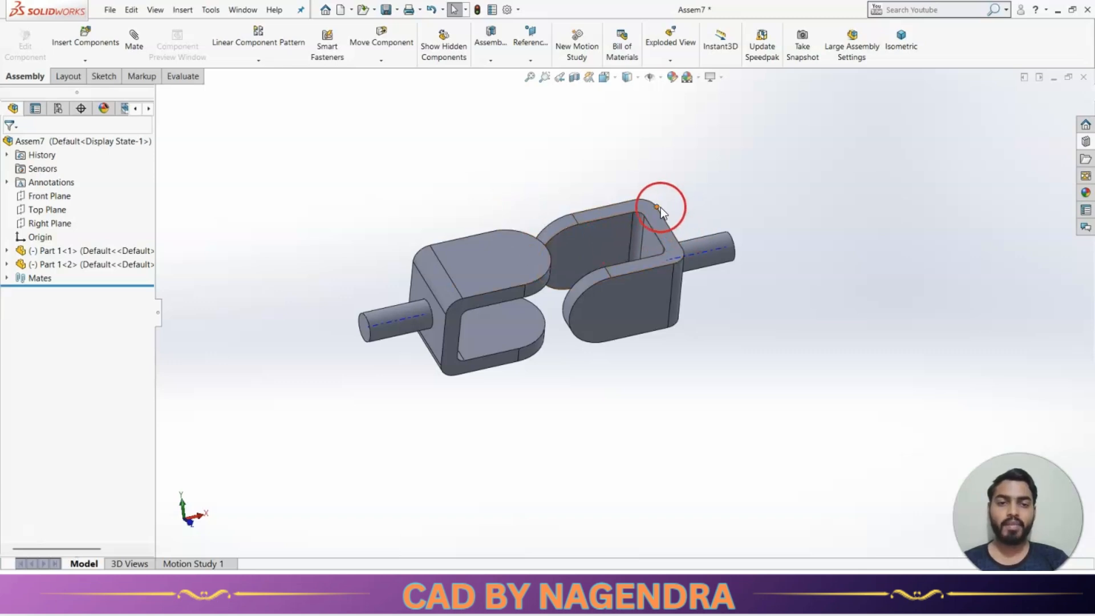
pyautogui.moveTo(649, 207); pyautogui.dragTo(659, 286)
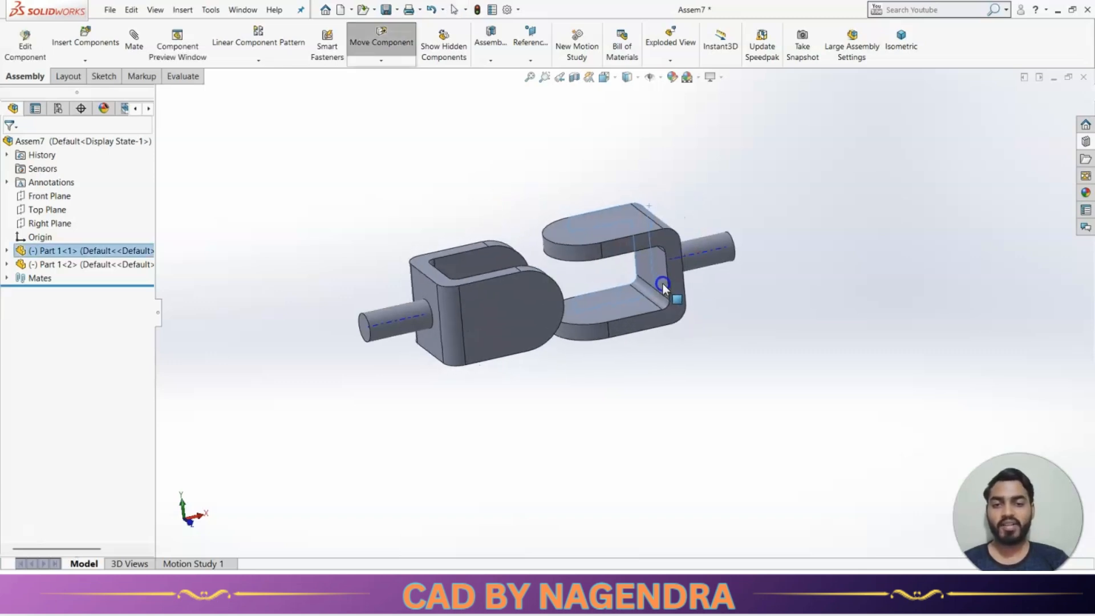
pyautogui.click(734, 386)
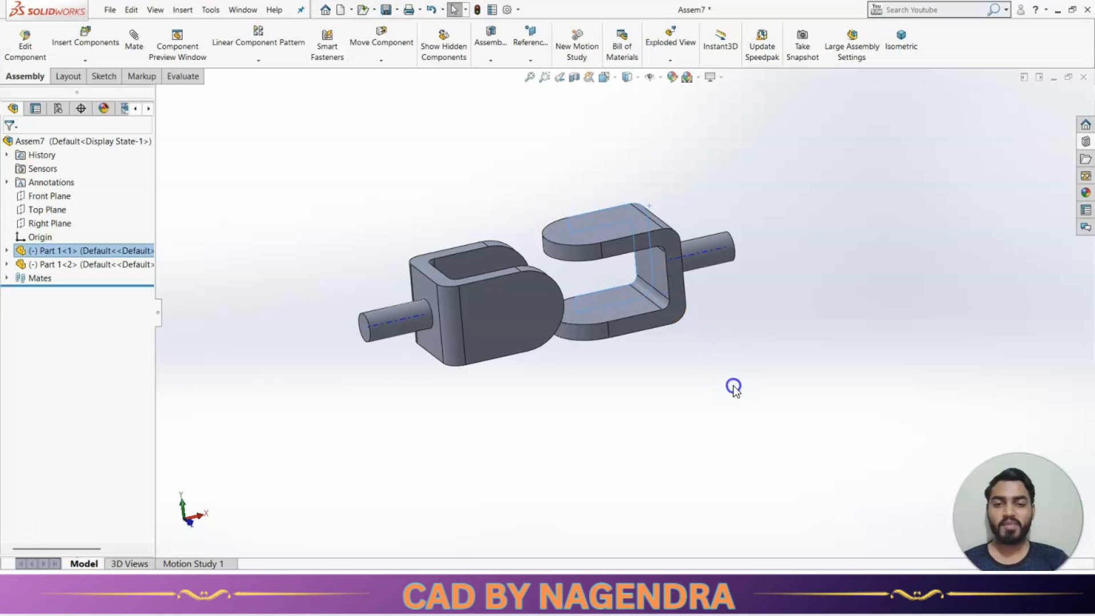
# - Add a Universal Joint mate between the cylindrical shaft faces of the two forks, without defining a joint point
pyautogui.click(133, 48)
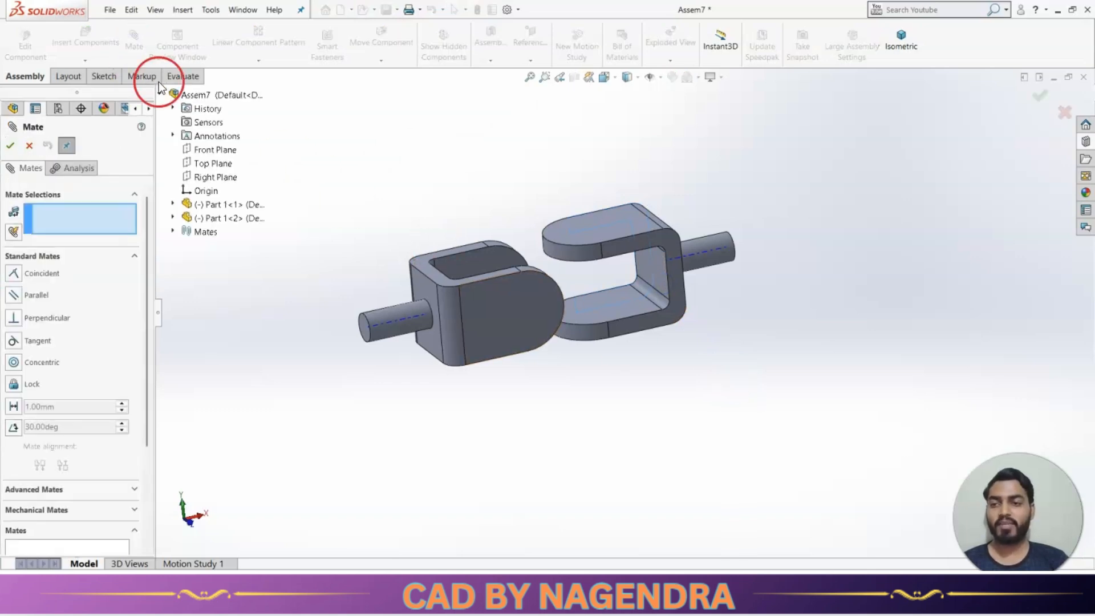
pyautogui.click(135, 254)
pyautogui.click(146, 298)
pyautogui.click(45, 450)
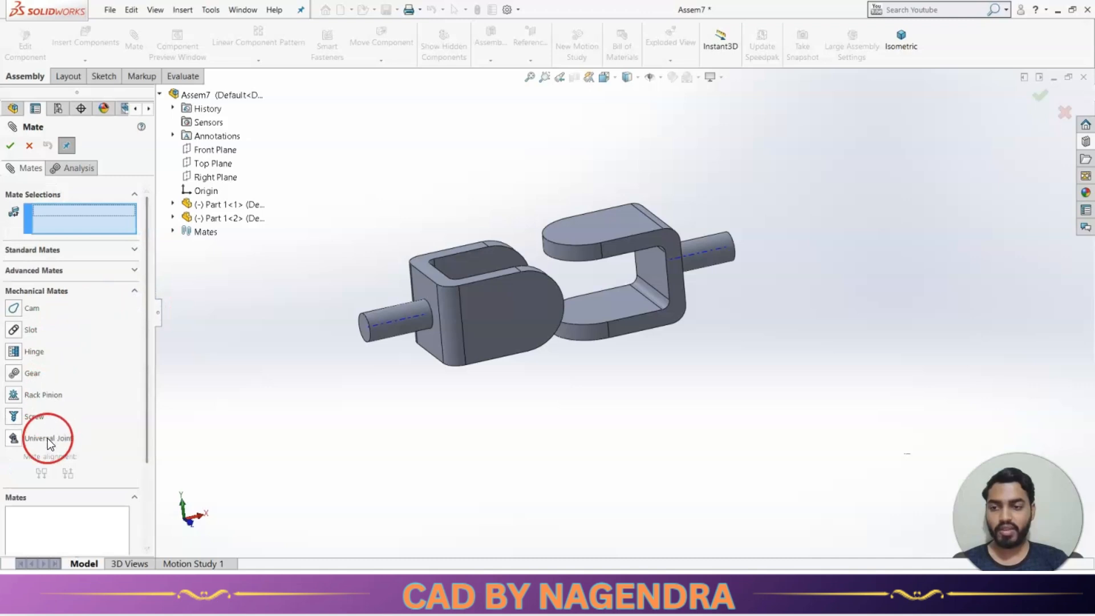
pyautogui.scroll(1, 766, 318)
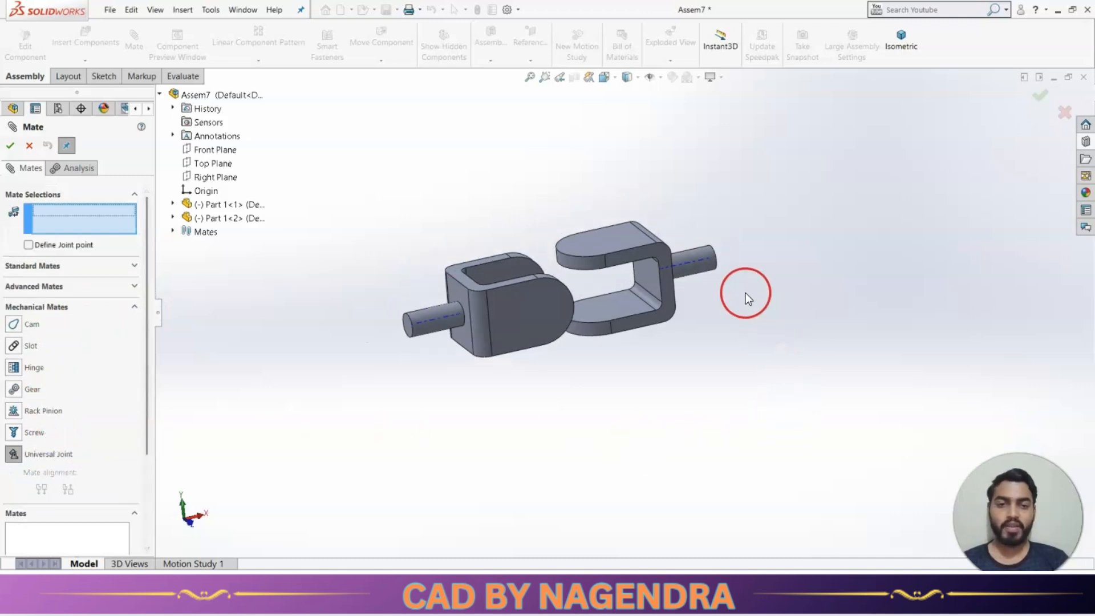
pyautogui.click(689, 256)
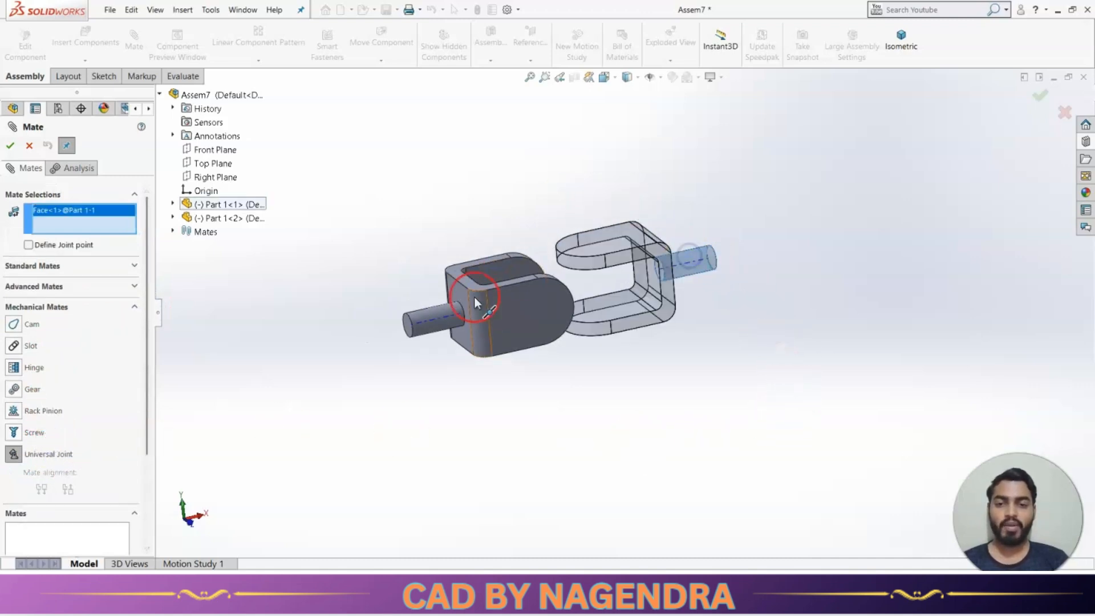
pyautogui.click(432, 333)
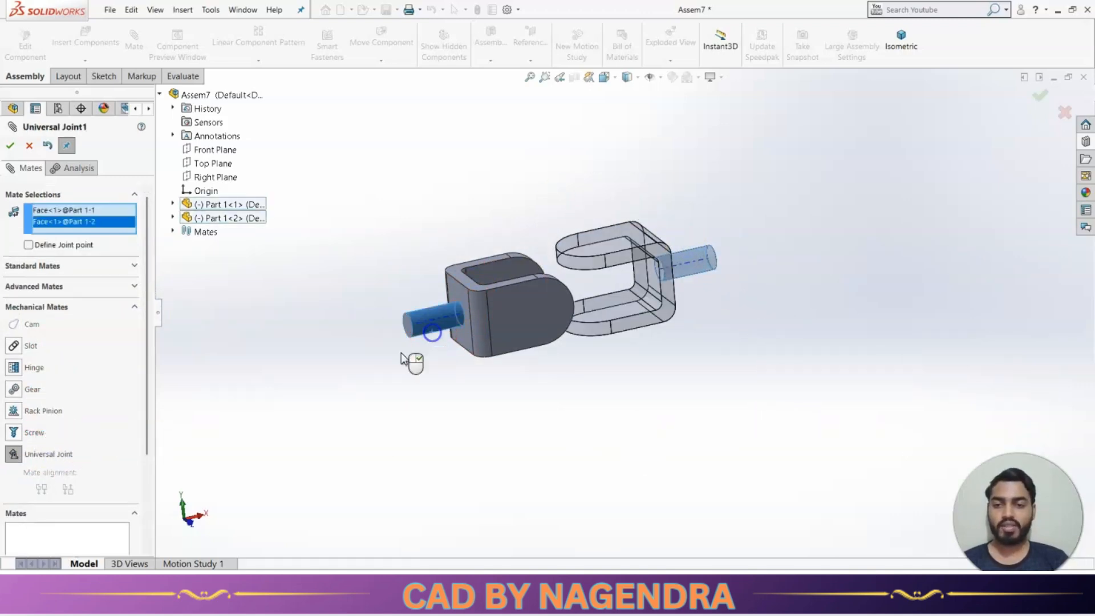
pyautogui.click(13, 148)
pyautogui.press('Escape')
# - Move the two forks slightly apart along their common axis and turn them to check the joint's motion
pyautogui.click(632, 241)
pyautogui.moveTo(632, 240); pyautogui.dragTo(609, 232)
pyautogui.moveTo(515, 279); pyautogui.dragTo(482, 368)
pyautogui.moveTo(729, 246); pyautogui.dragTo(726, 346, button='middle')
pyautogui.moveTo(675, 266); pyautogui.dragTo(617, 278)
pyautogui.click(761, 347)
pyautogui.moveTo(729, 320); pyautogui.dragTo(767, 384, button='middle')
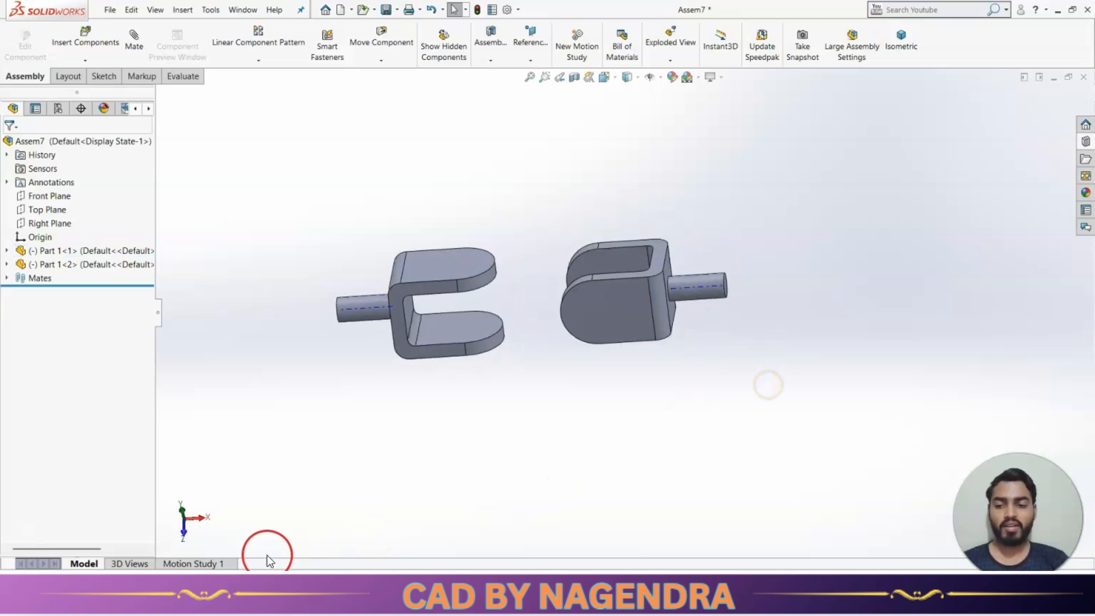
# - In Motion Study 1, add a constant-speed rotary motor of 100 RPM to the end face of the first fork's shaft
pyautogui.click(186, 564)
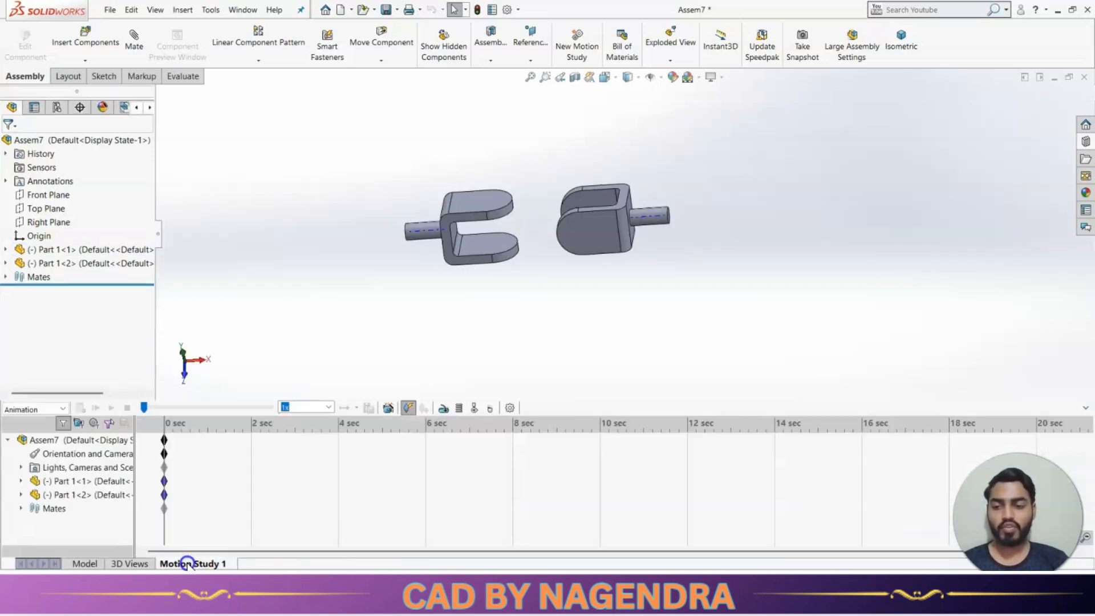
pyautogui.click(443, 408)
pyautogui.scroll(-3, 676, 238)
pyautogui.moveTo(676, 231); pyautogui.dragTo(386, 213, button='middle')
pyautogui.click(377, 218)
pyautogui.scroll(3, 419, 229)
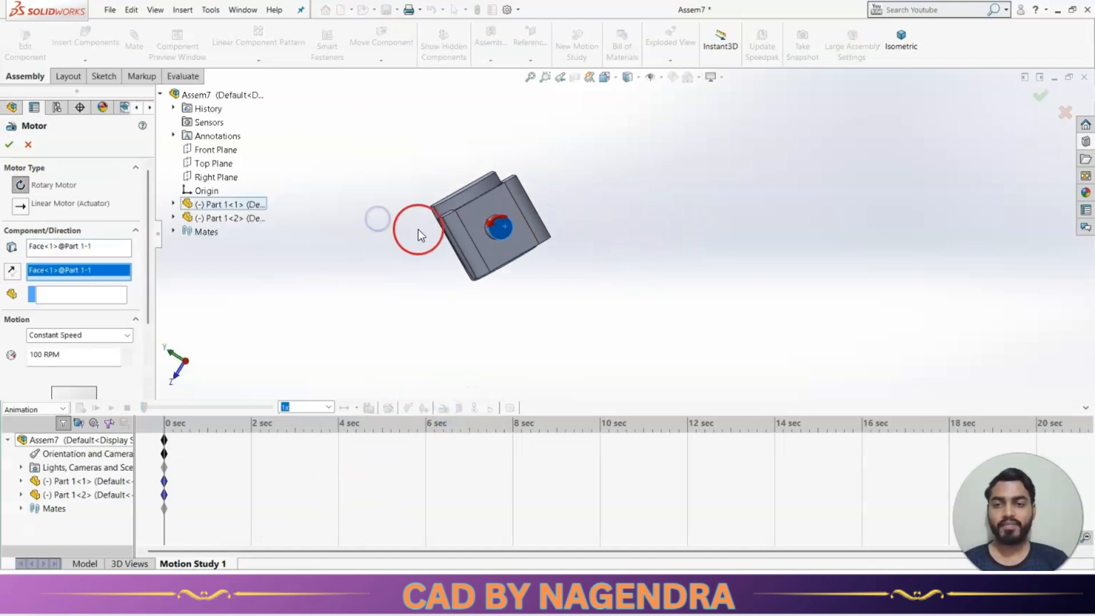
pyautogui.click(9, 144)
# - Accept the motion study properties and calculate the universal joint animation
pyautogui.click(509, 408)
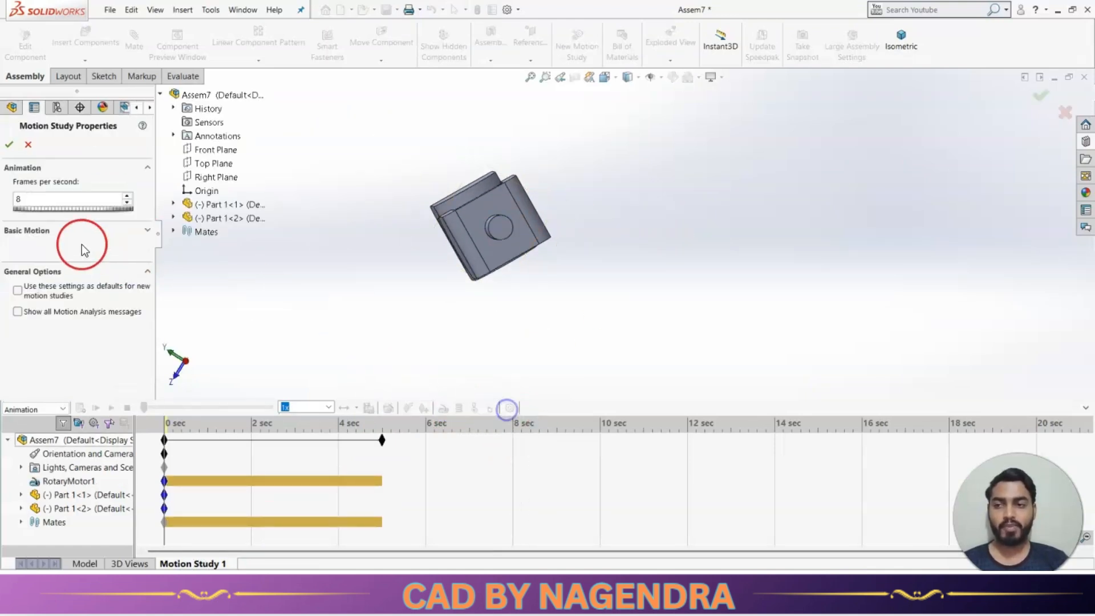
pyautogui.click(9, 144)
pyautogui.click(889, 49)
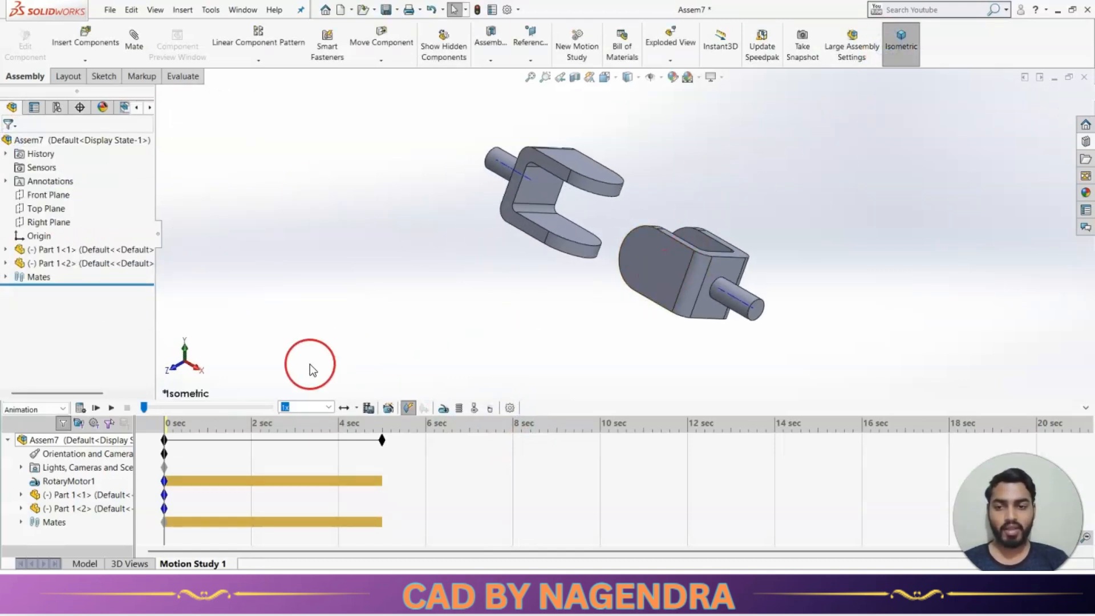
pyautogui.click(80, 408)
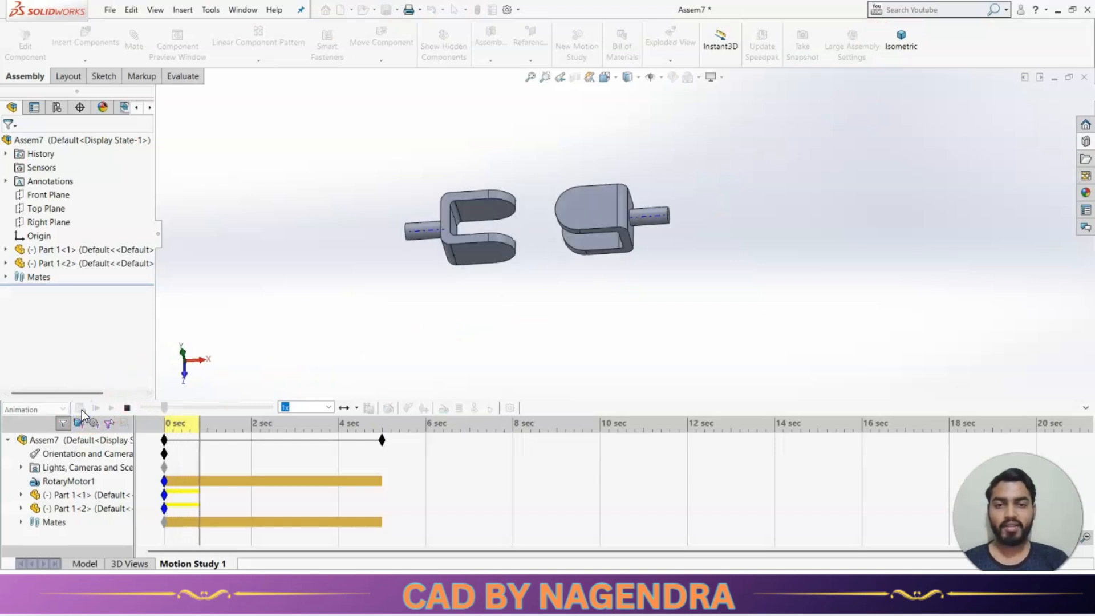